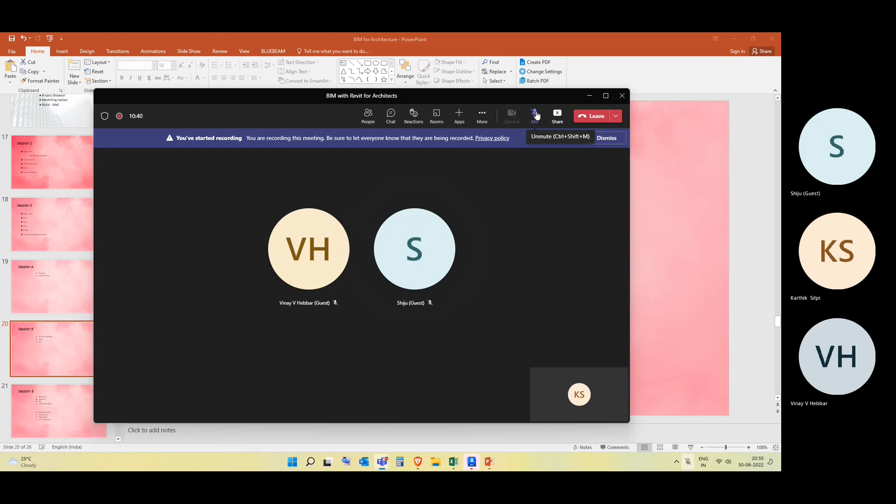
# Unmute the microphone in the meeting and dismiss the notice about the started recording.
pyautogui.click(535, 114)
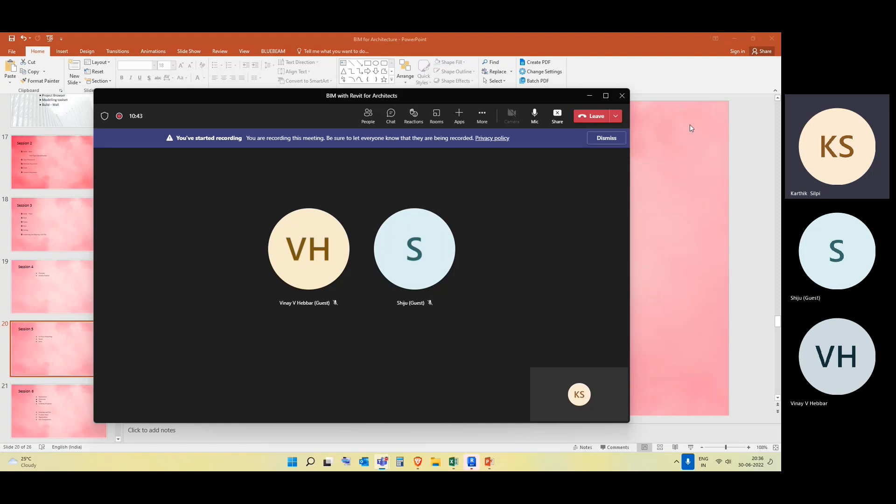
pyautogui.click(588, 96)
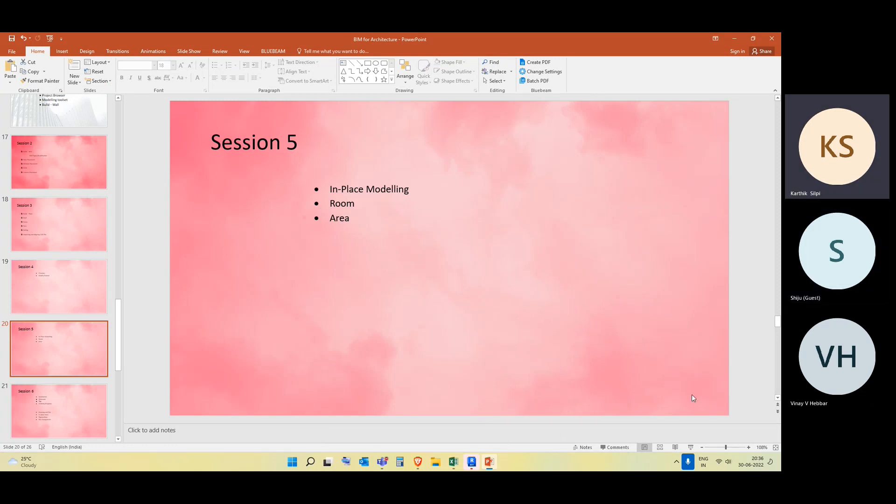
pyautogui.click(696, 410)
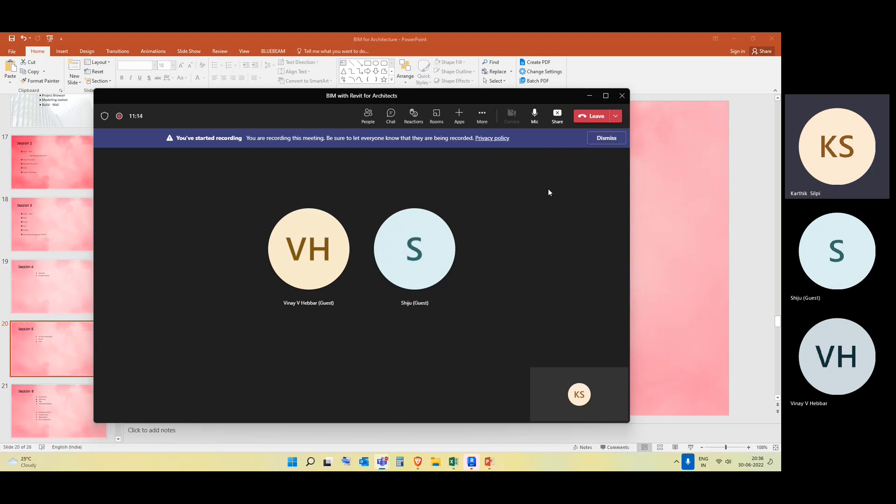
pyautogui.click(604, 138)
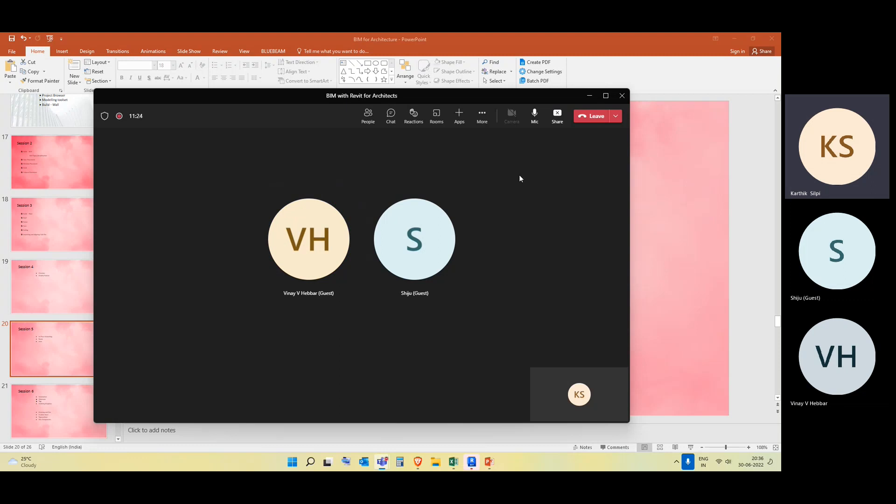
pyautogui.click(590, 97)
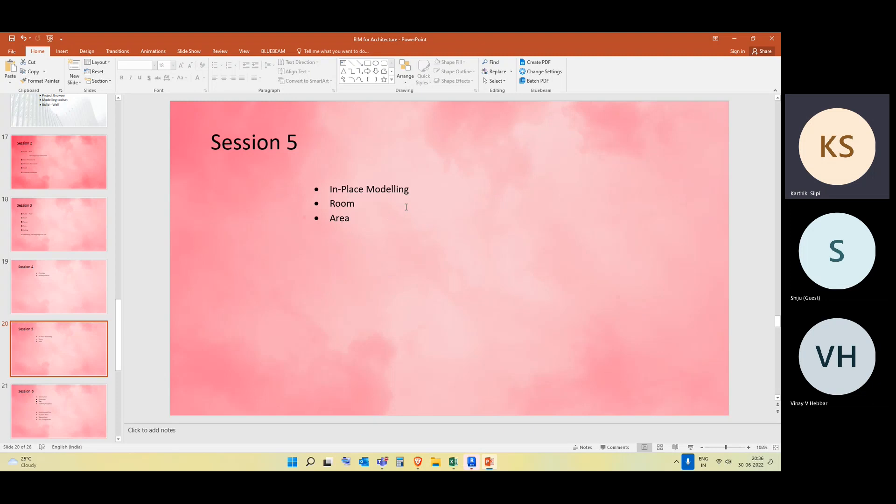
# Switch to Revit and draw a square of Generic - 200mm walls on Level 1, about 14800 mm per side inside.
pyautogui.click(729, 34)
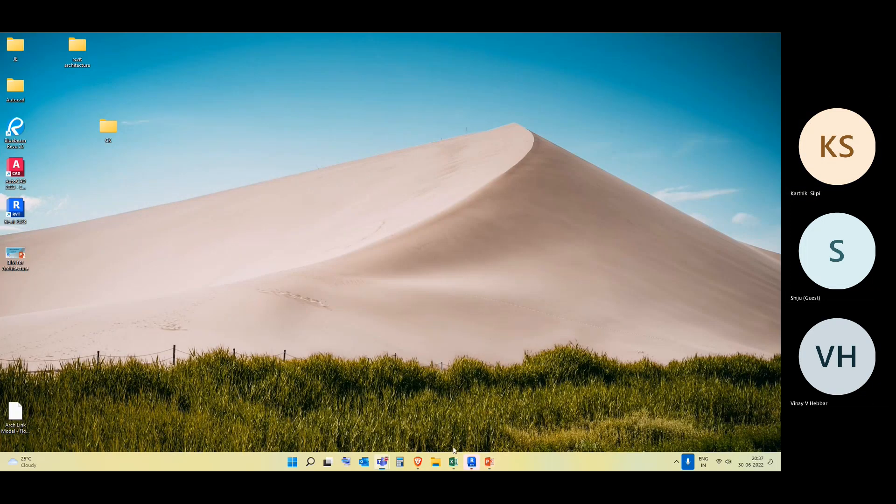
pyautogui.click(472, 463)
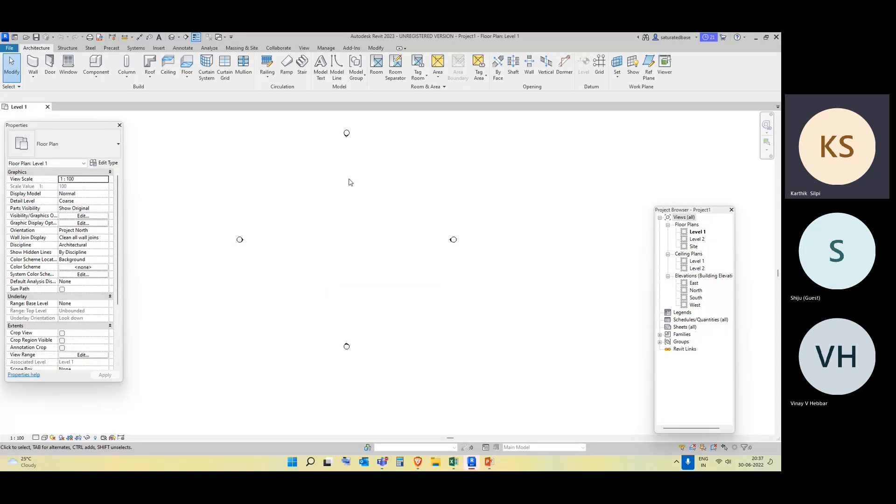
pyautogui.moveTo(351, 182); pyautogui.dragTo(359, 206, button='middle')
pyautogui.click(34, 76)
pyautogui.click(35, 93)
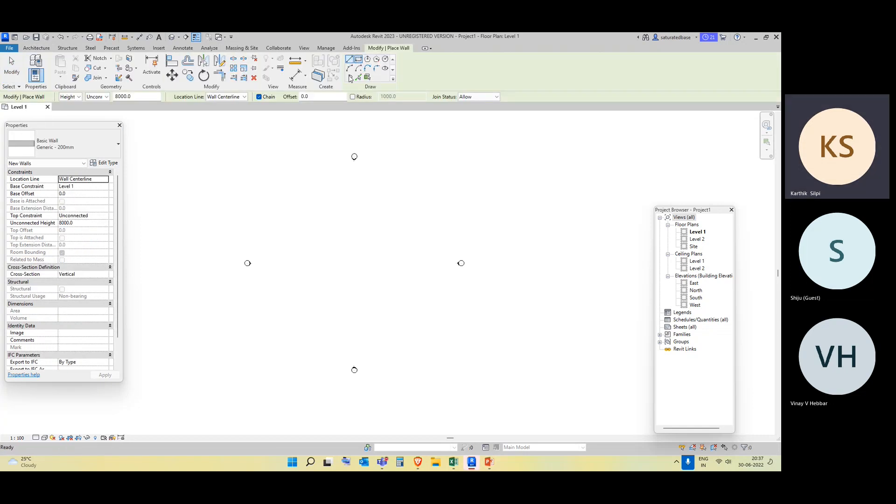
pyautogui.click(358, 58)
pyautogui.click(292, 196)
pyautogui.click(355, 260)
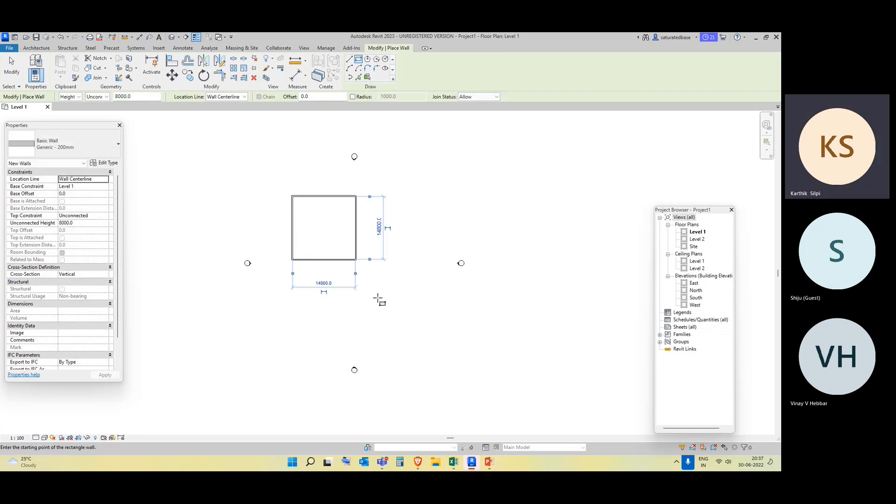
pyautogui.press('Escape')
pyautogui.press('Escape')
# Set the top constraint of all four walls to Up to level: Level 2.
pyautogui.moveTo(376, 282); pyautogui.dragTo(266, 182)
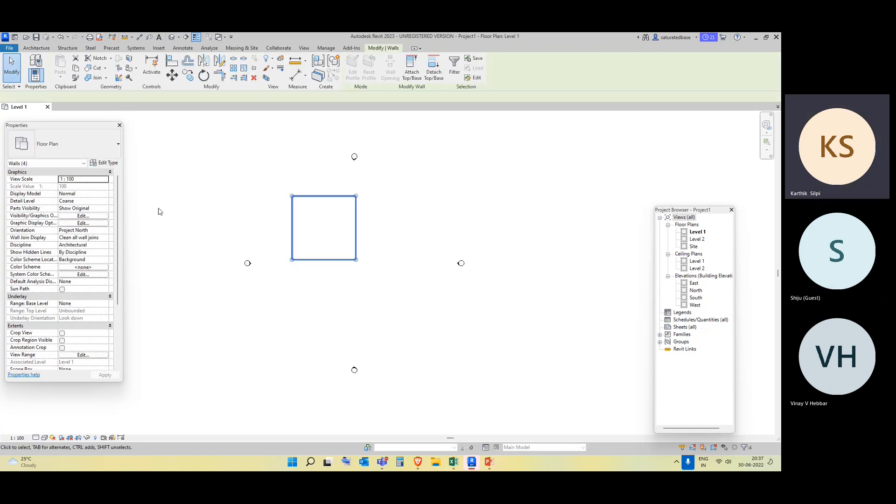
pyautogui.click(105, 215)
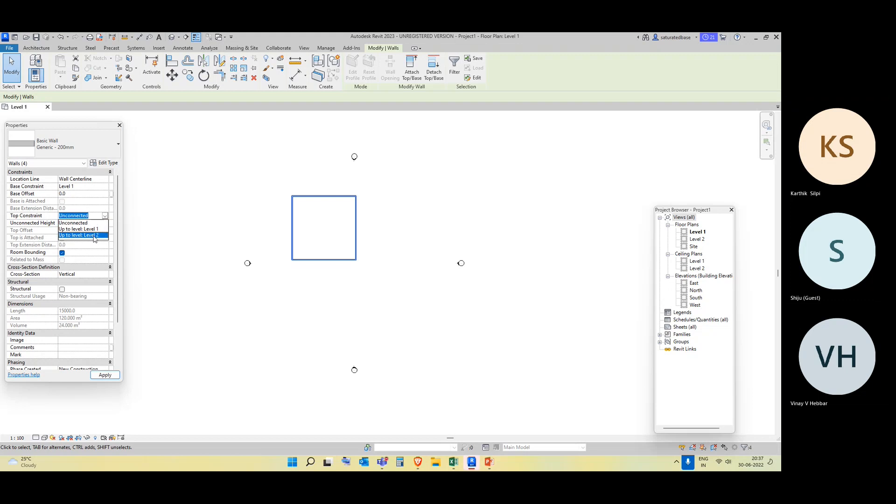
pyautogui.click(79, 235)
pyautogui.click(239, 280)
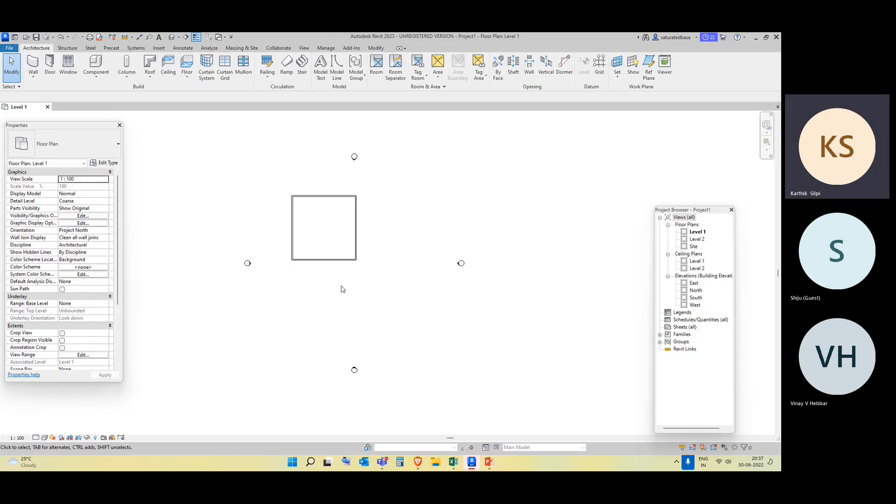
# Place an M_Desk 1525 x 762mm component inside the room near its upper-left corner.
pyautogui.scroll(2, 343, 289)
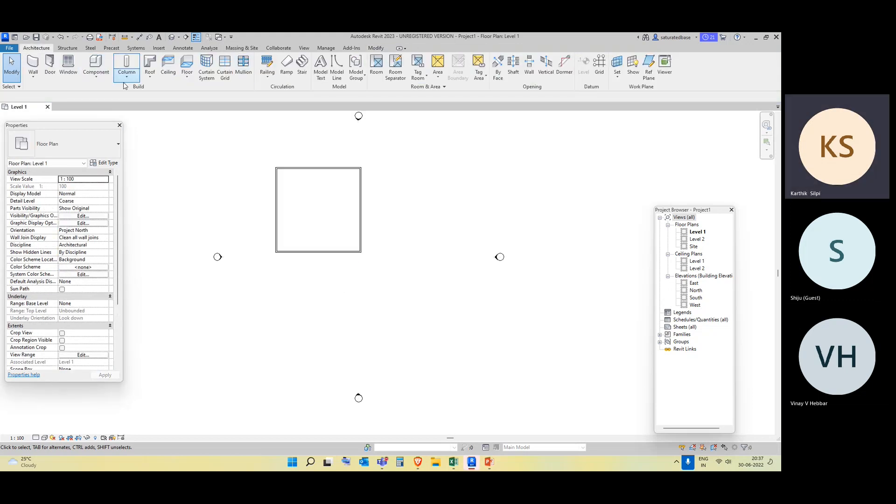
pyautogui.click(96, 70)
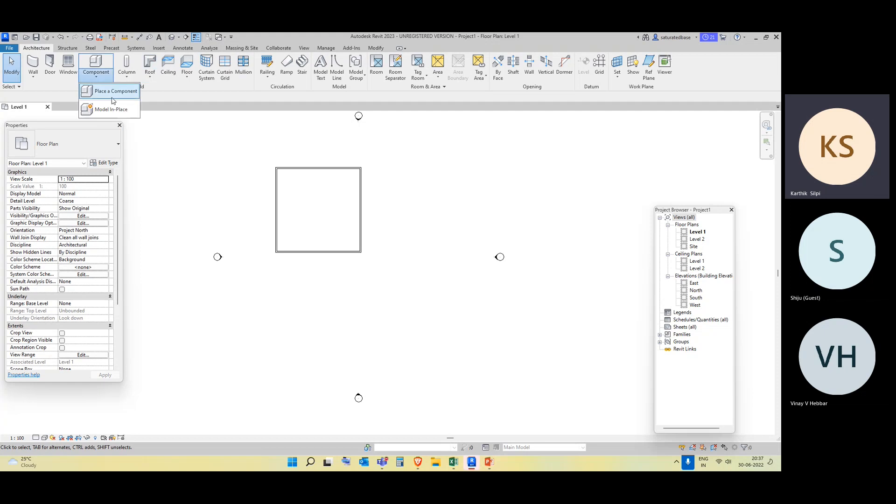
pyautogui.click(115, 91)
pyautogui.click(72, 154)
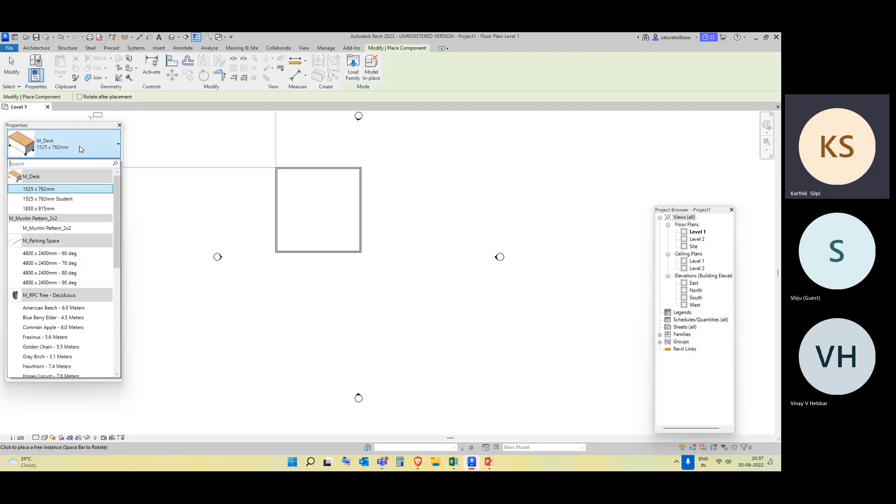
pyautogui.click(71, 190)
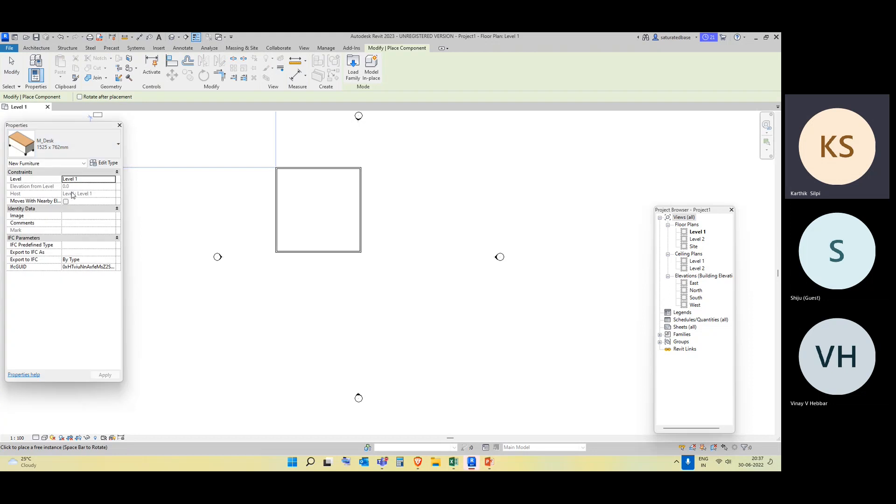
pyautogui.scroll(4, 254, 172)
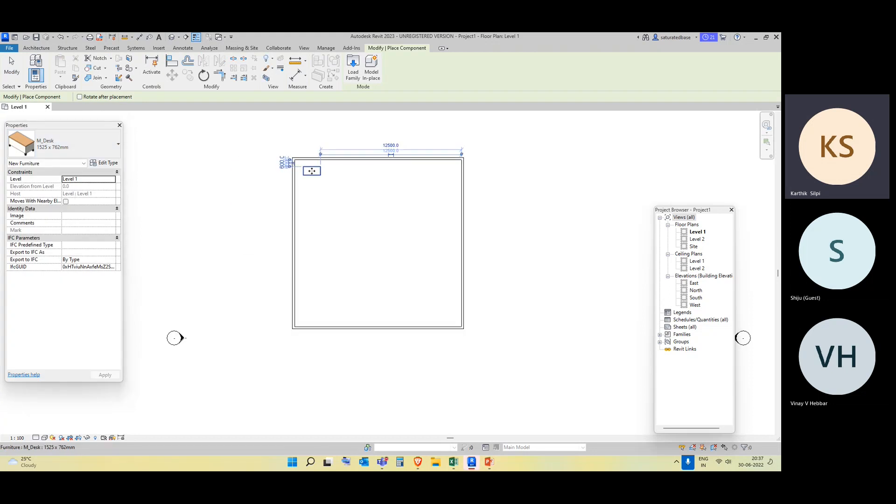
pyautogui.click(312, 171)
pyautogui.press('Escape')
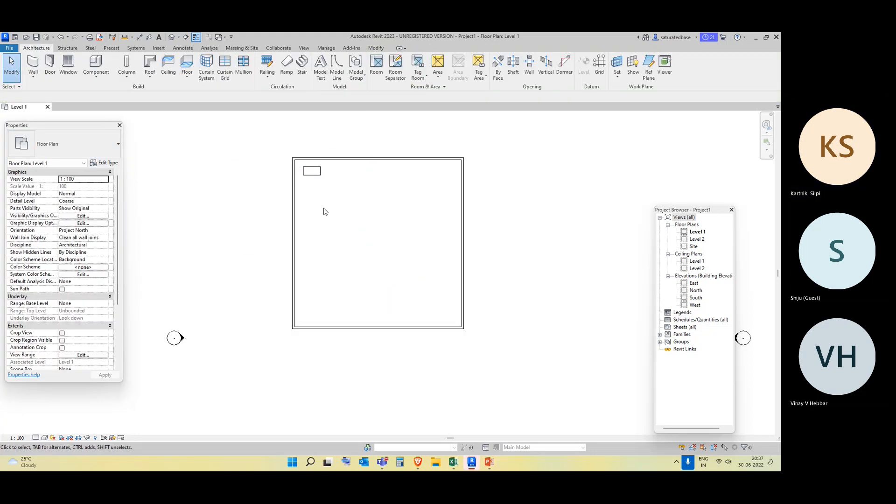
# Examine the properties of the placed desk and the room's upper wall, and review the available component creation options.
pyautogui.click(321, 180)
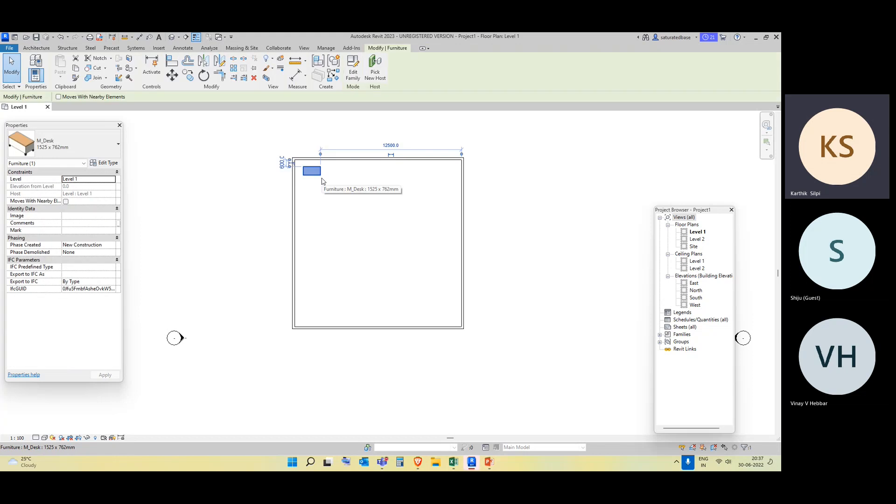
pyautogui.click(243, 252)
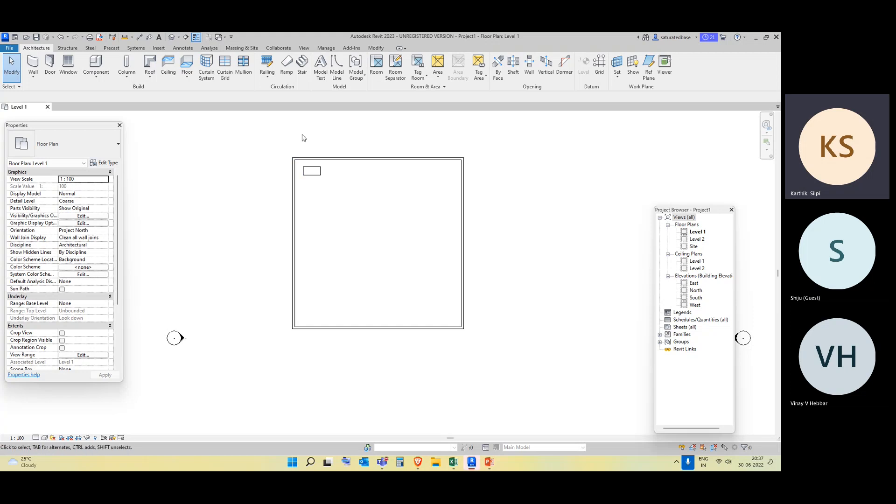
pyautogui.click(339, 160)
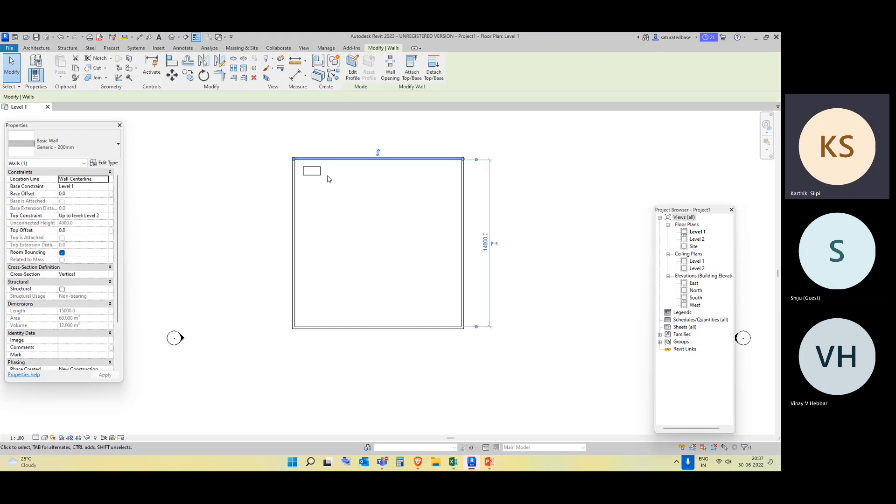
pyautogui.click(312, 142)
pyautogui.moveTo(361, 167); pyautogui.dragTo(346, 140)
pyautogui.click(345, 141)
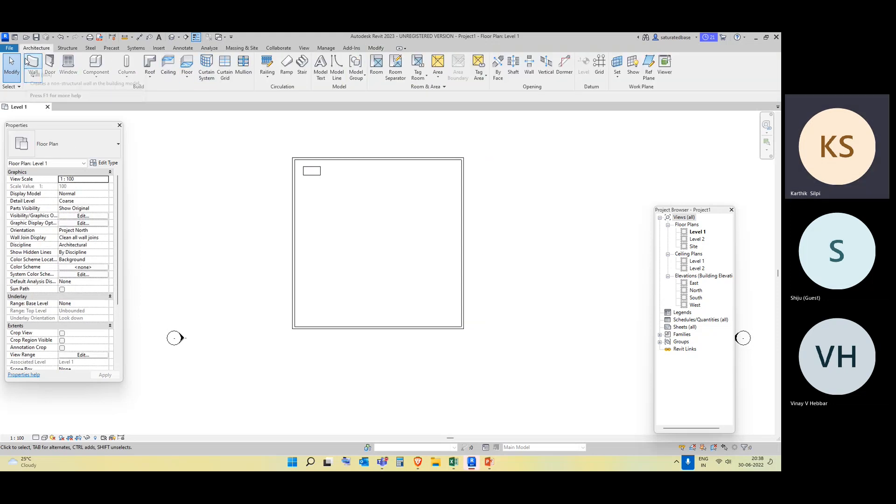
pyautogui.click(312, 176)
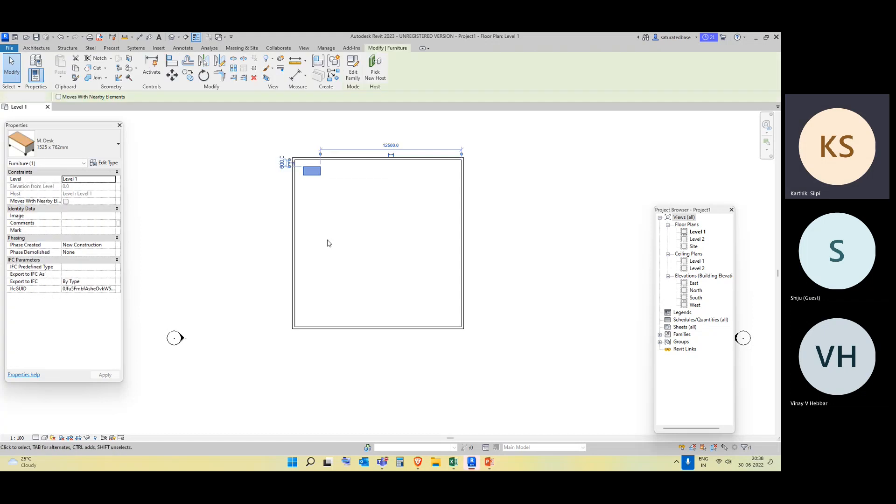
pyautogui.click(325, 242)
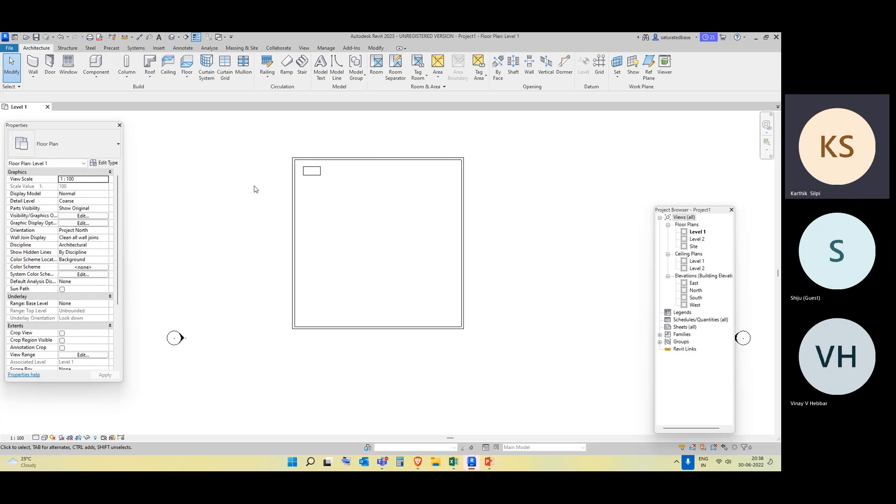
pyautogui.click(314, 176)
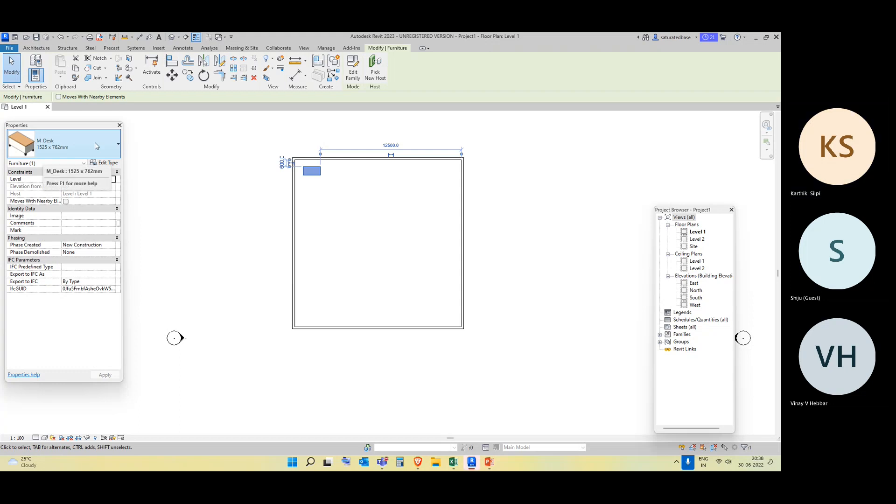
pyautogui.click(193, 205)
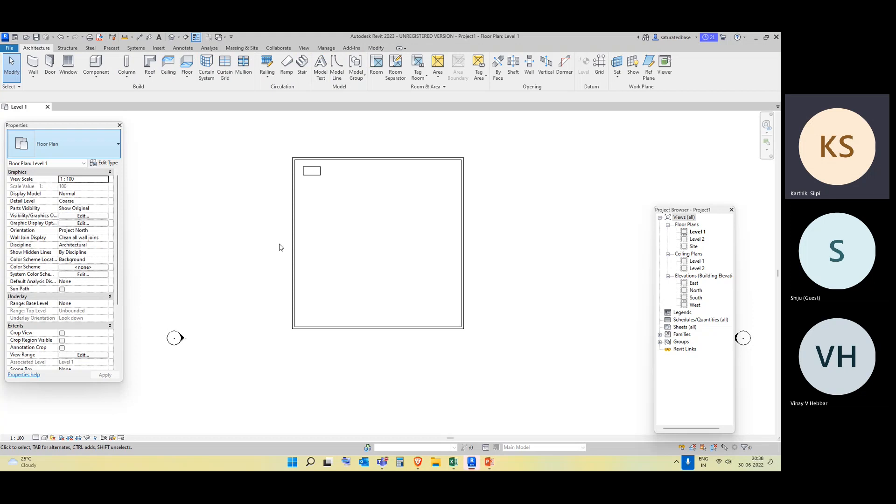
pyautogui.scroll(3, 294, 341)
pyautogui.moveTo(336, 336); pyautogui.dragTo(294, 374, button='middle')
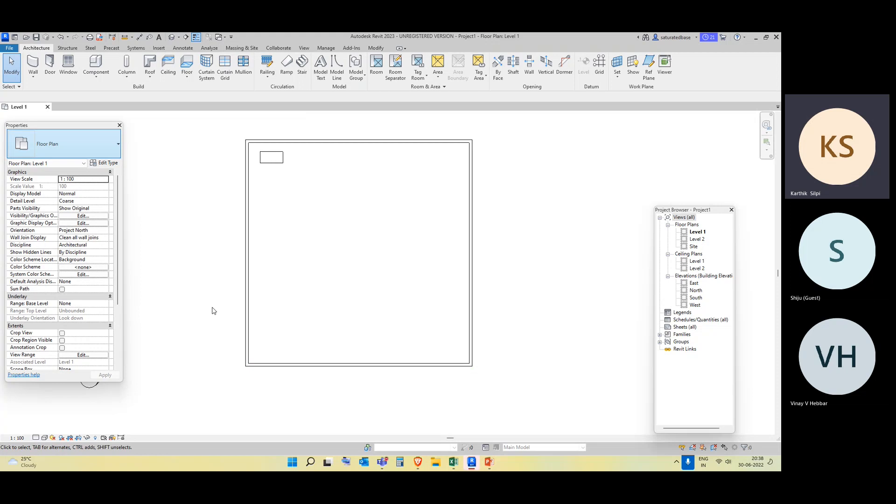
pyautogui.click(276, 162)
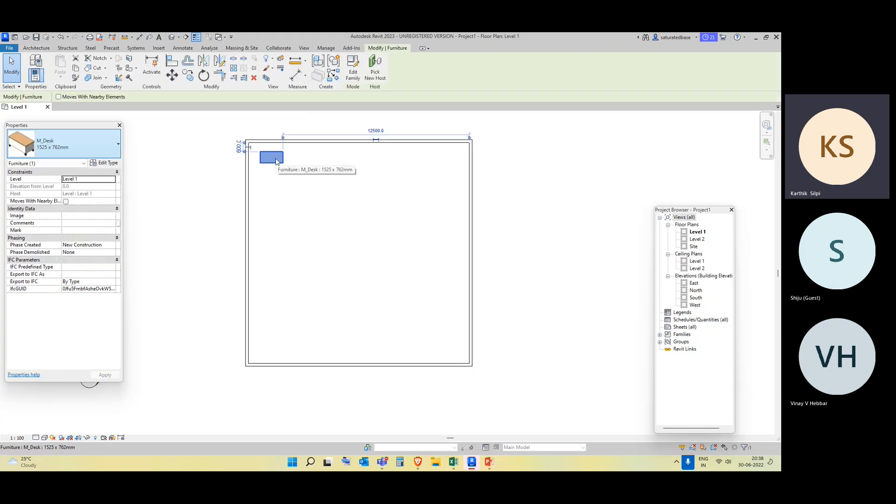
pyautogui.click(330, 330)
pyautogui.moveTo(357, 343); pyautogui.dragTo(342, 324, button='middle')
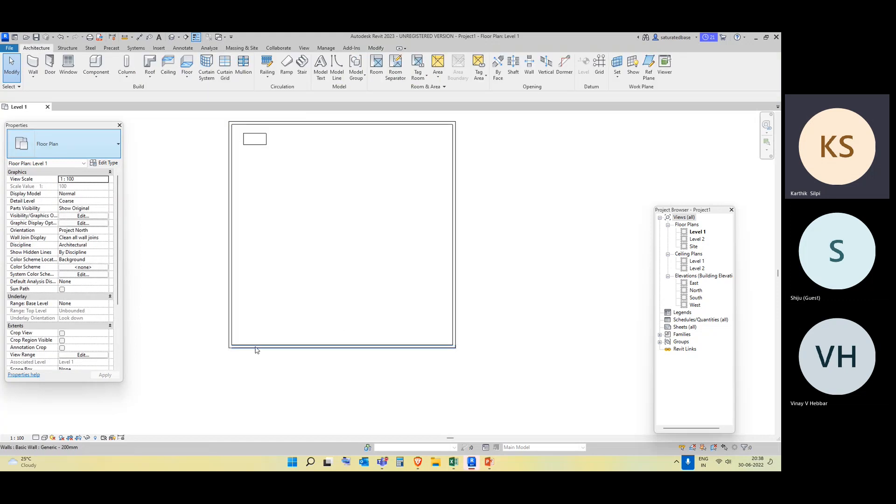
pyautogui.click(94, 79)
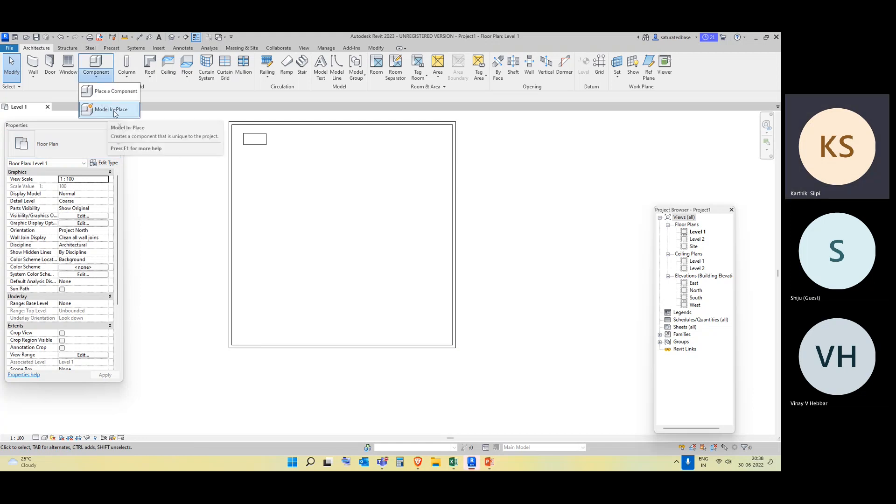
pyautogui.click(171, 234)
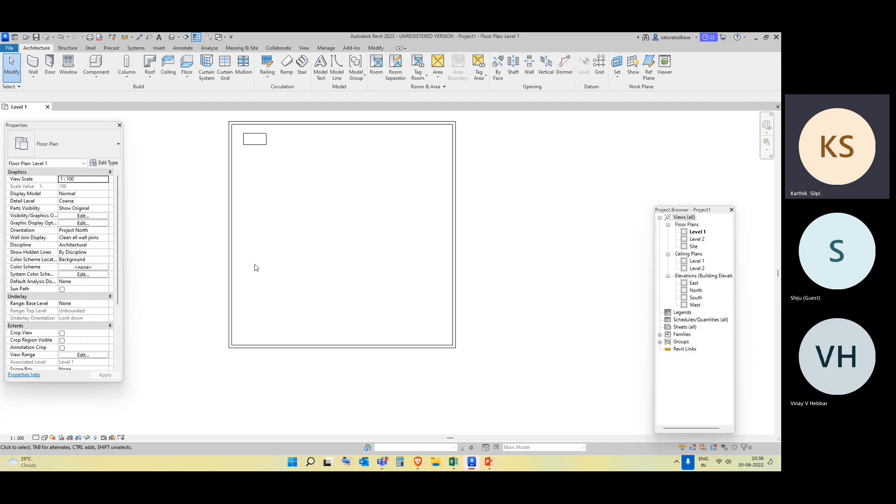
# Extend the right ends of both level lines beyond the building in the East elevation, and return to the Level 1 floor plan.
pyautogui.doubleClick(694, 283)
pyautogui.scroll(-2, 414, 290)
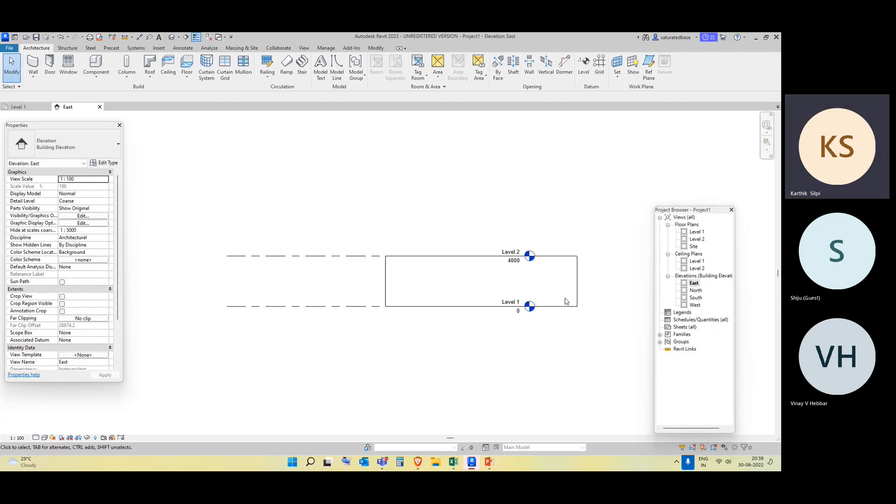
pyautogui.moveTo(564, 297); pyautogui.dragTo(521, 280, button='middle')
pyautogui.click(322, 289)
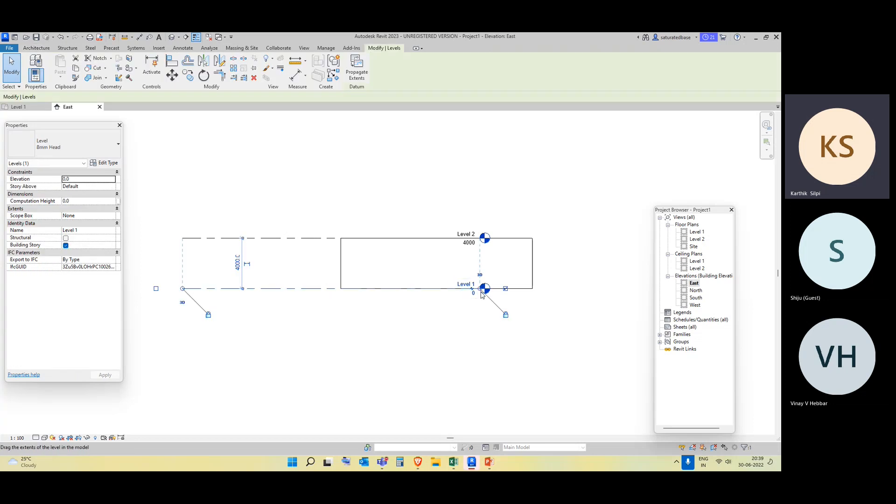
pyautogui.moveTo(482, 292); pyautogui.dragTo(599, 290)
pyautogui.click(381, 298)
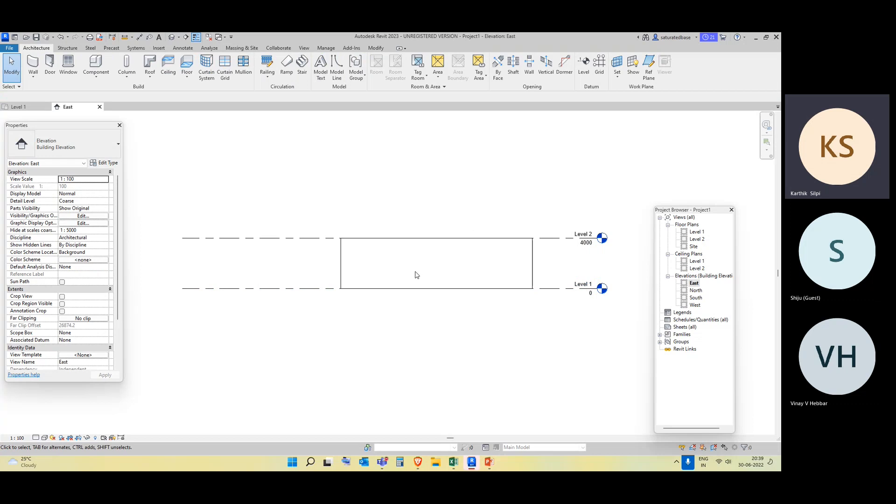
pyautogui.click(696, 233)
pyautogui.doubleClick(694, 236)
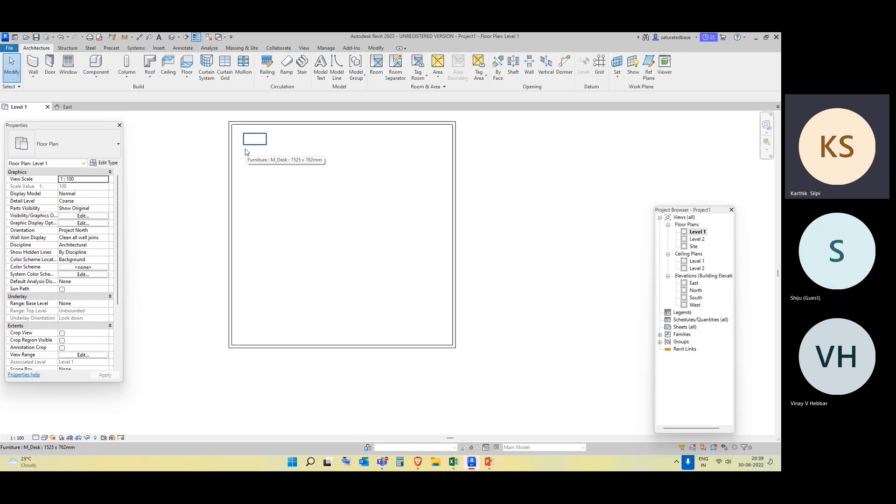
# Review the component creation options and examine the placed desk's instance and type properties.
pyautogui.click(96, 74)
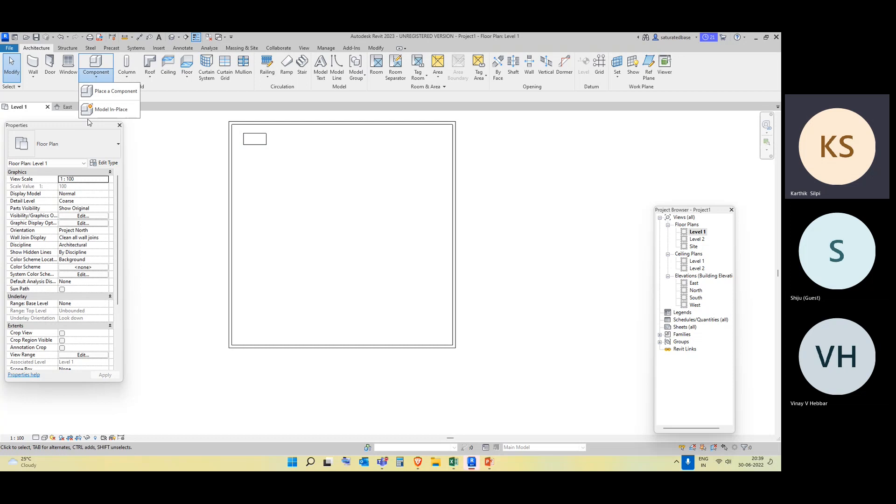
pyautogui.click(172, 206)
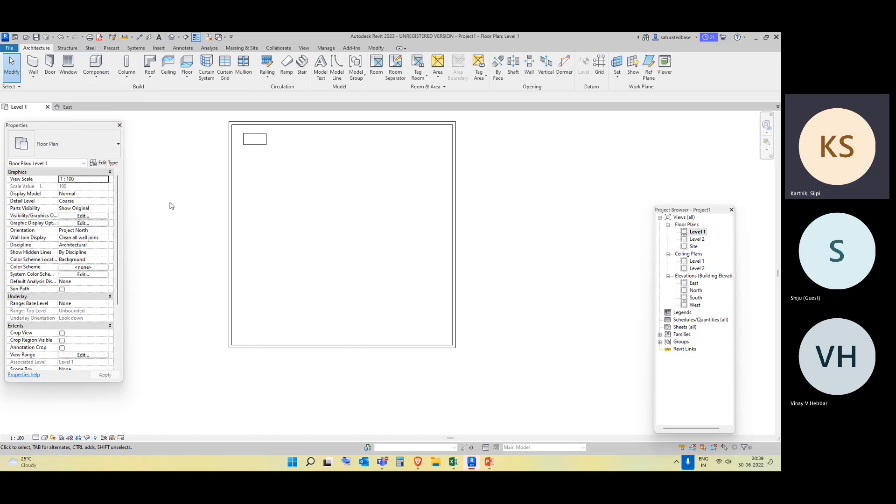
pyautogui.click(258, 148)
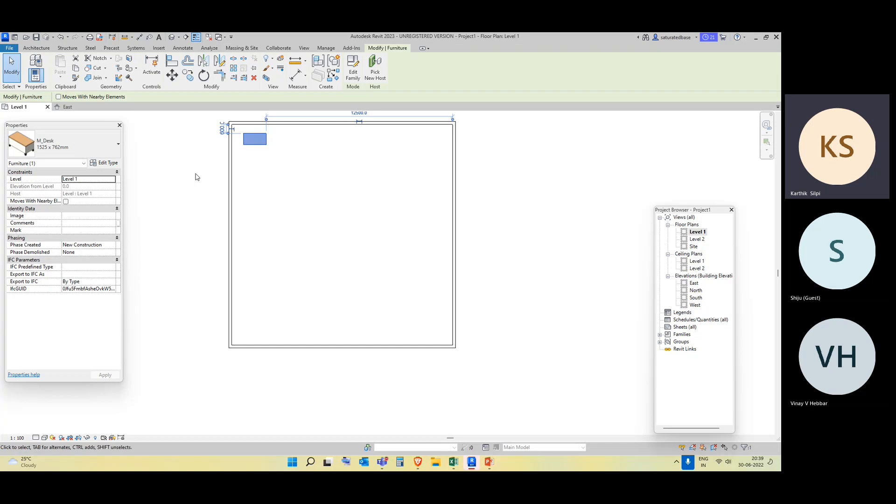
pyautogui.click(113, 162)
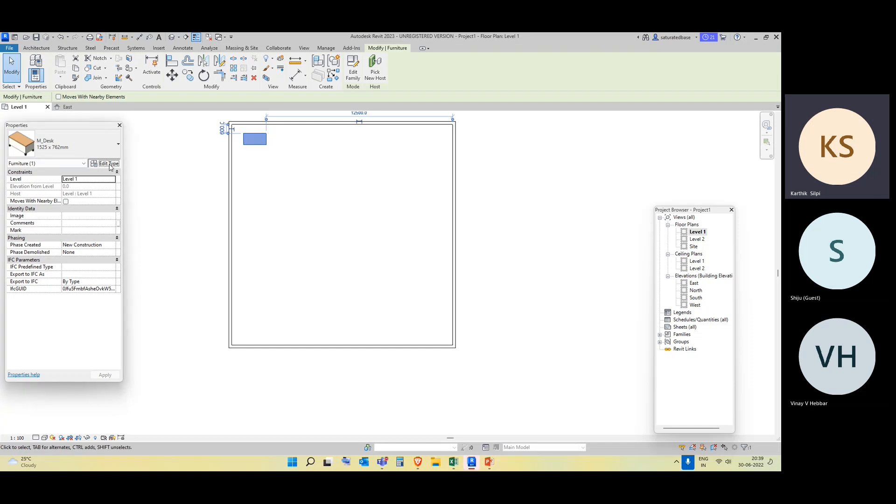
pyautogui.click(309, 118)
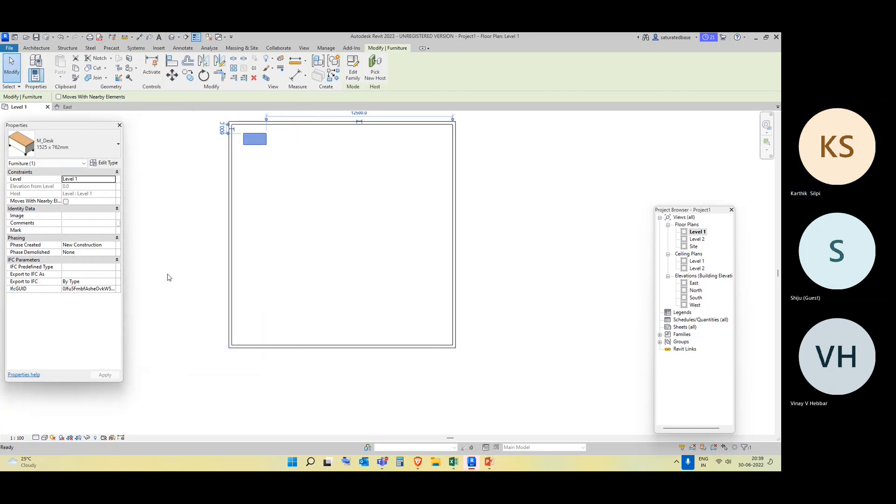
pyautogui.click(182, 266)
pyautogui.click(262, 143)
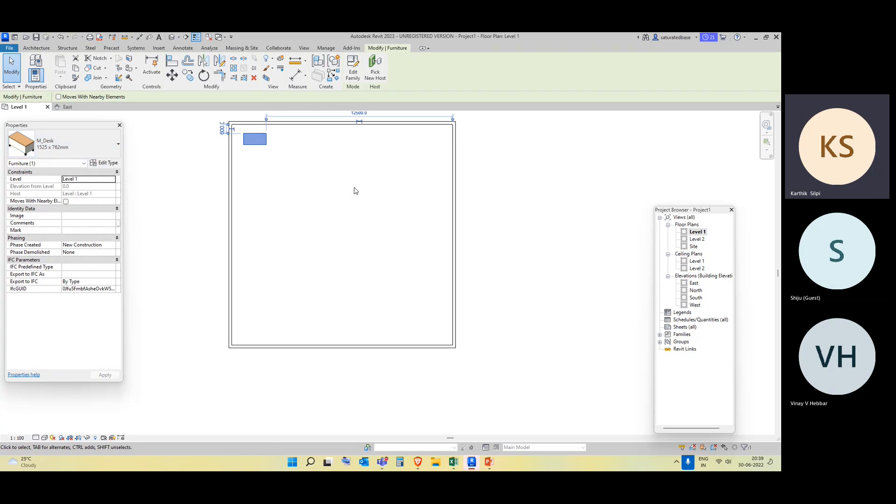
pyautogui.click(208, 213)
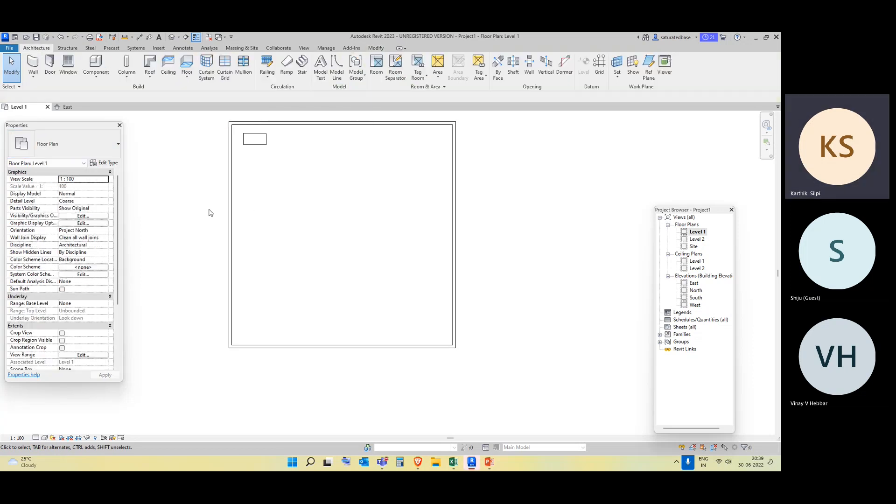
# Review the component and massing tools, search Brave for "zaha hadid building" images as examples, and return to Revit.
pyautogui.click(93, 79)
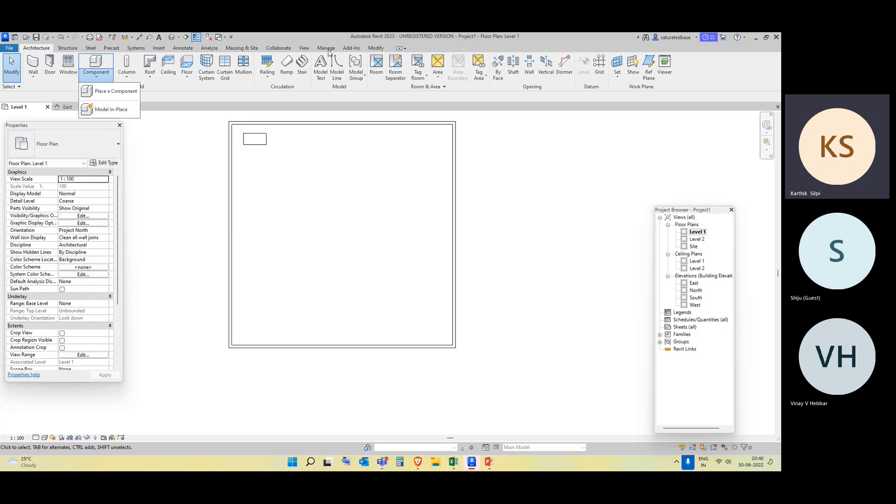
pyautogui.click(241, 48)
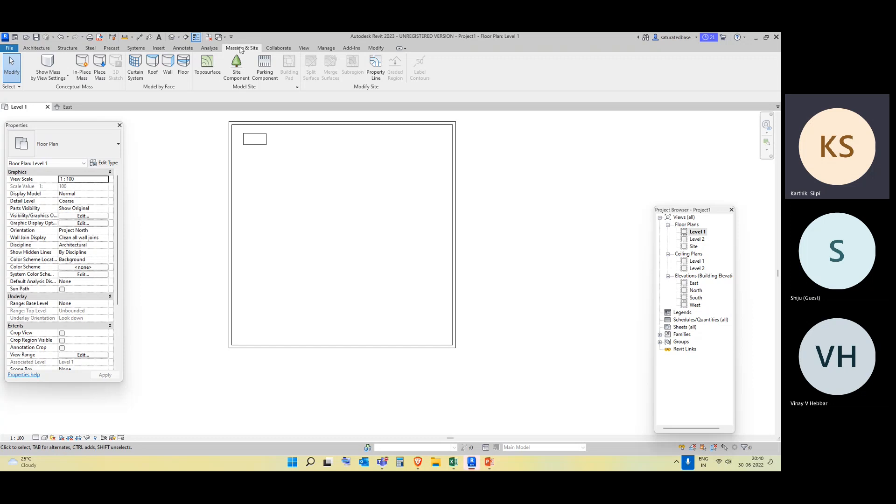
pyautogui.click(417, 462)
pyautogui.click(201, 52)
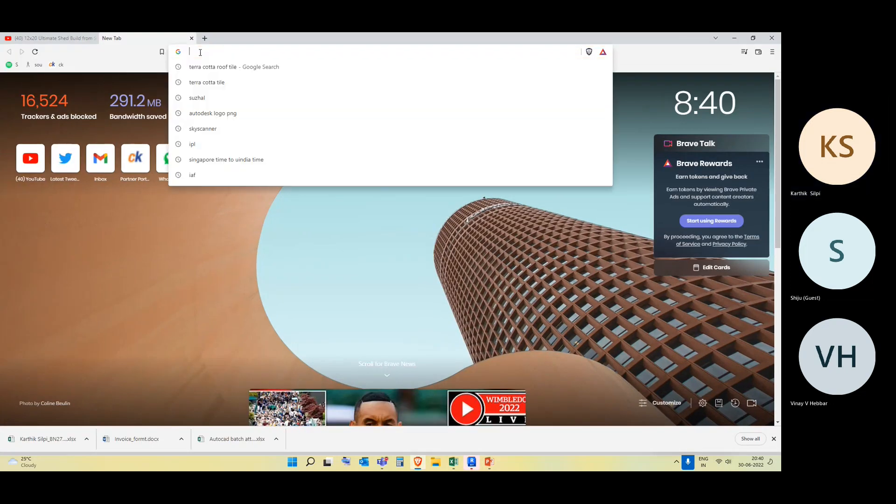
pyautogui.write('za')
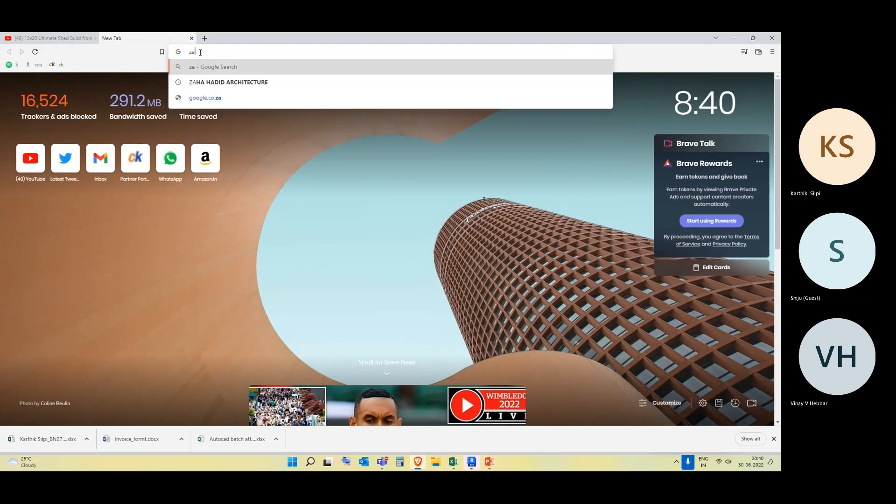
pyautogui.write('ha hadid ')
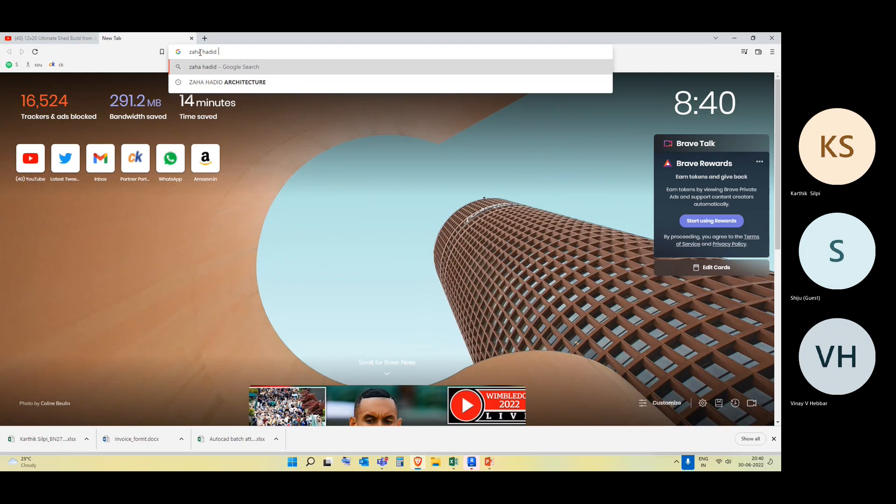
pyautogui.write('building')
pyautogui.press('Return')
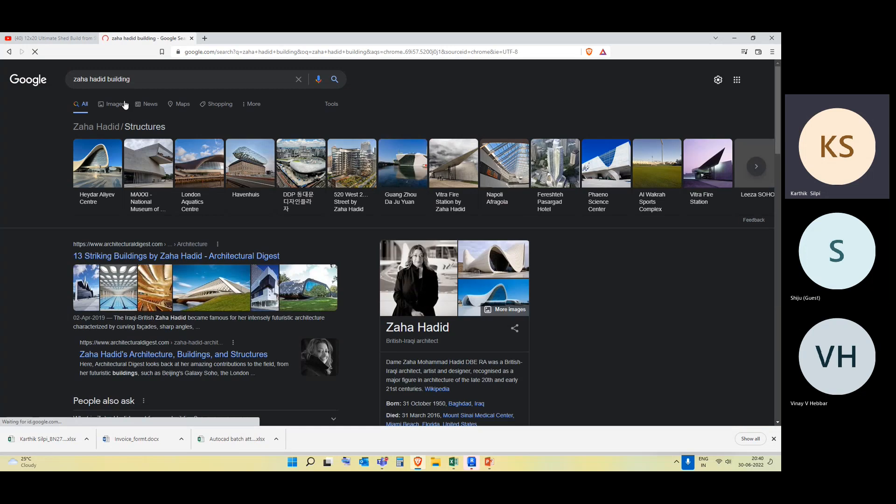
pyautogui.click(116, 105)
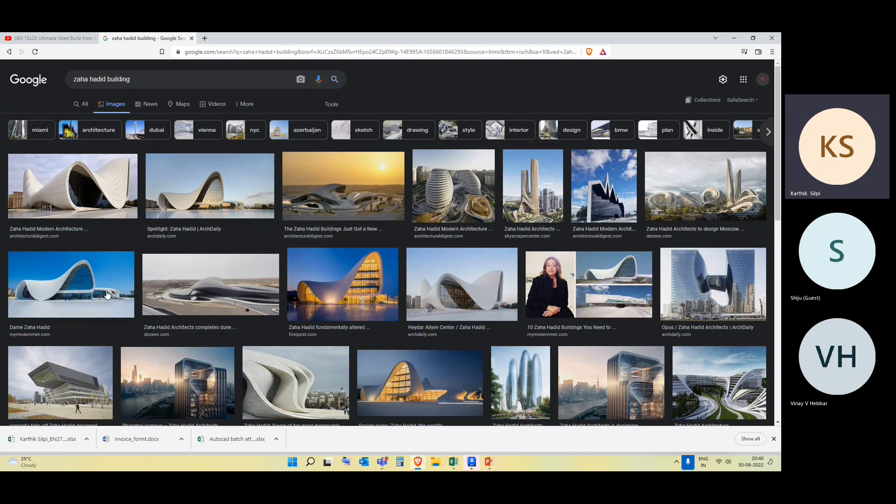
pyautogui.click(734, 38)
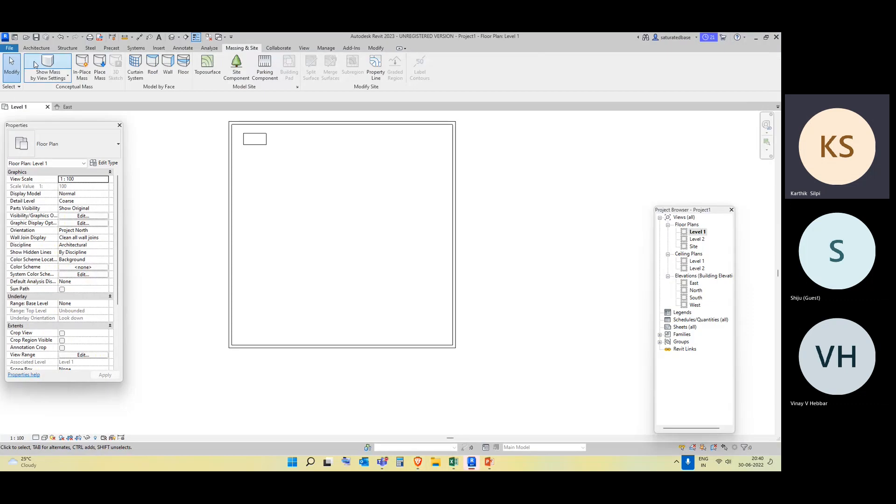
# Compare the architectural building tools with the massing and site tools.
pyautogui.click(36, 47)
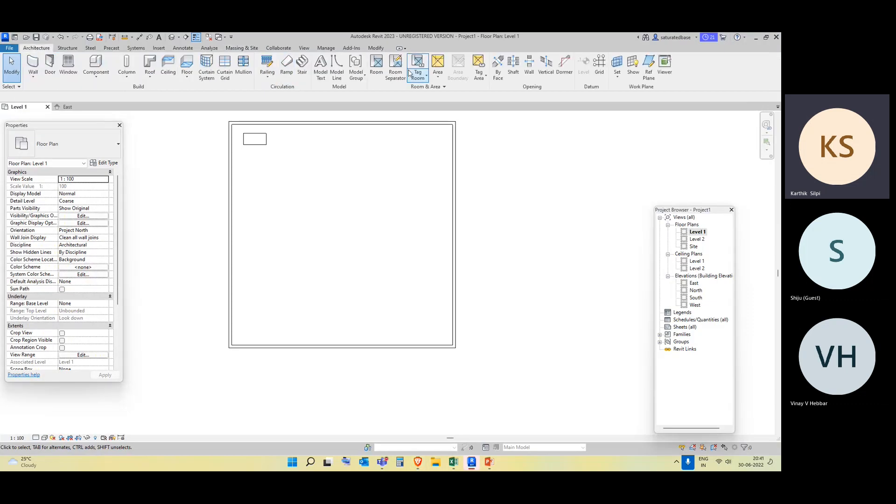
pyautogui.click(247, 48)
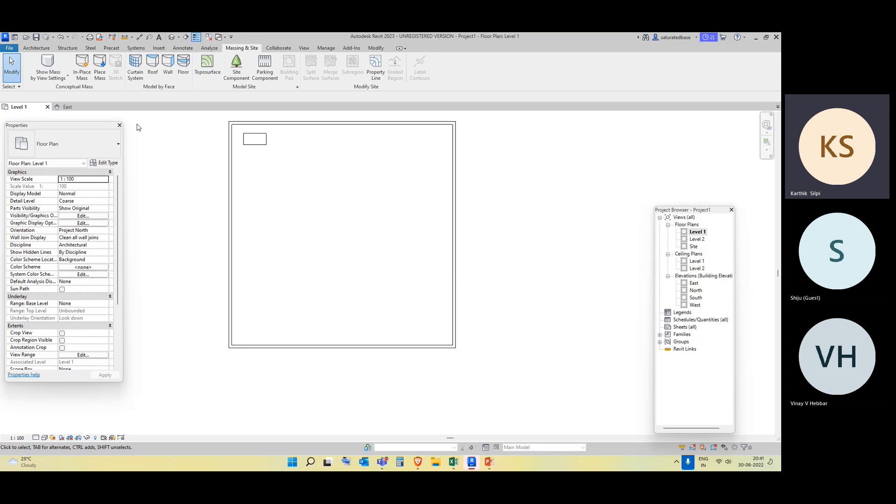
pyautogui.click(37, 49)
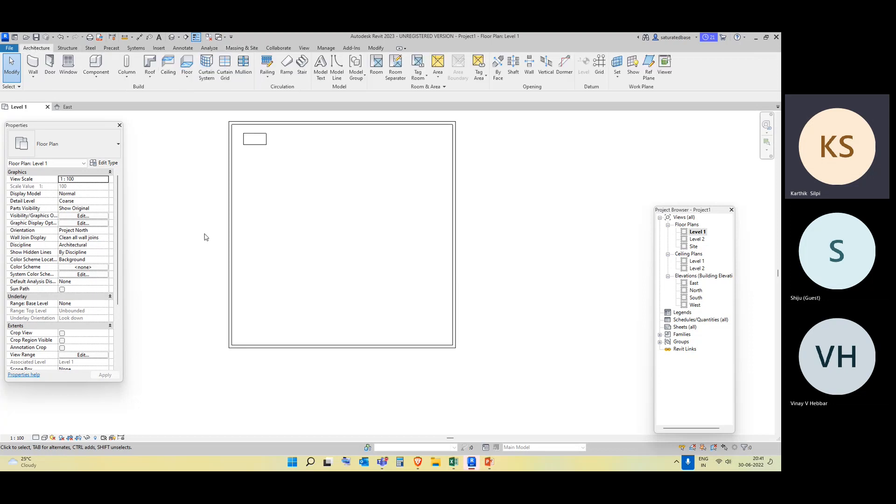
# Examine the Place a Component and Model In-Place options, using the placed desk as a reference.
pyautogui.click(99, 77)
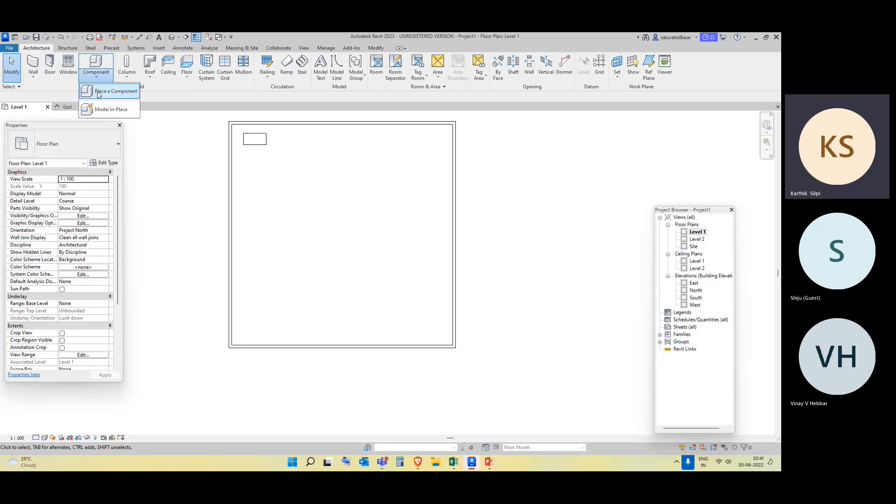
pyautogui.click(163, 142)
pyautogui.click(96, 77)
pyautogui.click(112, 91)
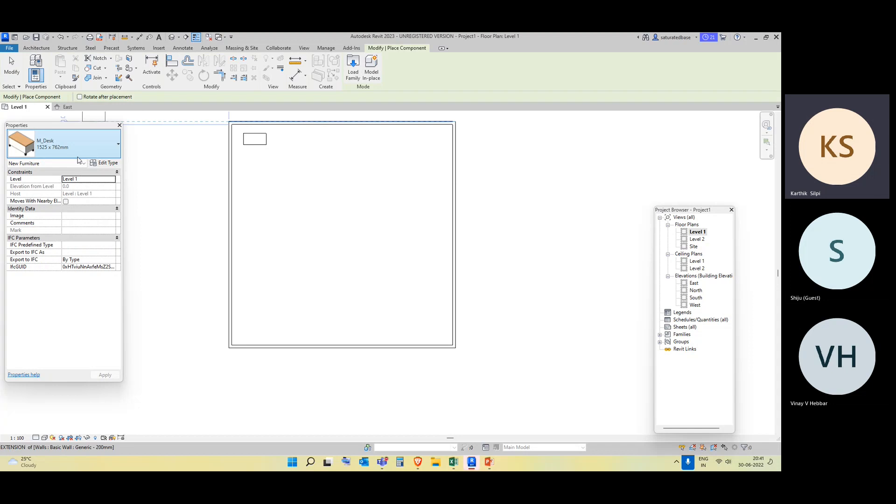
pyautogui.press('Escape')
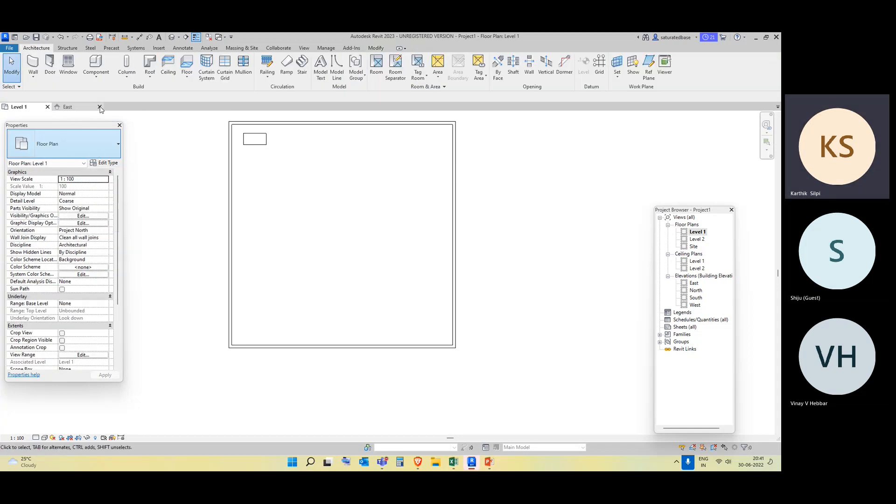
pyautogui.click(99, 78)
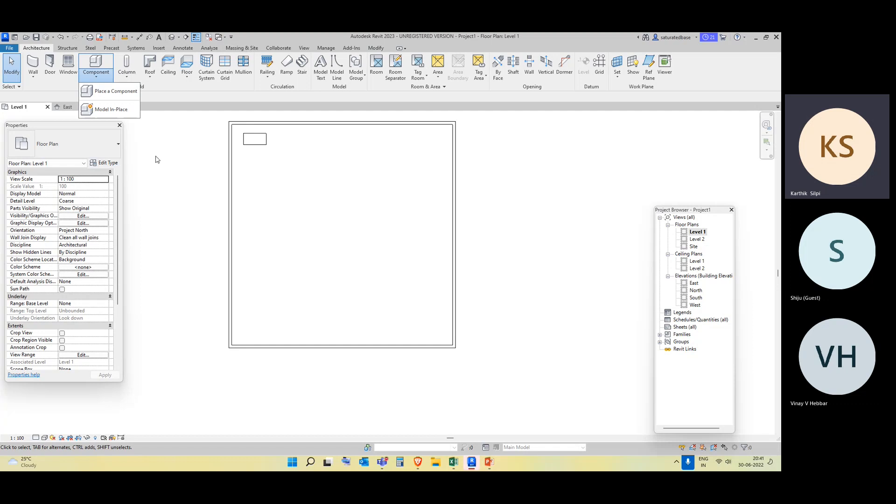
pyautogui.click(178, 211)
pyautogui.click(93, 79)
pyautogui.click(282, 306)
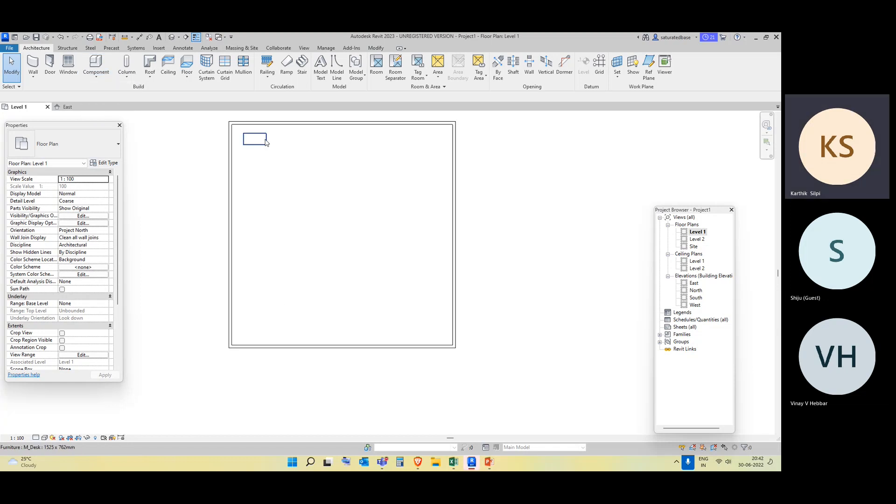
pyautogui.click(265, 142)
pyautogui.click(284, 297)
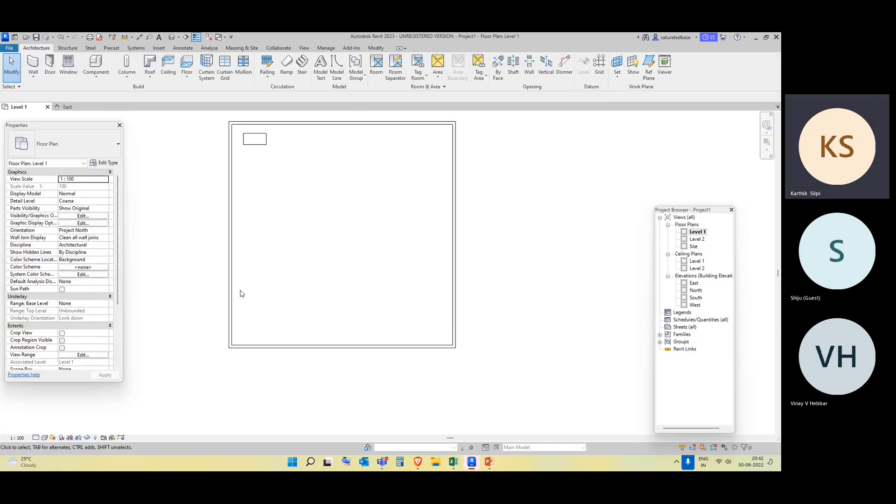
# Create an in-place model in the Furniture category and accept the suggested family name.
pyautogui.click(96, 74)
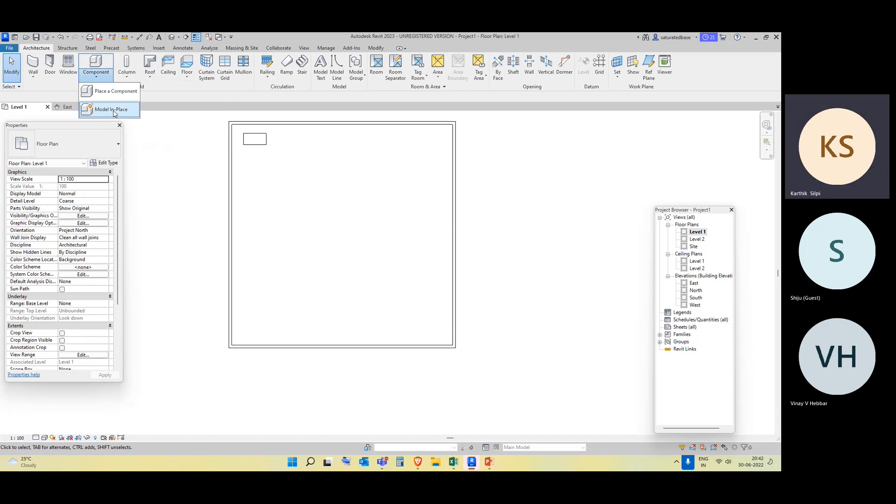
pyautogui.click(113, 110)
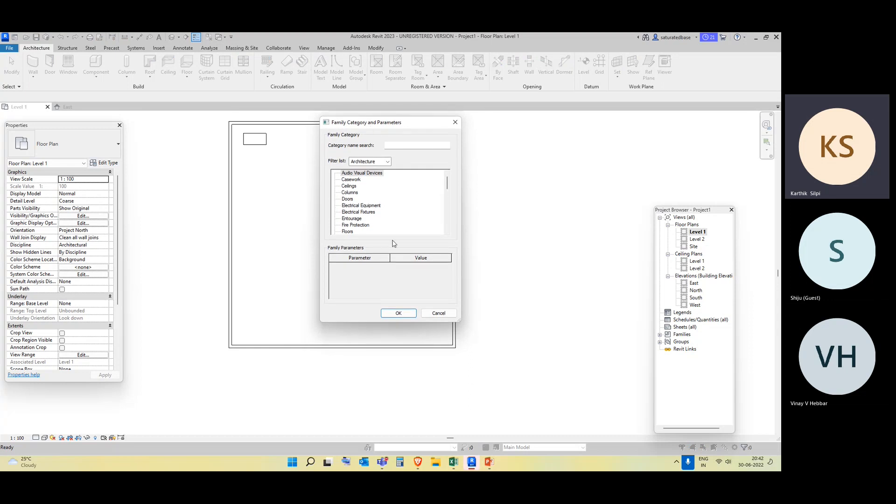
pyautogui.scroll(-3, 372, 214)
pyautogui.scroll(-1, 371, 214)
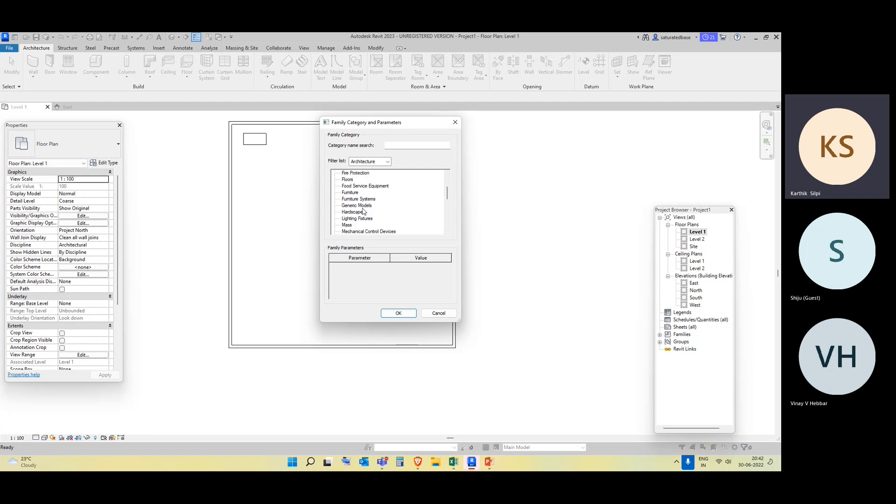
pyautogui.click(358, 206)
pyautogui.scroll(3, 358, 207)
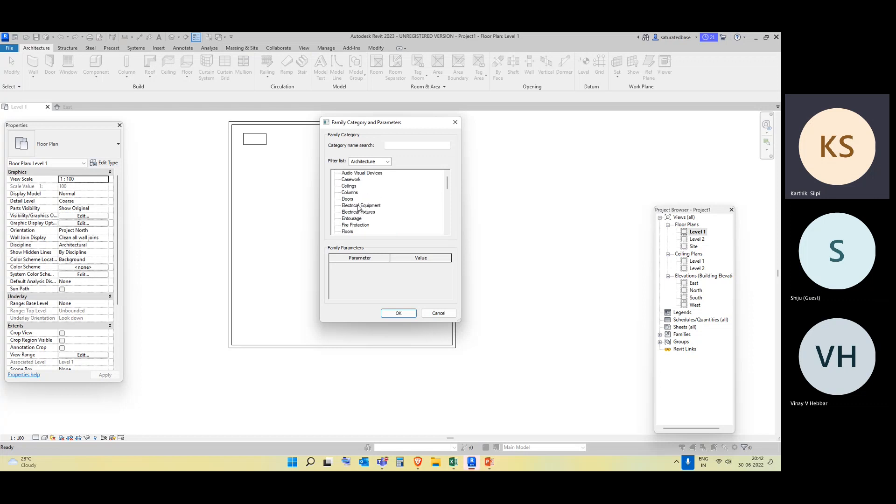
pyautogui.scroll(-1, 358, 208)
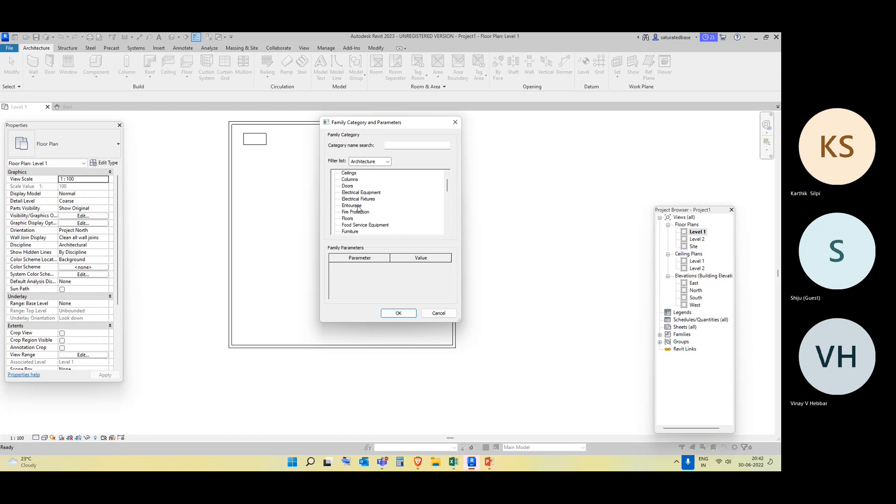
pyautogui.click(355, 231)
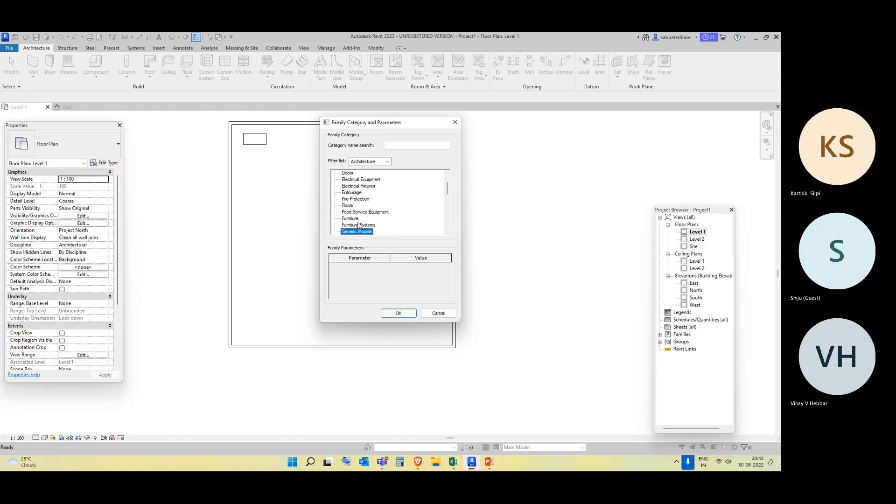
pyautogui.scroll(-1, 357, 223)
pyautogui.click(398, 313)
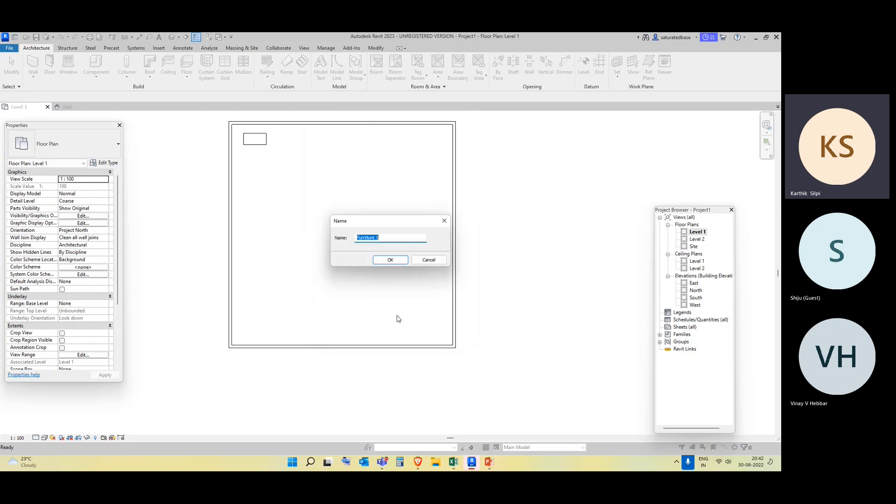
pyautogui.click(391, 260)
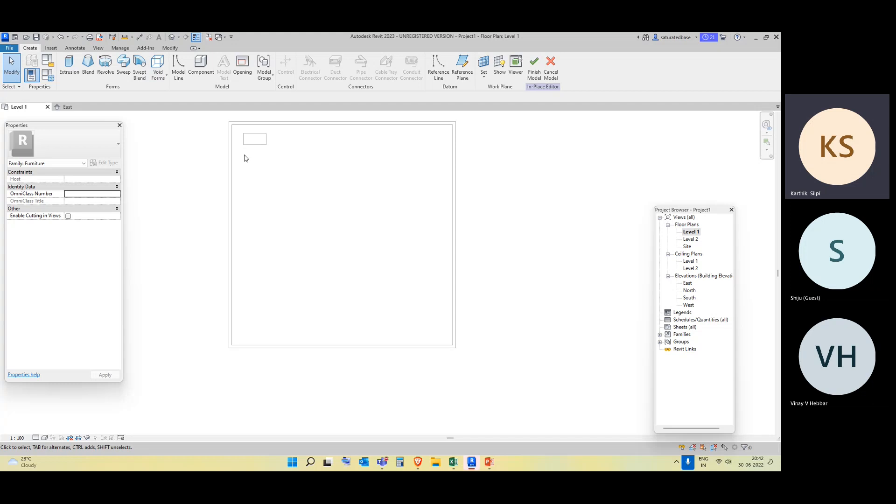
# Create a small circular solid extrusion 250 mm deep inside the room's lower-left corner on the Level 1 plan.
pyautogui.moveTo(299, 277)
pyautogui.mouseDown(button='middle')
pyautogui.moveTo(314, 274)
pyautogui.moveTo(317, 322)
pyautogui.mouseUp(button='middle')
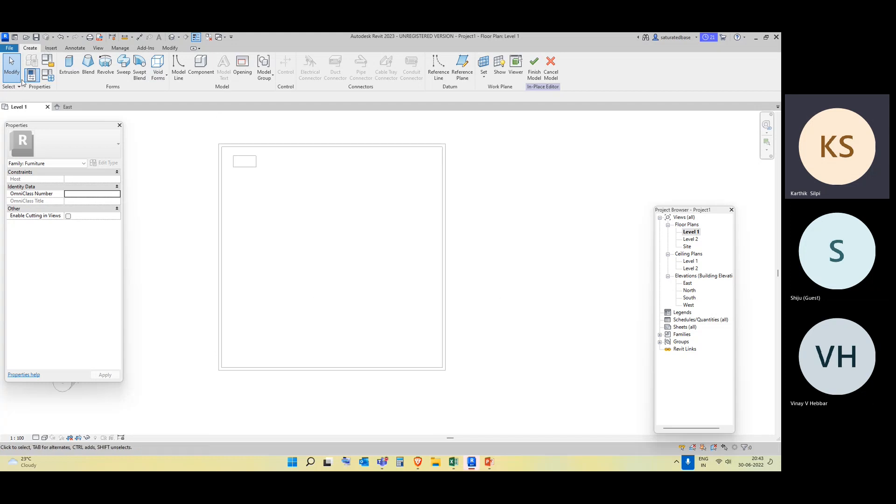
pyautogui.click(65, 77)
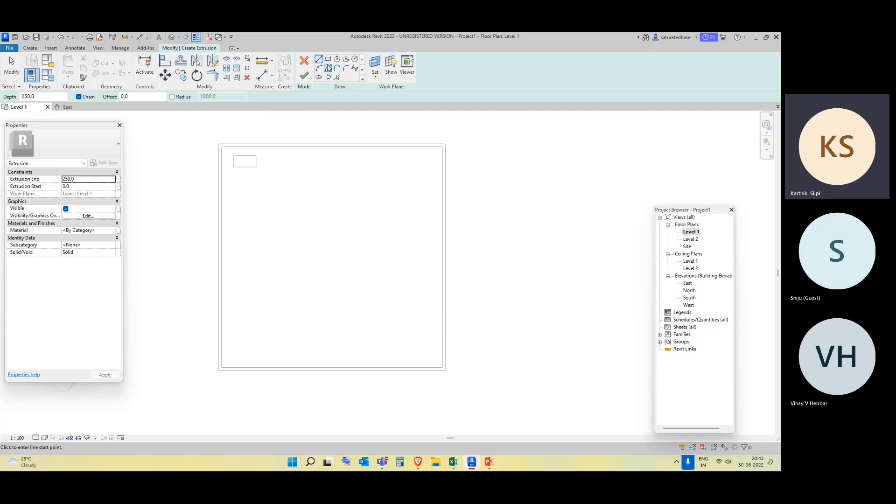
pyautogui.click(355, 60)
pyautogui.scroll(4, 226, 362)
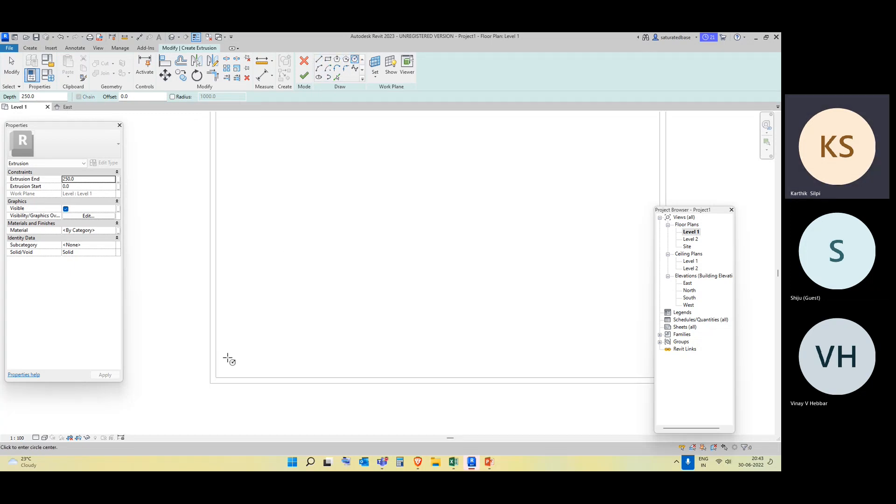
pyautogui.click(225, 351)
pyautogui.scroll(2, 225, 351)
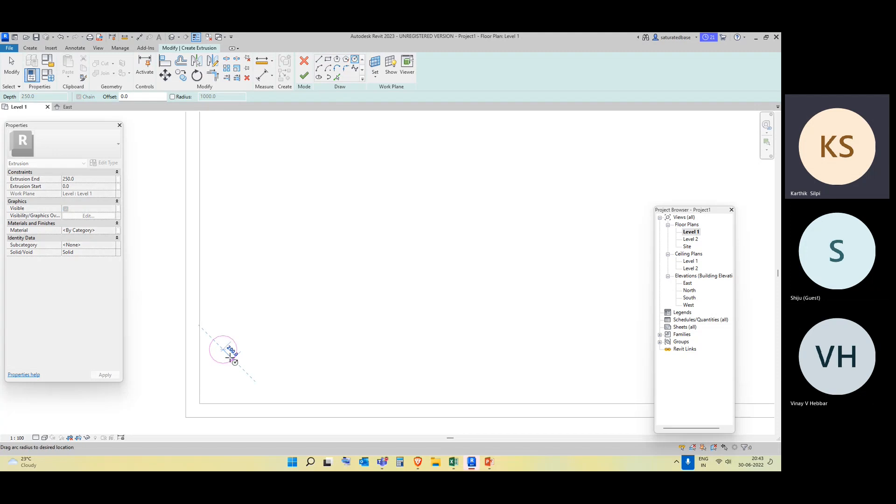
pyautogui.scroll(-2, 226, 351)
pyautogui.click(230, 351)
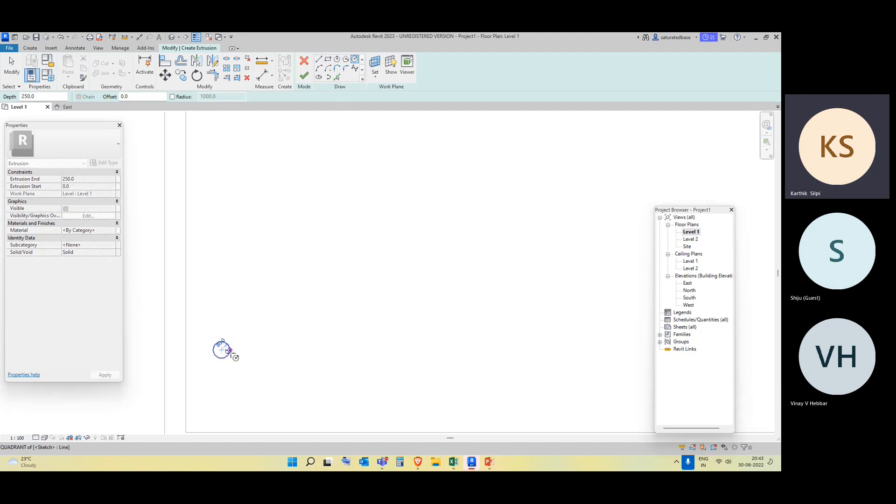
pyautogui.click(303, 80)
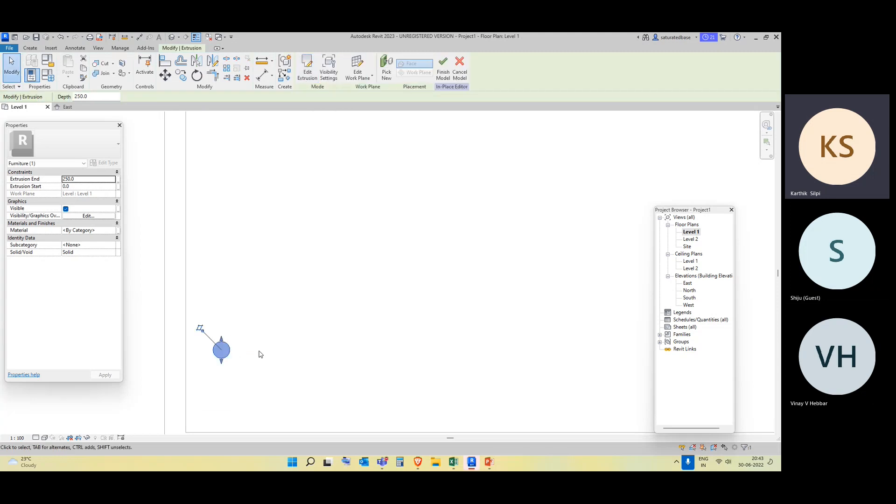
# Examine the extruded cylinder in the room corner from several angles in the default 3D view.
pyautogui.moveTo(258, 354); pyautogui.dragTo(243, 292, button='middle')
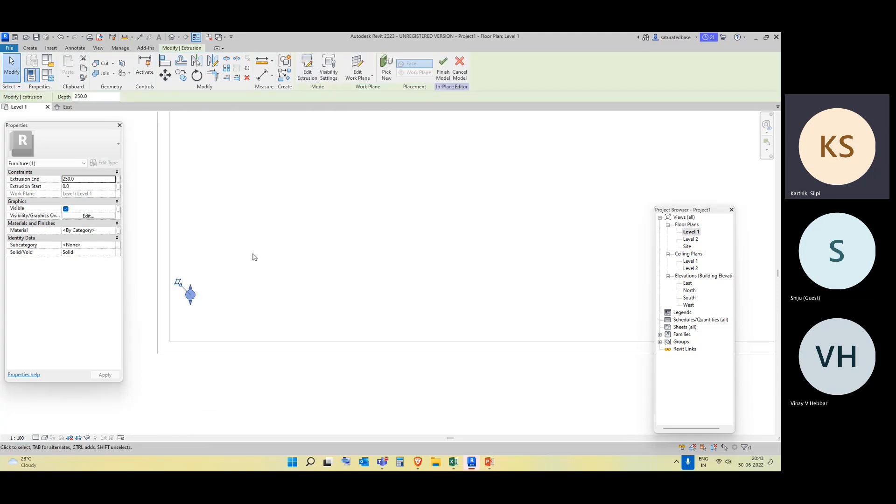
pyautogui.scroll(1, 228, 288)
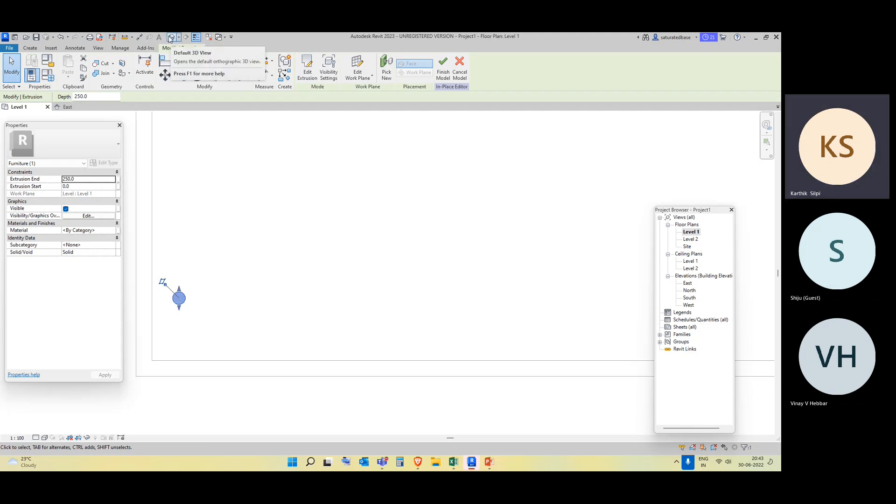
pyautogui.click(220, 322)
pyautogui.moveTo(220, 322); pyautogui.dragTo(169, 274)
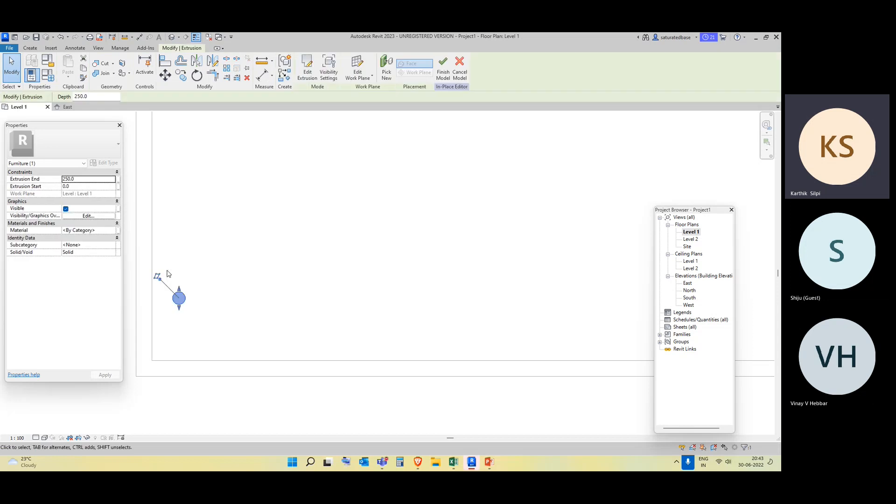
pyautogui.moveTo(304, 236); pyautogui.dragTo(263, 244, button='middle')
pyautogui.click(172, 37)
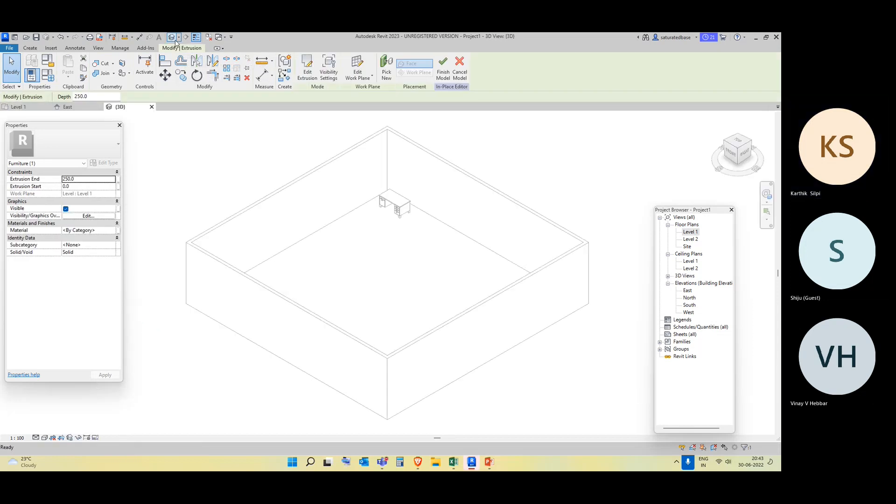
pyautogui.scroll(4, 404, 240)
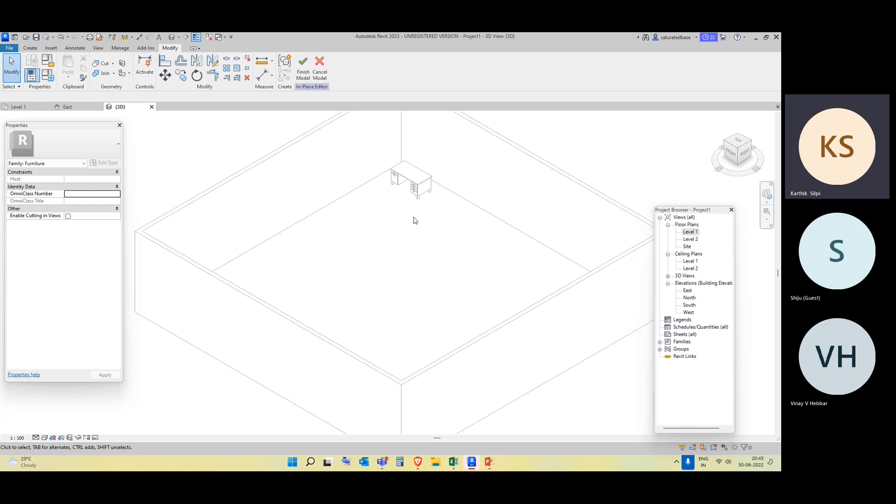
pyautogui.keyDown('shift'); pyautogui.moveTo(414, 220); pyautogui.dragTo(300, 259, button='middle'); pyautogui.keyUp('shift')
pyautogui.moveTo(274, 194); pyautogui.dragTo(285, 293, button='middle')
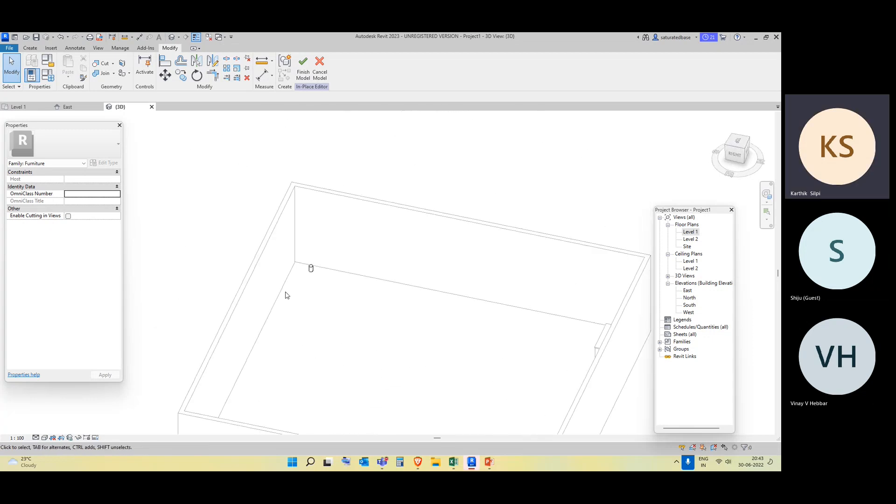
pyautogui.scroll(2, 284, 289)
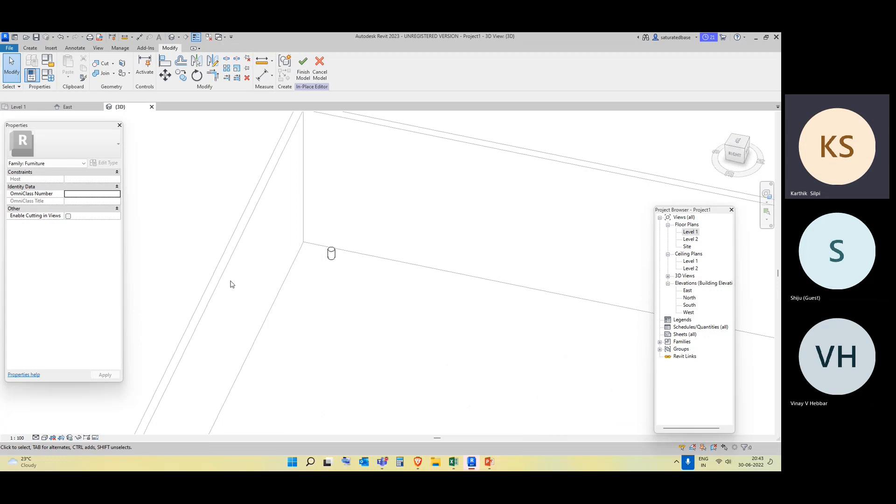
pyautogui.keyDown('shift'); pyautogui.moveTo(392, 259); pyautogui.dragTo(416, 327, button='middle'); pyautogui.keyUp('shift')
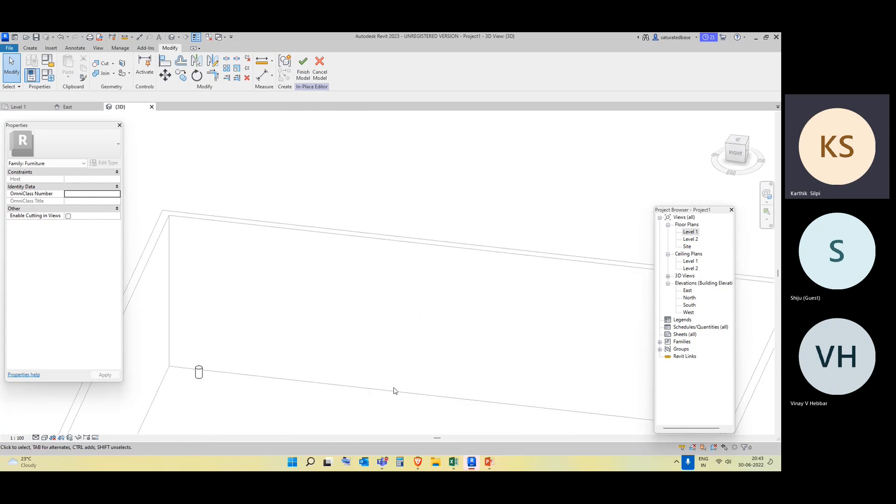
pyautogui.scroll(-2, 394, 390)
pyautogui.moveTo(405, 372); pyautogui.dragTo(338, 325, button='middle')
pyautogui.scroll(4, 345, 255)
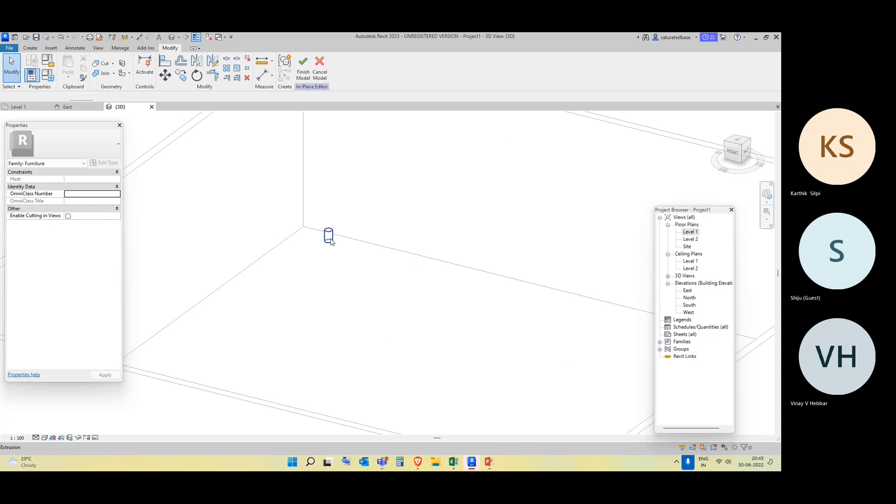
# Stretch the cylinder's top upward to a height of about 523 mm in the East elevation.
pyautogui.click(328, 237)
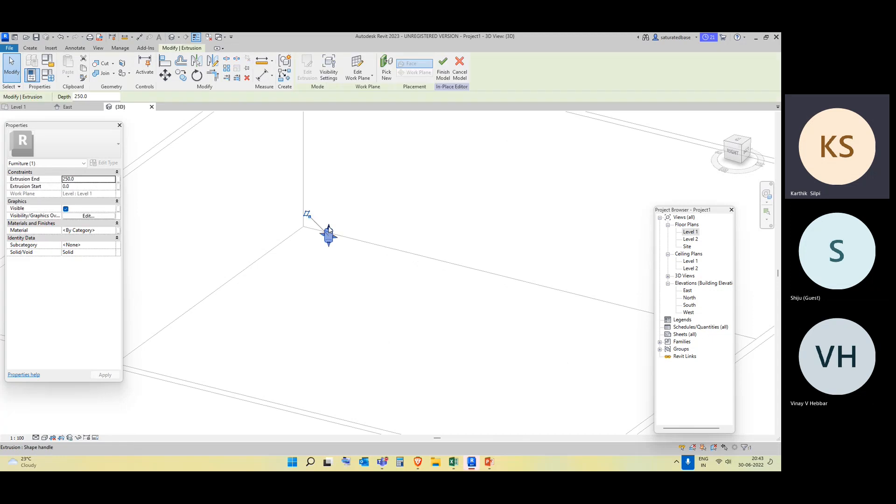
pyautogui.click(688, 291)
pyautogui.doubleClick(687, 290)
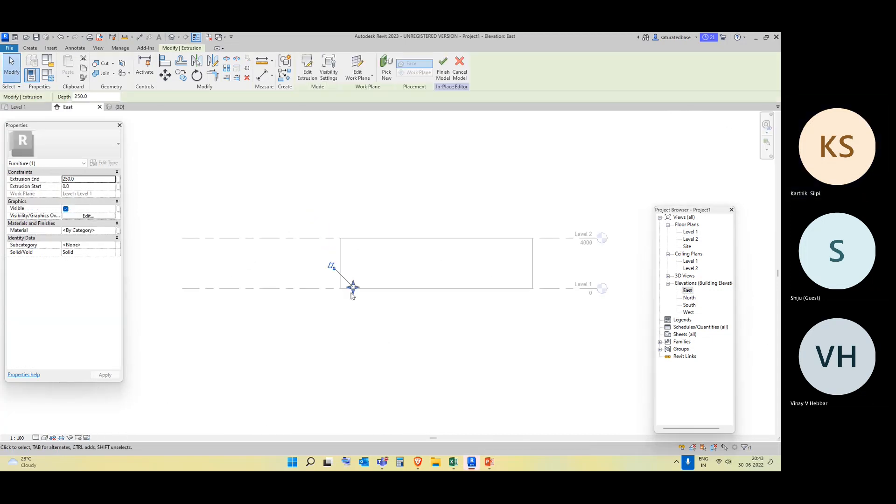
pyautogui.scroll(4, 349, 281)
pyautogui.moveTo(346, 270); pyautogui.dragTo(346, 256)
pyautogui.click(362, 324)
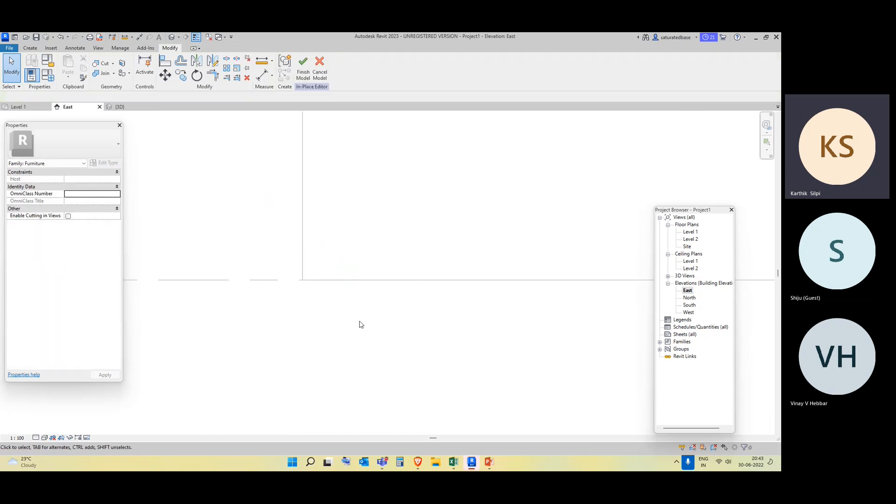
# On the Level 1 plan, copy the cylinder 1000 mm horizontally to the right, and copy that one about 800 mm upward.
pyautogui.doubleClick(701, 232)
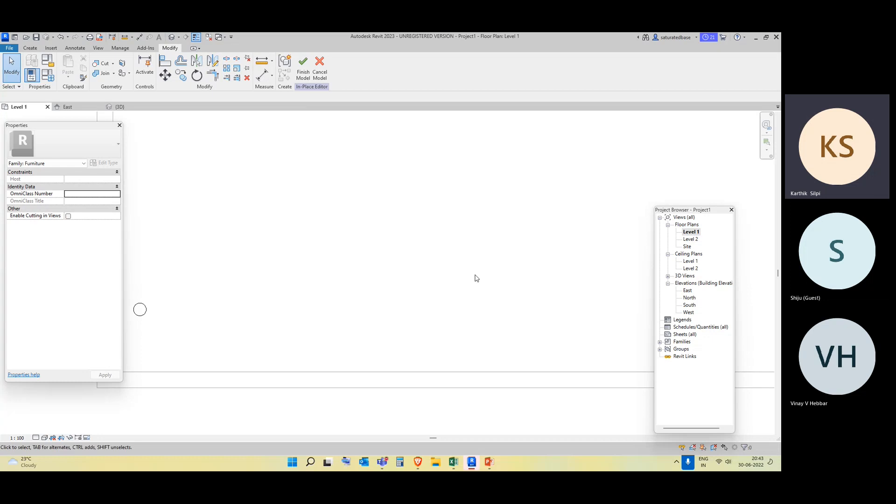
pyautogui.click(172, 310)
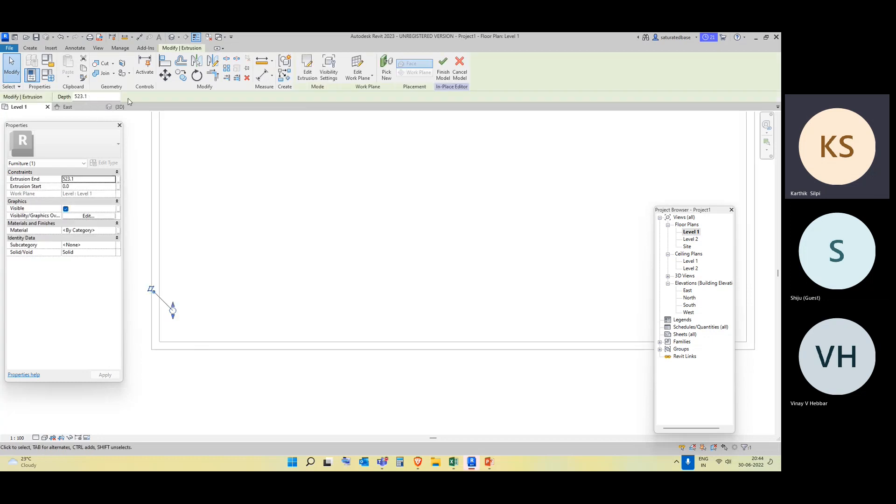
pyautogui.click(181, 75)
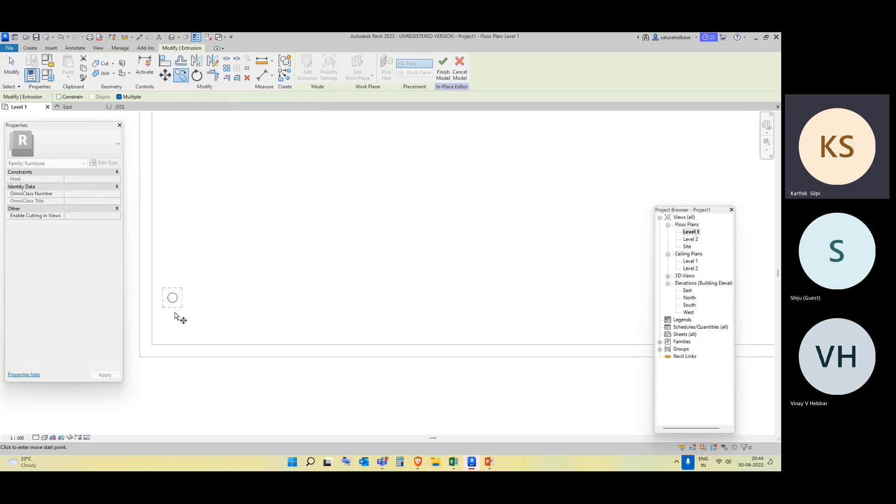
pyautogui.click(173, 299)
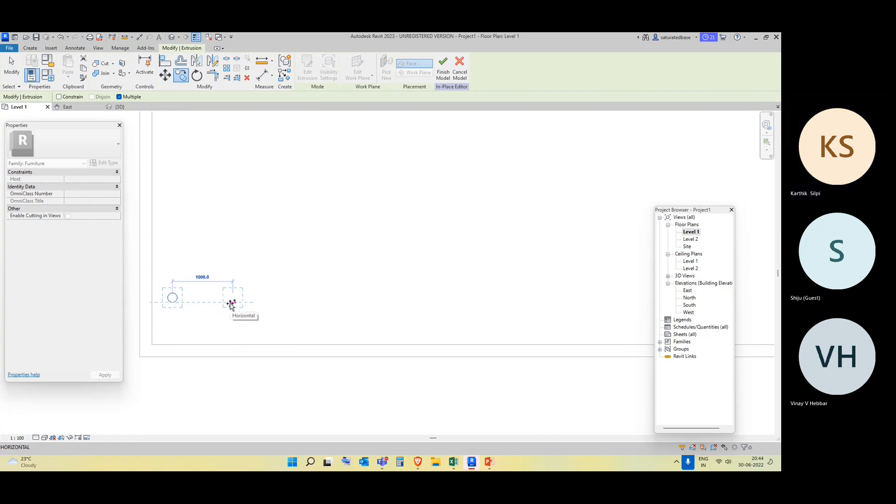
pyautogui.click(232, 302)
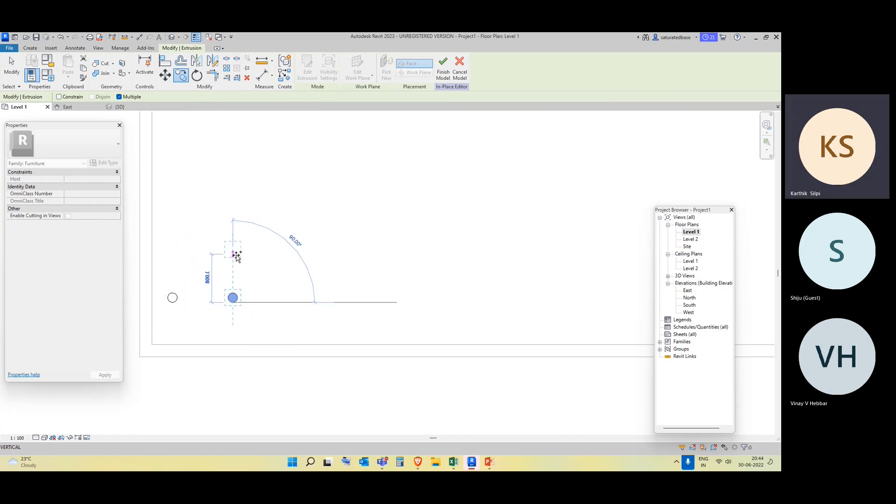
pyautogui.click(234, 254)
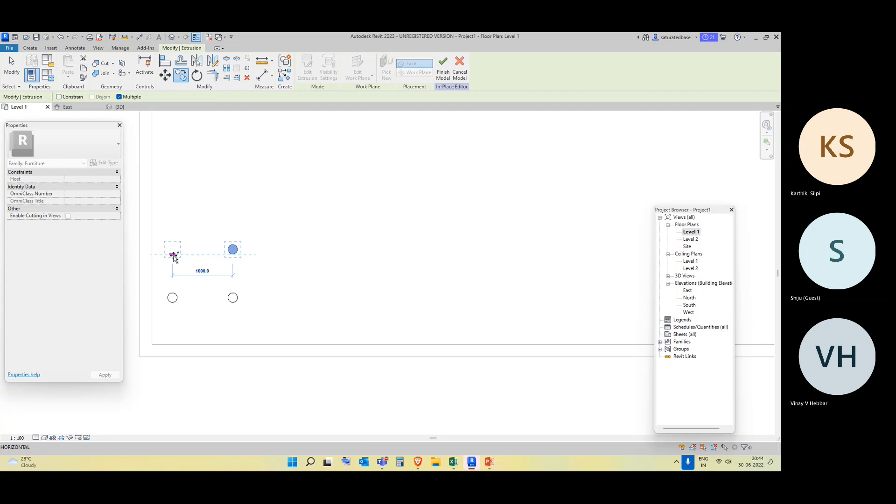
pyautogui.click(169, 257)
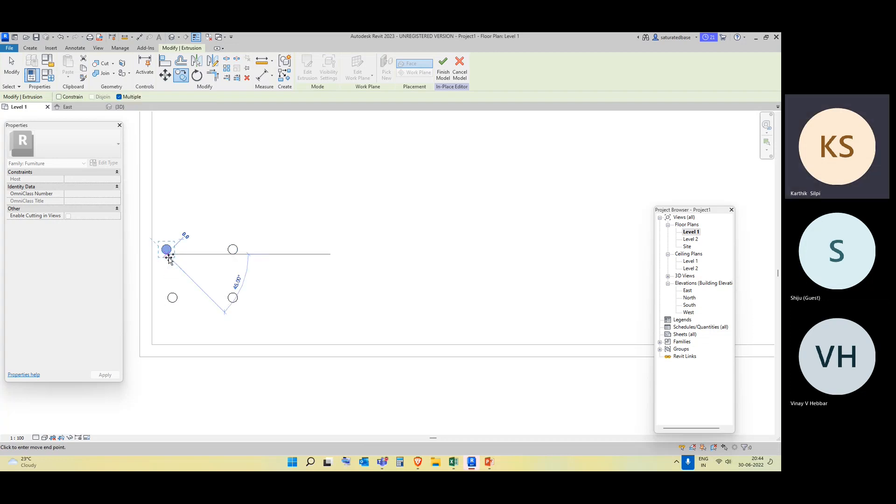
pyautogui.press('Escape')
pyautogui.press('Escape')
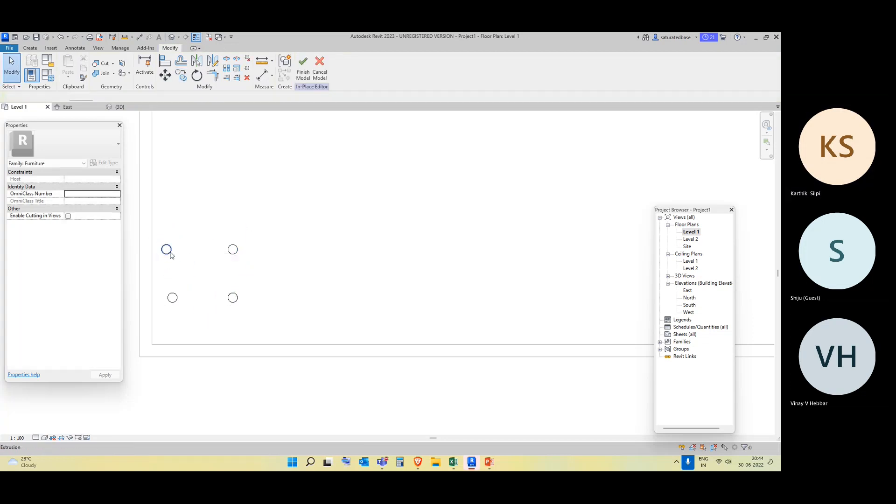
pyautogui.click(170, 254)
pyautogui.click(176, 253)
pyautogui.click(171, 253)
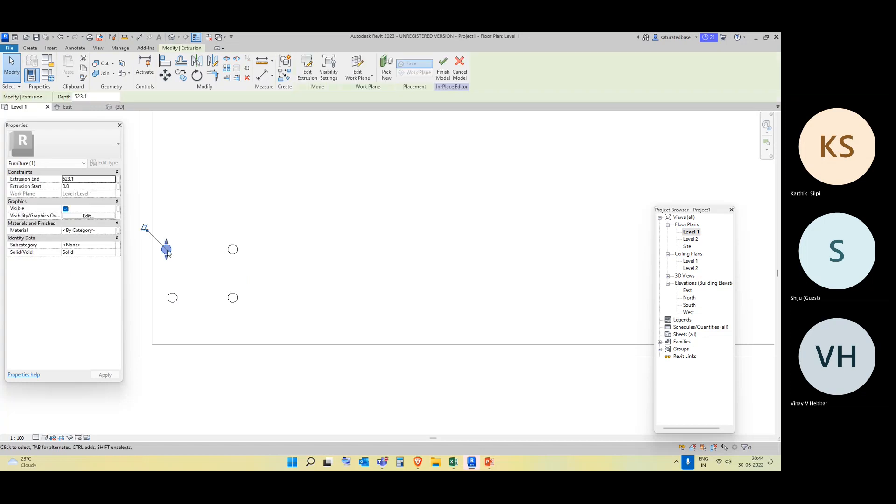
# Copy the upper-right leg horizontally to the left so the fourth leg aligns directly above the lower-left one.
pyautogui.moveTo(172, 250); pyautogui.dragTo(232, 250)
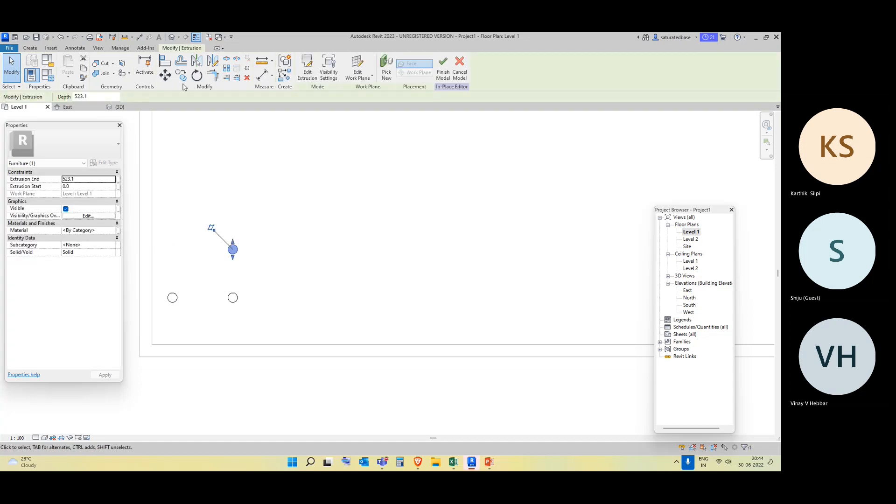
pyautogui.click(181, 75)
pyautogui.click(232, 249)
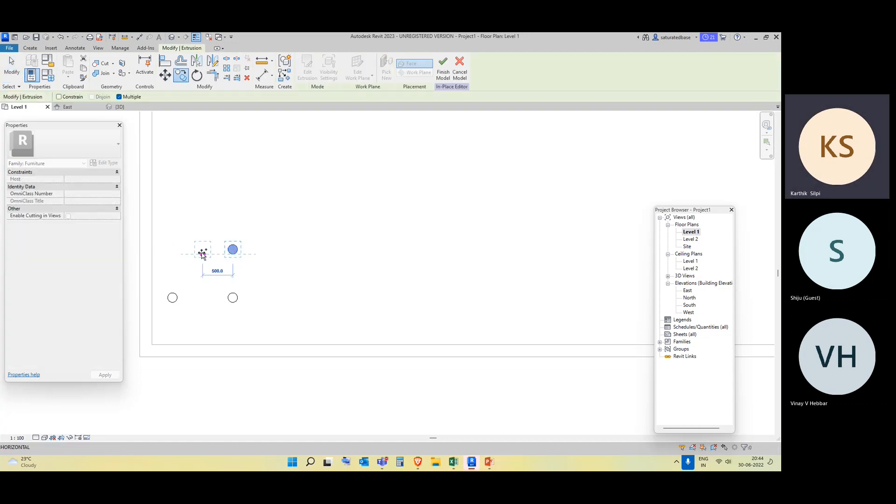
pyautogui.click(172, 250)
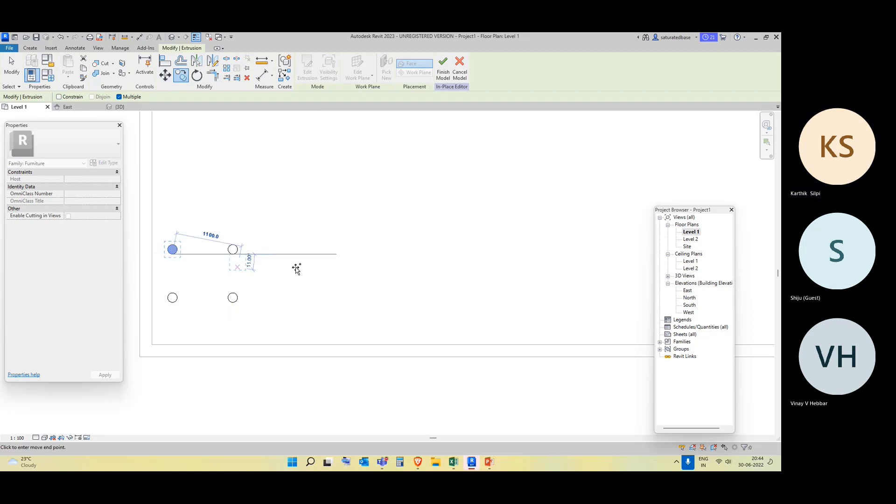
pyautogui.press('Escape')
pyautogui.press('Escape')
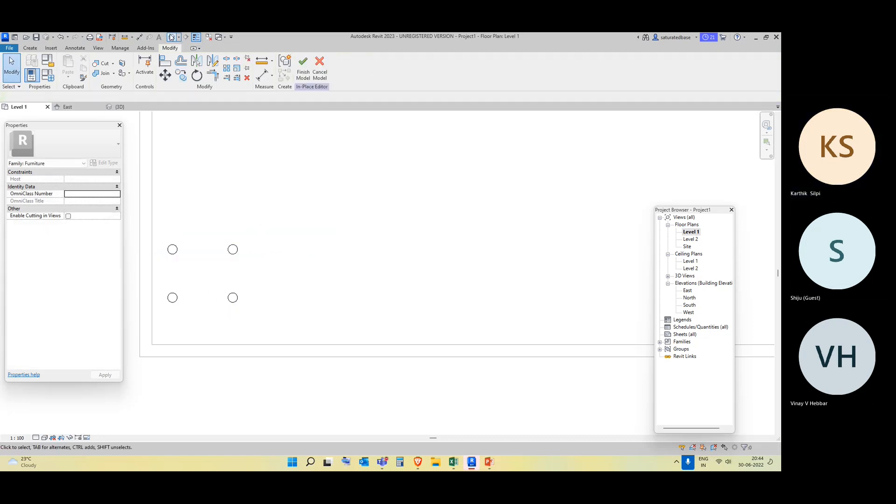
# Show the four legs in the default 3D view with a visual style that renders surfaces in solid shading.
pyautogui.click(171, 37)
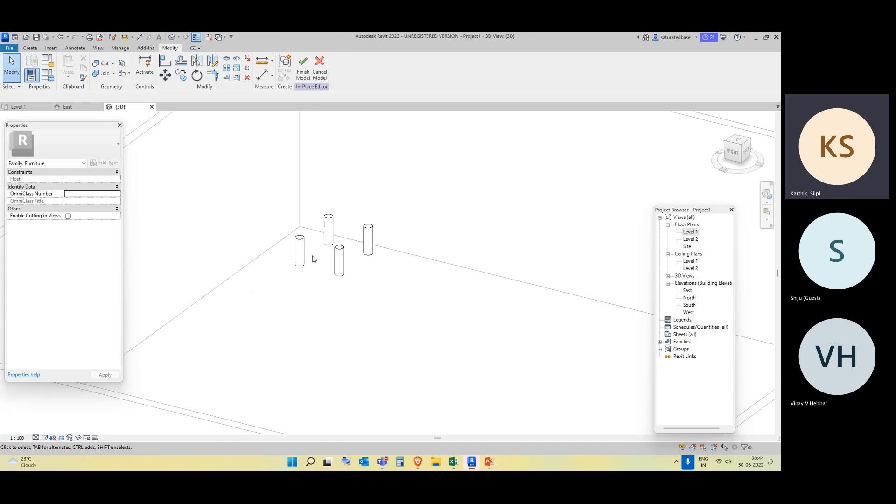
pyautogui.click(45, 436)
pyautogui.click(54, 429)
pyautogui.scroll(2, 353, 230)
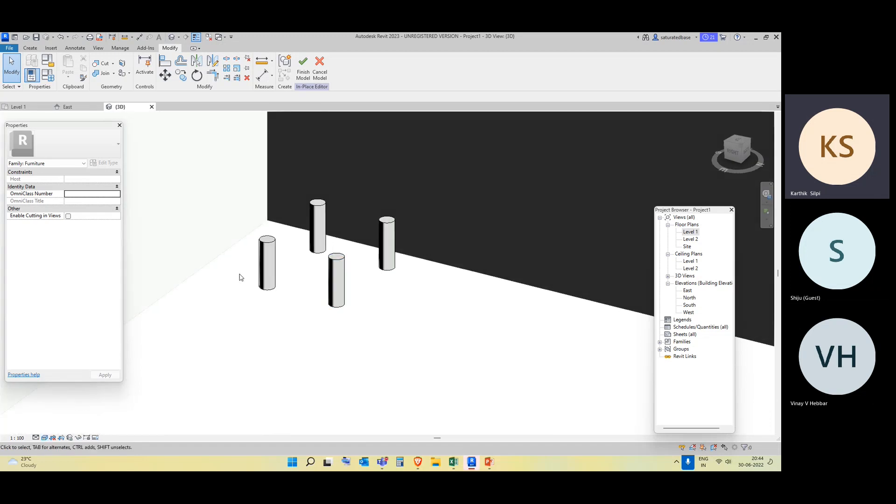
# On the Level 1 plan, start an extrusion and sketch a rectangle of about 1320 by 1040 mm enclosing the four legs.
pyautogui.doubleClick(690, 231)
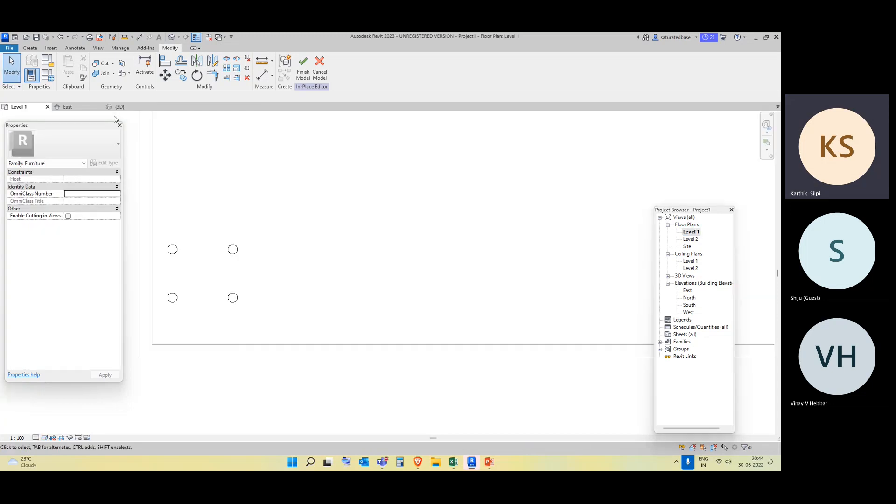
pyautogui.click(30, 48)
pyautogui.click(69, 65)
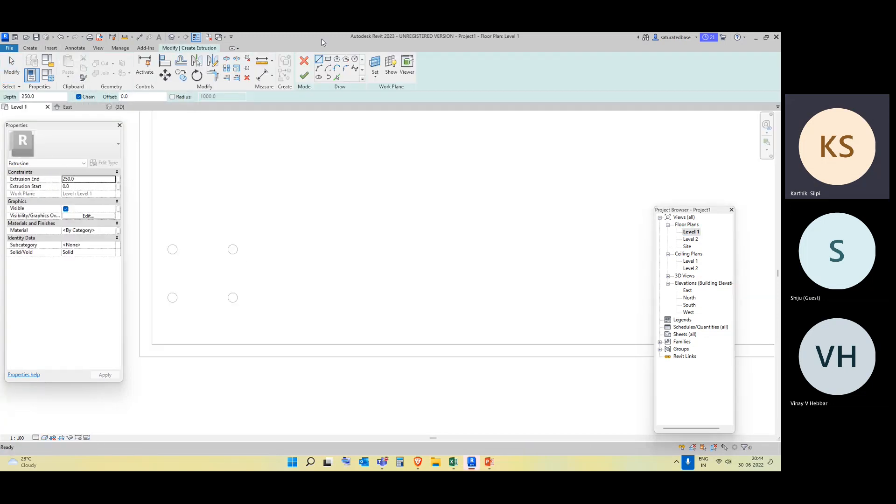
pyautogui.click(327, 61)
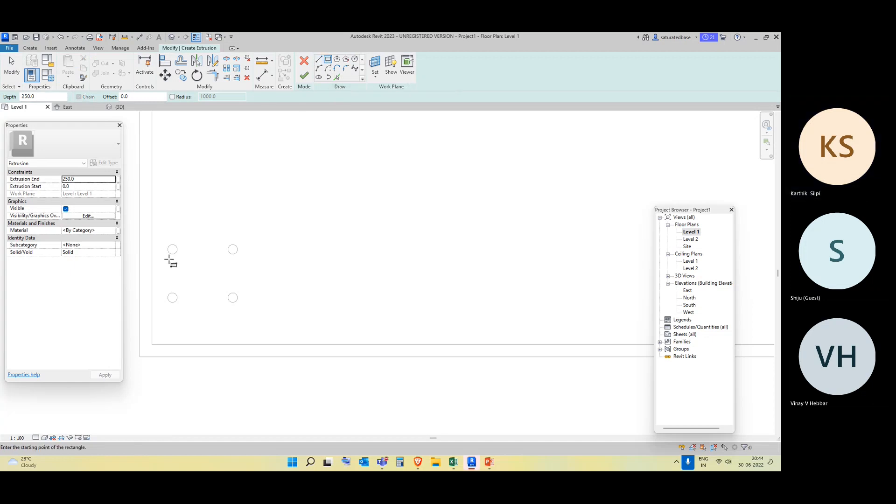
pyautogui.scroll(1, 168, 255)
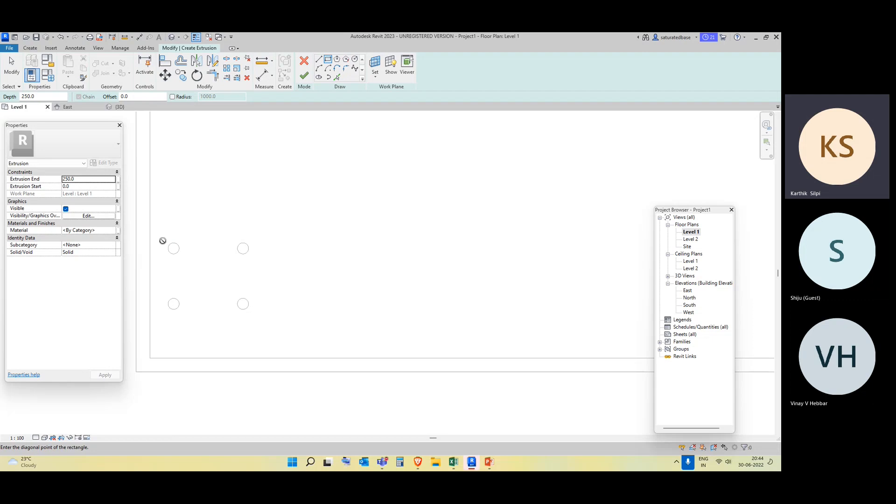
pyautogui.click(163, 241)
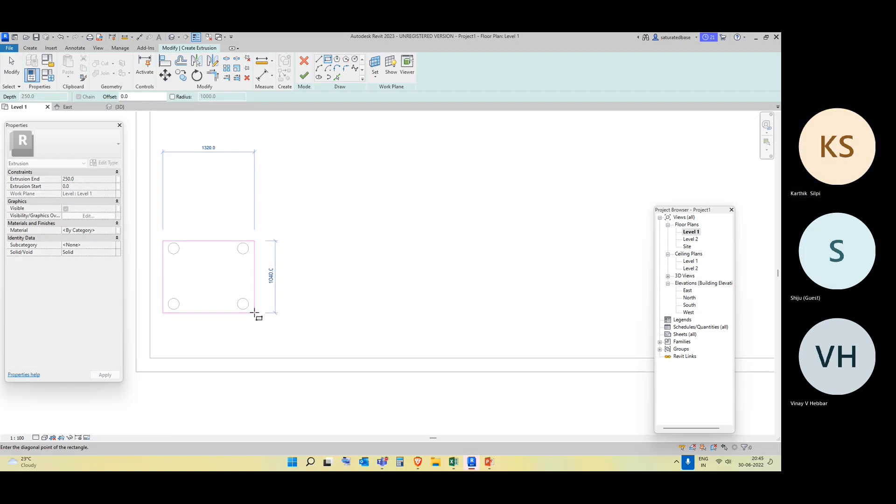
pyautogui.click(254, 312)
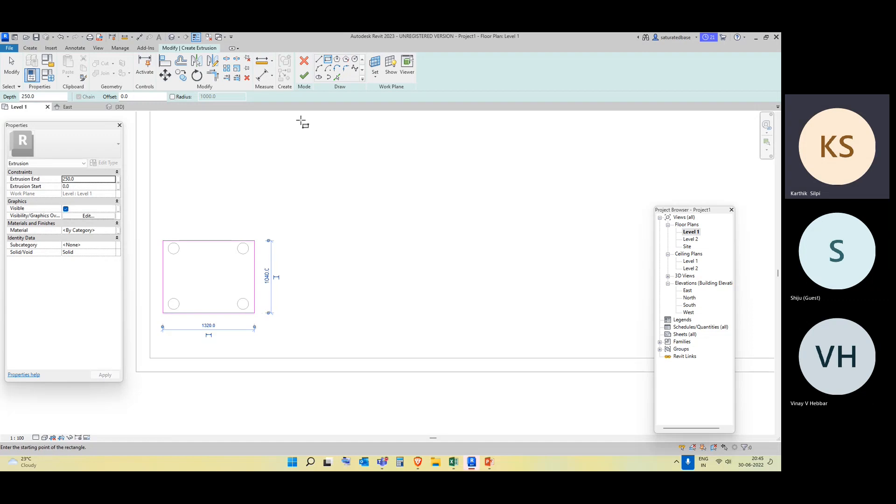
# Round the rectangle's upper-left corner with a fillet arc of about 100 mm radius.
pyautogui.click(319, 68)
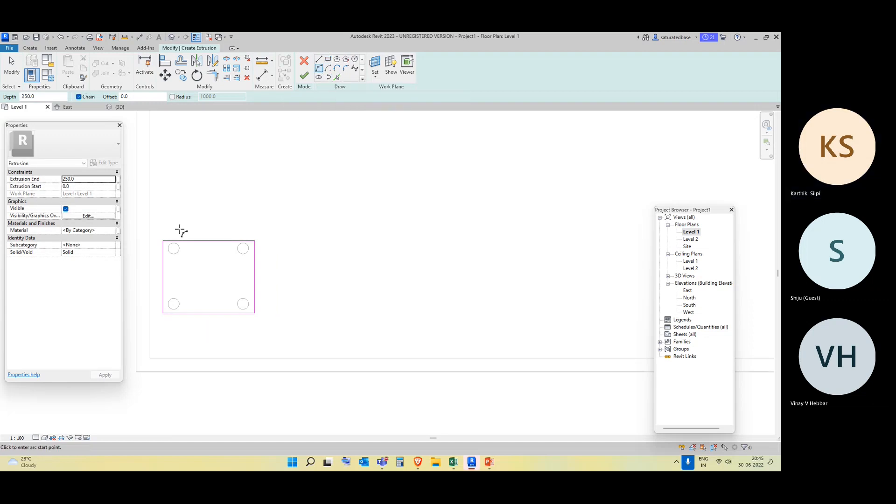
pyautogui.click(327, 77)
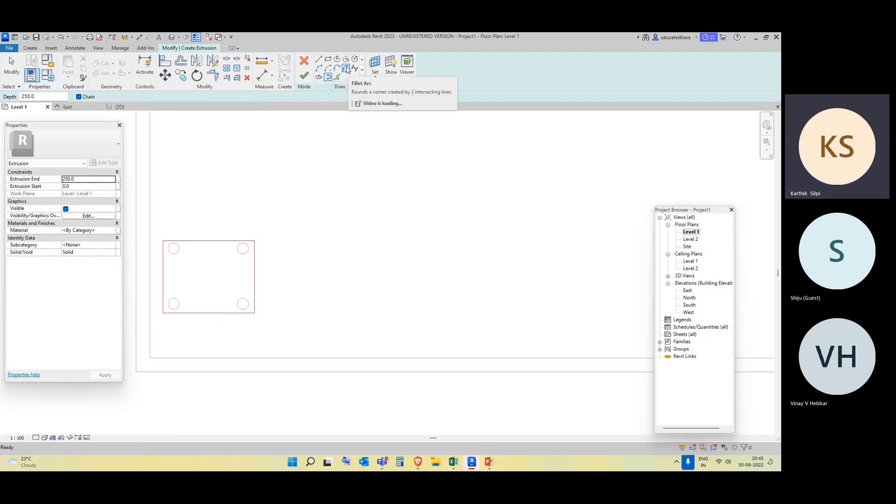
pyautogui.click(346, 70)
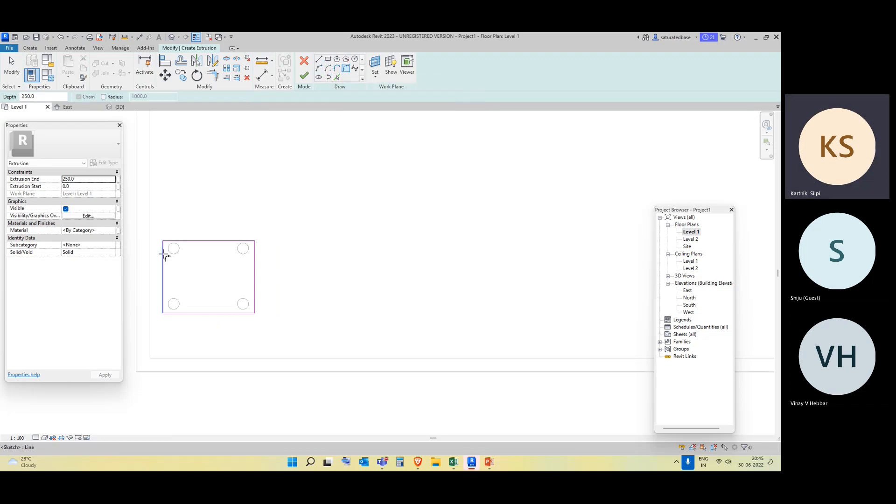
pyautogui.click(163, 252)
pyautogui.scroll(3, 165, 252)
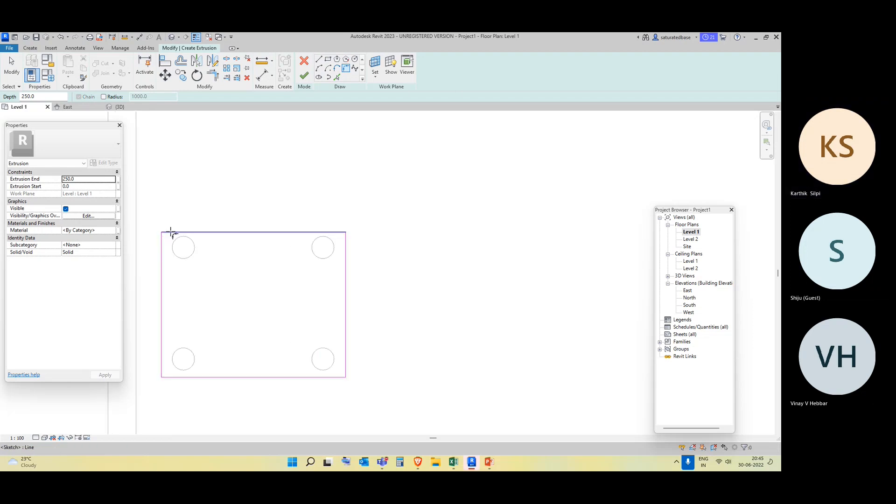
pyautogui.click(174, 232)
pyautogui.scroll(2, 168, 236)
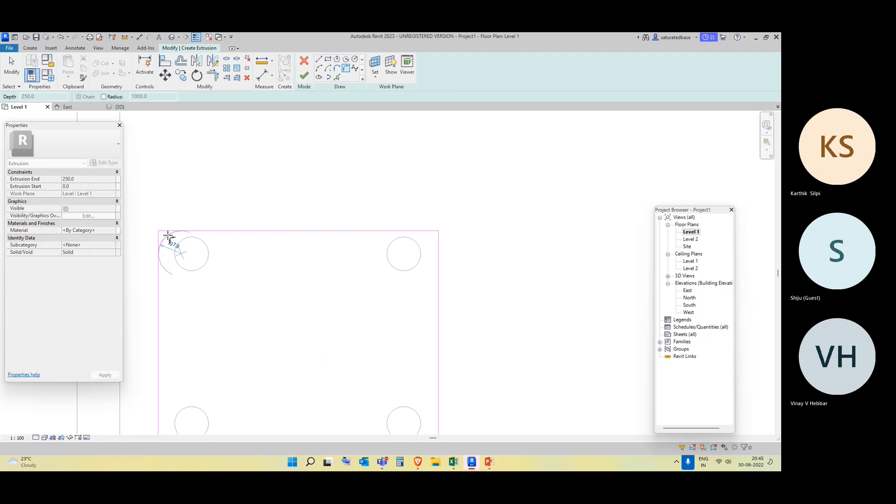
pyautogui.click(170, 239)
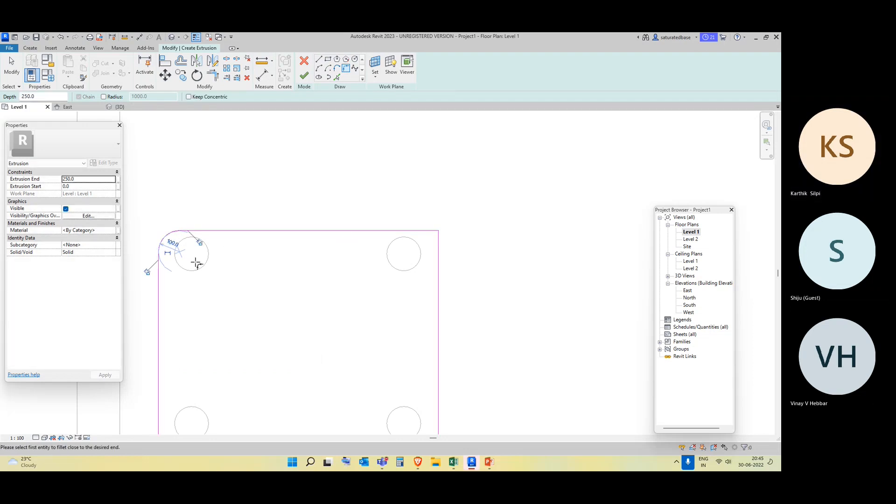
pyautogui.press('Escape')
pyautogui.press('Escape')
pyautogui.click(162, 239)
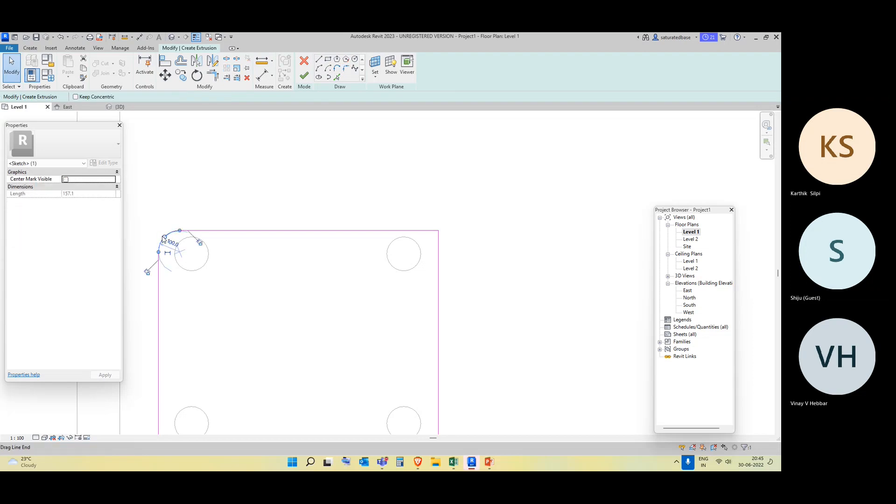
pyautogui.scroll(-2, 209, 264)
pyautogui.moveTo(258, 296); pyautogui.dragTo(259, 256, button='middle')
pyautogui.click(182, 224)
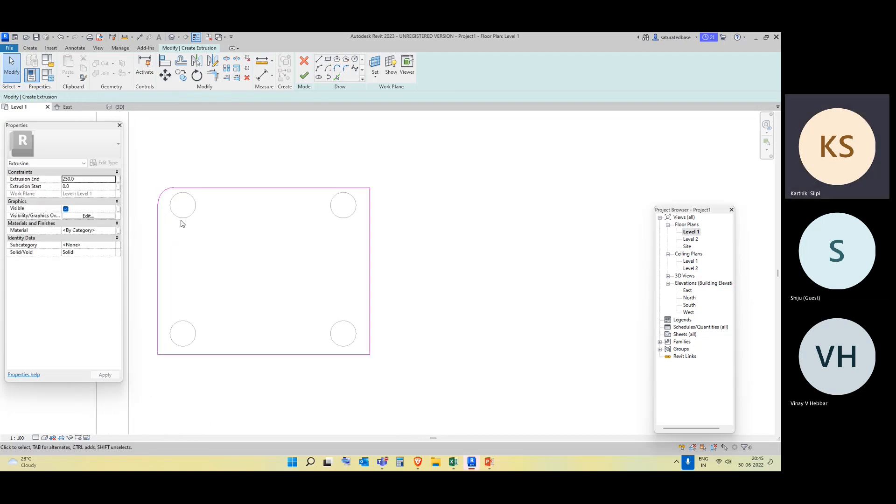
# Fillet the rectangle's lower-right corner and finish the tabletop extrusion, showing it in the default 3D view.
pyautogui.click(347, 69)
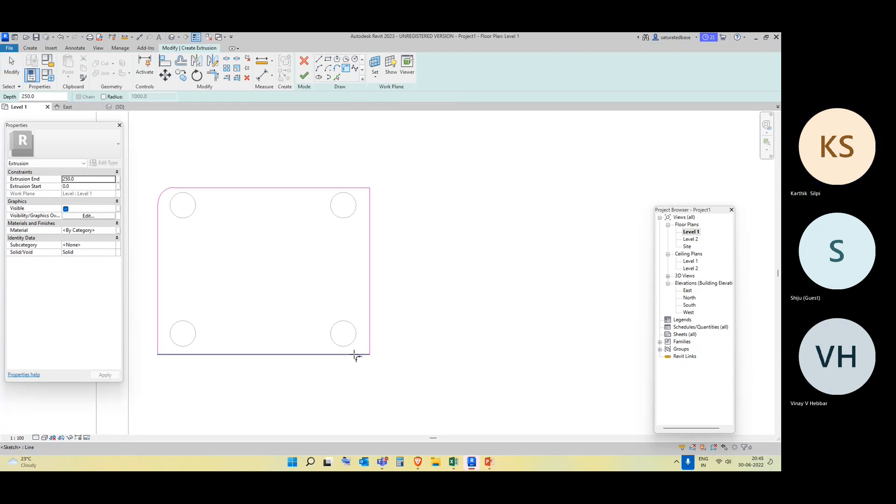
pyautogui.click(363, 352)
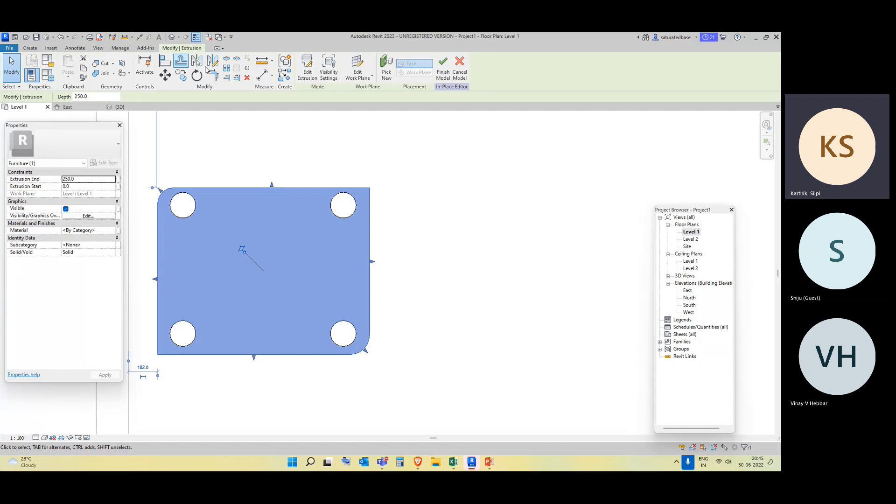
pyautogui.click(171, 37)
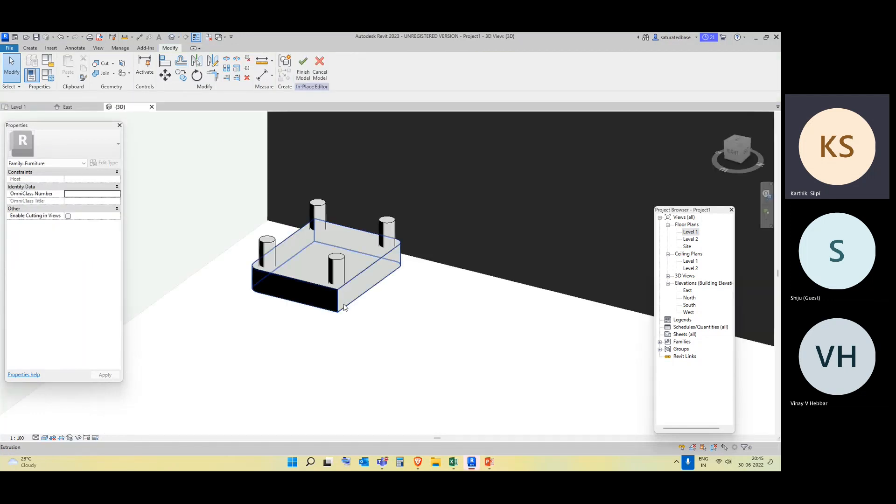
# Stretch the tabletop's faces upward in 3D so the slab spans heights from about 481 to 577 mm.
pyautogui.click(344, 307)
pyautogui.scroll(3, 345, 305)
pyautogui.moveTo(359, 320)
pyautogui.mouseDown(button='middle')
pyautogui.moveTo(367, 360)
pyautogui.moveTo(349, 333)
pyautogui.mouseUp(button='middle')
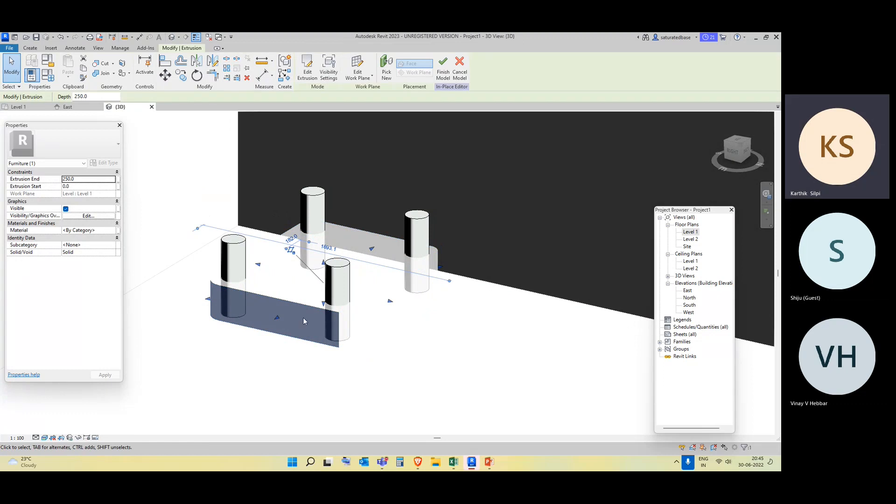
pyautogui.keyDown('shift'); pyautogui.moveTo(342, 364); pyautogui.dragTo(323, 308, button='middle'); pyautogui.keyUp('shift')
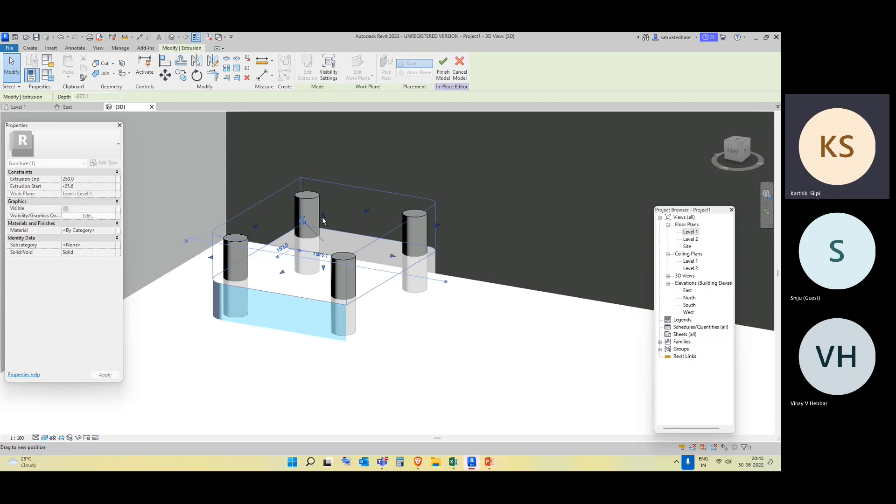
pyautogui.moveTo(323, 220)
pyautogui.mouseDown()
pyautogui.moveTo(326, 247)
pyautogui.moveTo(326, 235)
pyautogui.mouseUp()
pyautogui.keyDown('shift'); pyautogui.moveTo(326, 234); pyautogui.dragTo(254, 371, button='middle'); pyautogui.keyUp('shift')
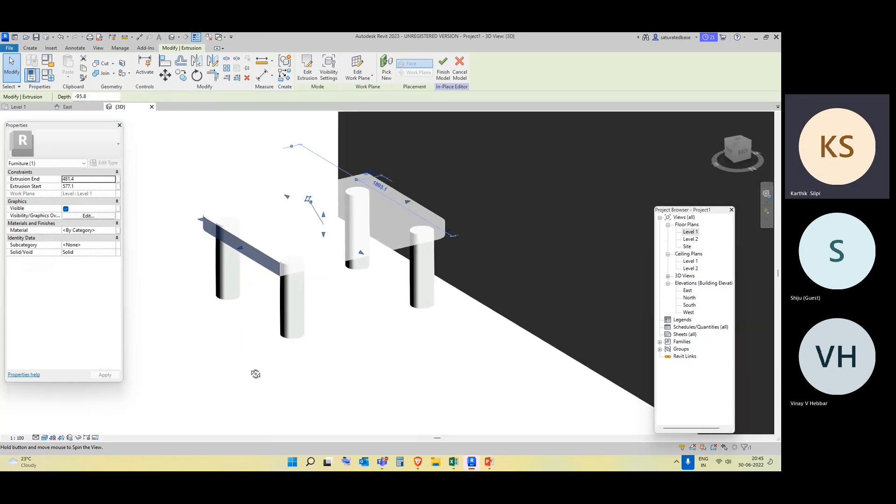
# Adjust the tabletop's underside to meet the leg tops at about 523 mm.
pyautogui.keyDown('shift'); pyautogui.moveTo(432, 328); pyautogui.dragTo(456, 330, button='middle'); pyautogui.keyUp('shift')
pyautogui.moveTo(315, 229); pyautogui.dragTo(365, 322)
pyautogui.click(365, 327)
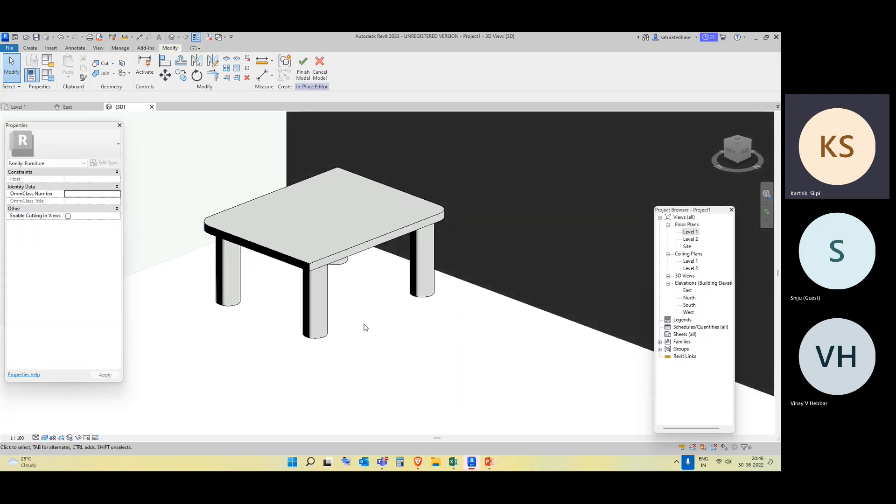
pyautogui.keyDown('shift'); pyautogui.moveTo(366, 327); pyautogui.dragTo(331, 282, button='middle'); pyautogui.keyUp('shift')
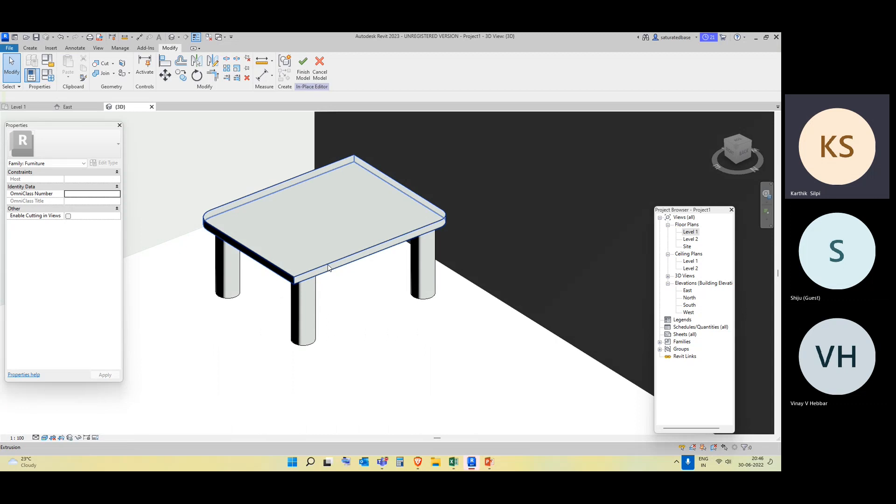
# Assign the Cherry material to the tabletop extrusion.
pyautogui.click(328, 267)
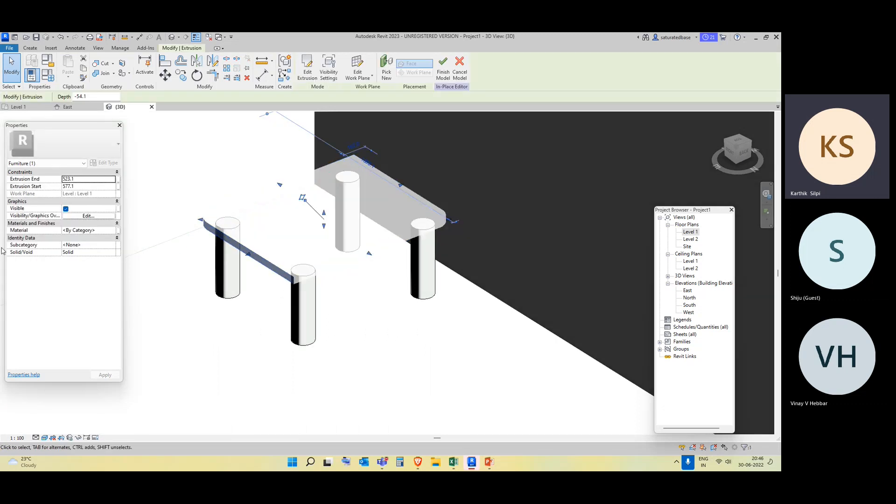
pyautogui.click(112, 230)
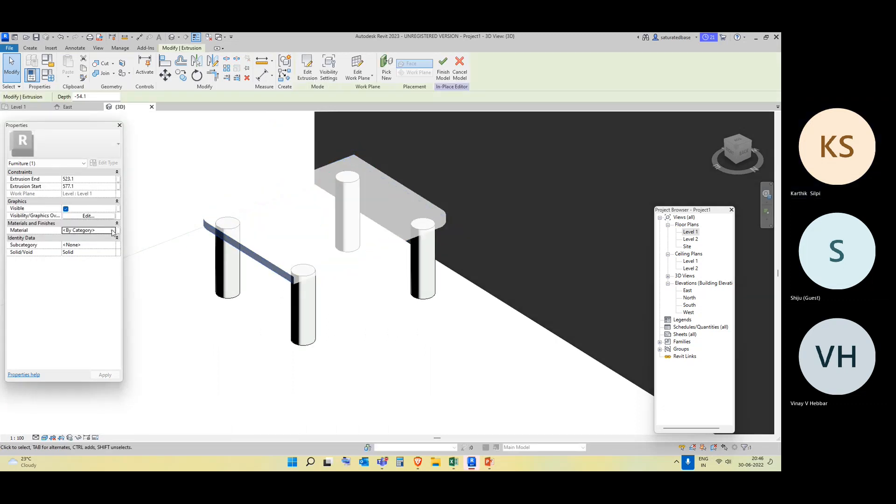
pyautogui.click(115, 232)
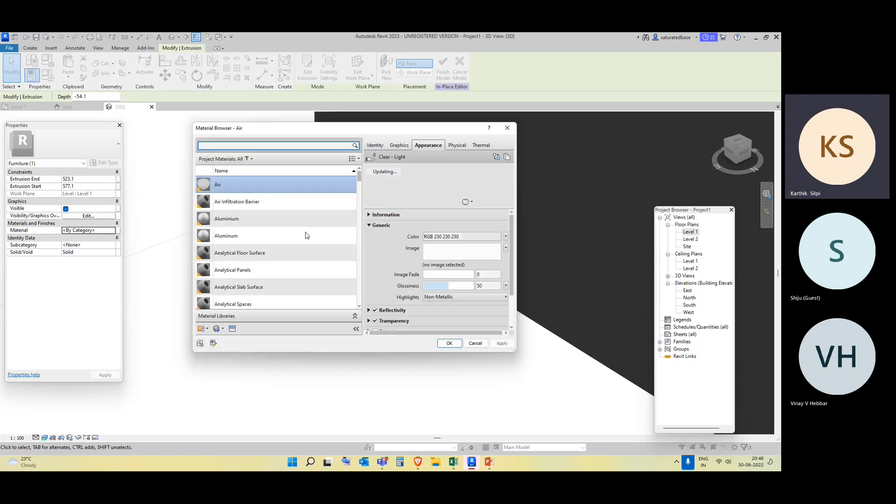
pyautogui.scroll(-8, 305, 235)
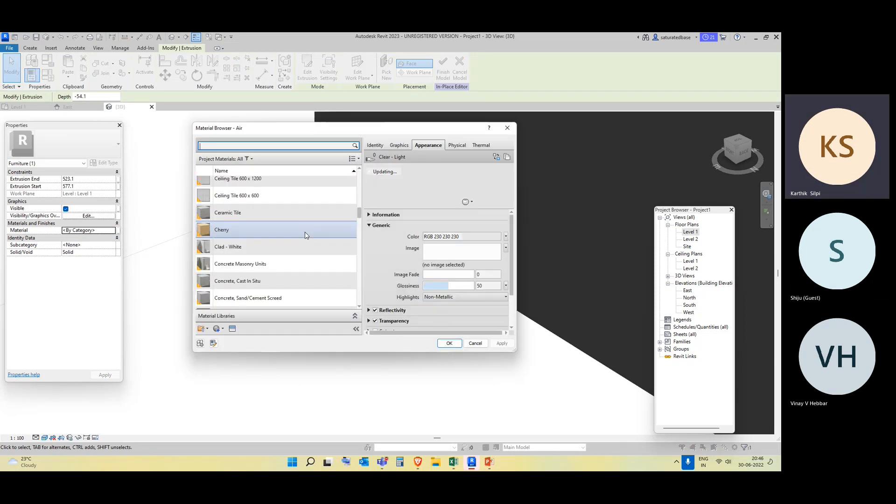
pyautogui.click(273, 237)
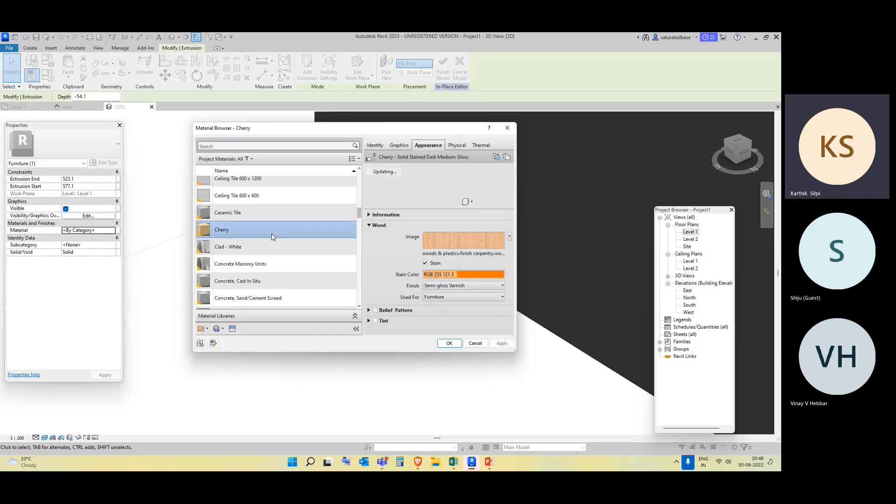
pyautogui.click(449, 343)
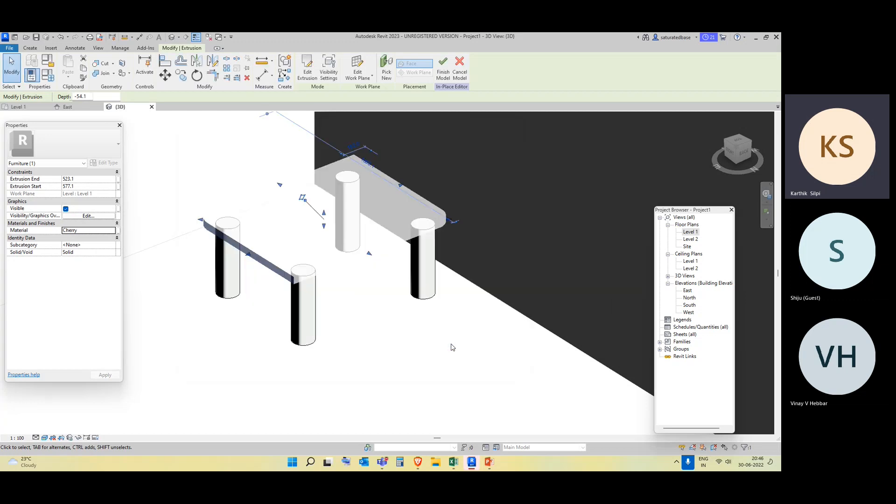
pyautogui.click(353, 323)
pyautogui.keyDown('shift'); pyautogui.moveTo(365, 356); pyautogui.dragTo(410, 293, button='middle'); pyautogui.keyUp('shift')
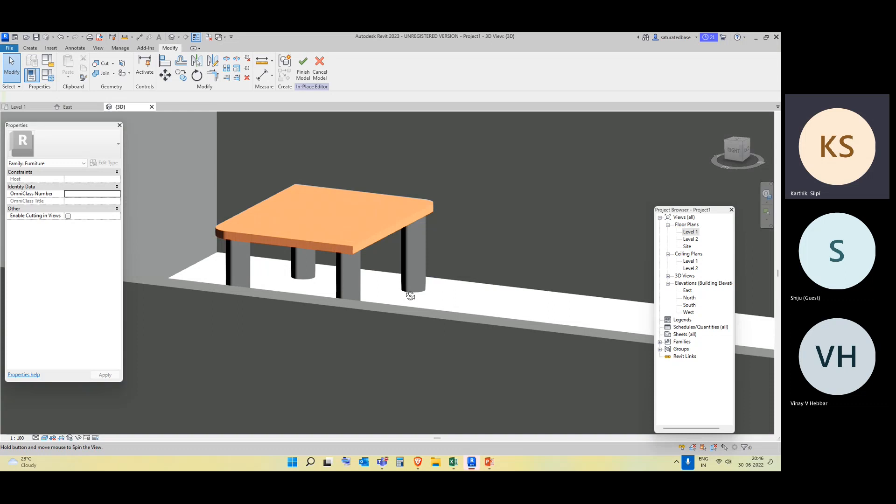
# Assign the Cherry material to all four table leg extrusions together.
pyautogui.click(299, 276)
pyautogui.click(241, 313)
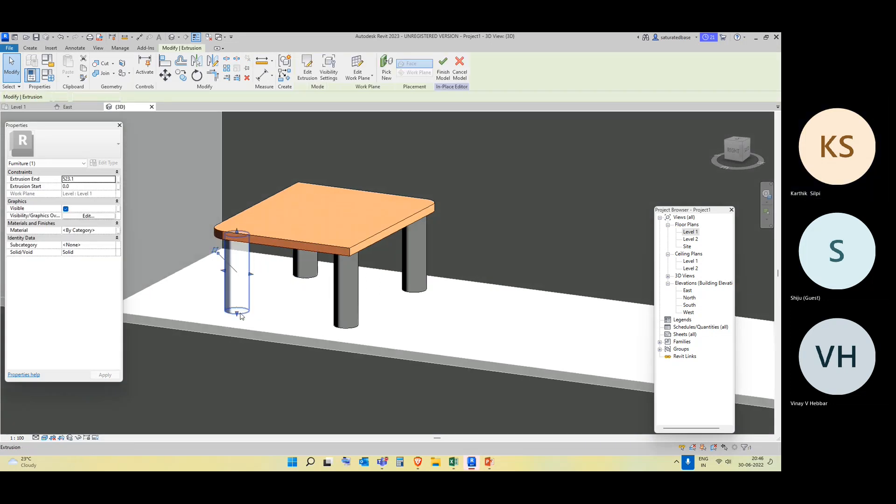
pyautogui.keyDown('ctrl'); pyautogui.click(313, 281); pyautogui.keyUp('ctrl')
pyautogui.keyDown('ctrl'); pyautogui.click(345, 299); pyautogui.keyUp('ctrl')
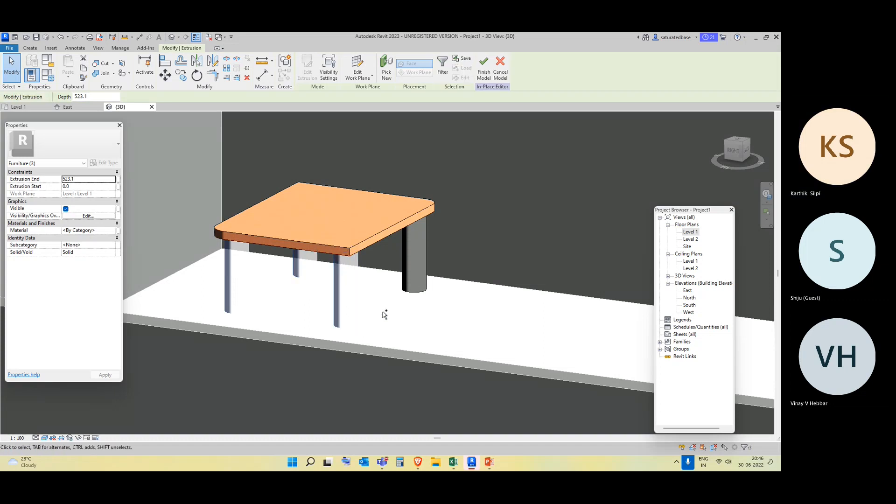
pyautogui.keyDown('ctrl'); pyautogui.click(421, 293); pyautogui.keyUp('ctrl')
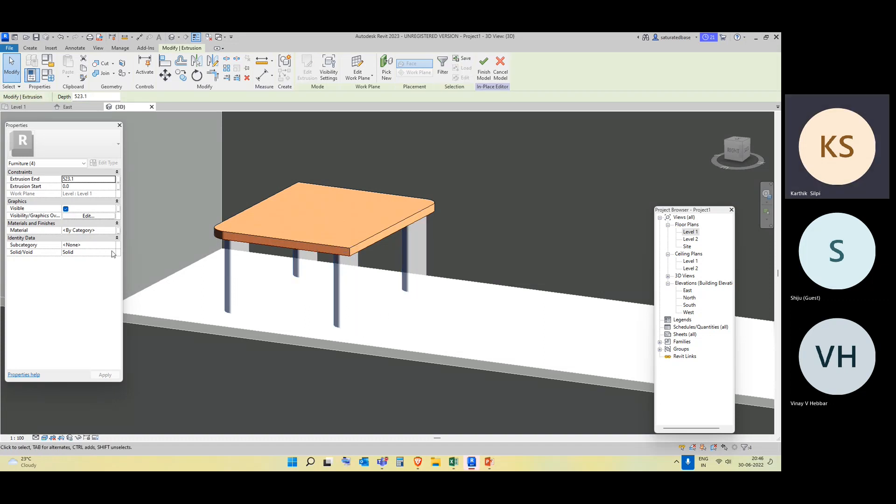
pyautogui.click(111, 232)
pyautogui.click(115, 230)
pyautogui.scroll(4, 283, 263)
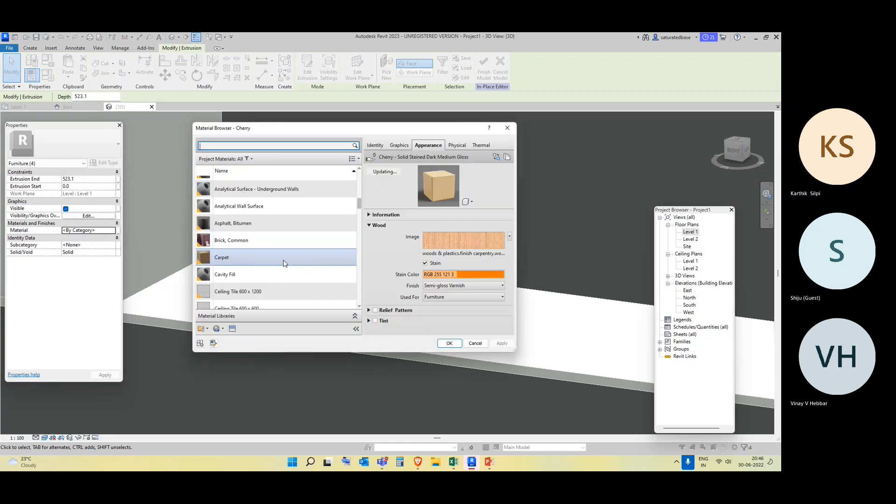
pyautogui.scroll(-3, 283, 262)
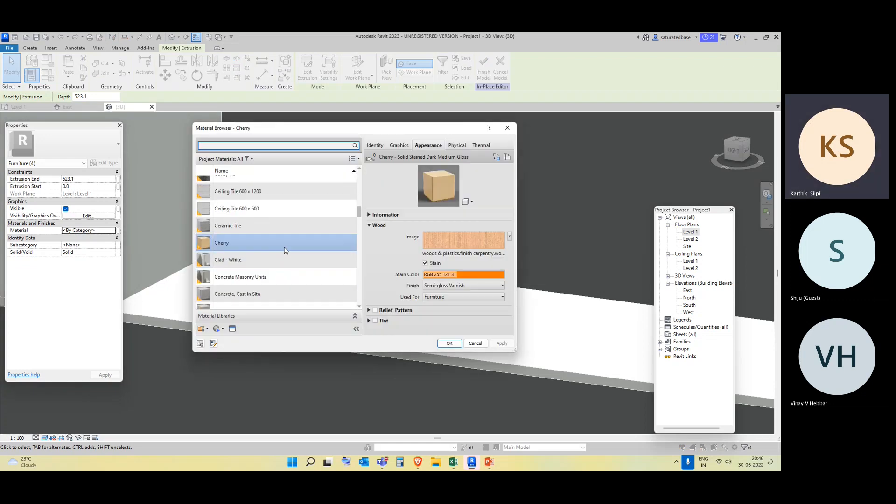
pyautogui.scroll(-4, 283, 250)
pyautogui.scroll(4, 270, 250)
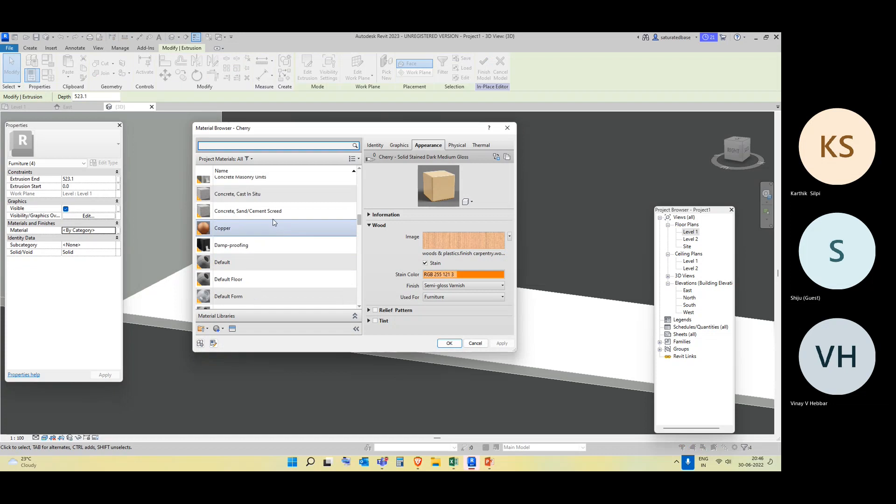
pyautogui.click(449, 344)
pyautogui.click(460, 329)
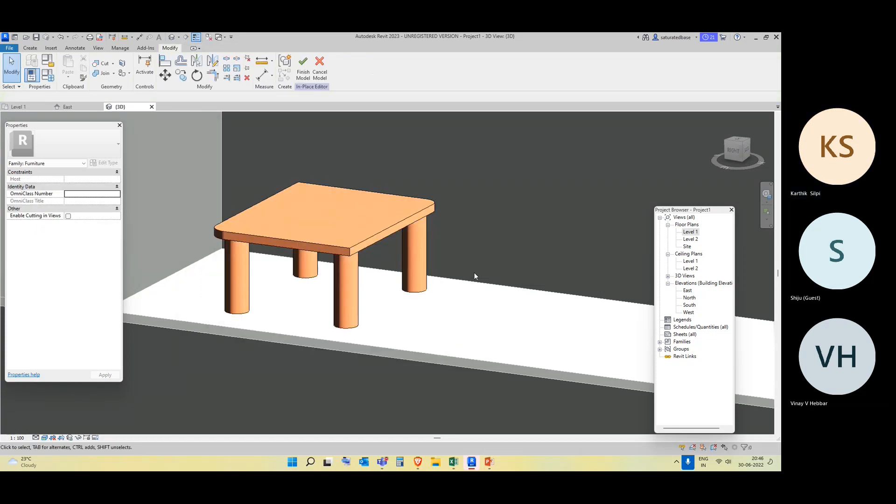
# Finish the in-place table model and return to the project.
pyautogui.keyDown('shift'); pyautogui.moveTo(462, 290); pyautogui.dragTo(468, 368, button='middle'); pyautogui.keyUp('shift')
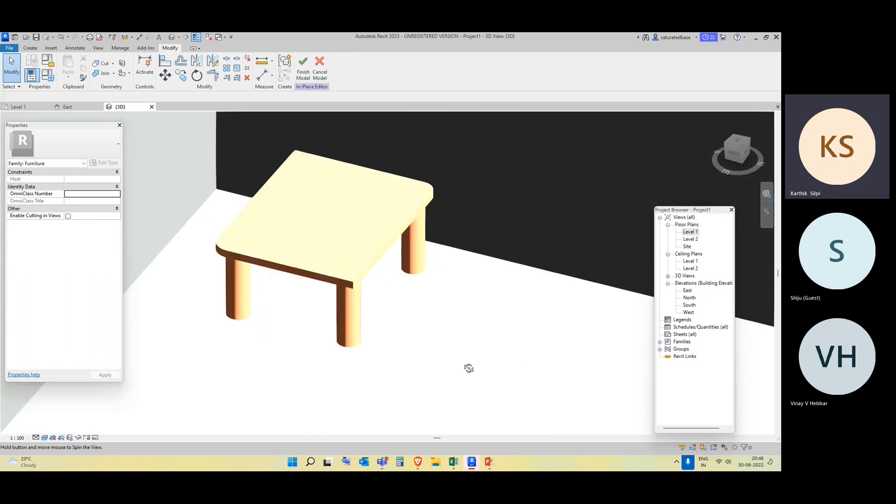
pyautogui.click(304, 70)
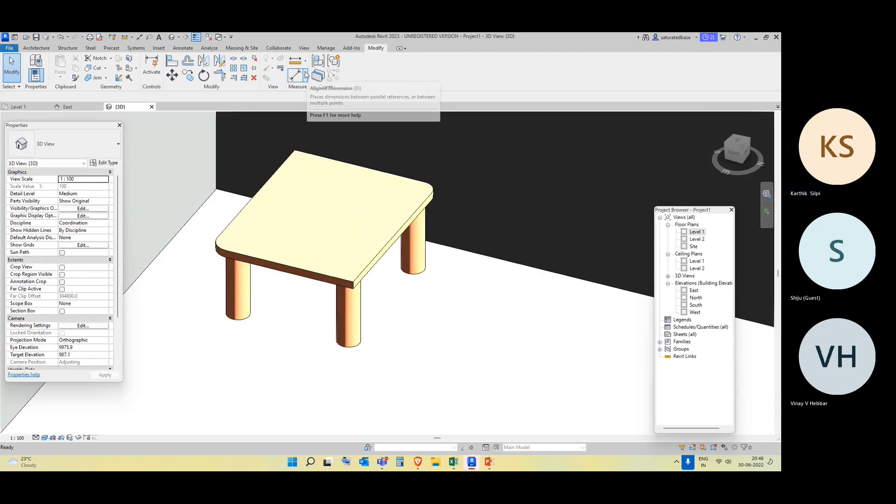
pyautogui.scroll(-5, 341, 284)
# Examine the finished table in the corner of the walled room from several directions in 3D.
pyautogui.click(342, 270)
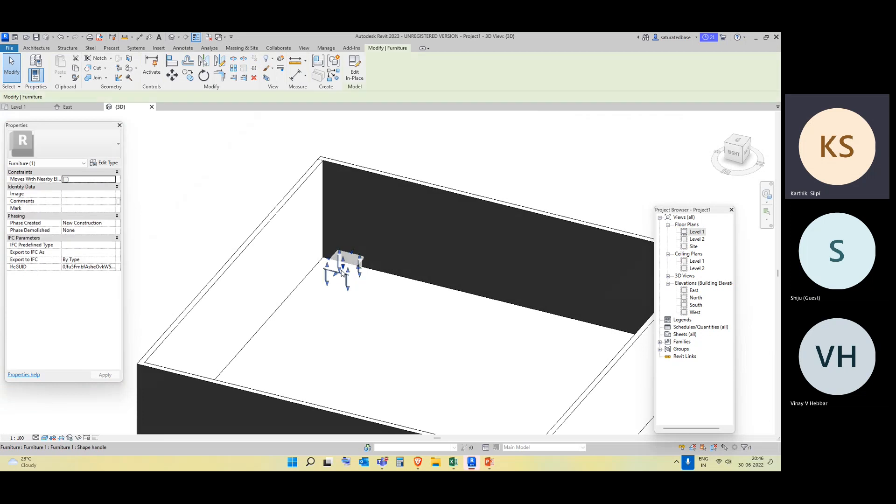
pyautogui.scroll(2, 341, 271)
pyautogui.scroll(-3, 341, 270)
pyautogui.moveTo(347, 267); pyautogui.dragTo(341, 196, button='middle')
pyautogui.keyDown('shift'); pyautogui.moveTo(446, 304); pyautogui.dragTo(366, 366, button='middle'); pyautogui.keyUp('shift')
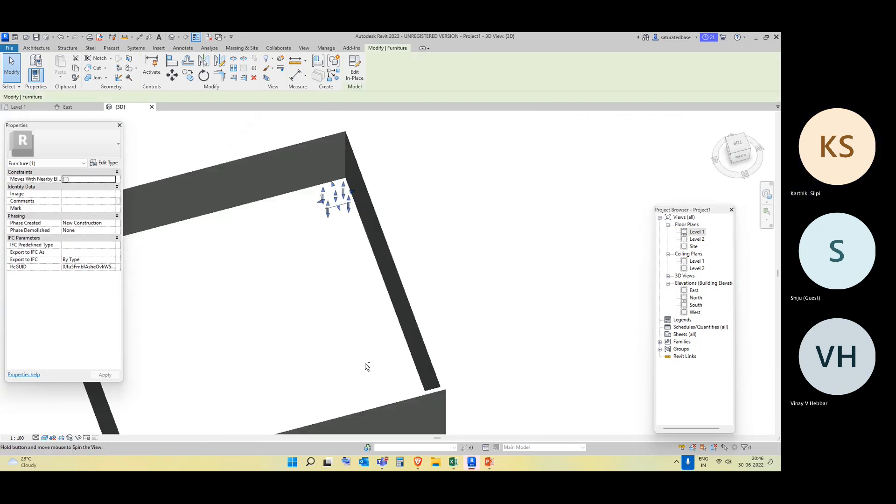
pyautogui.moveTo(285, 380); pyautogui.dragTo(332, 340, button='middle')
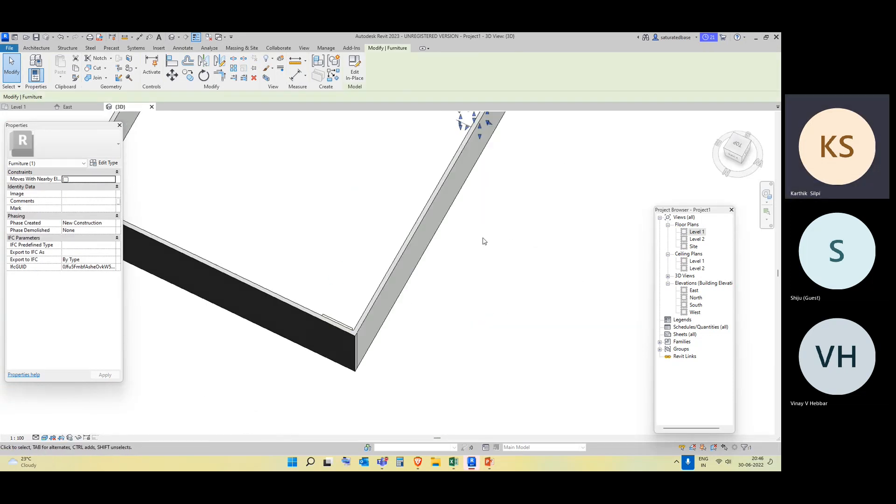
pyautogui.click(485, 241)
pyautogui.scroll(-2, 514, 256)
pyautogui.moveTo(490, 291); pyautogui.dragTo(556, 282, button='middle')
pyautogui.scroll(3, 485, 247)
pyautogui.scroll(2, 486, 247)
pyautogui.click(457, 239)
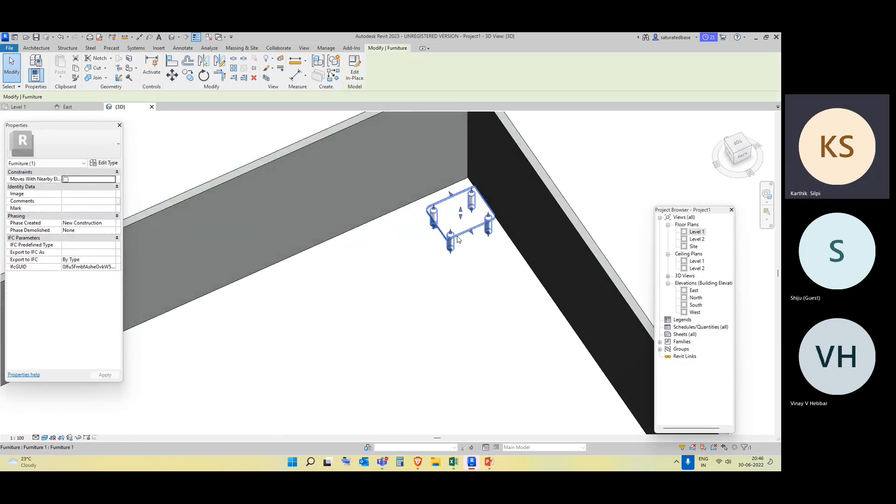
pyautogui.keyDown('shift'); pyautogui.moveTo(460, 247); pyautogui.dragTo(166, 302, button='middle'); pyautogui.keyUp('shift')
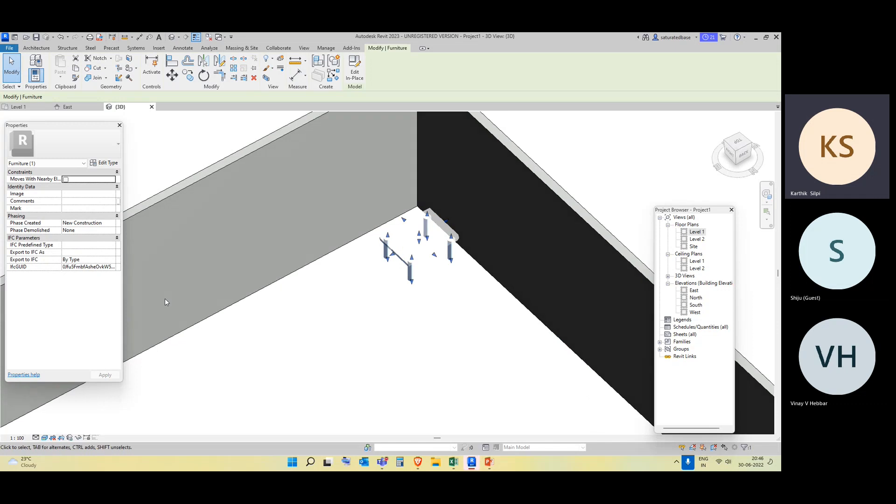
# Review the type properties of the in-place table and examine it as a selected furniture element.
pyautogui.click(105, 162)
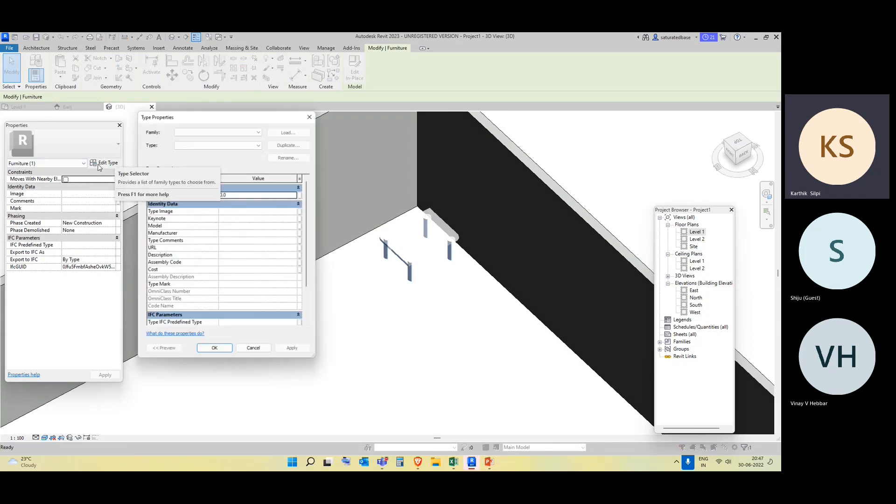
pyautogui.click(310, 118)
pyautogui.click(422, 363)
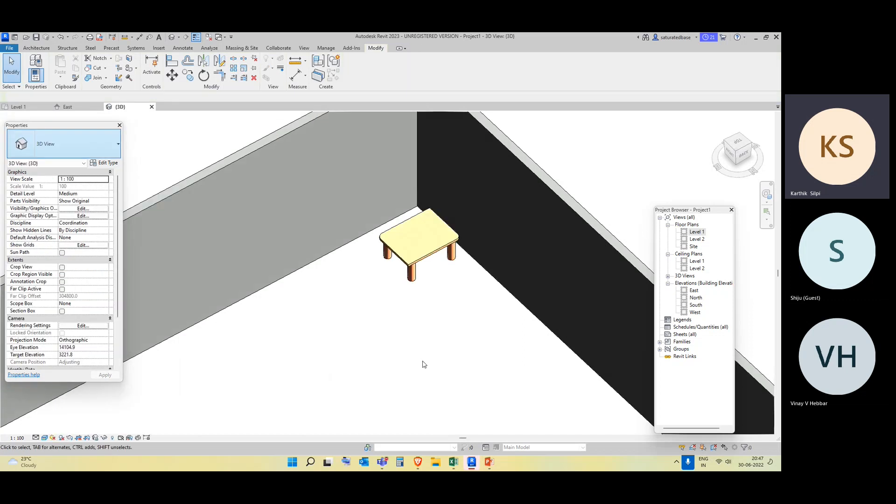
pyautogui.click(434, 253)
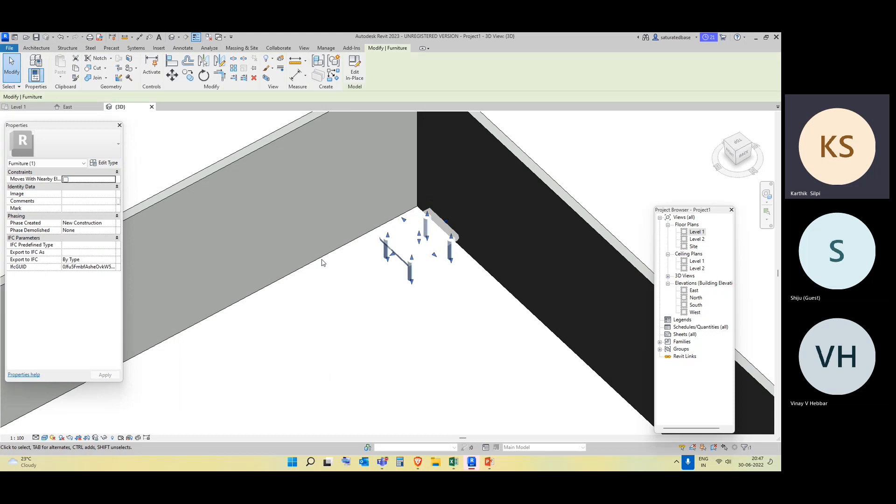
pyautogui.click(406, 334)
pyautogui.moveTo(413, 338); pyautogui.dragTo(425, 281, button='middle')
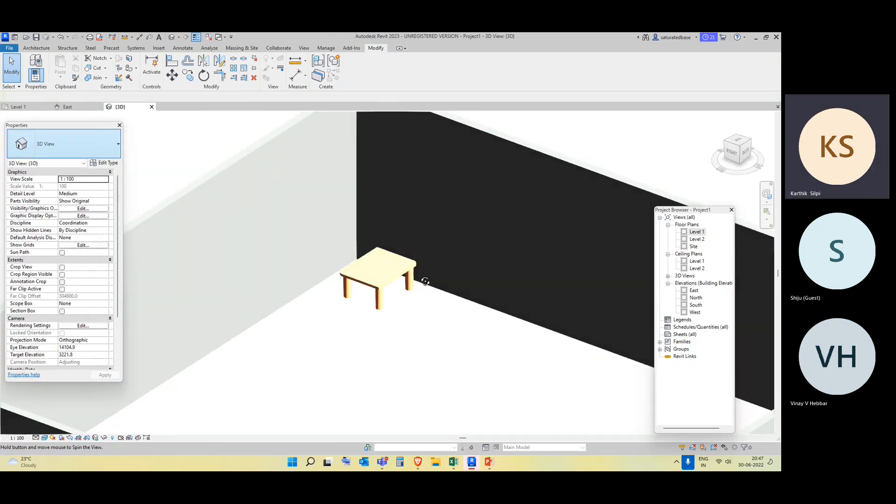
pyautogui.click(373, 289)
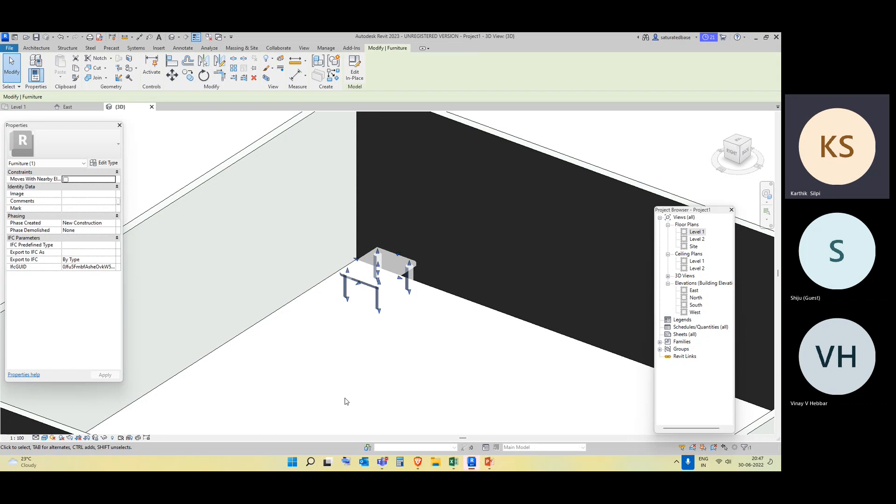
pyautogui.scroll(-3, 404, 341)
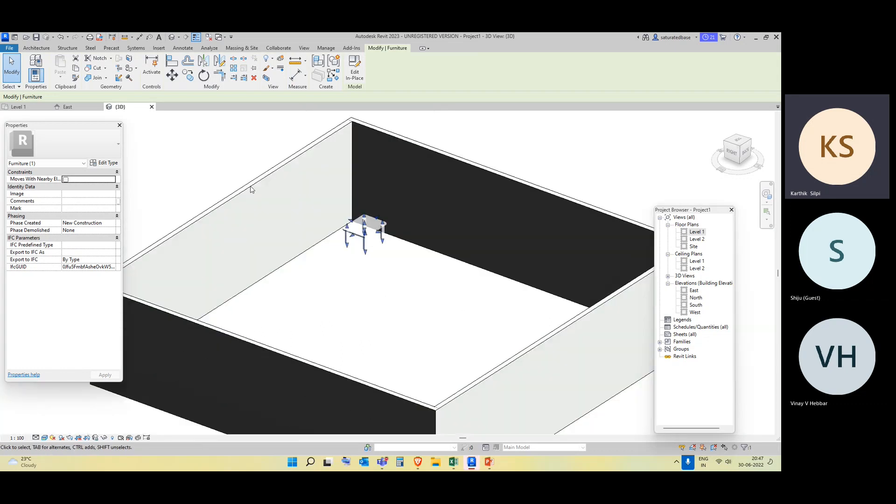
# Place one M_Desk 1525 x 762mm component on Level 1 inside the room, in front of the custom table.
pyautogui.click(375, 321)
pyautogui.click(37, 48)
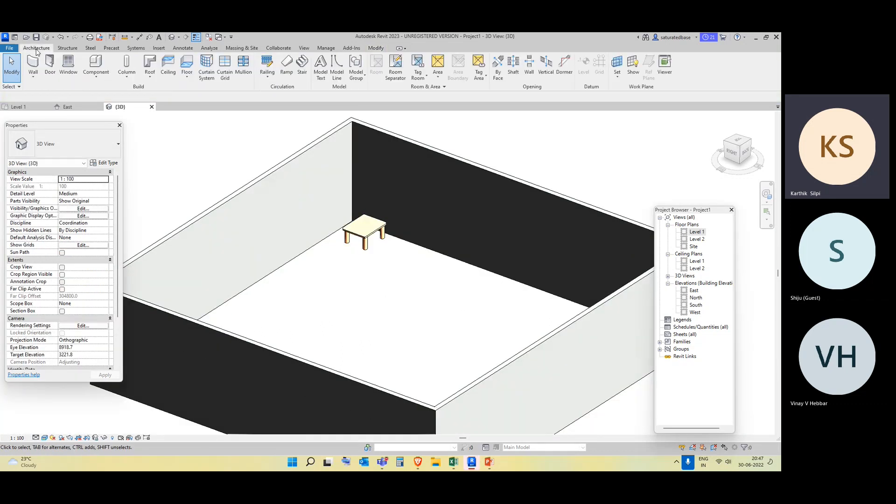
pyautogui.click(101, 78)
pyautogui.click(98, 90)
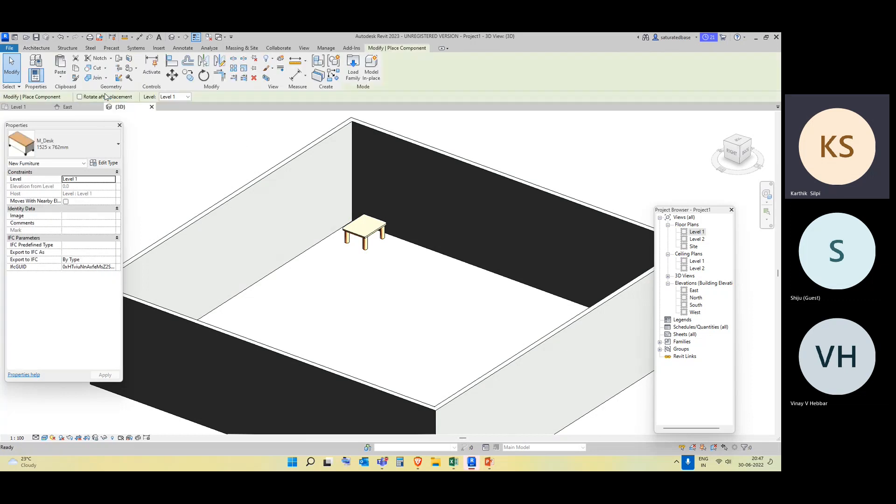
pyautogui.click(306, 317)
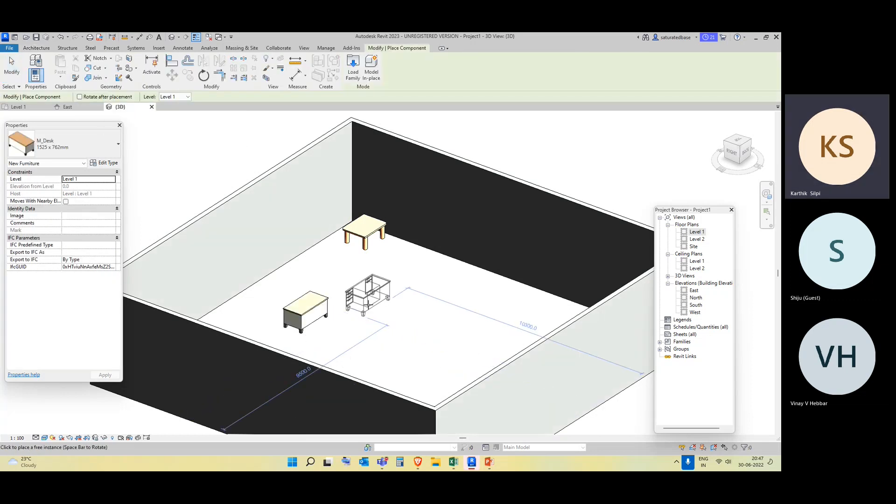
pyautogui.press('Escape')
pyautogui.press('Escape')
# Review the placed desk's type properties, including its materials and dimensions.
pyautogui.click(326, 319)
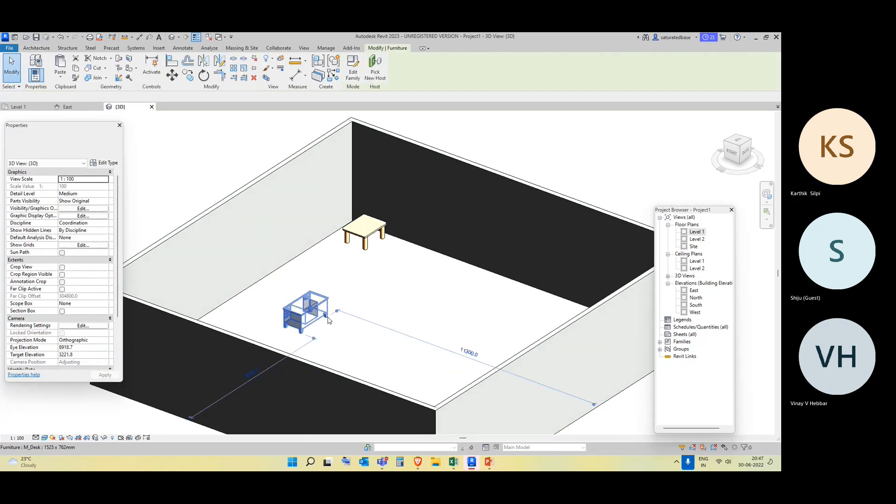
pyautogui.click(107, 164)
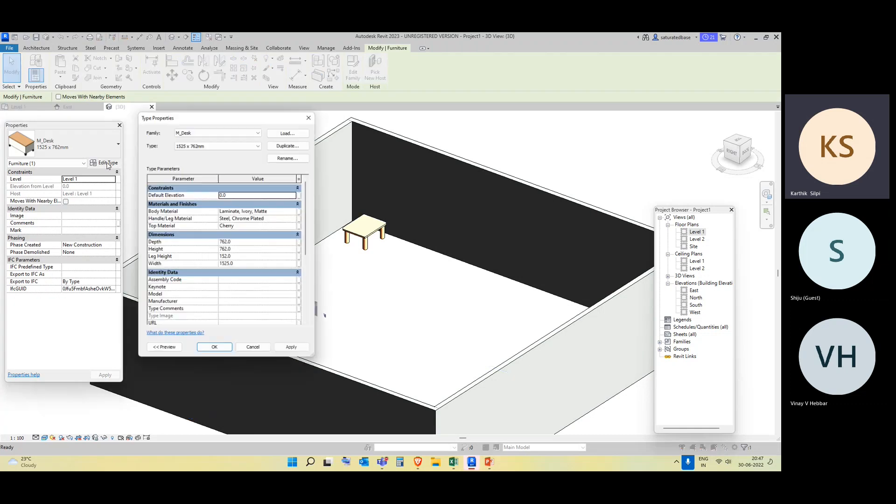
pyautogui.click(310, 117)
# Try stretching the custom tabletop's thickness upward with its shape handle, and undo the change.
pyautogui.click(374, 238)
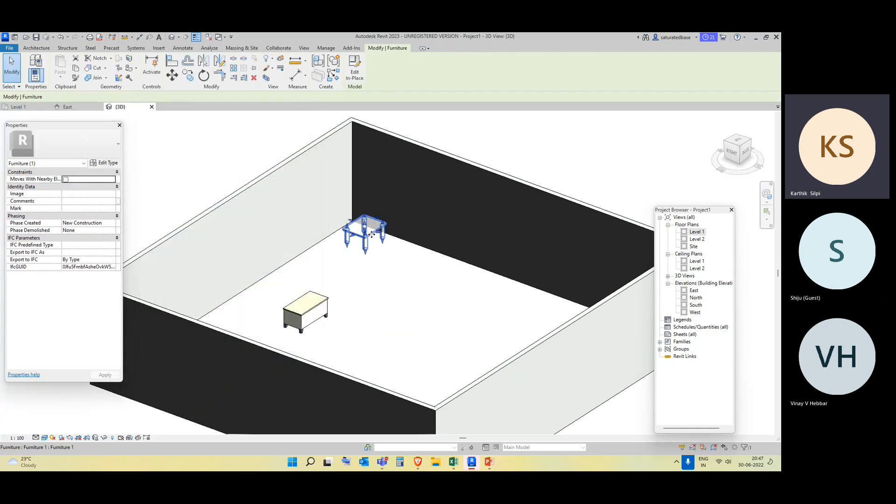
pyautogui.scroll(3, 344, 246)
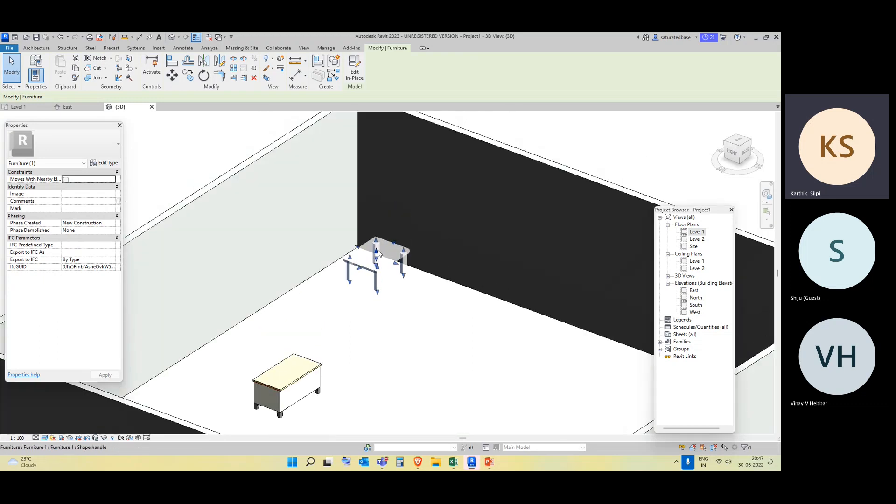
pyautogui.moveTo(379, 254); pyautogui.dragTo(399, 323)
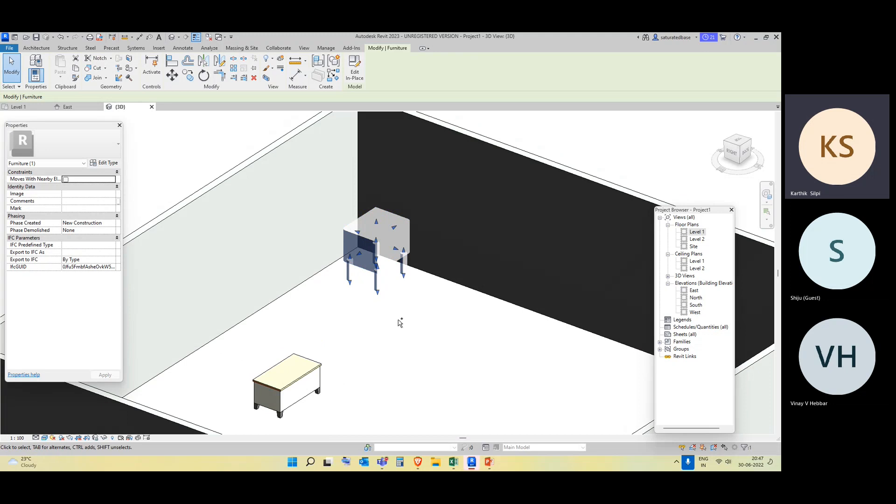
pyautogui.hotkey('ctrl', 'z')
pyautogui.scroll(-1, 284, 377)
pyautogui.scroll(-2, 284, 377)
pyautogui.moveTo(440, 376); pyautogui.dragTo(446, 266, button='middle')
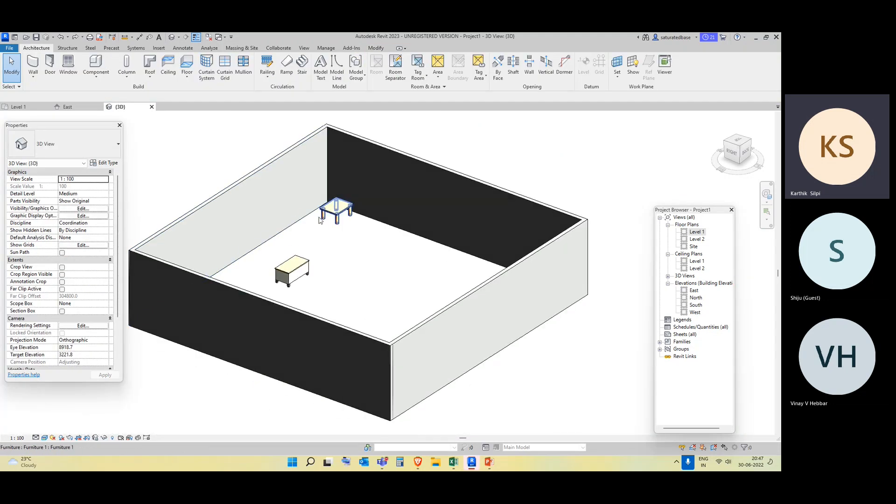
pyautogui.moveTo(432, 353); pyautogui.dragTo(459, 322, button='middle')
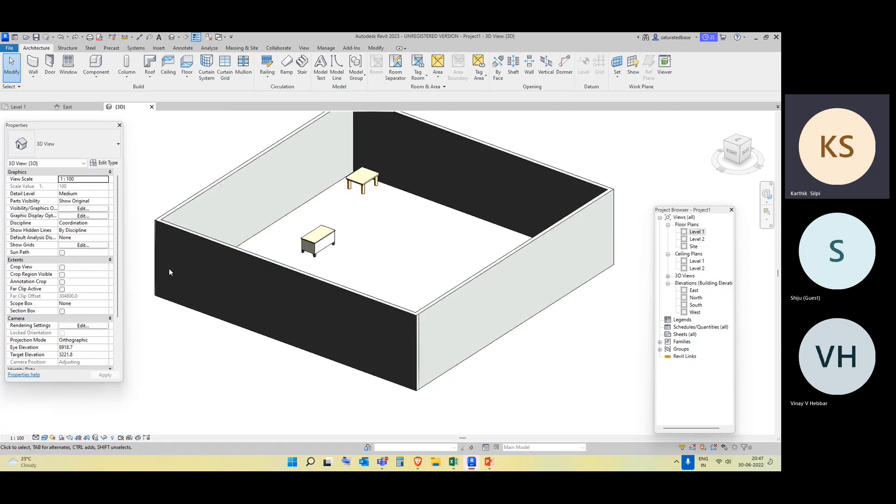
# Start a new in-place model in the South elevation, using the Generic Models category and keeping the default name.
pyautogui.doubleClick(695, 305)
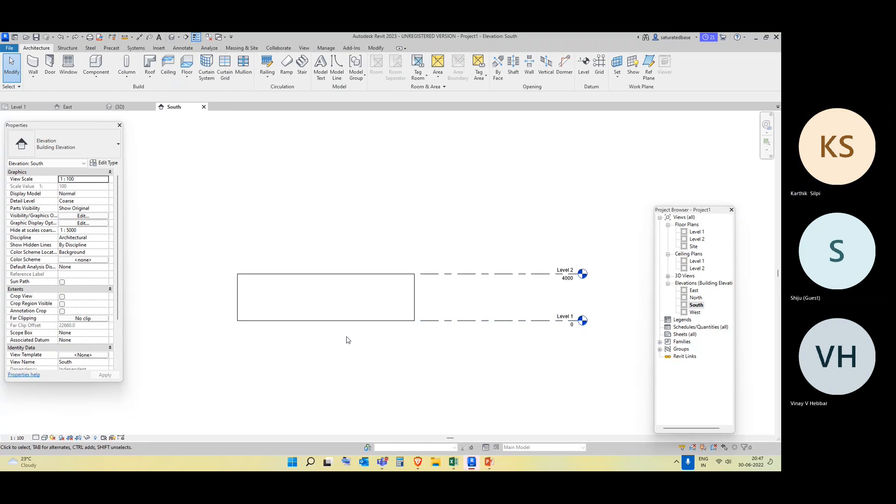
pyautogui.moveTo(346, 339); pyautogui.dragTo(391, 316, button='middle')
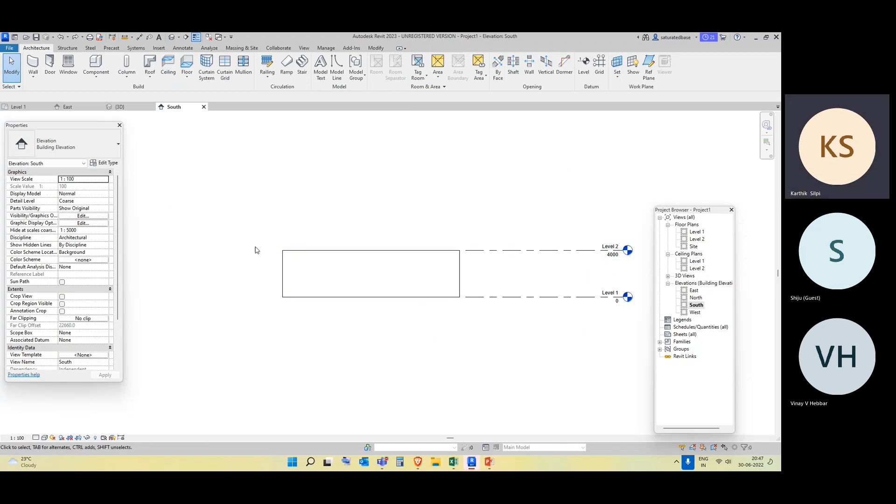
pyautogui.click(96, 76)
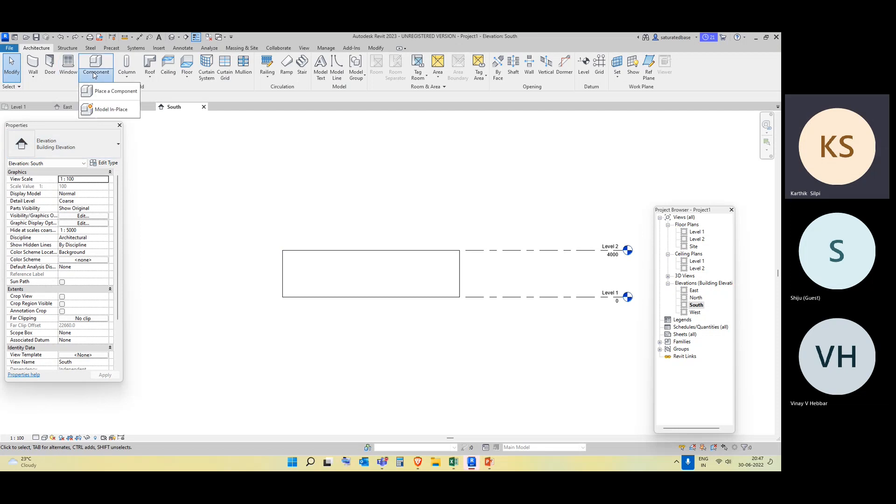
pyautogui.click(105, 108)
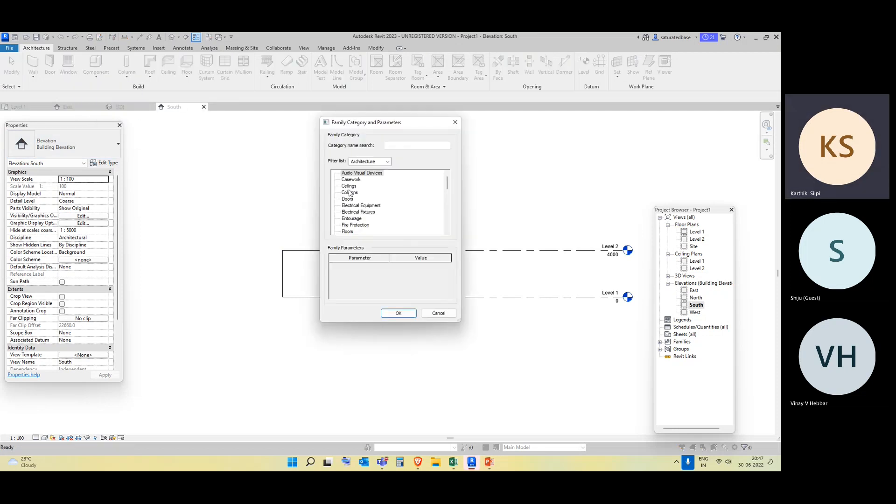
pyautogui.scroll(-3, 350, 193)
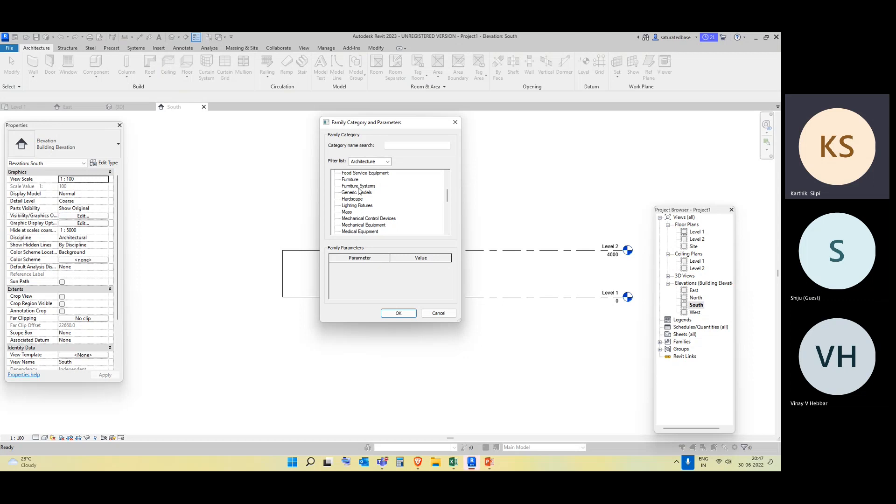
pyautogui.click(391, 312)
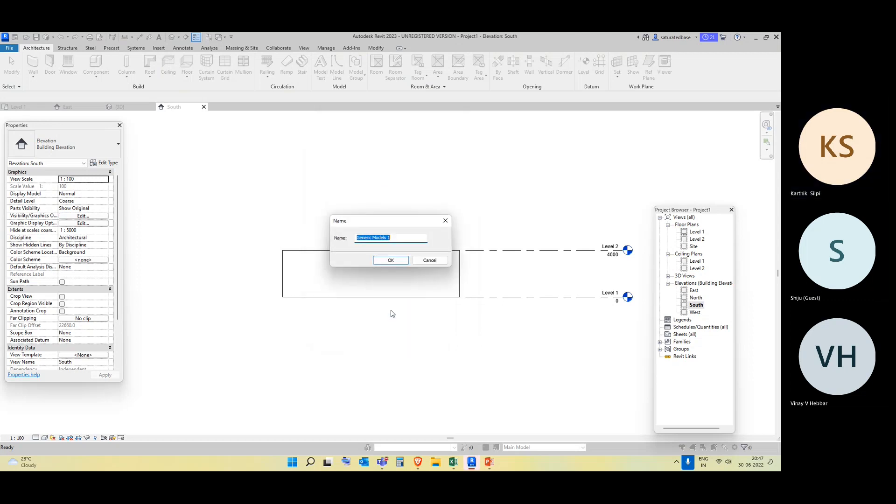
pyautogui.click(390, 260)
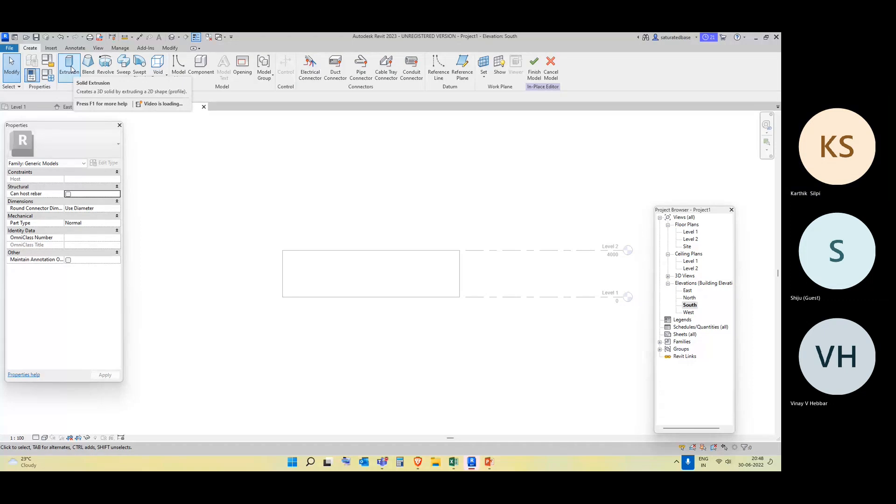
# Extrude a vertical strip about 155 mm wide and 4000 mm high on the south wall's plane, with a depth of 250 mm.
pyautogui.click(70, 68)
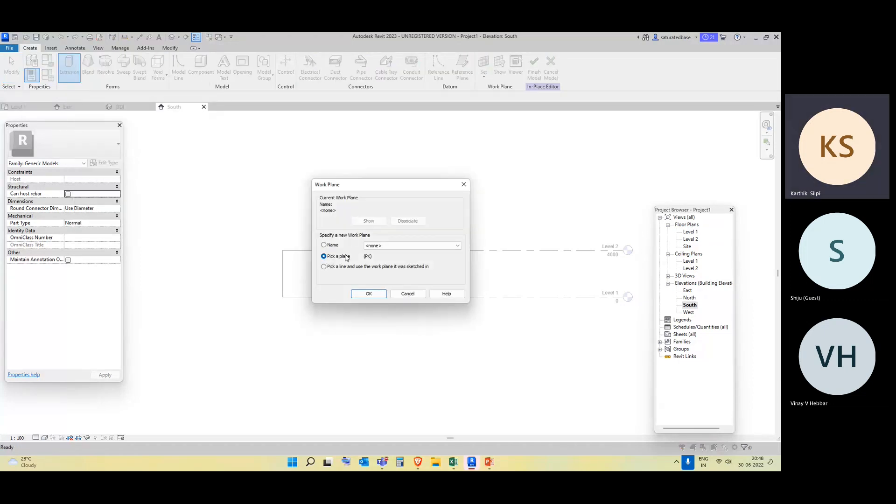
pyautogui.click(368, 294)
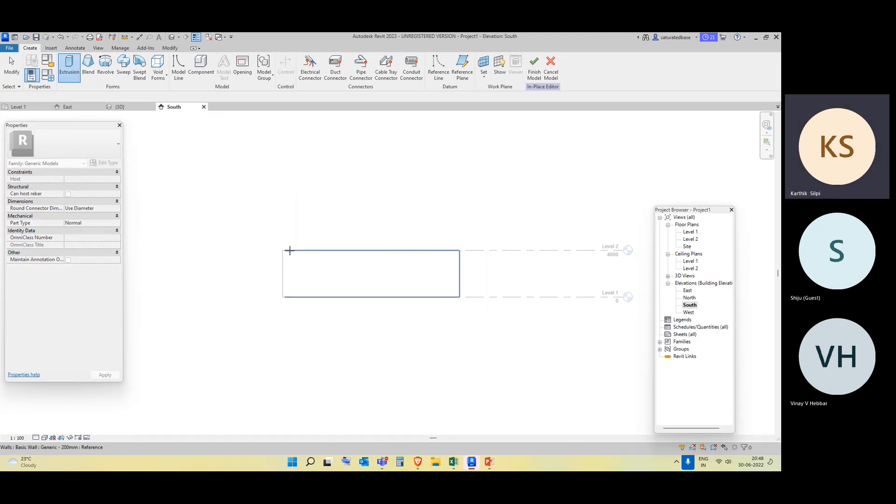
pyautogui.click(306, 297)
pyautogui.click(328, 59)
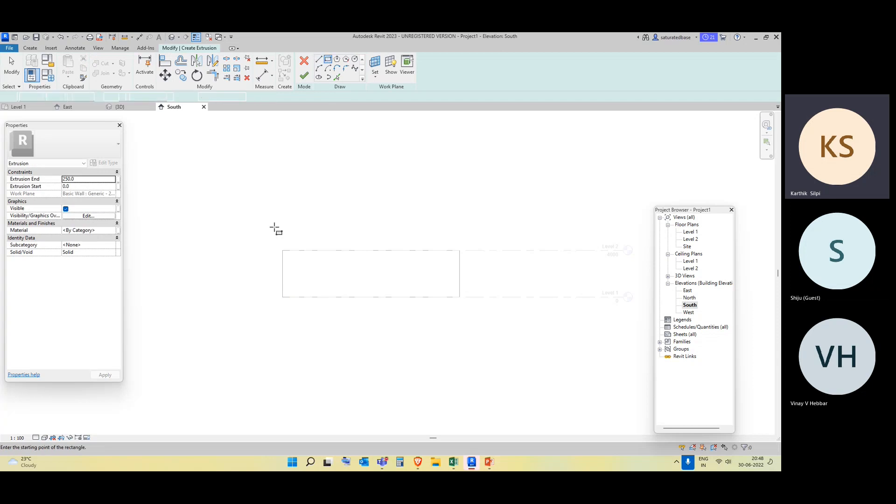
pyautogui.scroll(3, 299, 279)
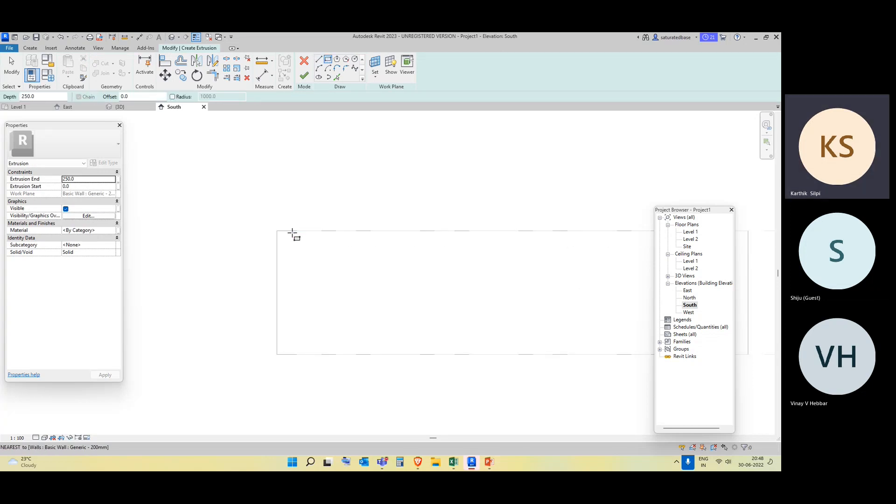
pyautogui.click(294, 232)
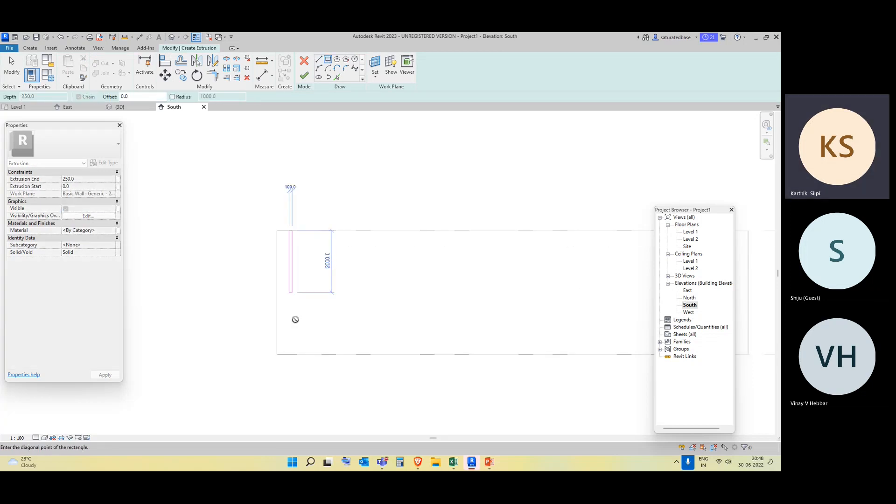
pyautogui.click(296, 354)
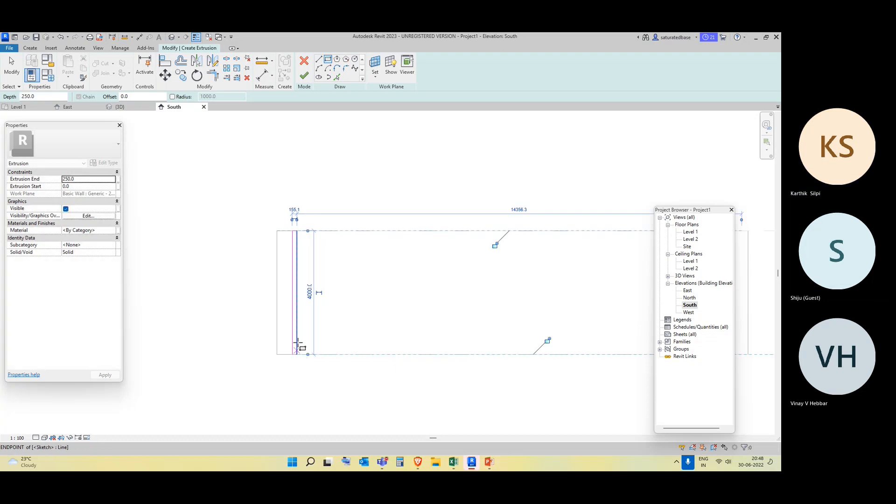
pyautogui.click(304, 76)
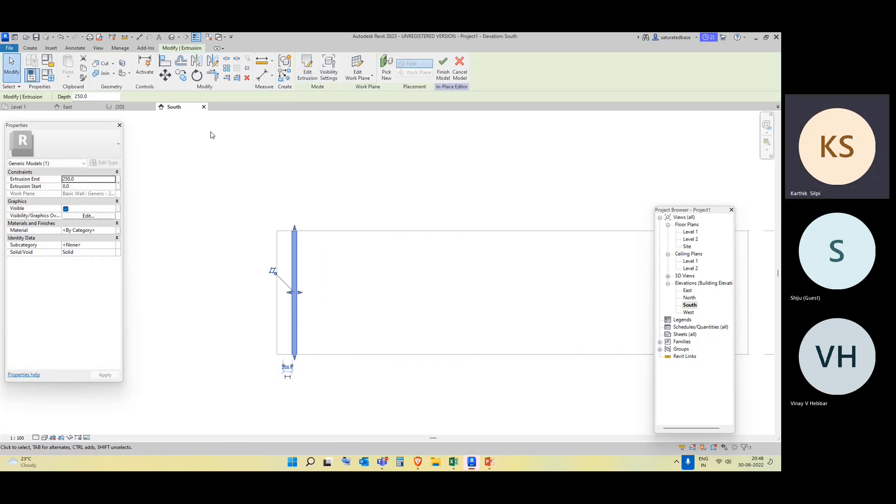
# Check the strip in 3D, reopen its extrusion sketch in the South elevation, and shorten its right edge to about 3400 mm from the base.
pyautogui.click(172, 38)
pyautogui.keyDown('shift'); pyautogui.moveTo(322, 315); pyautogui.dragTo(485, 358, button='middle'); pyautogui.keyUp('shift')
pyautogui.scroll(3, 359, 247)
pyautogui.moveTo(338, 254); pyautogui.dragTo(290, 317, button='middle')
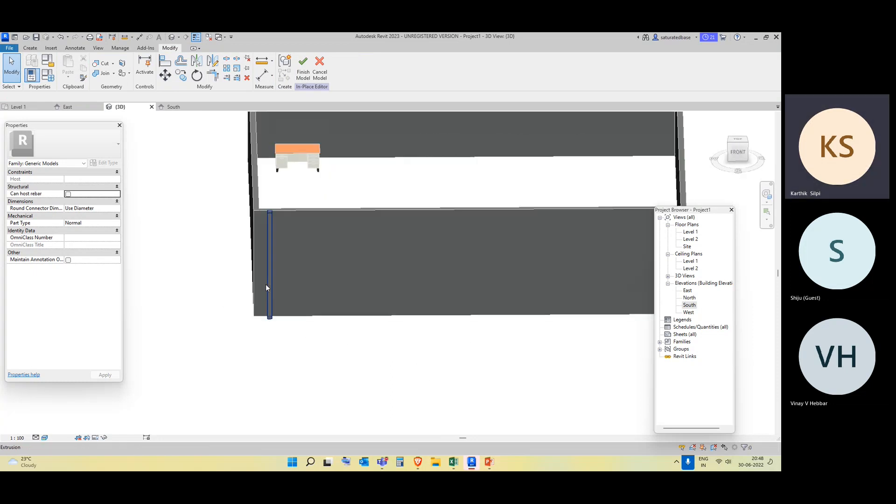
pyautogui.click(266, 287)
pyautogui.keyDown('shift'); pyautogui.moveTo(374, 356); pyautogui.dragTo(331, 298, button='middle'); pyautogui.keyUp('shift')
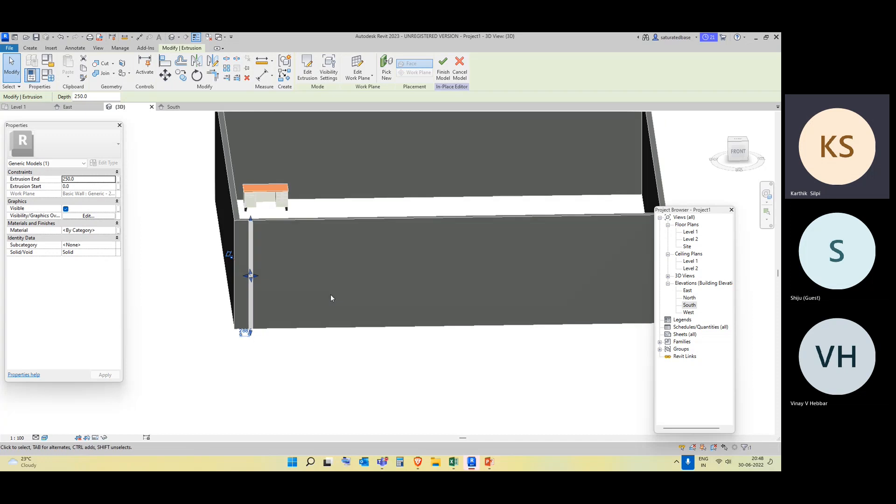
pyautogui.click(308, 69)
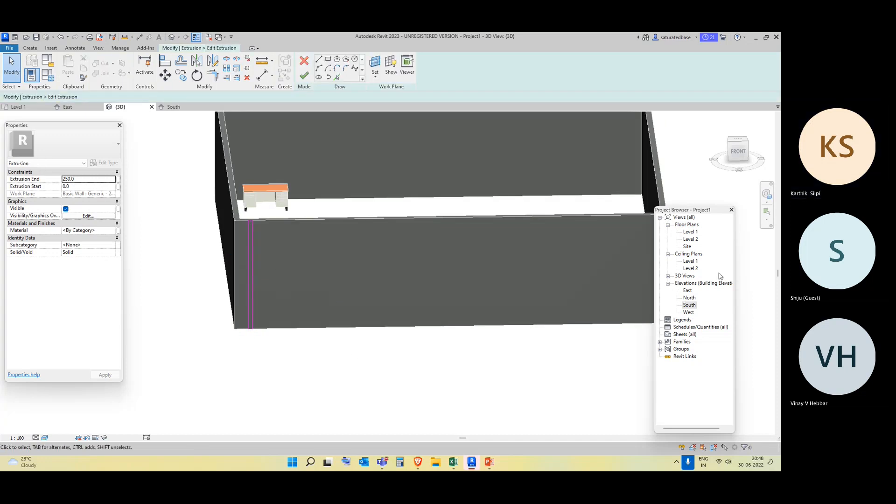
pyautogui.doubleClick(690, 305)
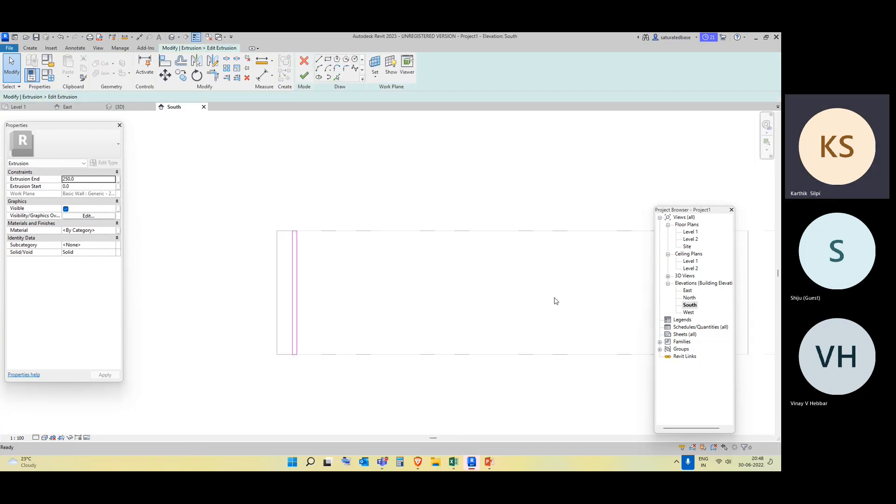
pyautogui.click(294, 280)
pyautogui.moveTo(296, 232); pyautogui.dragTo(297, 249)
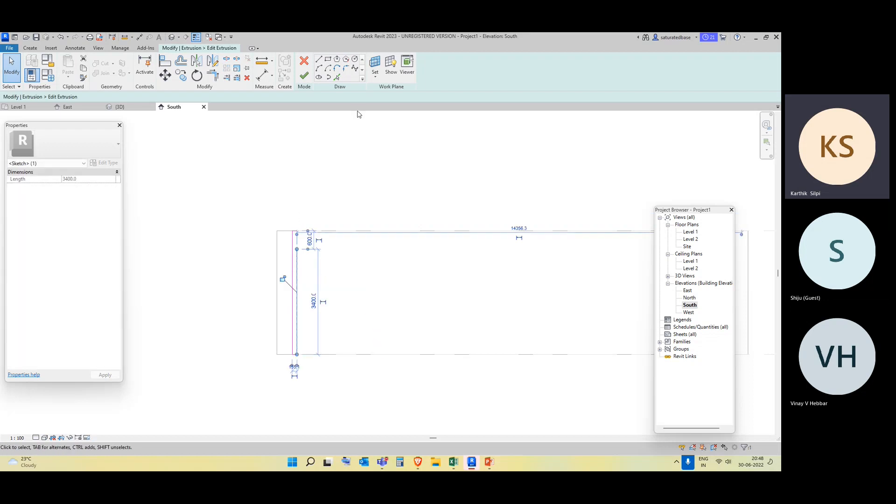
# Sketch a horizontal arm about 7900 mm long and 200 mm thick off the strip's right side, starting about 300 mm below its top.
pyautogui.click(318, 60)
pyautogui.scroll(2, 289, 219)
pyautogui.click(277, 218)
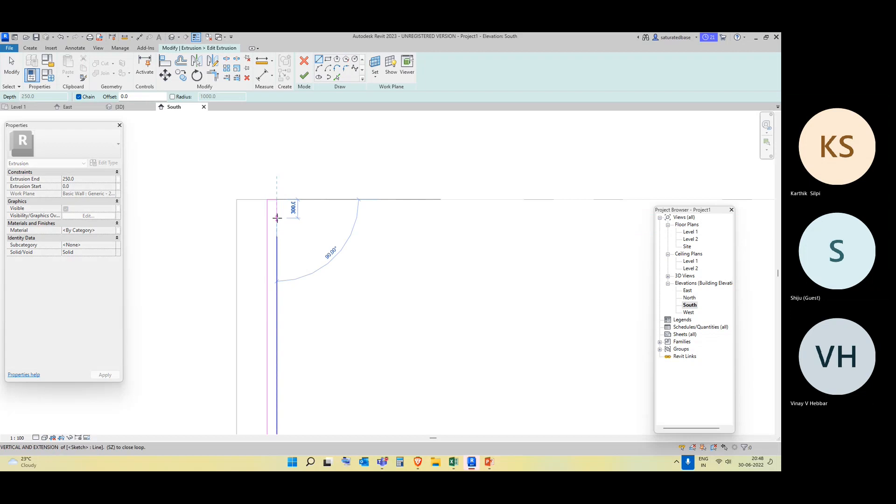
pyautogui.scroll(-2, 434, 218)
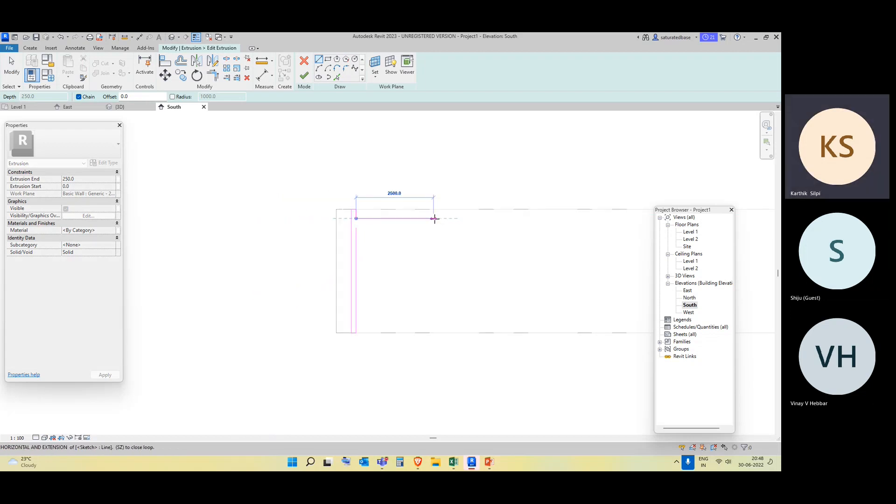
pyautogui.moveTo(434, 218); pyautogui.dragTo(280, 224, button='middle')
pyautogui.click(447, 219)
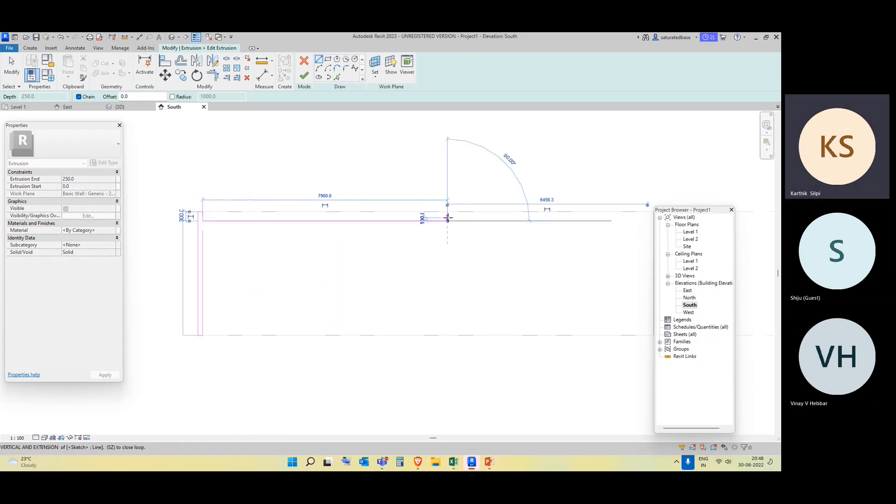
pyautogui.scroll(2, 447, 218)
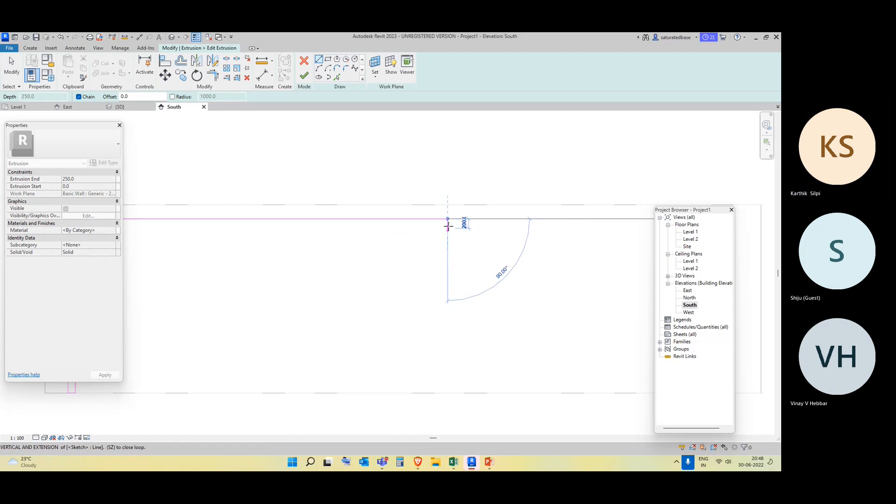
pyautogui.click(448, 227)
pyautogui.scroll(-2, 367, 224)
pyautogui.moveTo(372, 224)
pyautogui.mouseDown(button='middle')
pyautogui.moveTo(541, 226)
pyautogui.moveTo(558, 211)
pyautogui.mouseUp(button='middle')
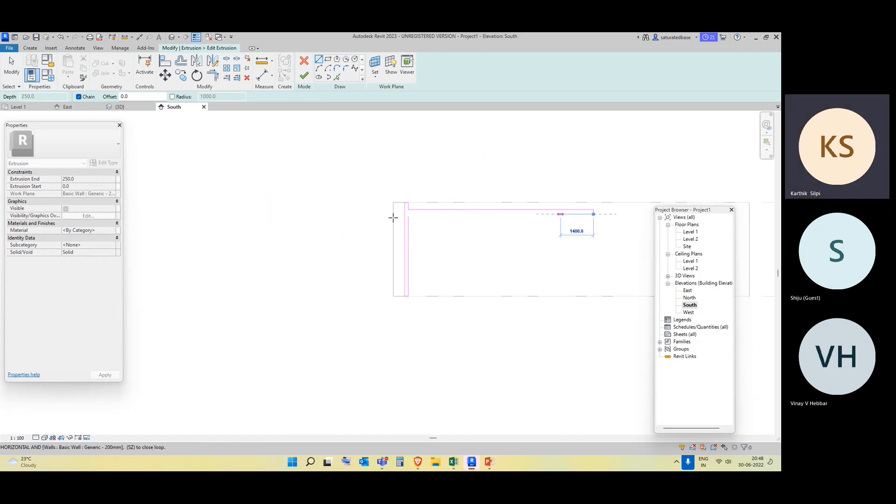
pyautogui.scroll(2, 411, 218)
pyautogui.click(403, 204)
pyautogui.scroll(2, 404, 203)
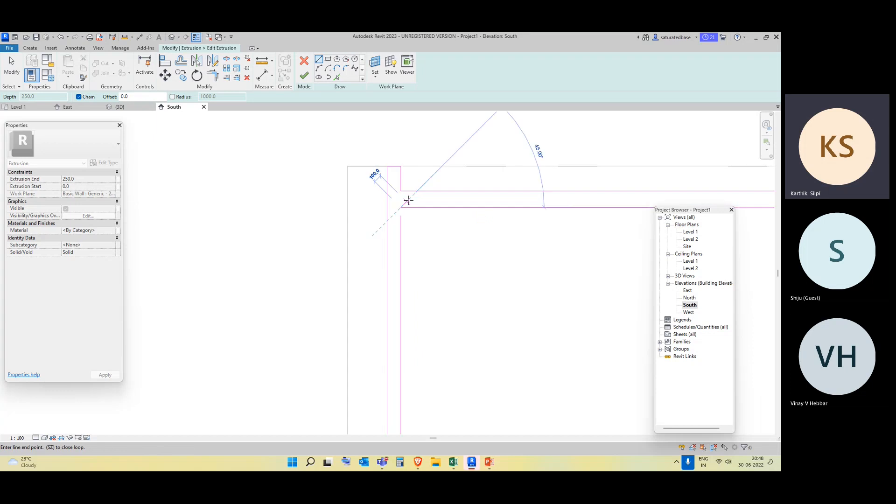
pyautogui.press('Escape')
pyautogui.press('Escape')
# Extend the strip's shortened right edge up to about 3500 mm so it meets the arm's lower line.
pyautogui.click(401, 223)
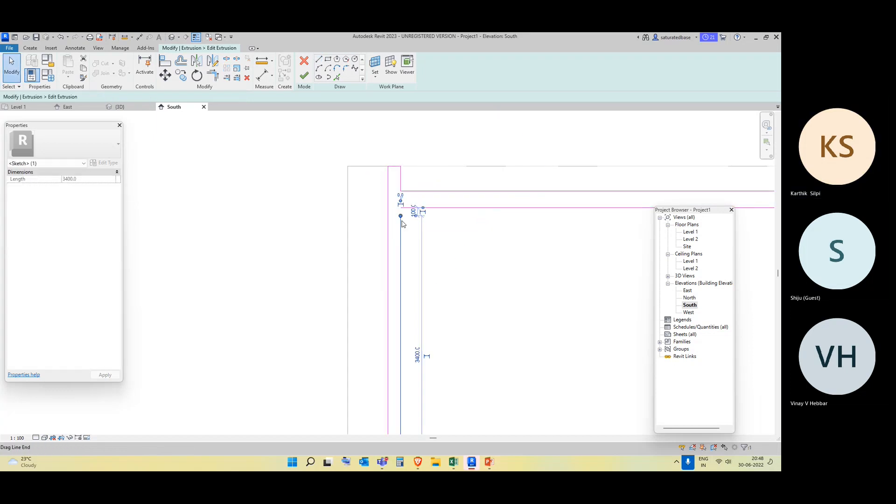
pyautogui.moveTo(400, 216); pyautogui.dragTo(403, 206)
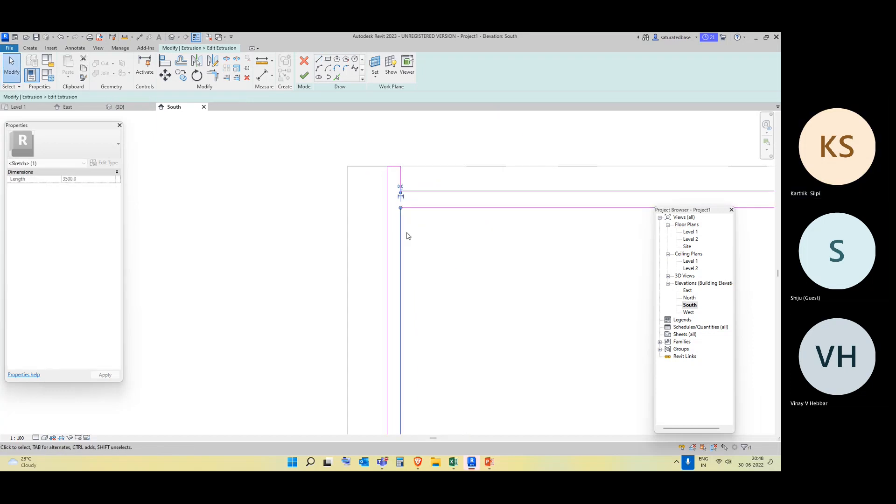
pyautogui.scroll(-3, 439, 260)
pyautogui.scroll(-4, 439, 258)
pyautogui.click(487, 281)
# Shorten the arm's lower line from its free end by about 800 mm to make a gap for a drop.
pyautogui.moveTo(486, 281); pyautogui.dragTo(369, 249, button='middle')
pyautogui.scroll(1, 369, 249)
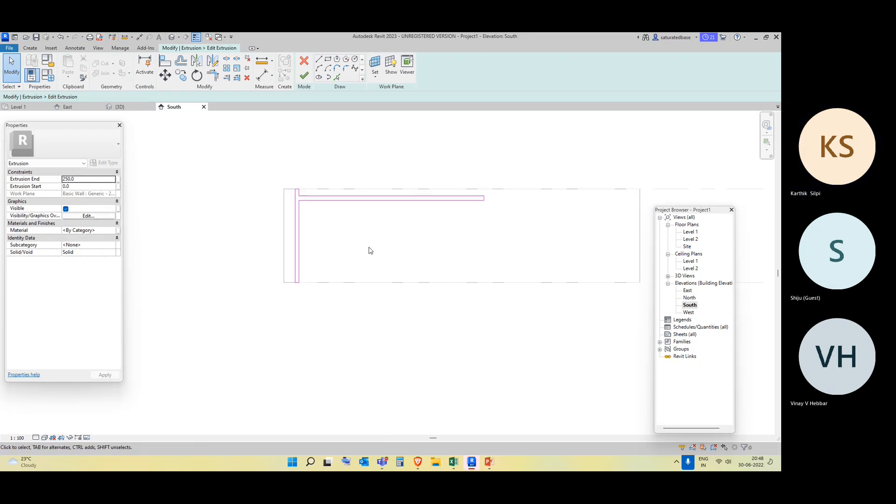
pyautogui.scroll(1, 400, 211)
pyautogui.click(395, 198)
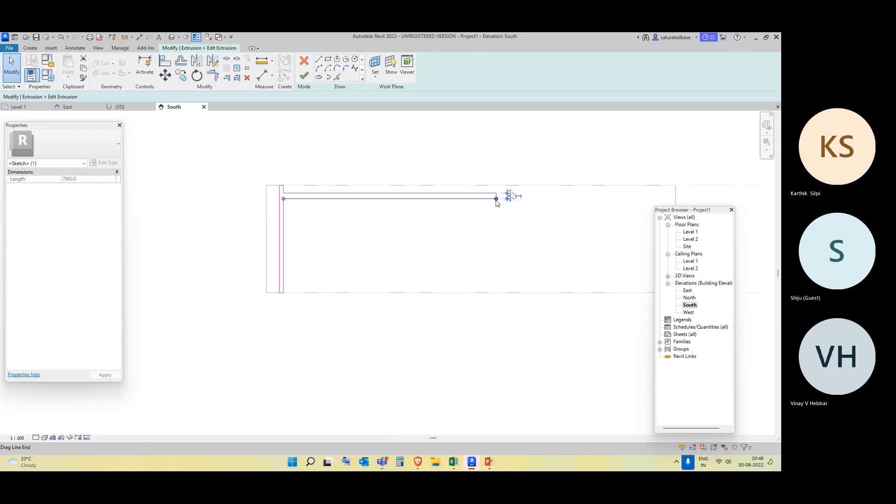
pyautogui.moveTo(496, 199); pyautogui.dragTo(475, 199)
pyautogui.click(419, 156)
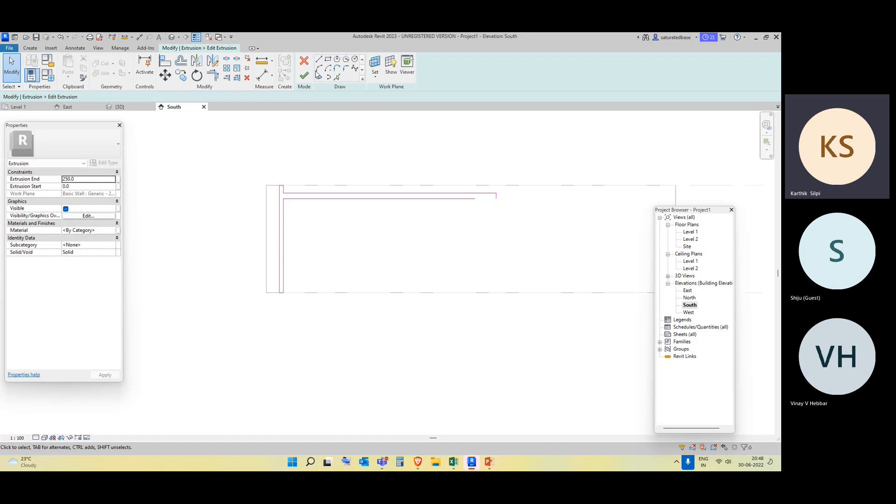
# Sketch a downward leg about 200 mm wide and 1500 mm long near the arm's free end, close the profile, and finish the extrusion.
pyautogui.click(318, 59)
pyautogui.scroll(2, 516, 229)
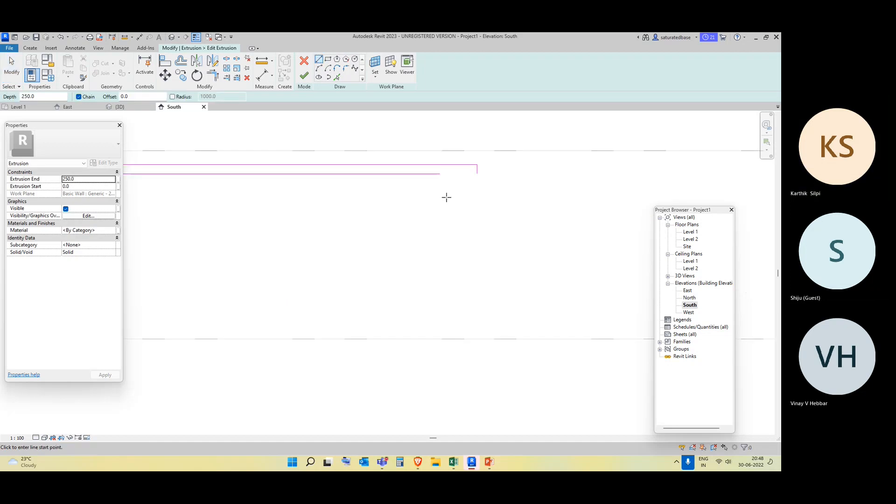
pyautogui.click(439, 174)
pyautogui.click(439, 245)
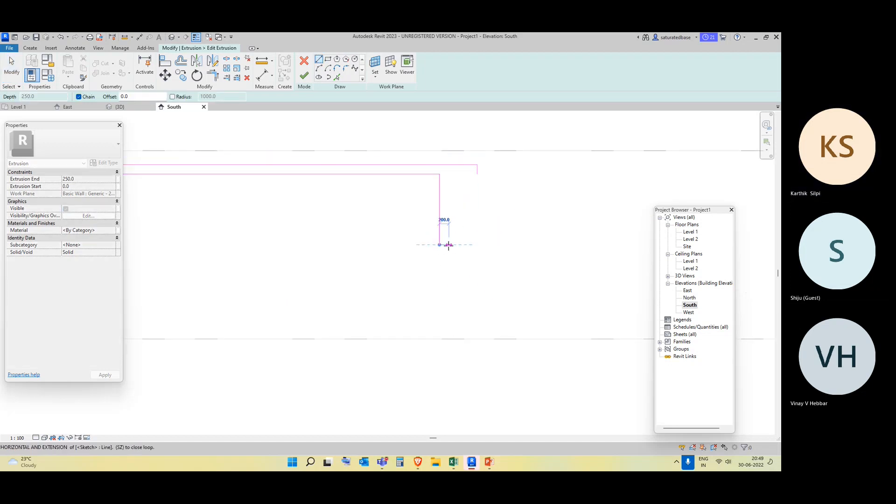
pyautogui.click(449, 244)
pyautogui.click(449, 174)
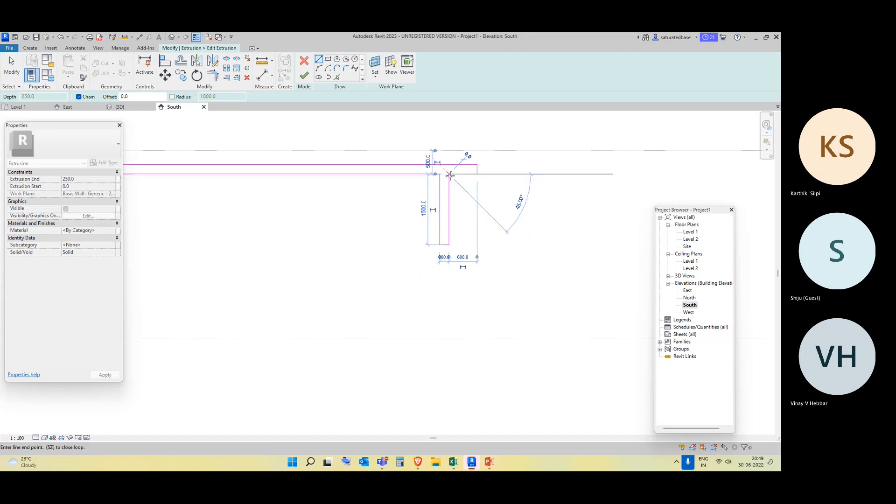
pyautogui.click(476, 174)
pyautogui.scroll(-2, 492, 284)
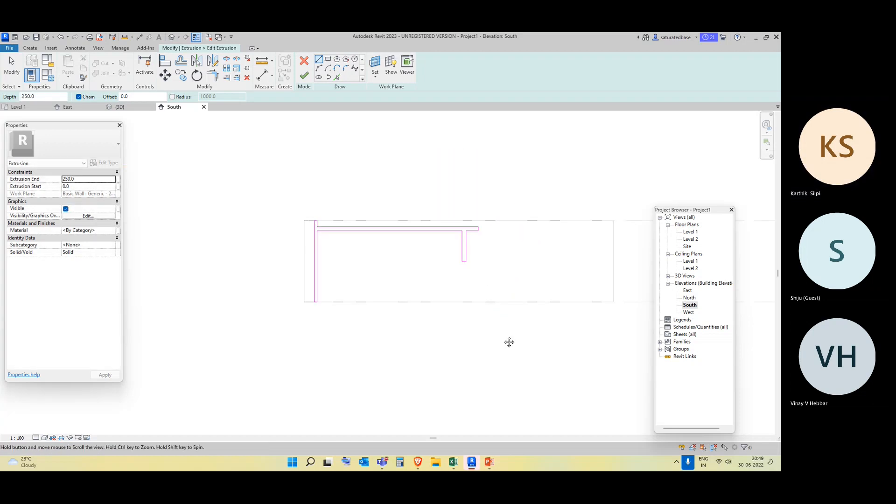
pyautogui.moveTo(509, 342); pyautogui.dragTo(506, 333, button='middle')
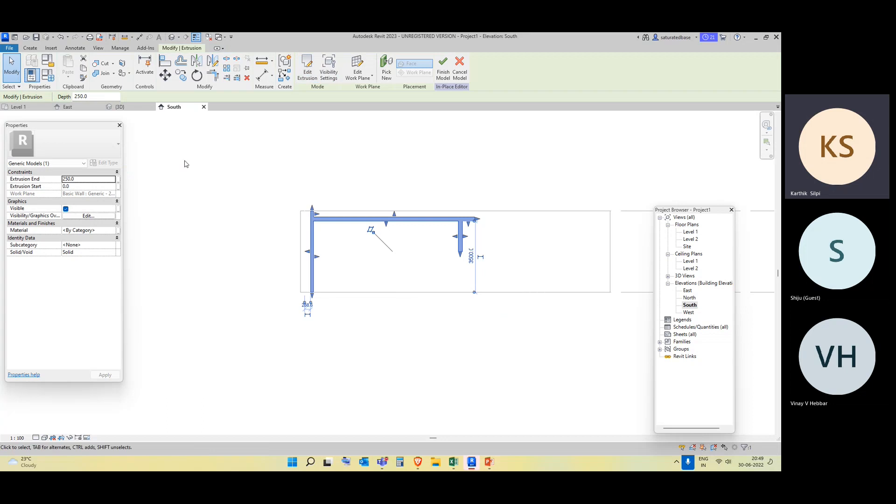
# In the 3D view, reduce the depth of the south wall extrusion to about 106 mm.
pyautogui.click(172, 37)
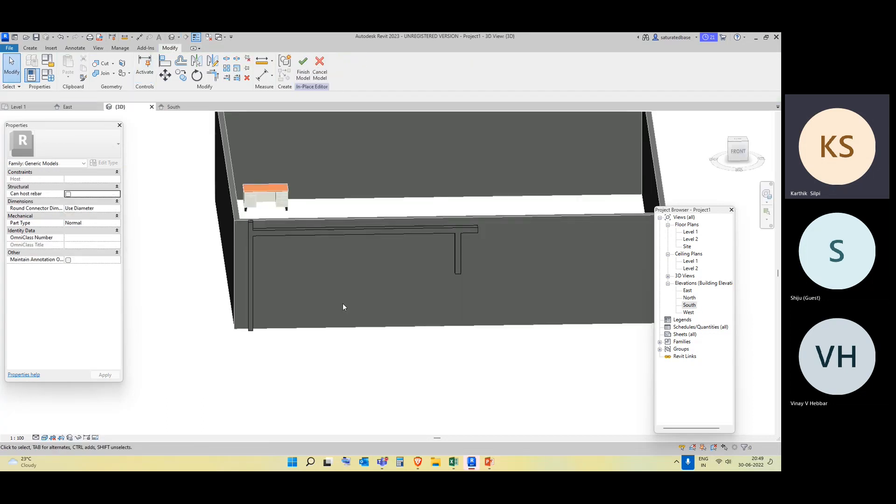
pyautogui.keyDown('shift'); pyautogui.moveTo(413, 367); pyautogui.dragTo(267, 353, button='middle'); pyautogui.keyUp('shift')
pyautogui.click(286, 317)
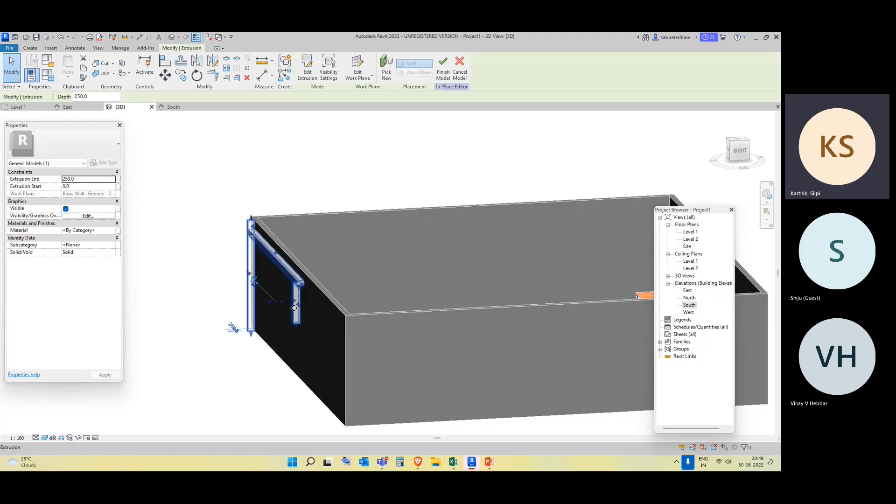
pyautogui.scroll(5, 263, 329)
pyautogui.moveTo(241, 294); pyautogui.dragTo(315, 253)
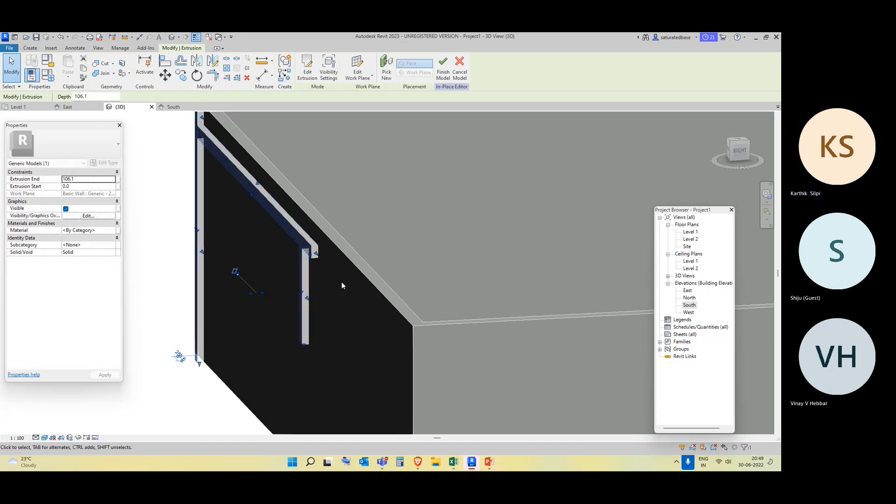
pyautogui.keyDown('shift'); pyautogui.moveTo(329, 316); pyautogui.dragTo(313, 228, button='middle'); pyautogui.keyUp('shift')
pyautogui.click(406, 381)
pyautogui.keyDown('shift'); pyautogui.moveTo(280, 158); pyautogui.dragTo(371, 272, button='middle'); pyautogui.keyUp('shift')
# Assign the Brick, Common material to the south wall extrusion.
pyautogui.click(318, 212)
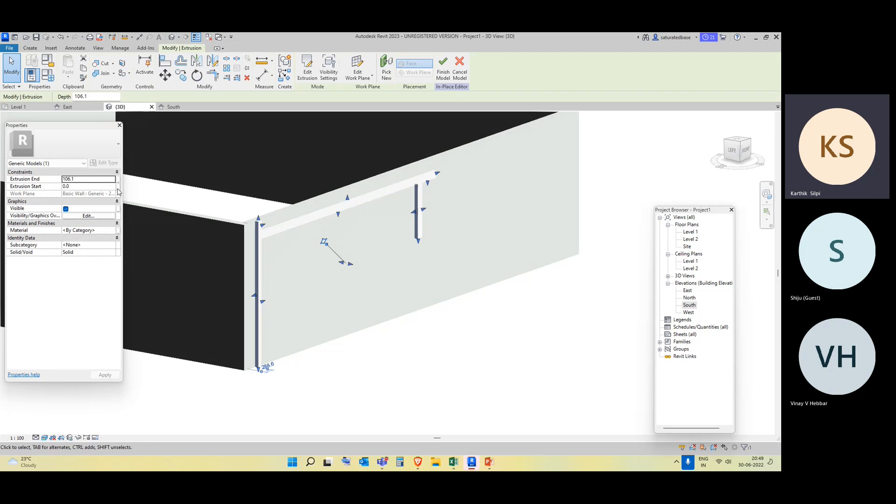
pyautogui.click(114, 231)
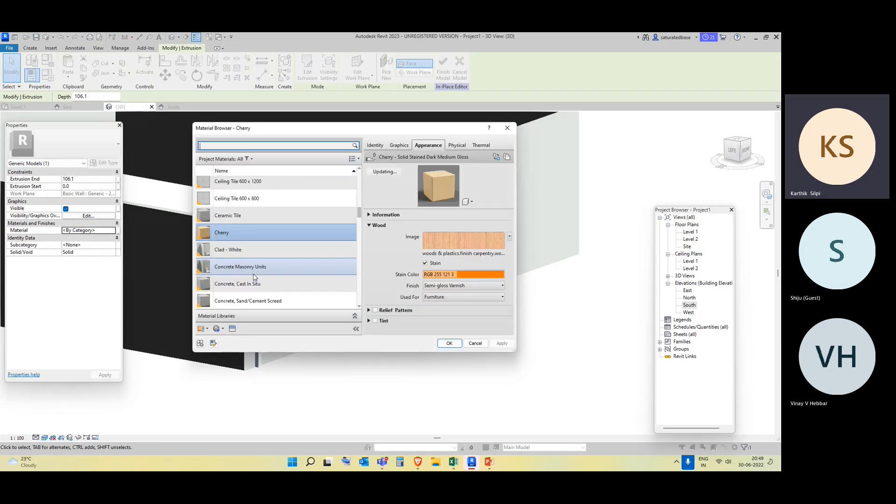
pyautogui.scroll(5, 252, 273)
pyautogui.scroll(-3, 252, 274)
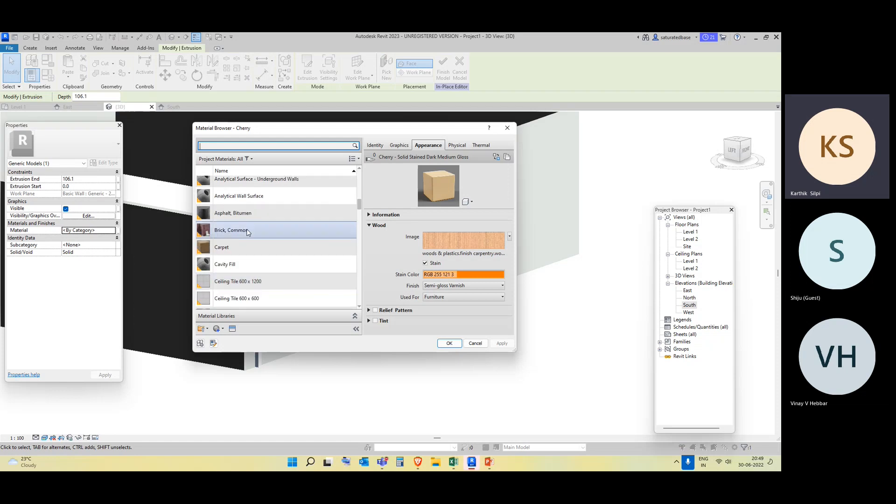
pyautogui.click(247, 230)
pyautogui.click(449, 343)
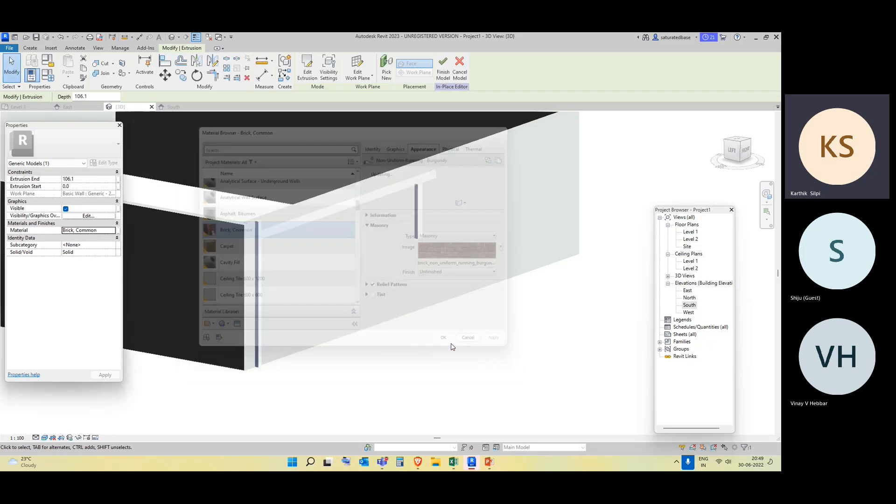
pyautogui.click(408, 369)
pyautogui.scroll(3, 281, 245)
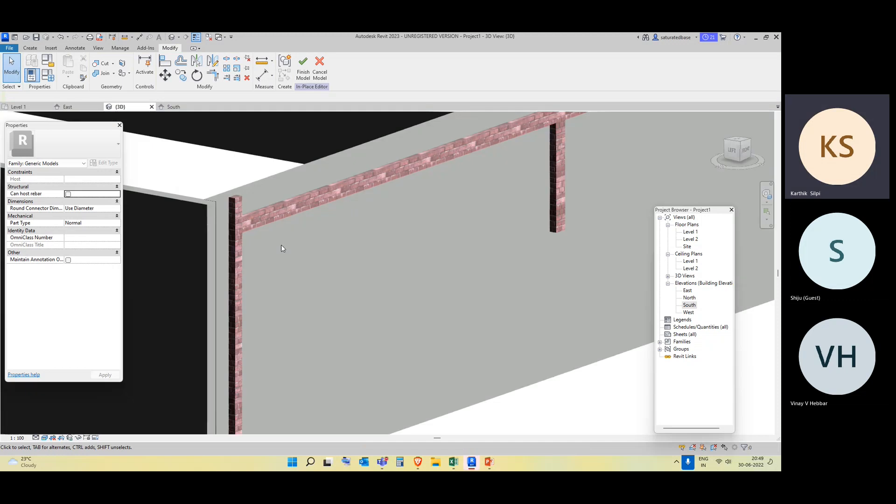
# Finish the in-place model and select it on the south wall as a single generic model element.
pyautogui.click(301, 65)
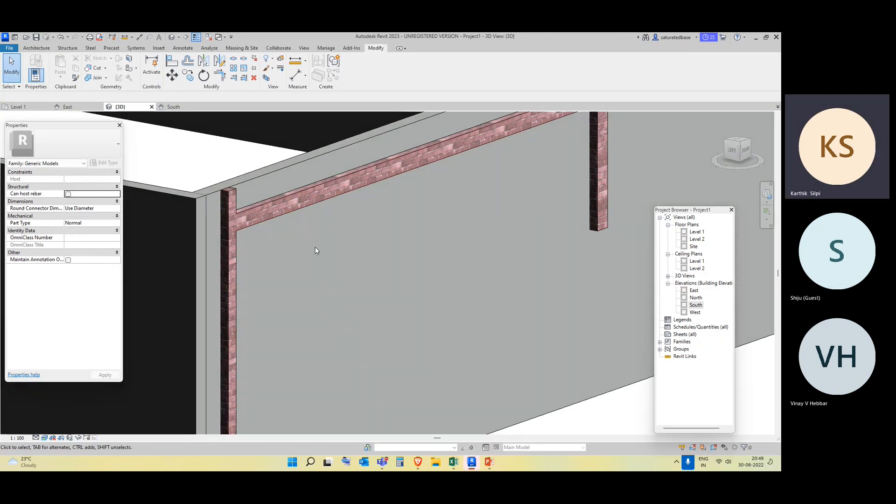
pyautogui.scroll(-5, 314, 250)
pyautogui.keyDown('shift'); pyautogui.moveTo(360, 378); pyautogui.dragTo(372, 238, button='middle'); pyautogui.keyUp('shift')
pyautogui.scroll(2, 371, 238)
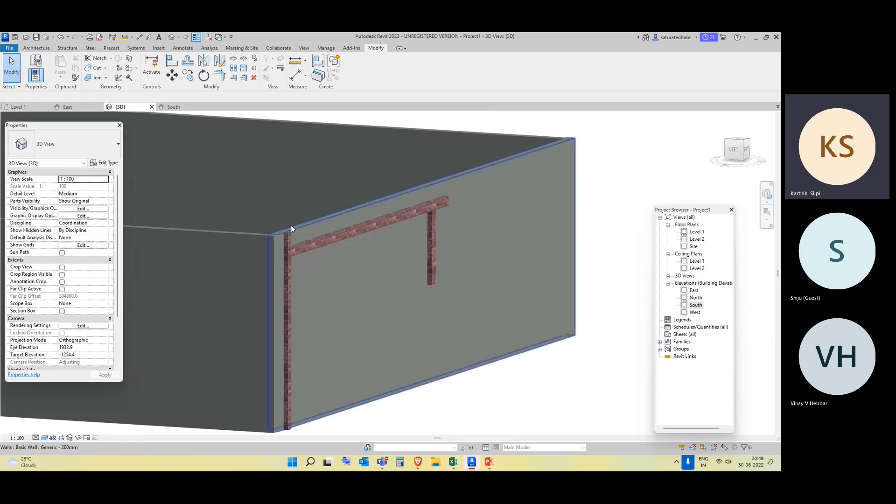
pyautogui.click(297, 250)
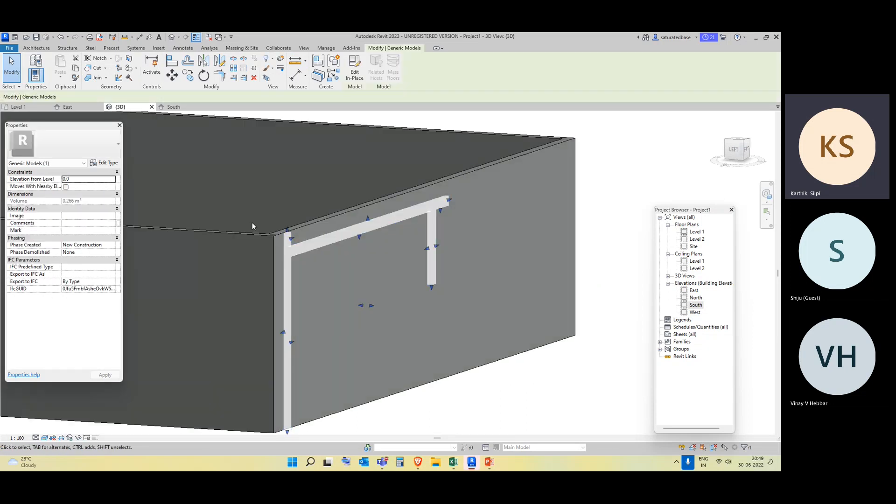
pyautogui.scroll(-2, 313, 182)
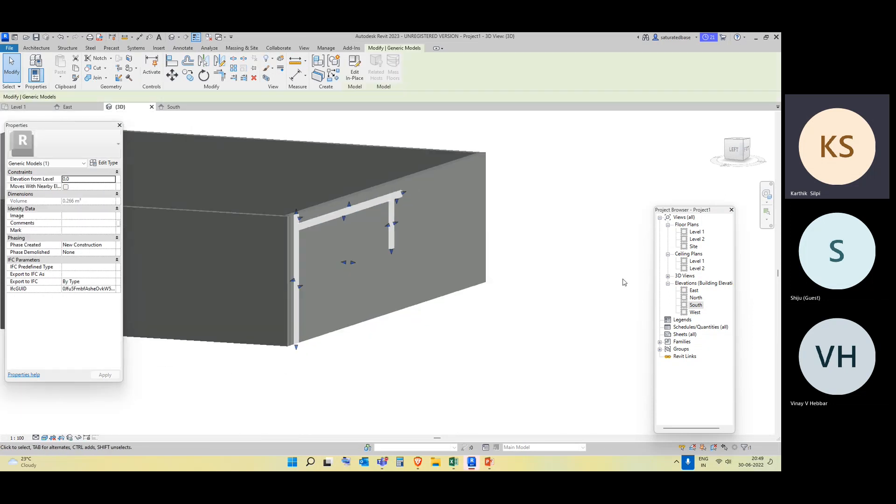
# In the Level 1 floor plan, start a new in-place model in the Generic Models category, keeping the default name.
pyautogui.doubleClick(691, 232)
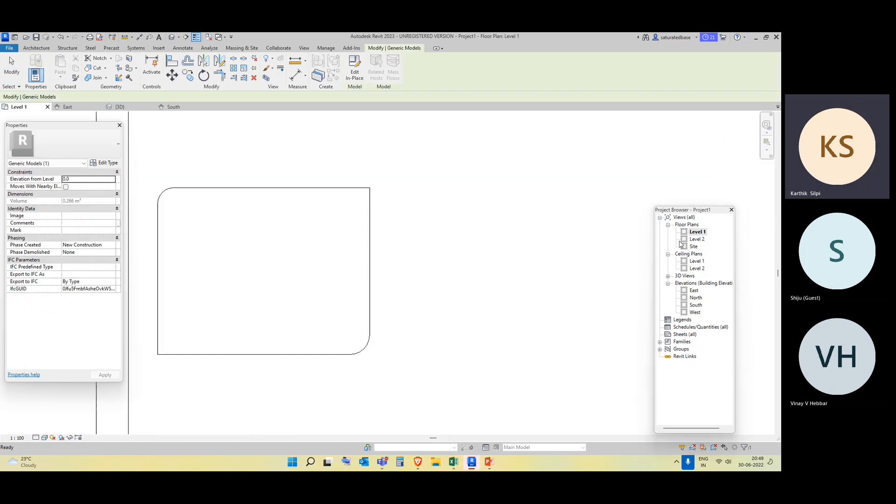
pyautogui.scroll(-8, 228, 234)
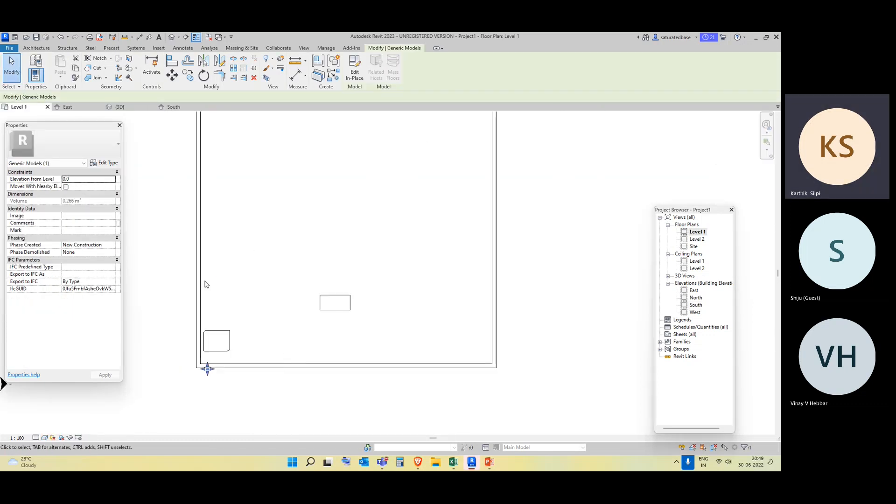
pyautogui.moveTo(320, 201); pyautogui.dragTo(316, 234, button='middle')
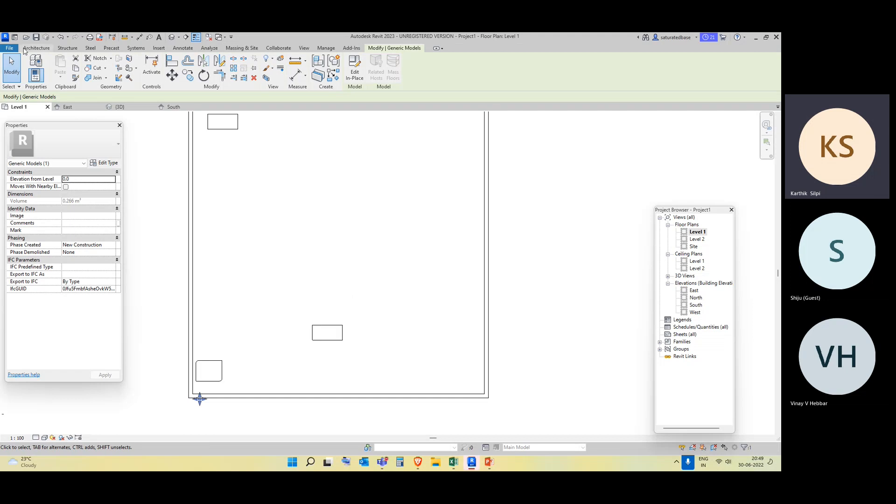
pyautogui.click(42, 49)
pyautogui.click(96, 74)
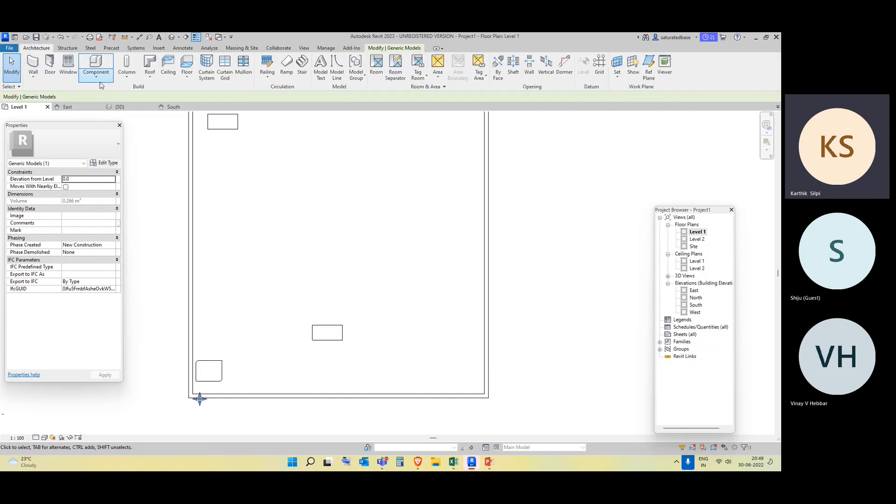
pyautogui.click(111, 110)
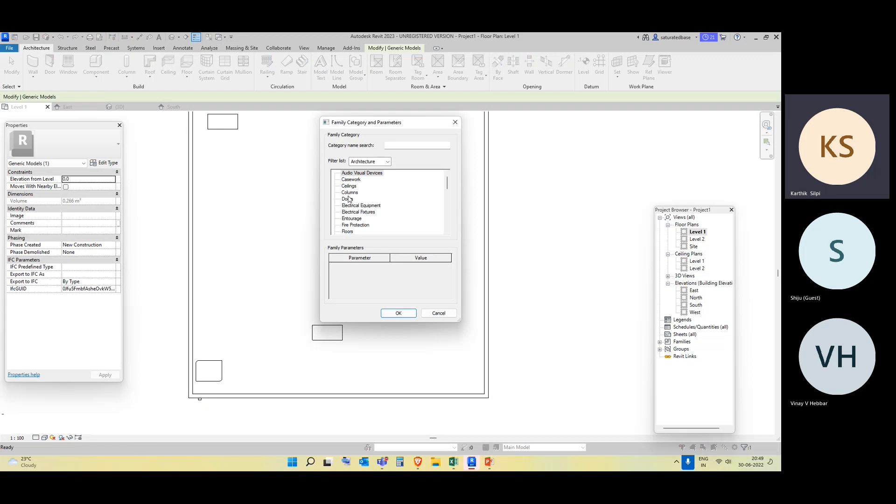
pyautogui.scroll(-3, 349, 200)
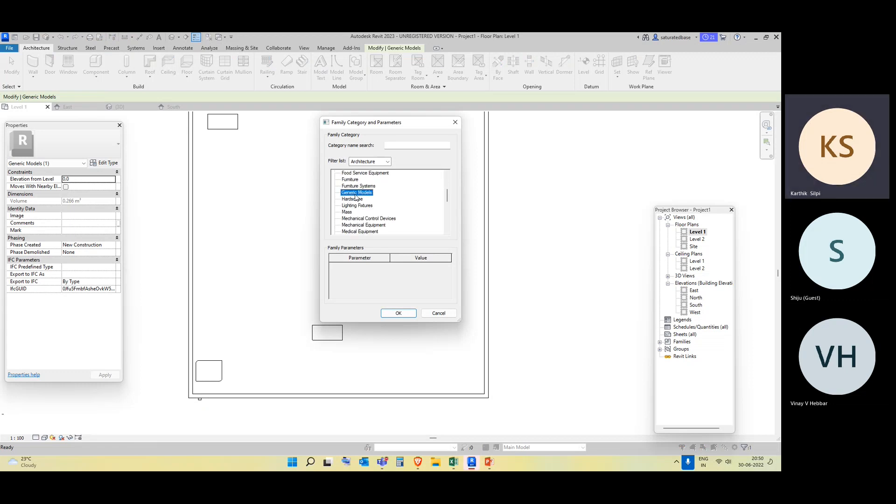
pyautogui.click(397, 313)
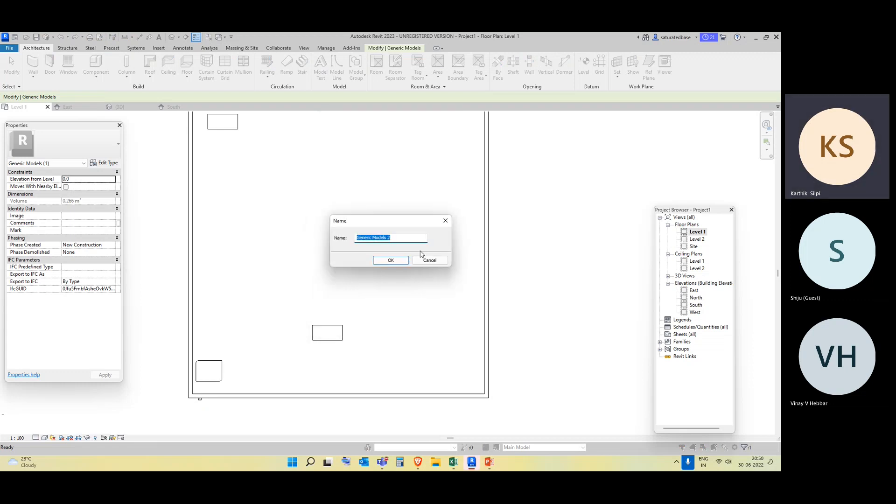
pyautogui.click(390, 260)
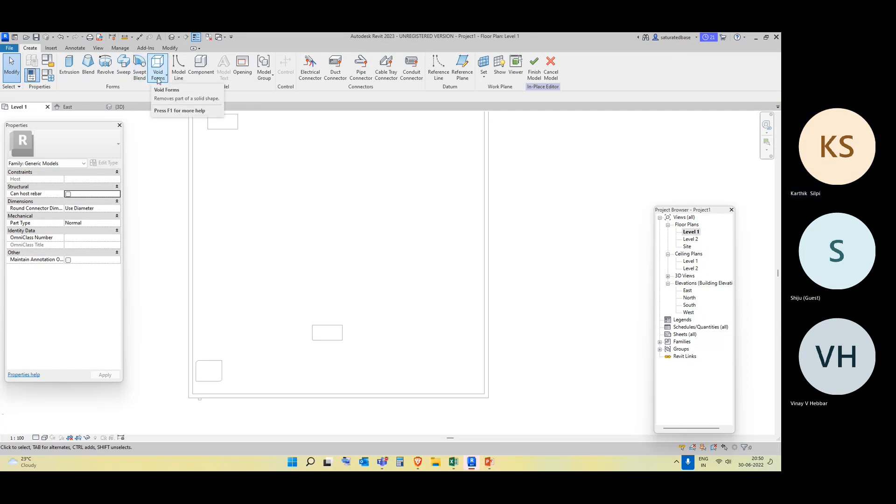
# Start a Blend and sketch its rectangular base, about 2900 by 2600 mm, inside the room above the lower desk.
pyautogui.click(89, 68)
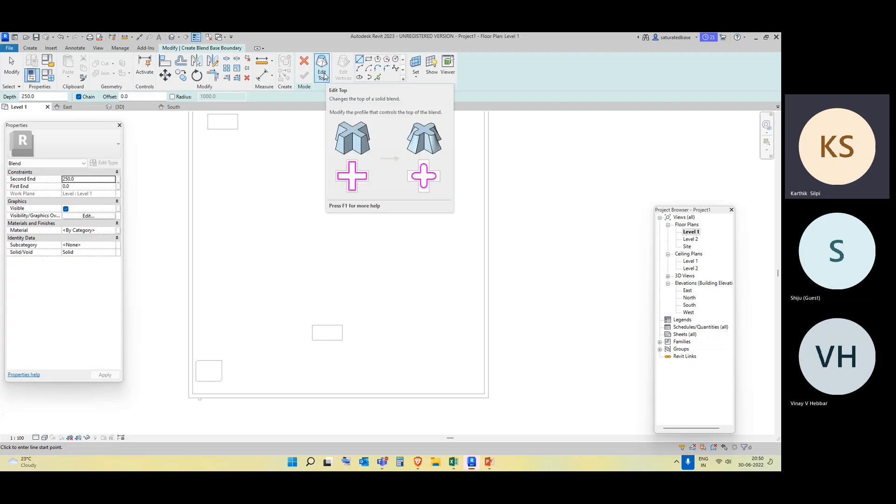
pyautogui.click(369, 59)
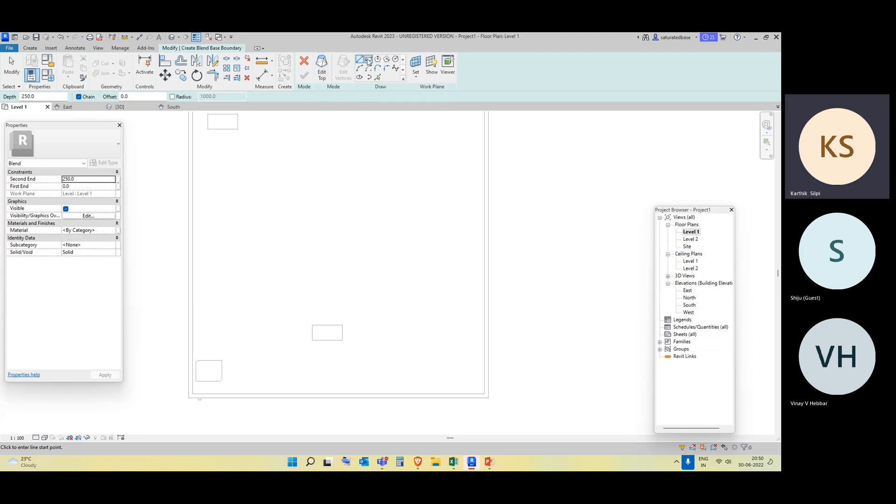
pyautogui.click(265, 186)
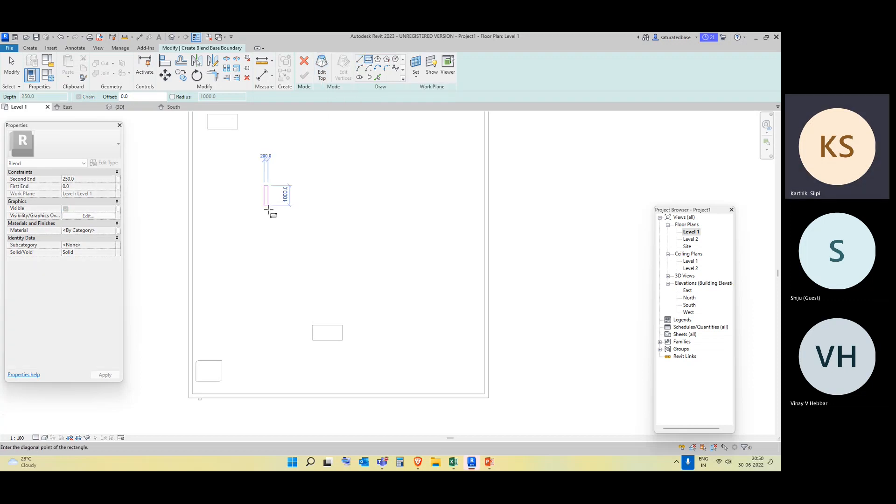
pyautogui.click(321, 237)
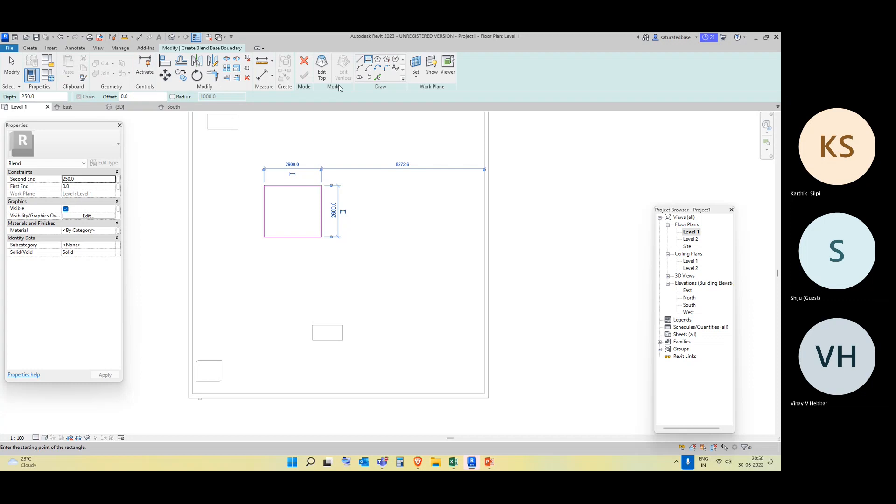
# Sketch the blend's top boundary as a circle of about 500 mm radius within the rectangular base, and finish the blend.
pyautogui.click(322, 67)
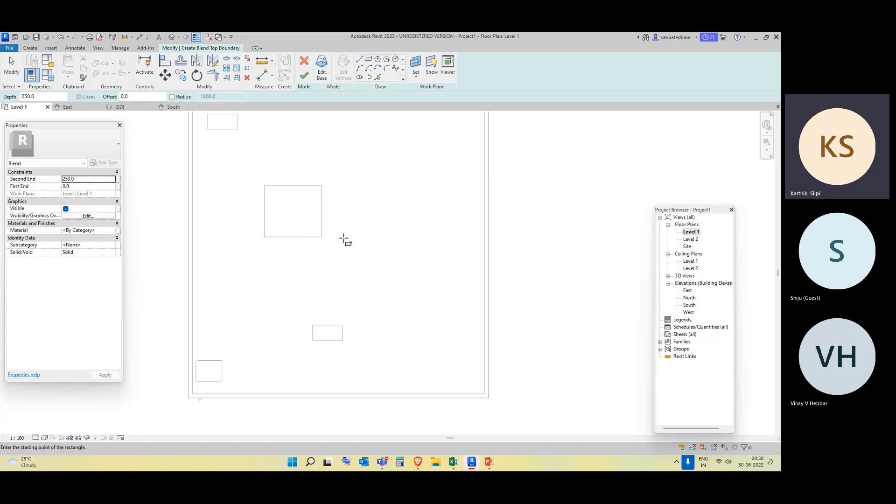
pyautogui.click(395, 58)
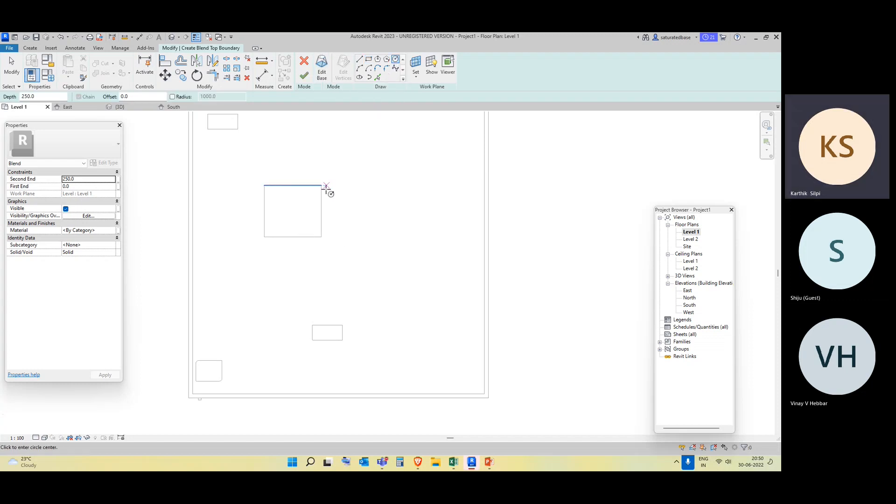
pyautogui.click(294, 212)
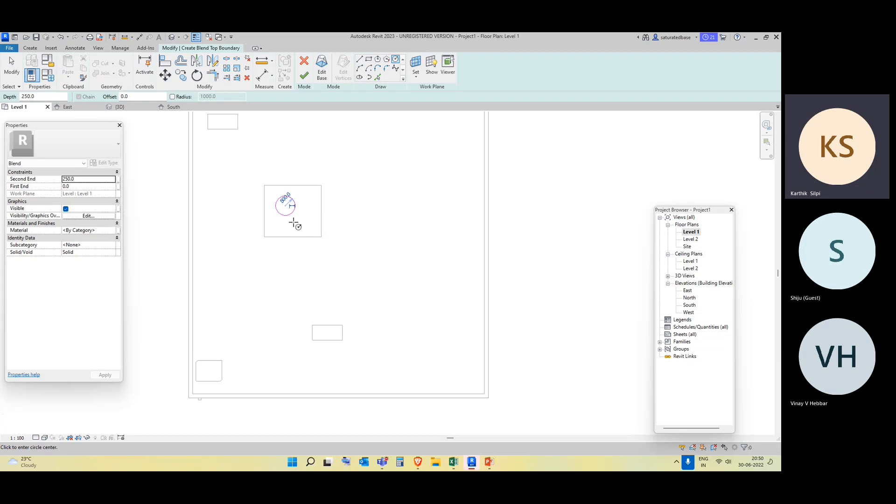
pyautogui.click(304, 77)
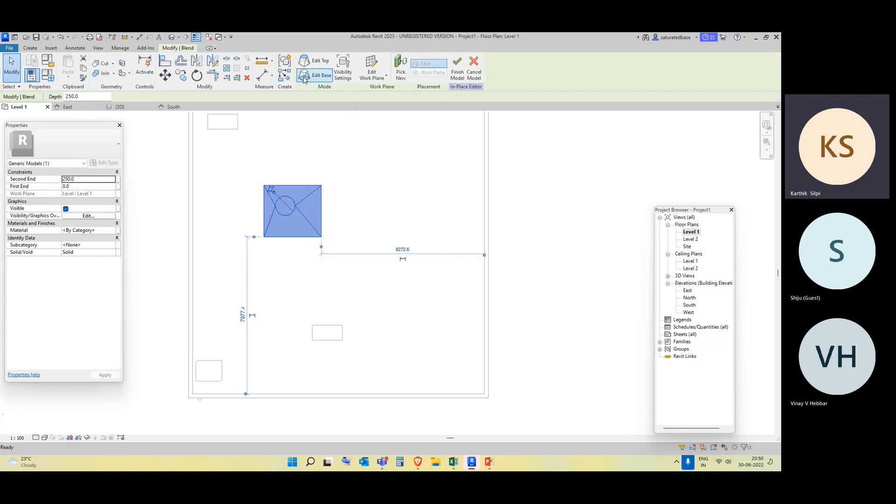
# In the 3D view, stretch the blend's circular top upward to a second end of about 4200 mm.
pyautogui.click(173, 38)
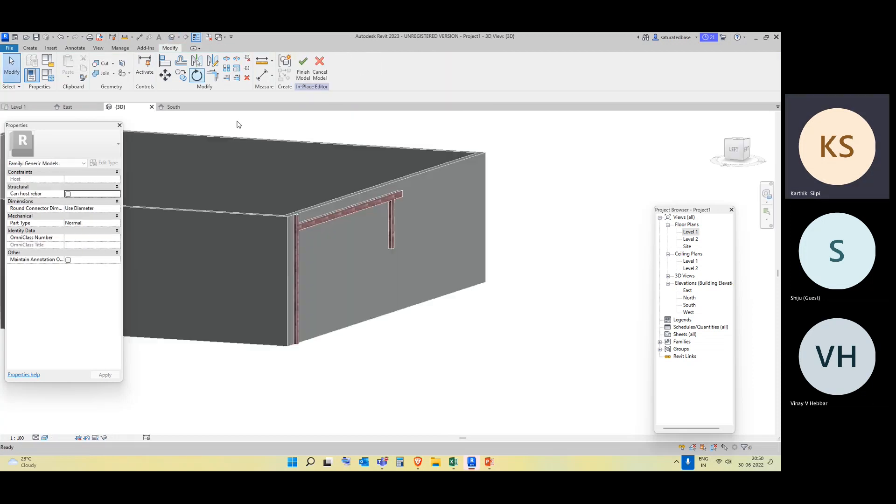
pyautogui.keyDown('shift'); pyautogui.moveTo(331, 245); pyautogui.dragTo(404, 314, button='middle'); pyautogui.keyUp('shift')
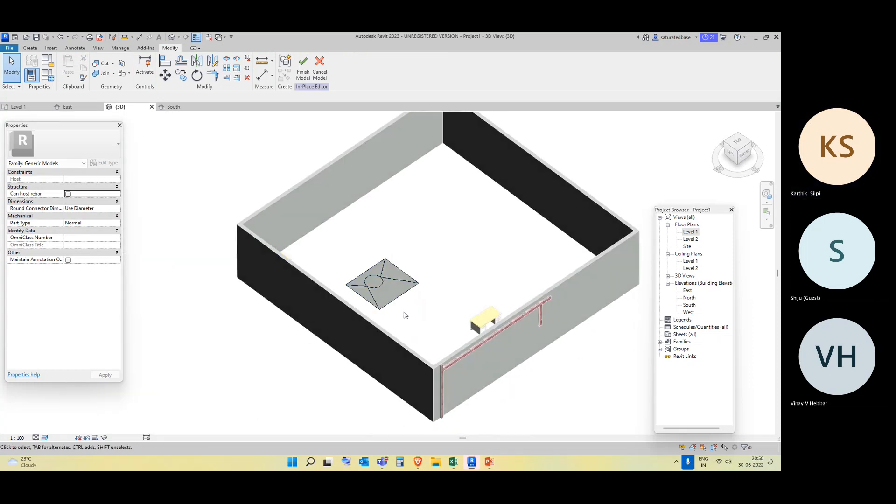
pyautogui.click(374, 283)
pyautogui.moveTo(373, 282); pyautogui.dragTo(374, 227)
pyautogui.click(485, 247)
pyautogui.press('Escape')
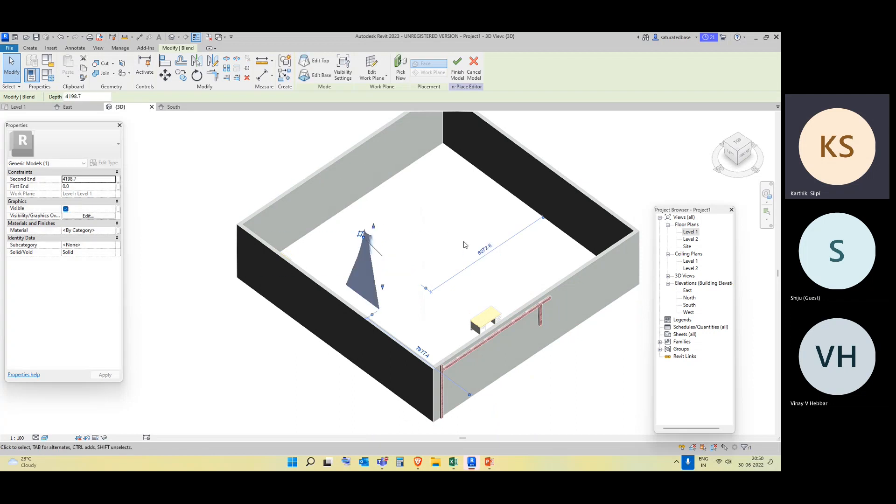
# Set the 3D view's visual style to Realistic and deselect the blend to show its tapered shape.
pyautogui.moveTo(539, 321); pyautogui.dragTo(433, 370, button='middle')
pyautogui.keyDown('shift'); pyautogui.moveTo(470, 284); pyautogui.dragTo(300, 282, button='middle'); pyautogui.keyUp('shift')
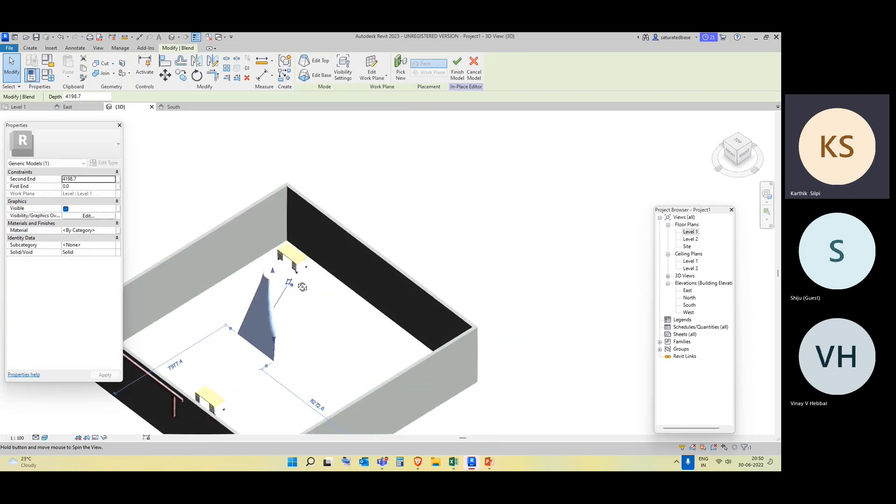
pyautogui.click(46, 439)
pyautogui.click(51, 430)
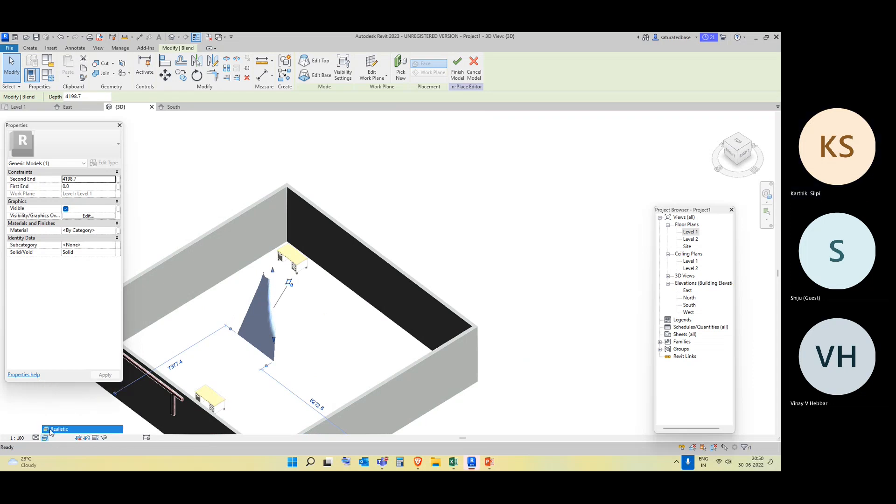
pyautogui.click(460, 260)
pyautogui.moveTo(294, 370); pyautogui.dragTo(338, 335, button='middle')
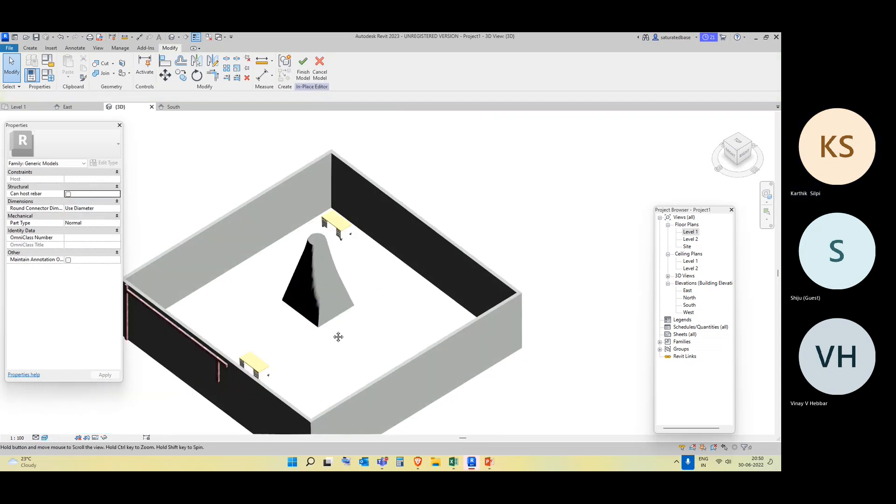
# Stretch the blend's circular top farther upward into a tall taper rising well above the walls.
pyautogui.click(320, 312)
pyautogui.keyDown('shift'); pyautogui.moveTo(314, 372); pyautogui.dragTo(303, 261, button='middle'); pyautogui.keyUp('shift')
pyautogui.moveTo(311, 245); pyautogui.dragTo(310, 160)
pyautogui.click(373, 145)
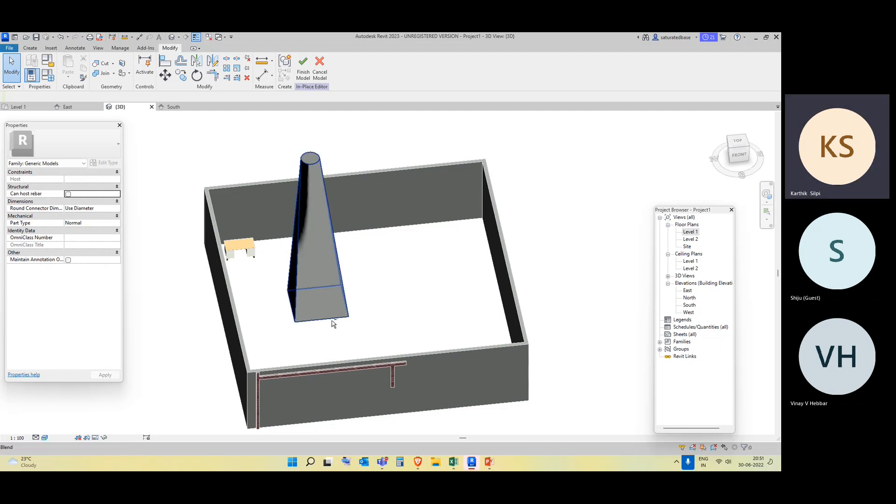
# Cancel the in-place blend model and discard its changes.
pyautogui.keyDown('shift'); pyautogui.moveTo(333, 324); pyautogui.dragTo(565, 369, button='middle'); pyautogui.keyUp('shift')
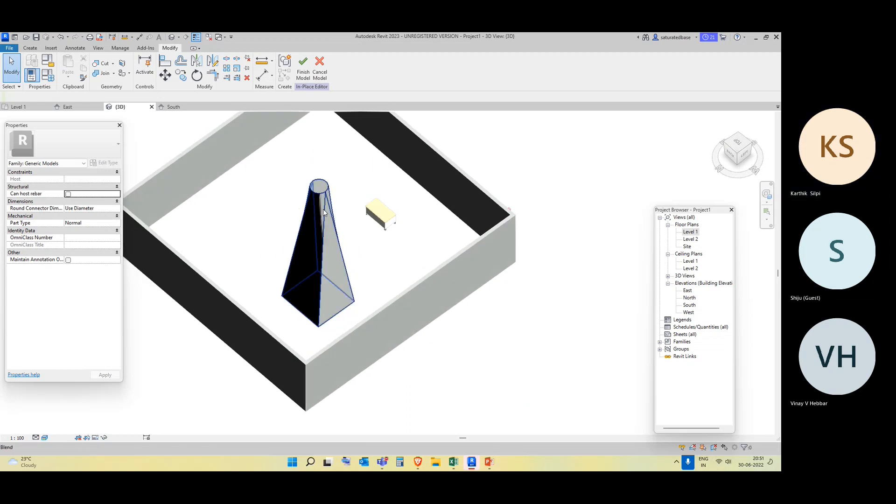
pyautogui.click(320, 75)
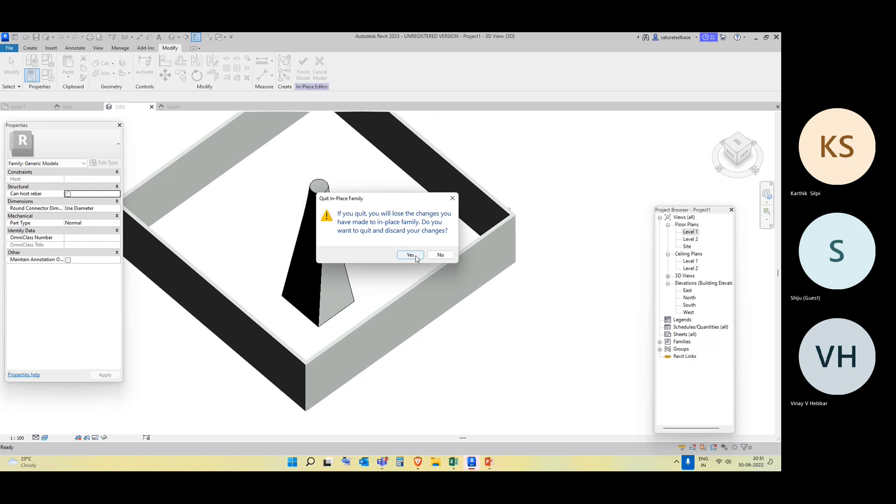
pyautogui.click(417, 257)
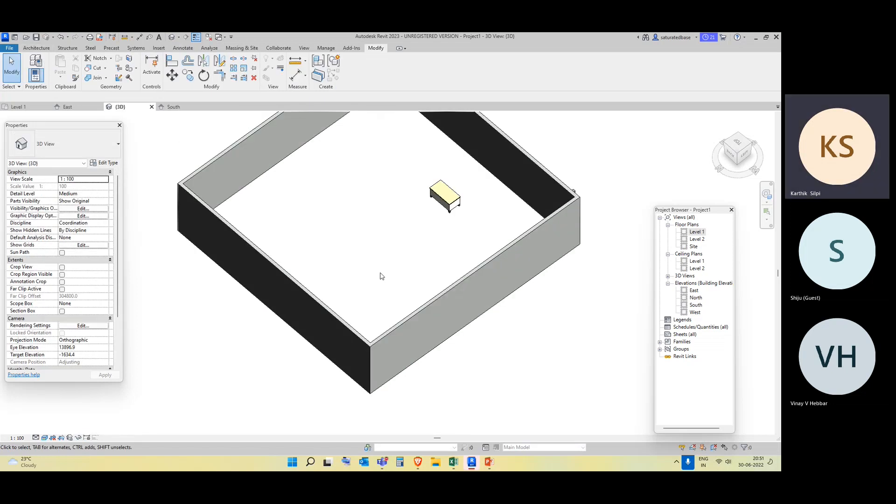
pyautogui.keyDown('shift'); pyautogui.moveTo(380, 277); pyautogui.dragTo(327, 278, button='middle'); pyautogui.keyUp('shift')
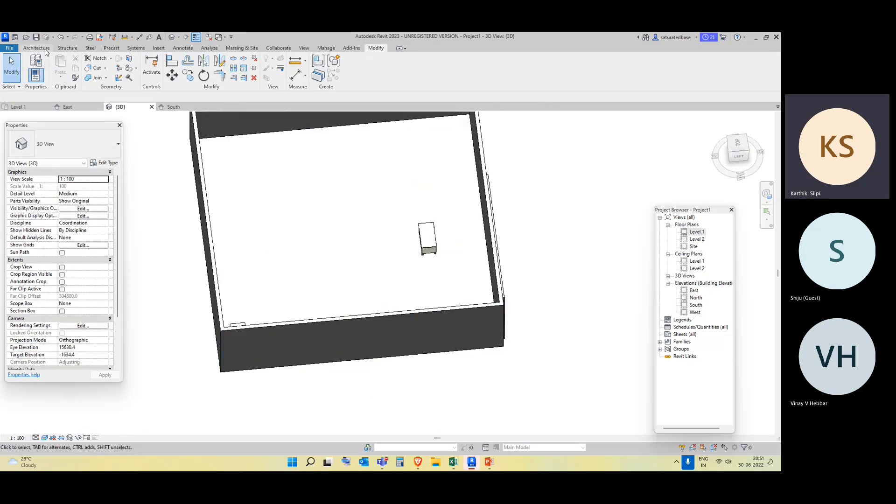
# Create a new in-place model in the Generic Models category, named Generic Models 2.
pyautogui.click(36, 48)
pyautogui.click(96, 76)
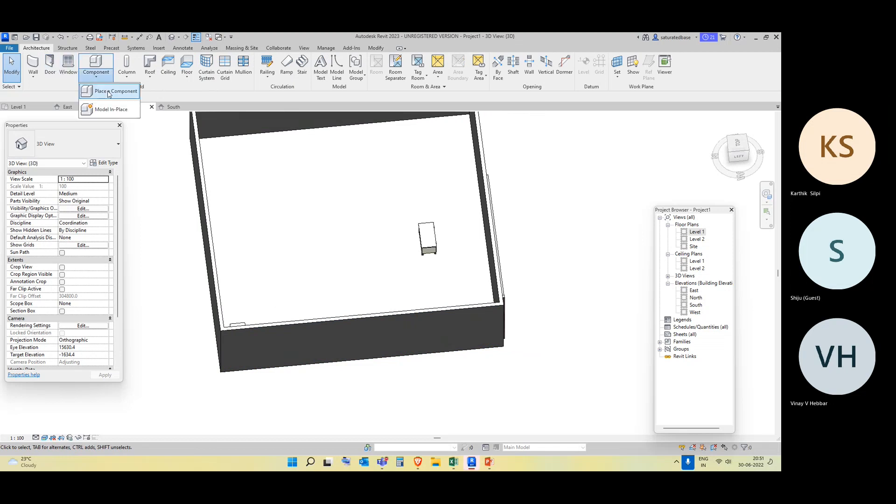
pyautogui.click(109, 91)
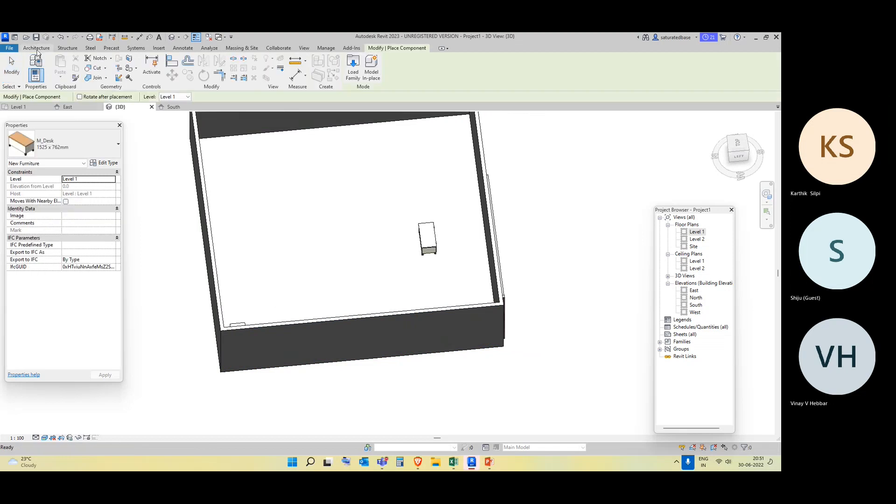
pyautogui.click(37, 48)
pyautogui.click(97, 75)
pyautogui.click(109, 105)
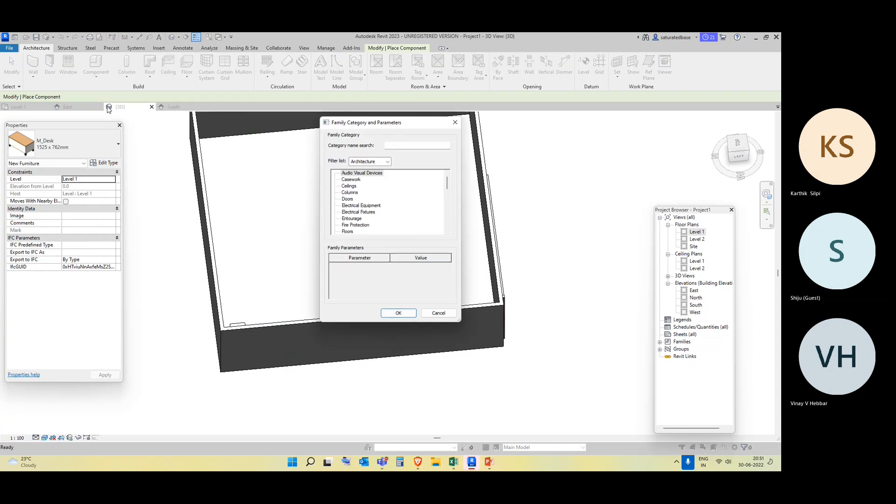
pyautogui.scroll(-3, 358, 212)
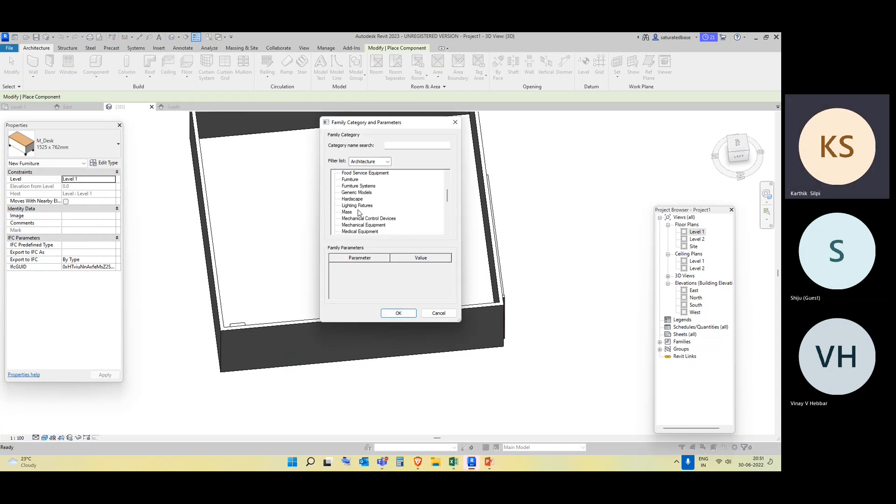
pyautogui.click(383, 313)
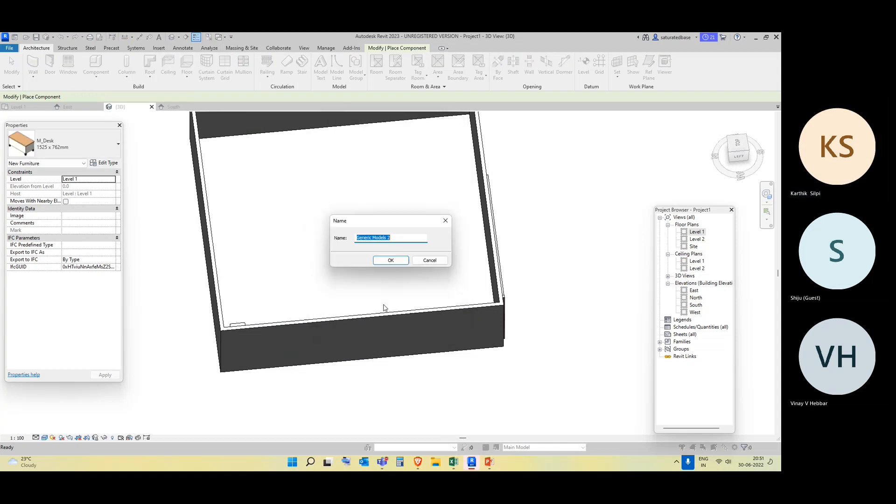
pyautogui.click(390, 260)
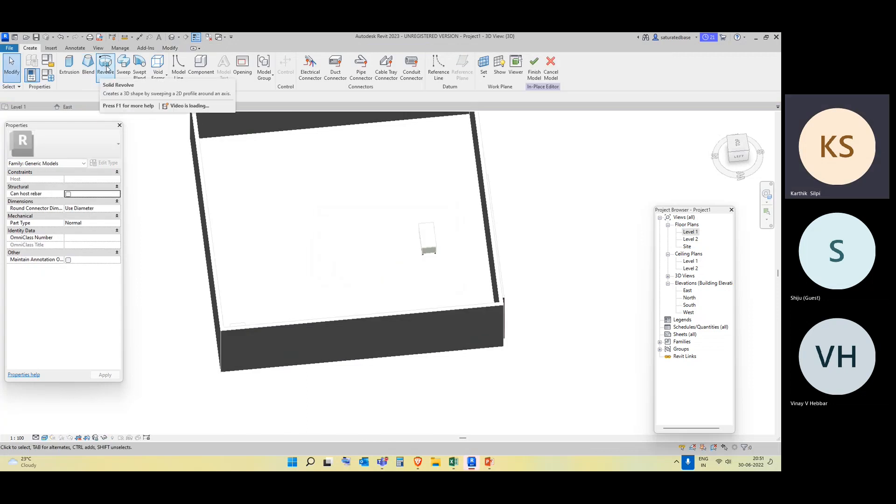
# Open the North elevation and start a Revolve with the wall picked as its work plane.
pyautogui.doubleClick(690, 232)
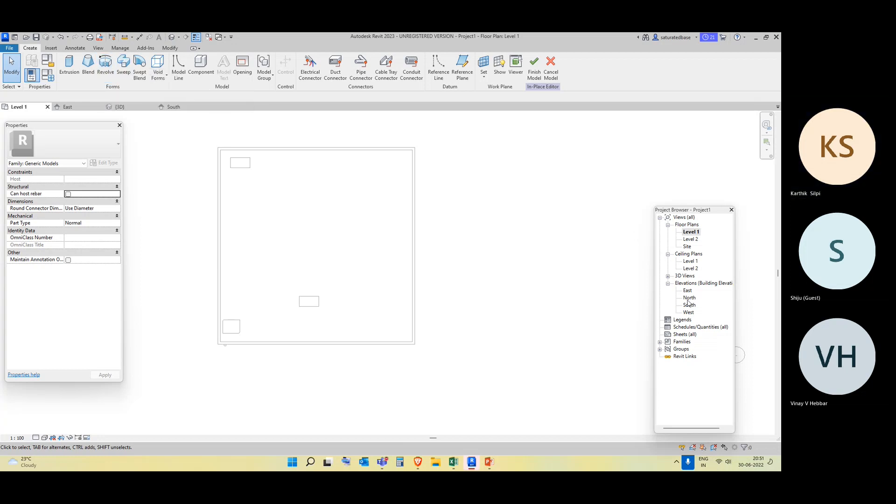
pyautogui.moveTo(471, 212); pyautogui.dragTo(316, 212, button='middle')
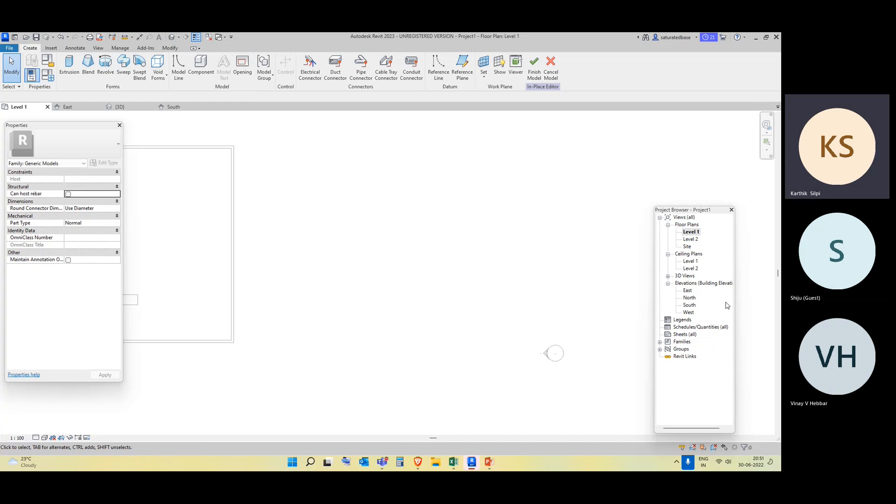
pyautogui.doubleClick(691, 299)
pyautogui.scroll(-5, 389, 271)
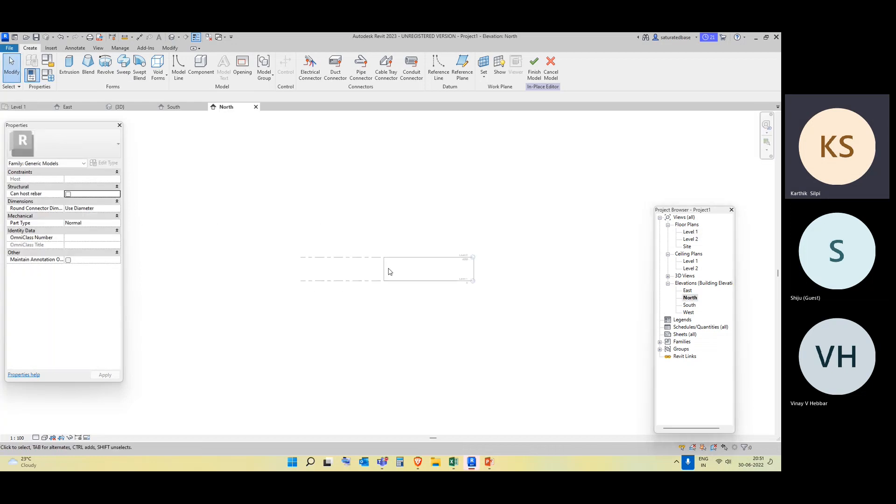
pyautogui.scroll(3, 304, 282)
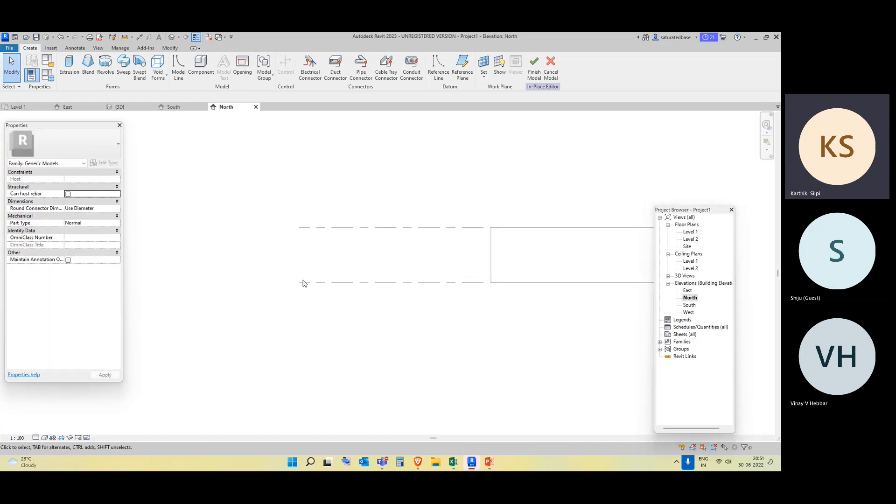
pyautogui.click(105, 74)
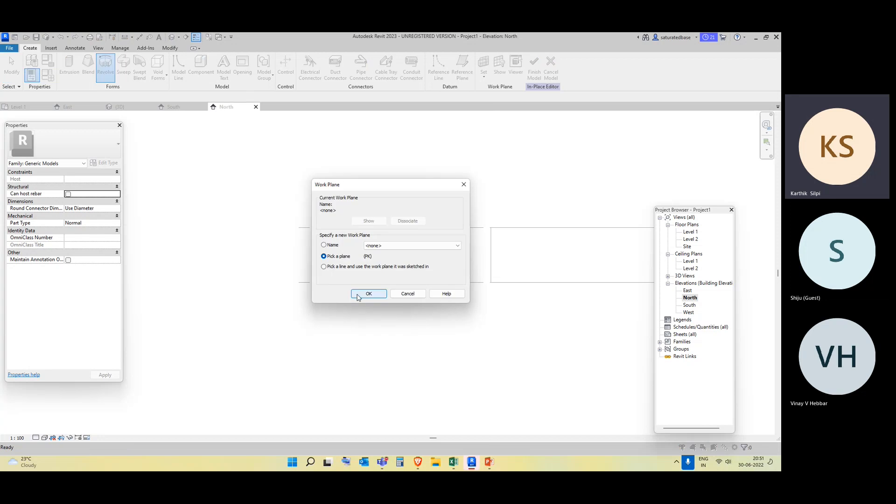
pyautogui.click(357, 294)
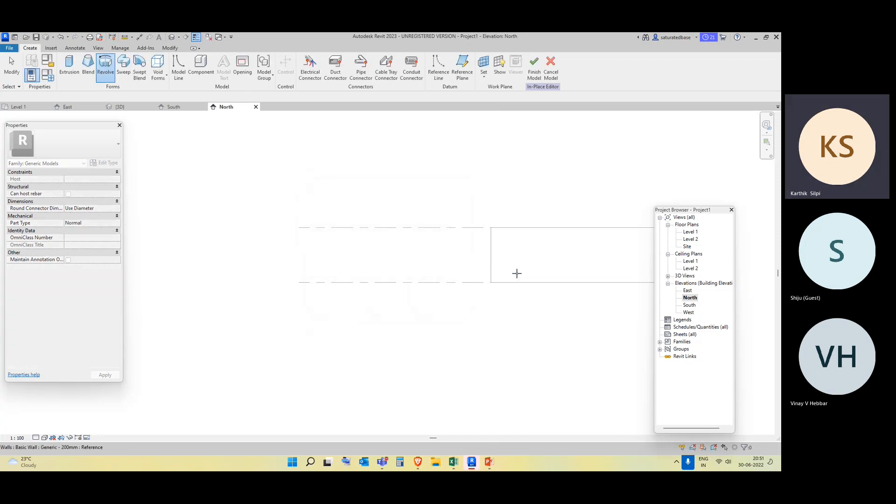
pyautogui.click(520, 231)
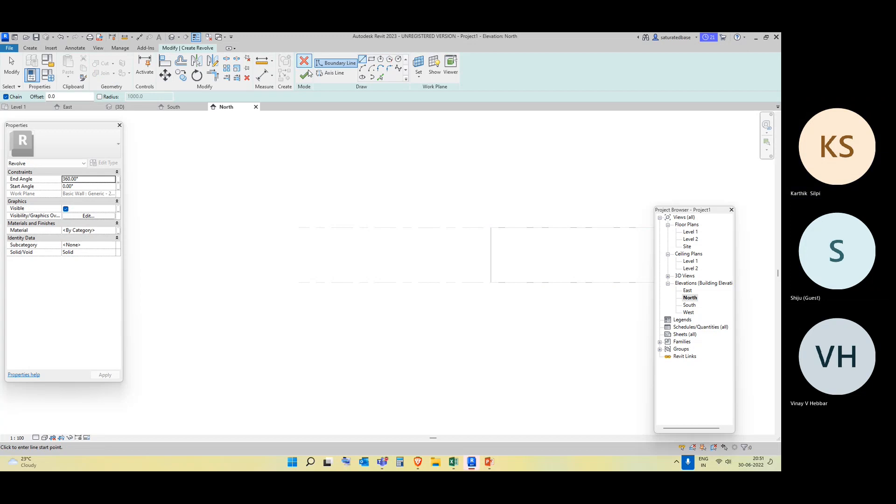
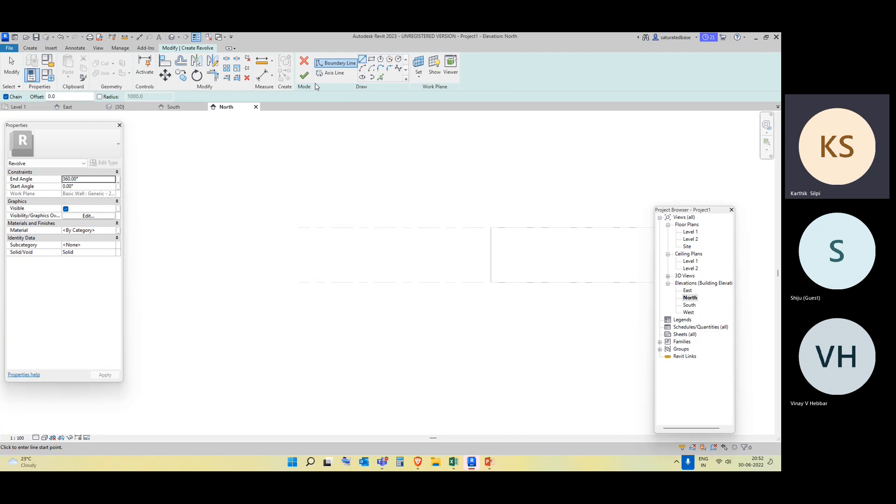
# Sketch a closed revolve profile beside the wall, about 800 mm wide and 4000 mm high, with a middle projection about 1600 by 1300 mm.
pyautogui.click(334, 227)
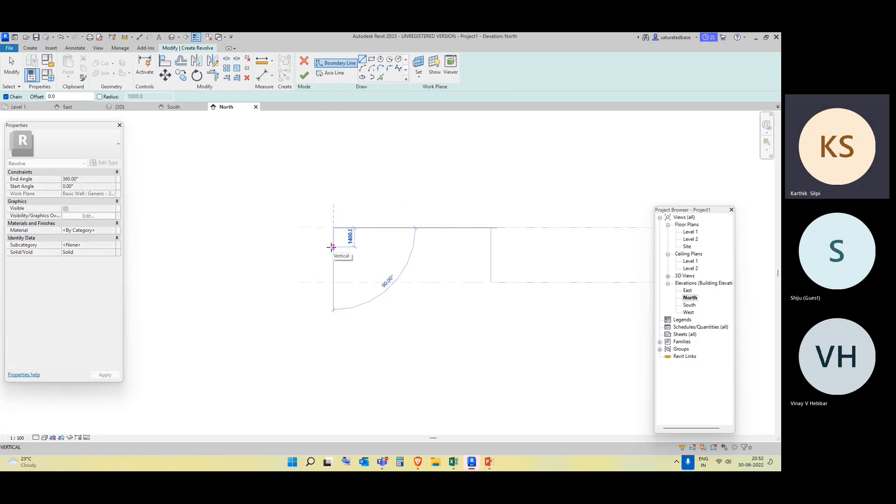
pyautogui.click(332, 246)
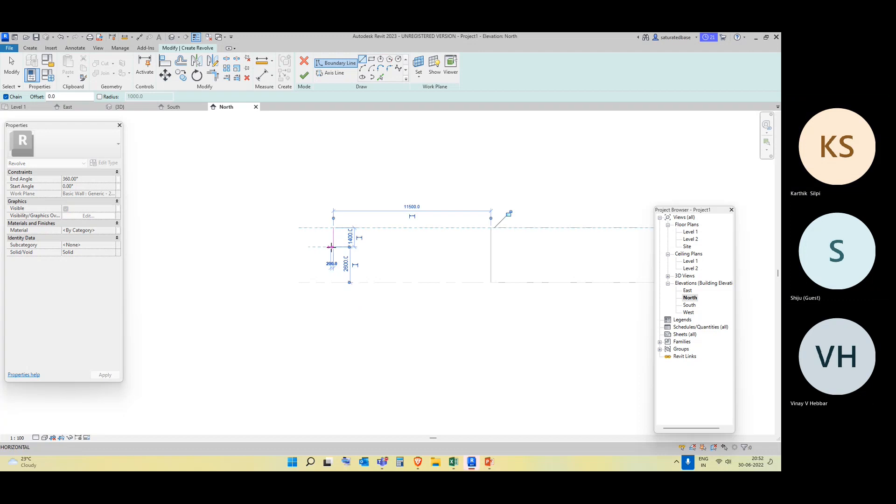
pyautogui.click(356, 247)
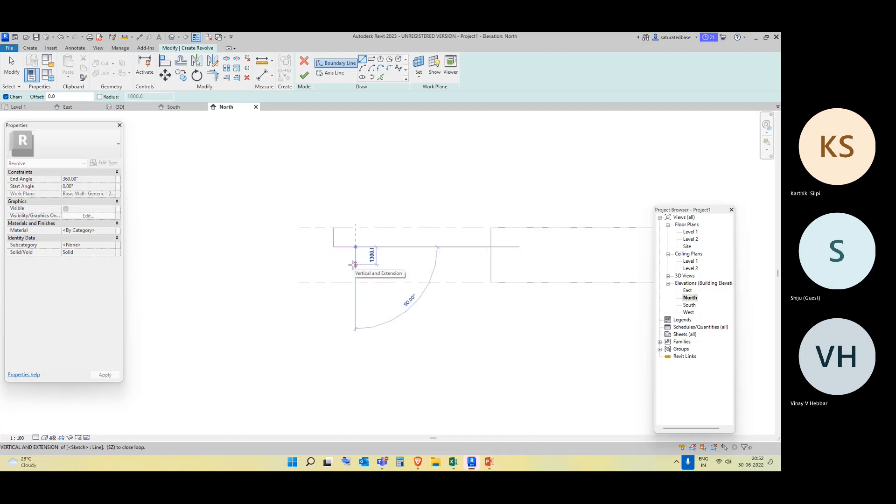
pyautogui.click(355, 264)
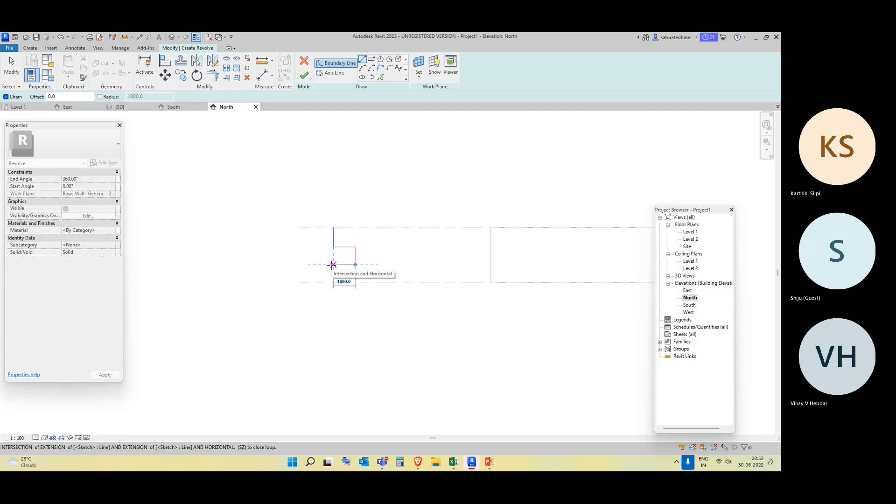
pyautogui.click(332, 264)
pyautogui.click(333, 282)
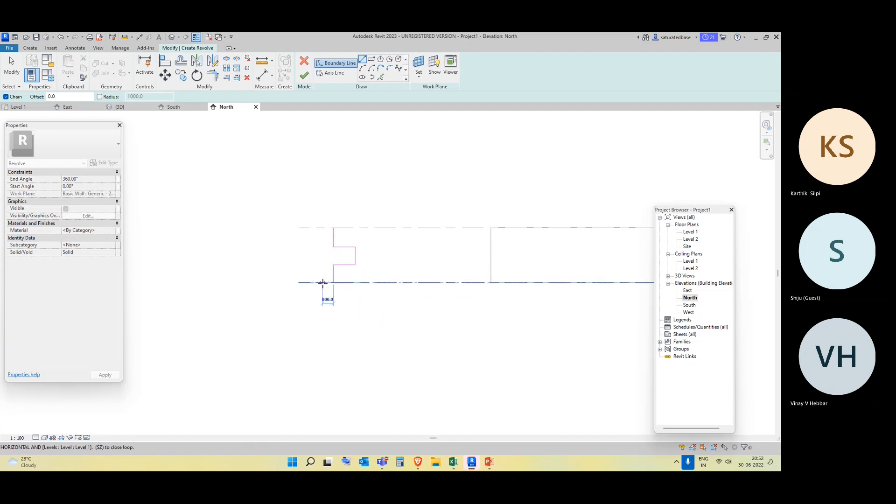
pyautogui.click(323, 282)
pyautogui.click(323, 227)
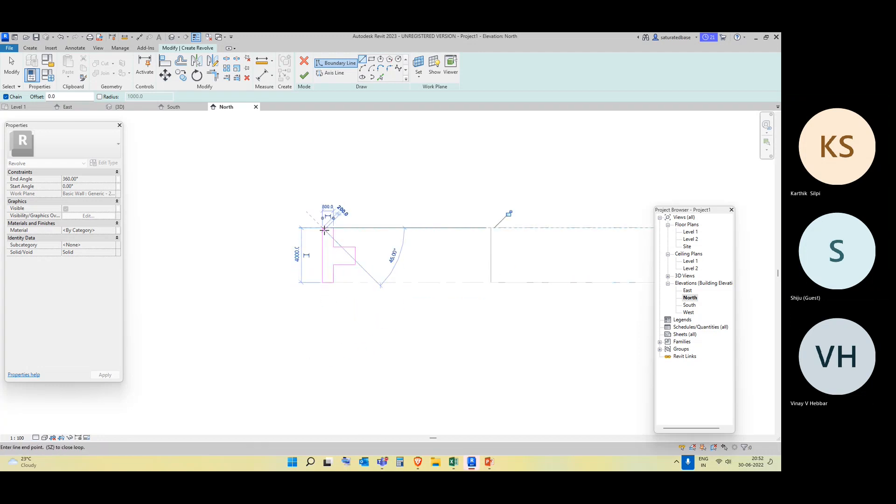
pyautogui.click(333, 227)
# Draw a vertical axis line about 6700 mm long along the profile's straight long edge and finish the revolve.
pyautogui.click(334, 73)
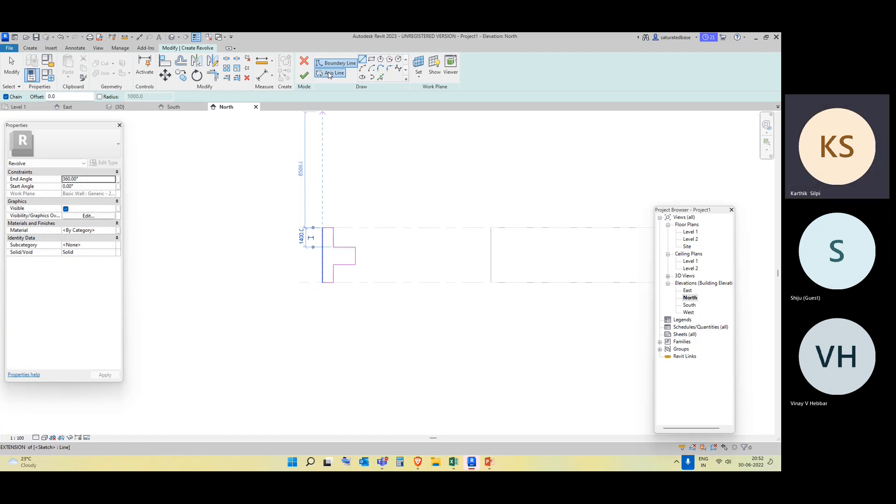
pyautogui.click(322, 227)
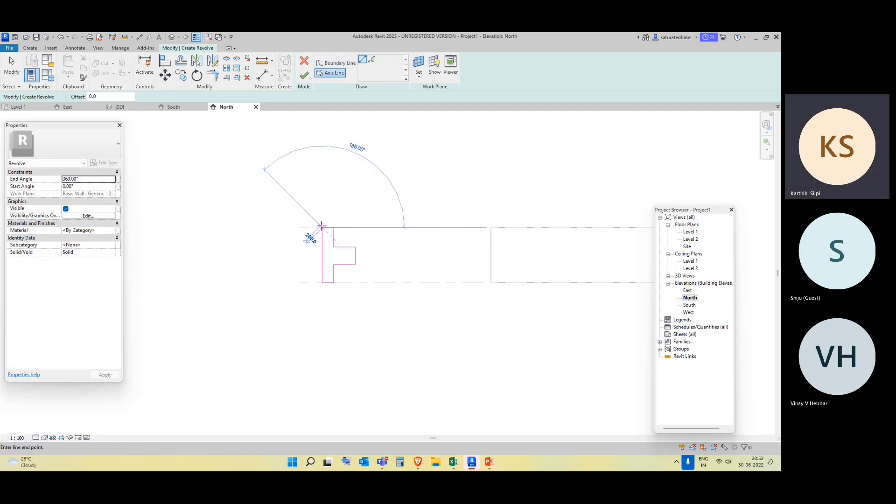
pyautogui.click(322, 319)
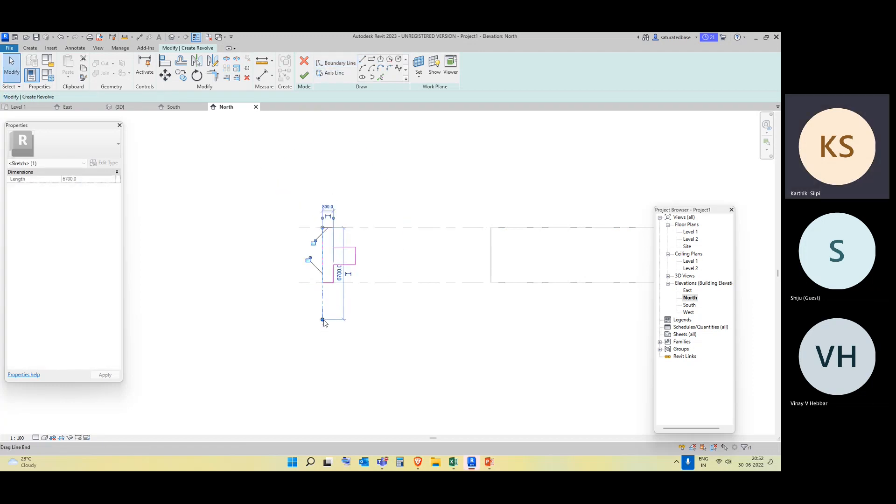
pyautogui.click(303, 75)
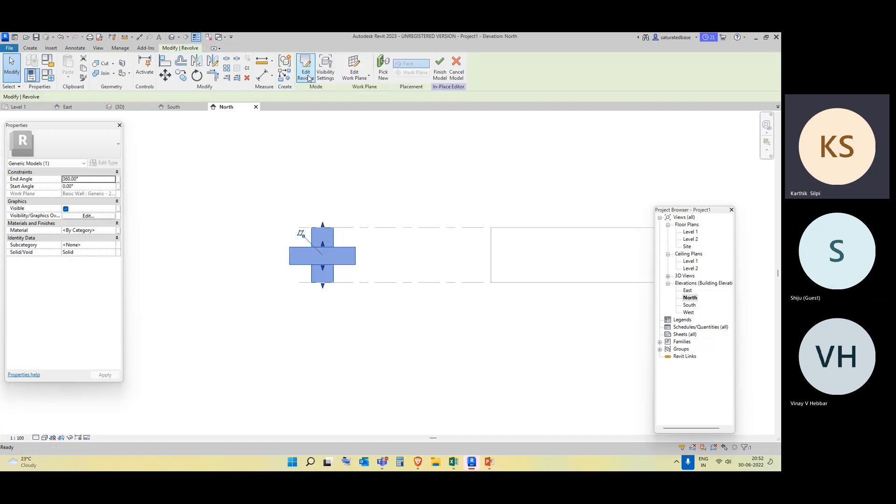
# Examine the revolved solid in the 3D view from above and from the side.
pyautogui.click(171, 37)
pyautogui.scroll(-3, 350, 276)
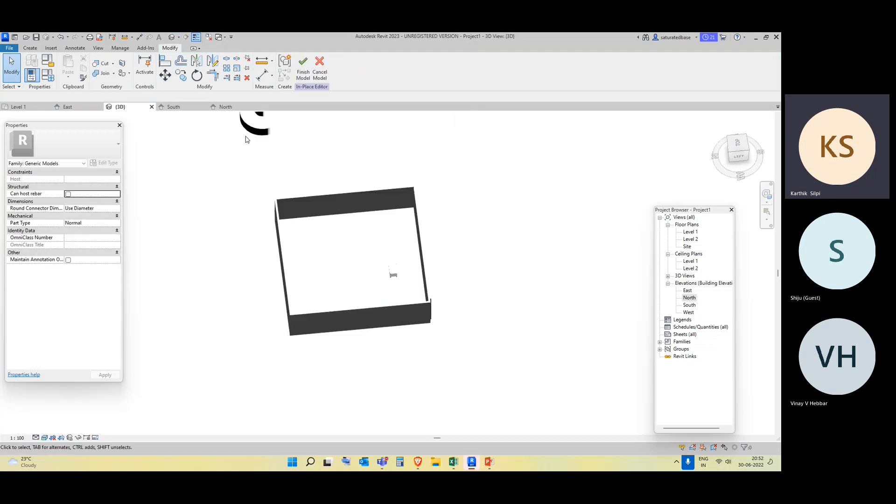
pyautogui.keyDown('shift'); pyautogui.moveTo(246, 139); pyautogui.dragTo(347, 307, button='middle'); pyautogui.keyUp('shift')
pyautogui.scroll(3, 316, 279)
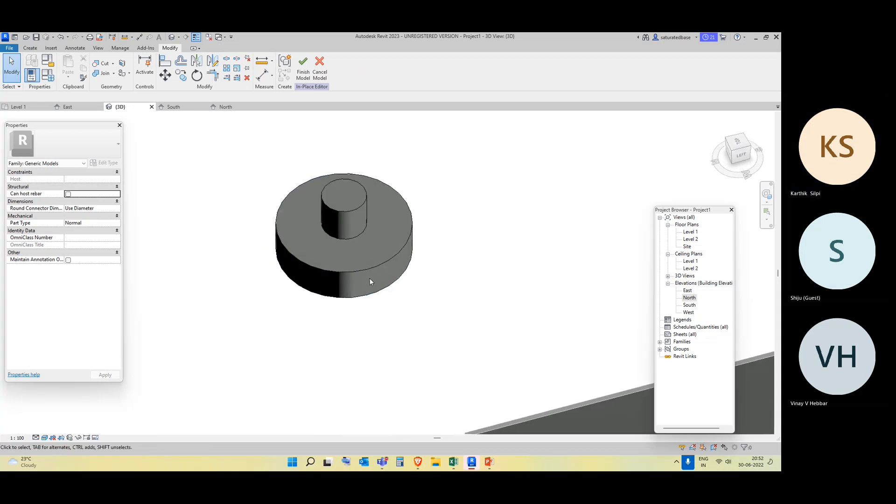
pyautogui.click(368, 271)
pyautogui.moveTo(364, 359)
pyautogui.keyDown('shift'); pyautogui.mouseDown(button='middle')
pyautogui.moveTo(397, 170)
pyautogui.moveTo(445, 277)
pyautogui.moveTo(428, 259)
pyautogui.moveTo(412, 403)
pyautogui.moveTo(584, 384)
pyautogui.moveTo(396, 401)
pyautogui.mouseUp(button='middle'); pyautogui.keyUp('shift')
pyautogui.click(440, 308)
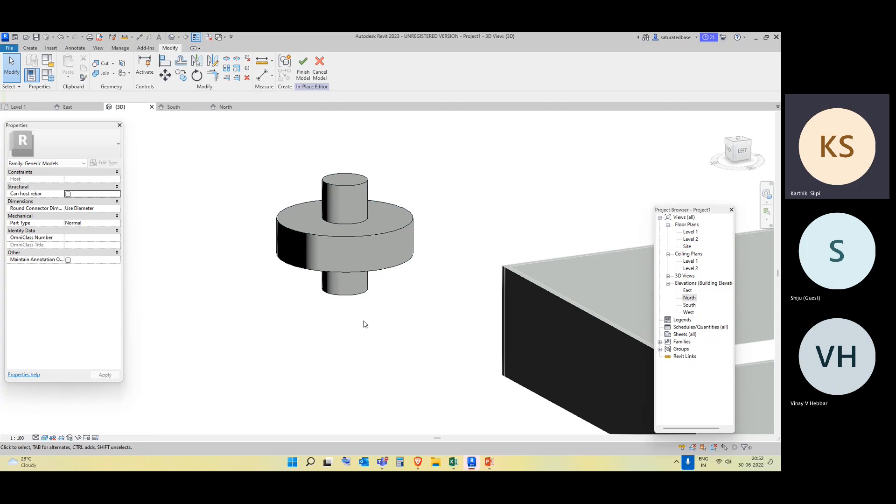
# Start a Sweep on Level 1 and sketch a Z-shaped three-segment path beside the room, middle segment about 6200 mm and last about 4900 mm.
pyautogui.click(30, 50)
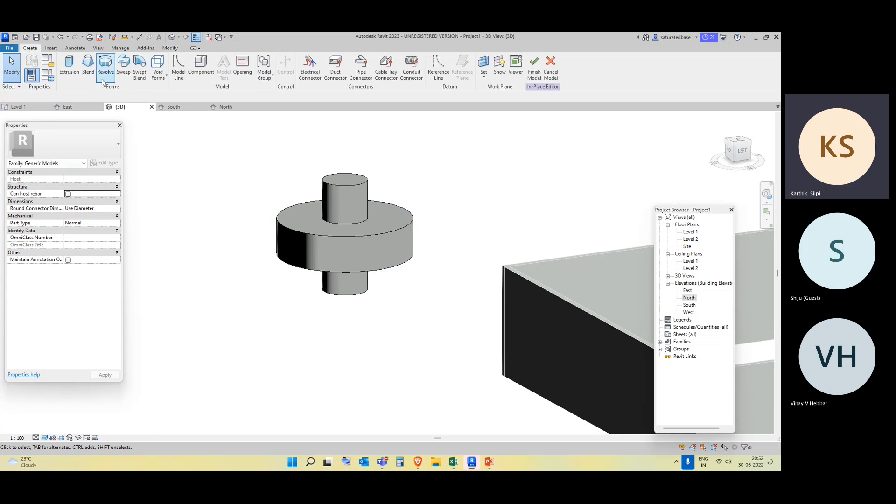
pyautogui.doubleClick(689, 232)
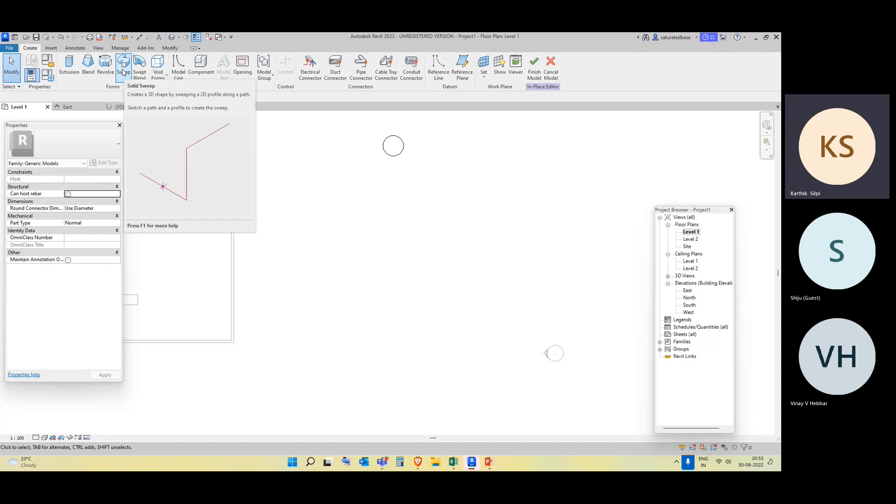
pyautogui.click(122, 73)
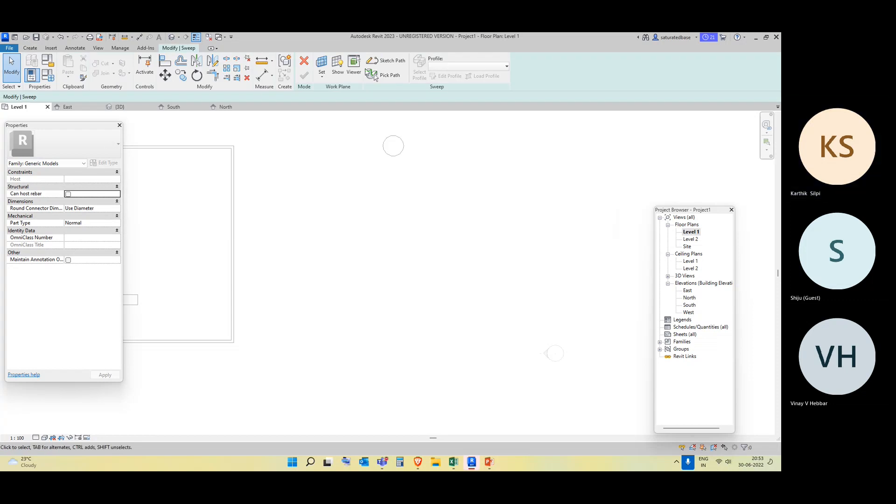
pyautogui.click(398, 60)
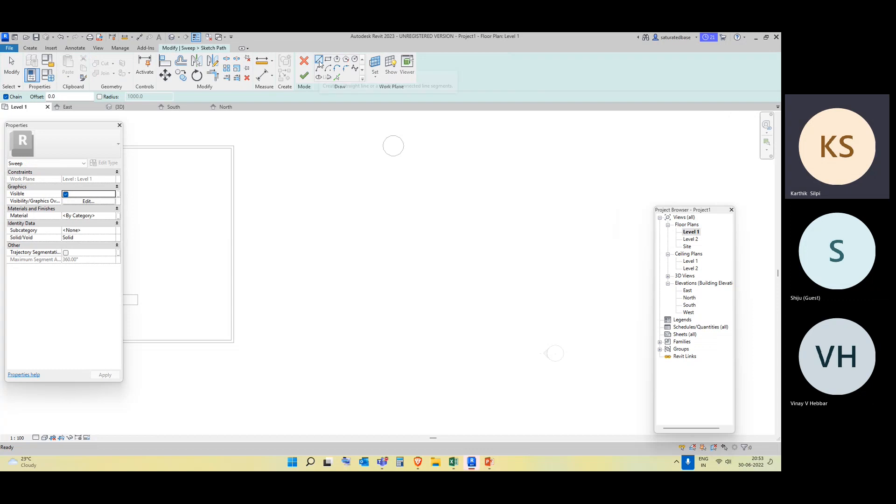
pyautogui.click(324, 190)
pyautogui.click(323, 250)
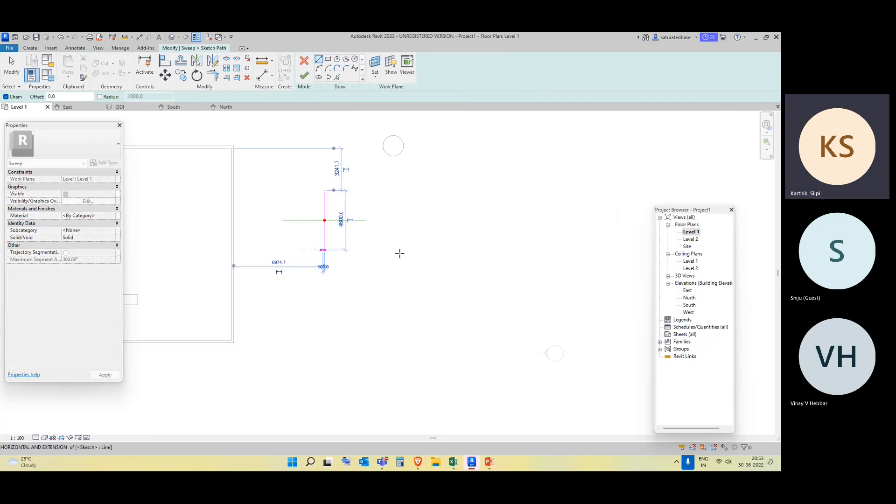
pyautogui.click(403, 251)
pyautogui.click(403, 314)
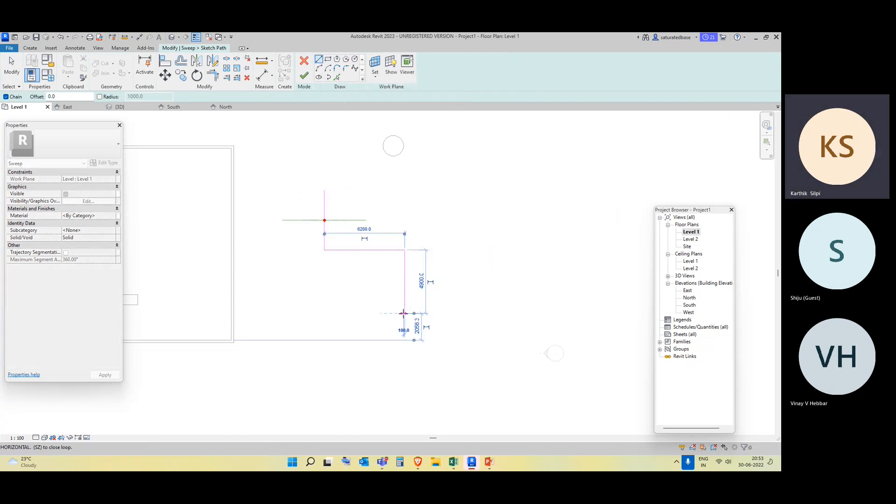
pyautogui.press('Escape')
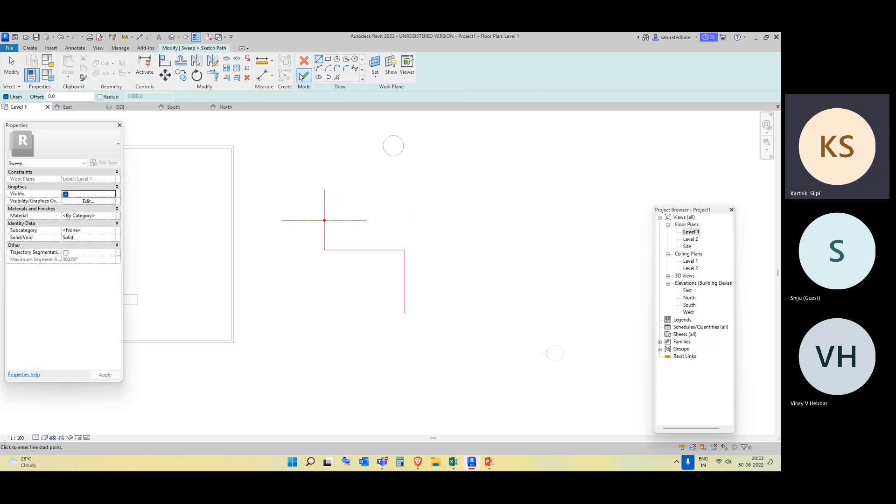
pyautogui.click(303, 77)
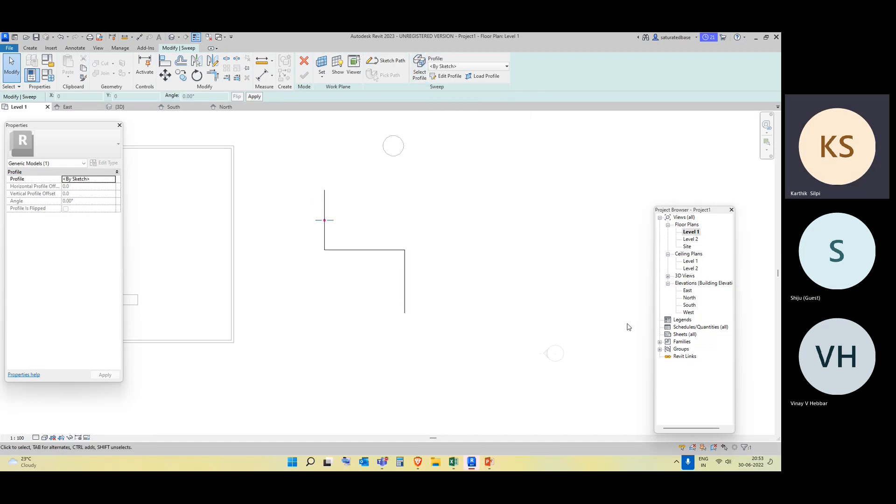
# Open the East elevation at the sweep's profile plane and try to edit the profile by sketch.
pyautogui.doubleClick(688, 291)
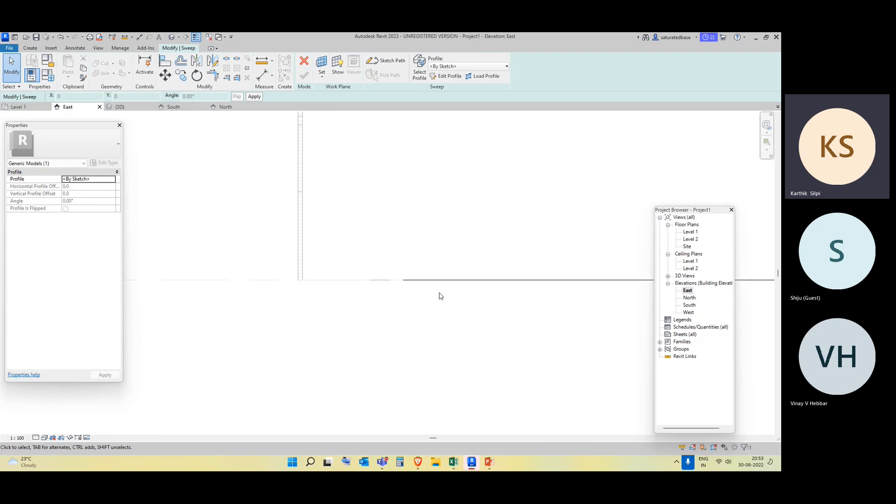
pyautogui.scroll(5, 438, 294)
pyautogui.scroll(2, 532, 268)
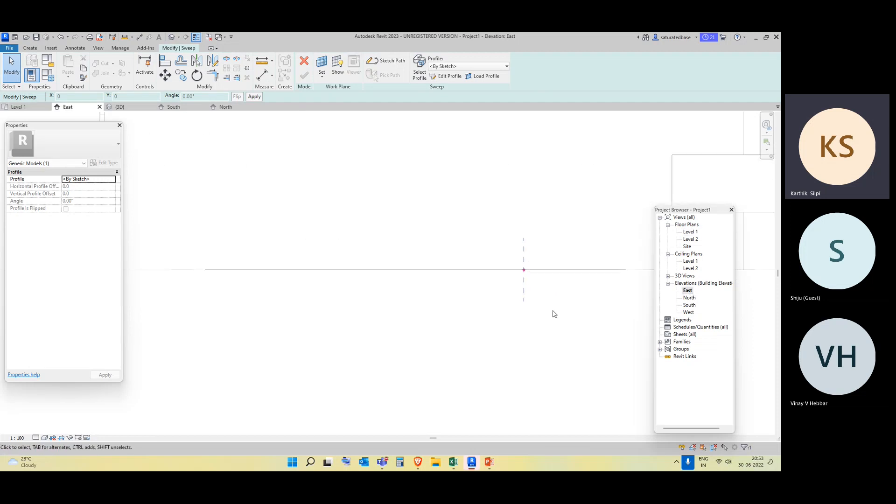
pyautogui.moveTo(555, 319)
pyautogui.mouseDown(button='middle')
pyautogui.moveTo(408, 306)
pyautogui.moveTo(406, 297)
pyautogui.mouseUp(button='middle')
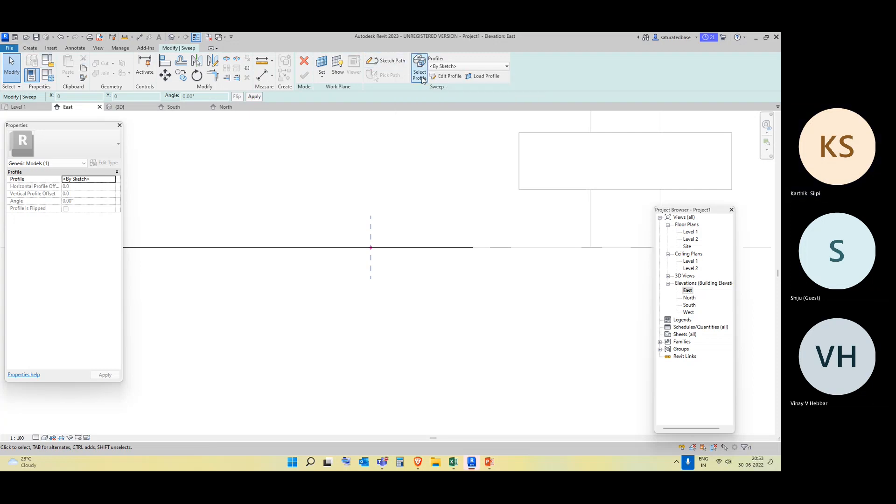
pyautogui.click(447, 68)
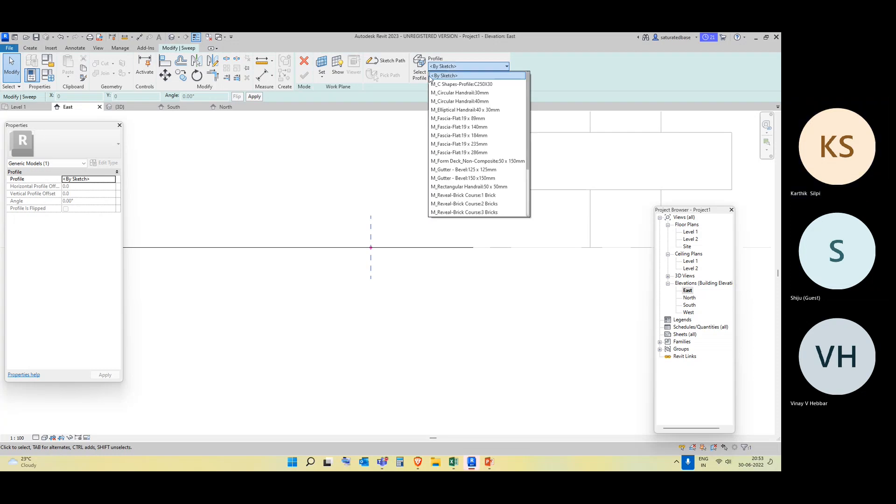
pyautogui.click(439, 76)
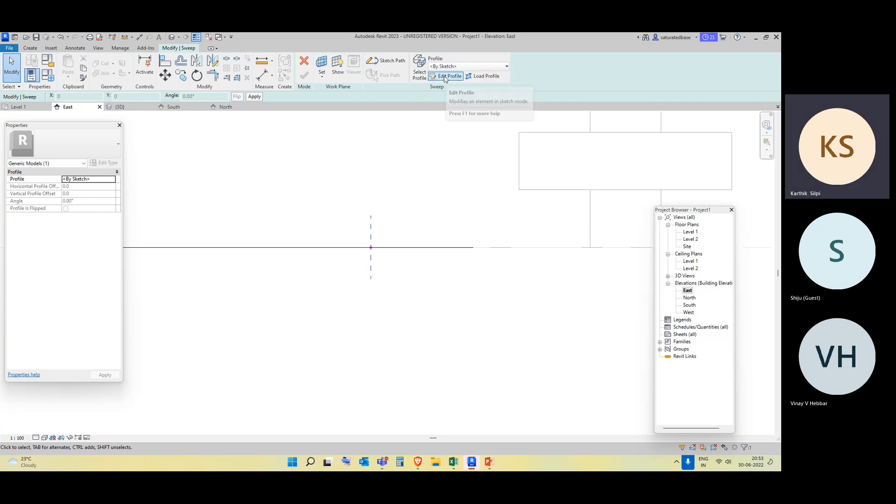
pyautogui.click(446, 77)
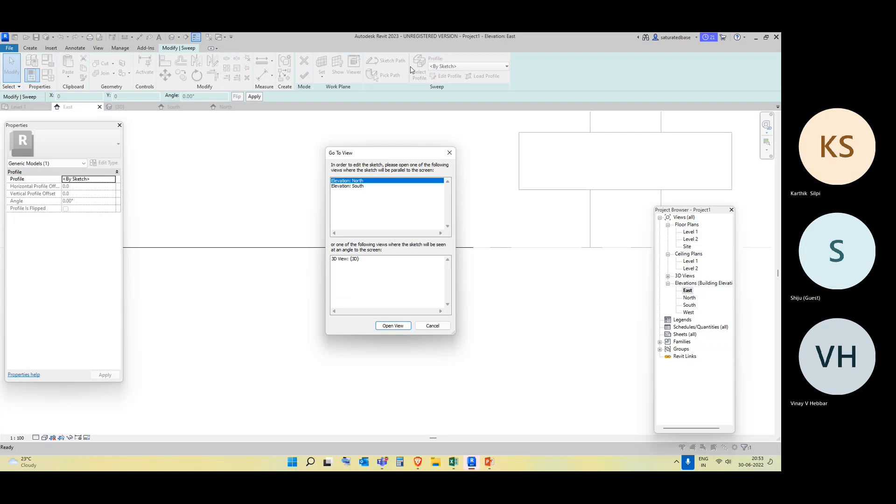
pyautogui.click(444, 153)
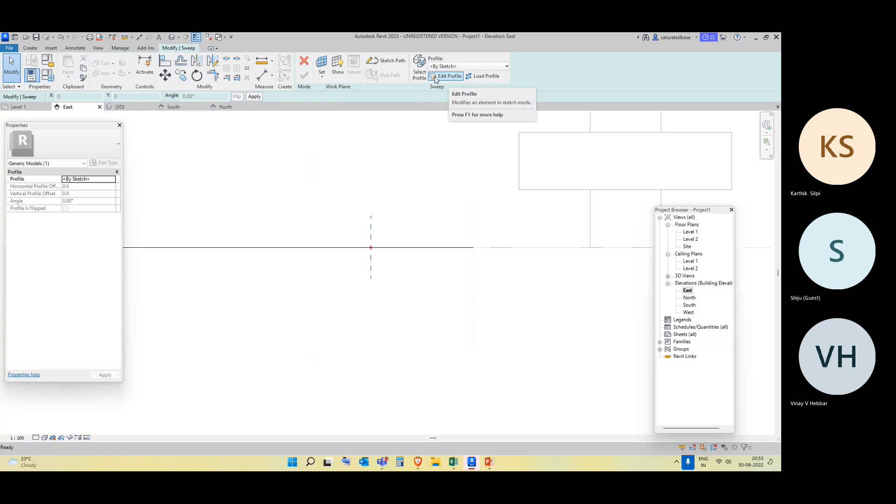
# Assign the loaded profile M_C Shapes-Profile:C250X30 to the sweep and finish it.
pyautogui.click(446, 66)
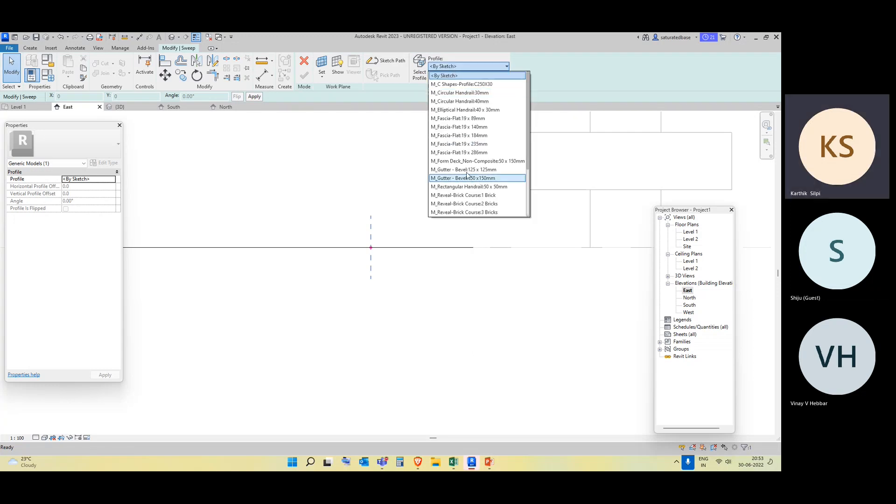
pyautogui.click(462, 84)
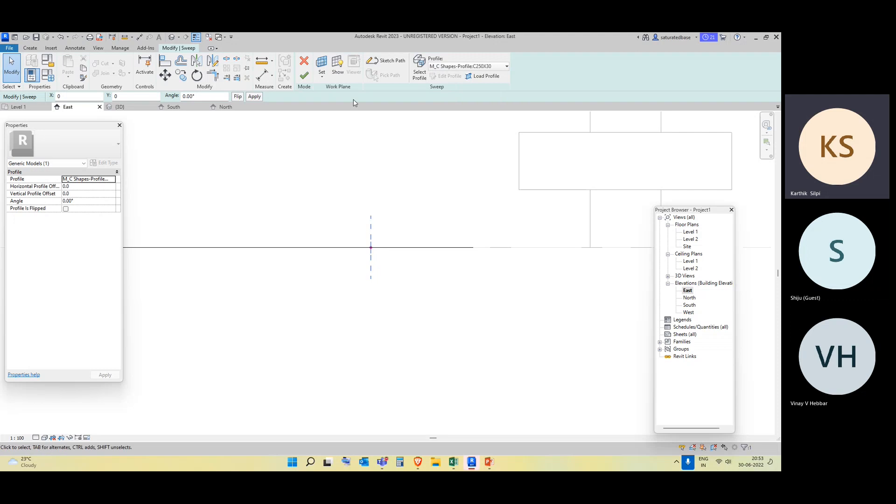
pyautogui.click(304, 76)
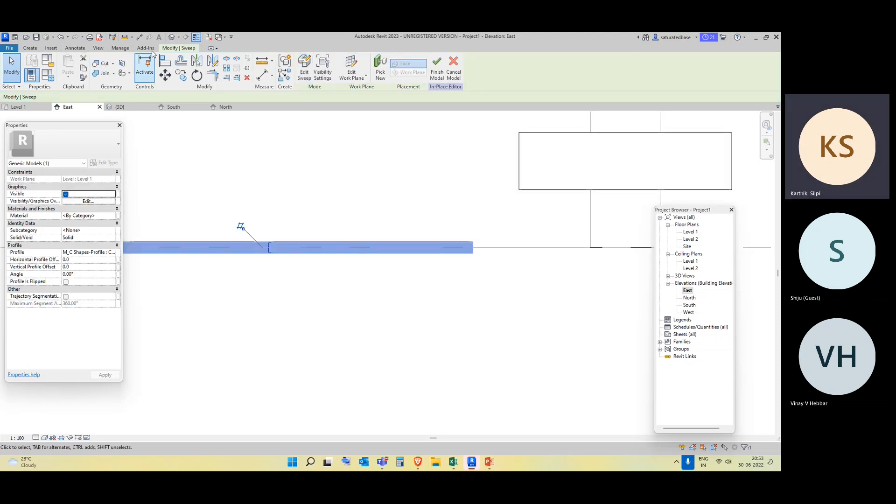
# Examine the swept channel in the 3D view from above and from the front.
pyautogui.click(120, 107)
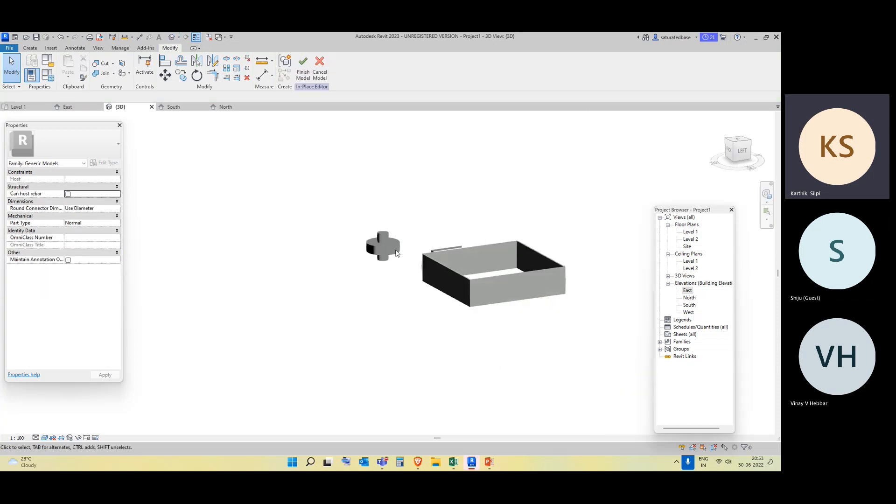
pyautogui.keyDown('shift'); pyautogui.moveTo(504, 294); pyautogui.dragTo(403, 343, button='middle'); pyautogui.keyUp('shift')
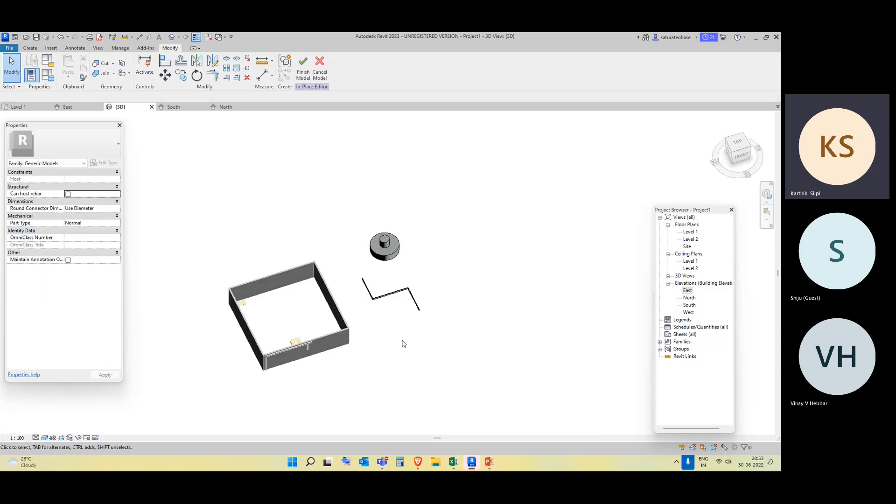
pyautogui.scroll(5, 403, 344)
pyautogui.scroll(-2, 342, 248)
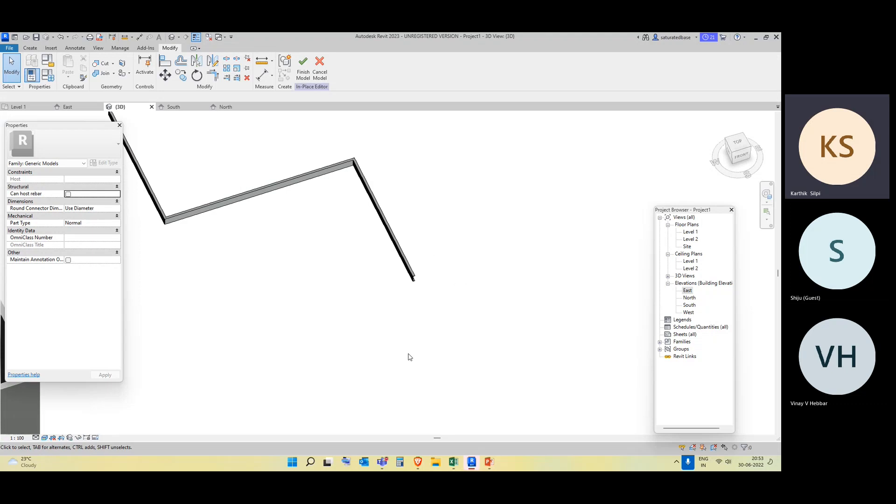
pyautogui.scroll(3, 392, 265)
pyautogui.keyDown('shift'); pyautogui.moveTo(497, 350); pyautogui.dragTo(387, 244, button='middle'); pyautogui.keyUp('shift')
pyautogui.moveTo(243, 195); pyautogui.dragTo(354, 298, button='middle')
pyautogui.click(348, 352)
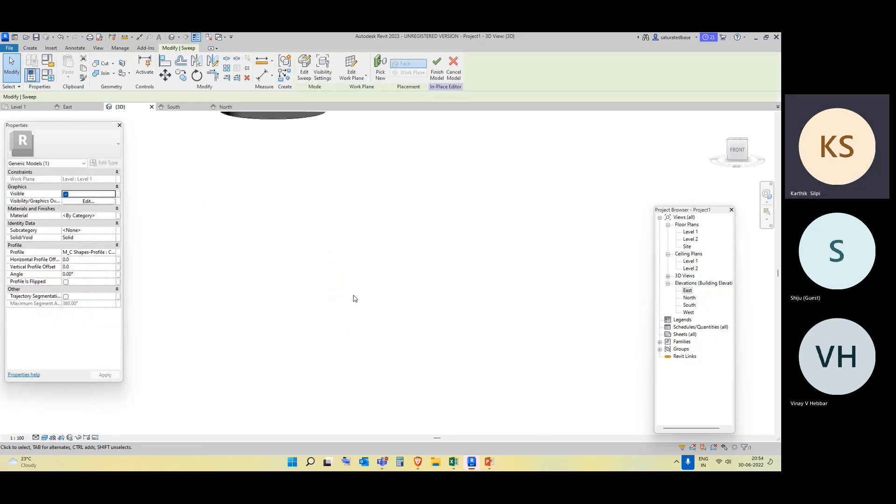
pyautogui.click(355, 299)
# Set the 3D view's visual style to Shaded and inspect the C-shaped end of the sweep.
pyautogui.click(45, 438)
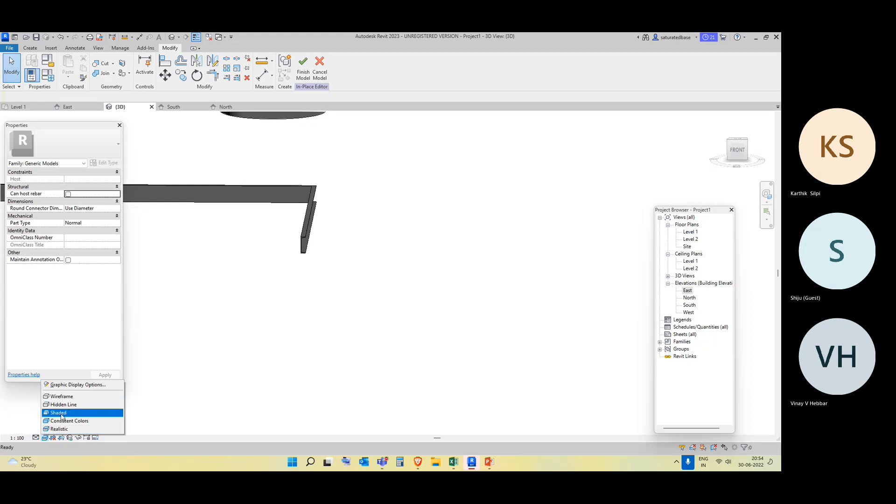
pyautogui.click(61, 413)
pyautogui.keyDown('shift'); pyautogui.moveTo(322, 343); pyautogui.dragTo(356, 376, button='middle'); pyautogui.keyUp('shift')
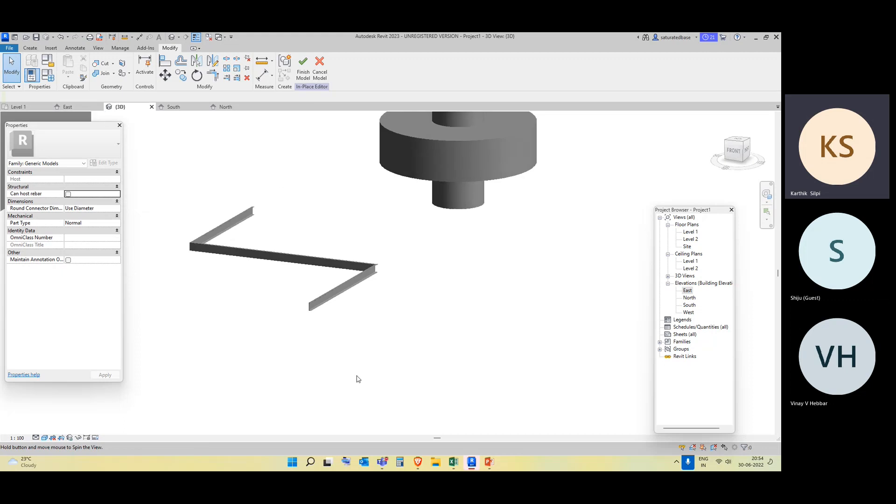
pyautogui.scroll(3, 304, 309)
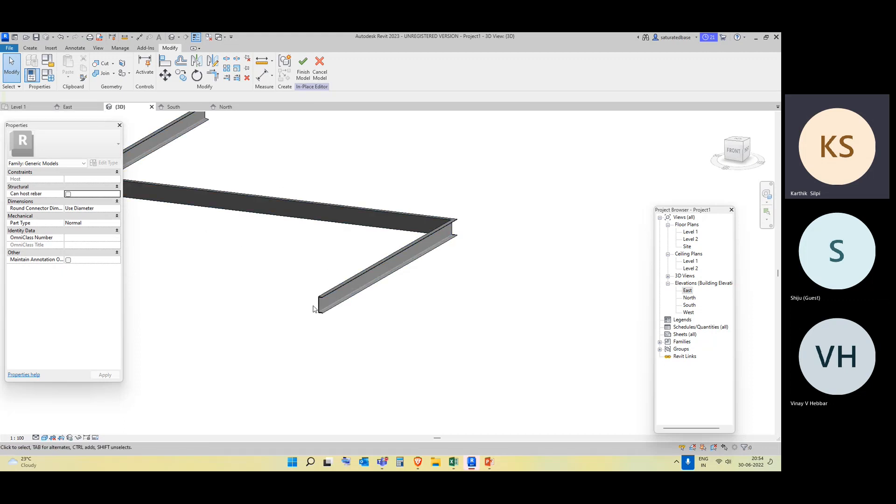
pyautogui.scroll(-3, 300, 226)
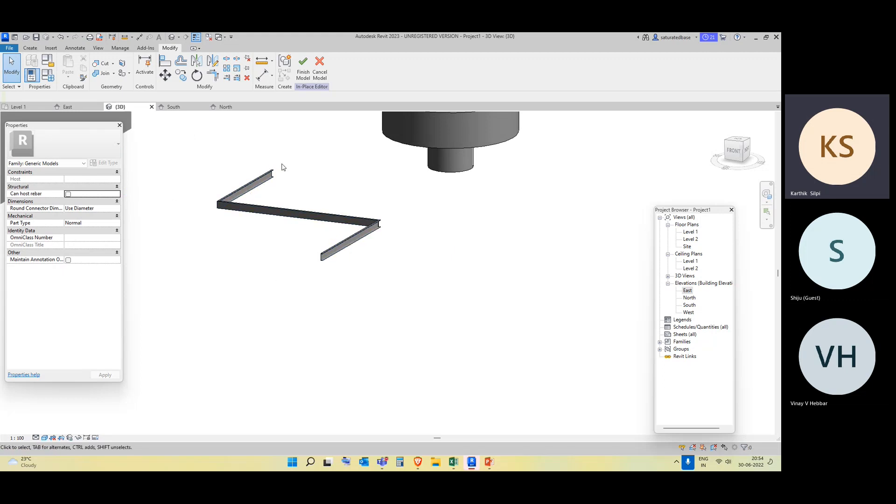
# Finish the in-place model and delete the walls together with all the generic model forms.
pyautogui.scroll(-5, 361, 217)
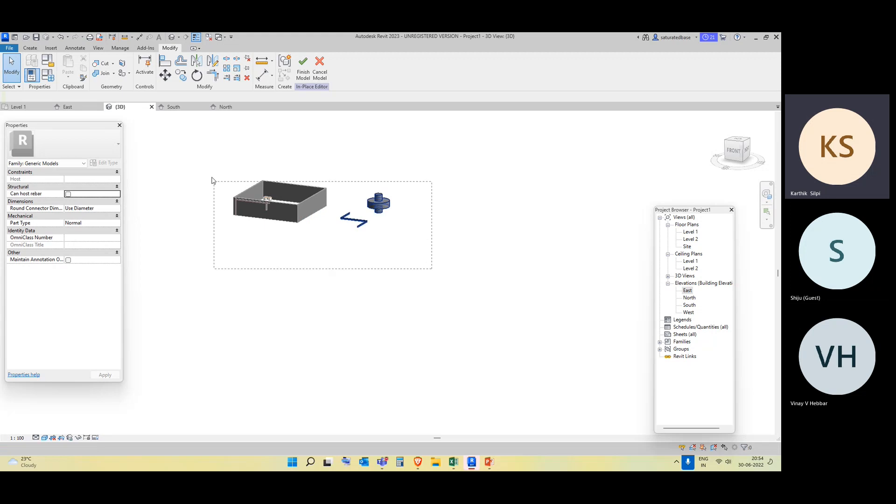
pyautogui.click(440, 69)
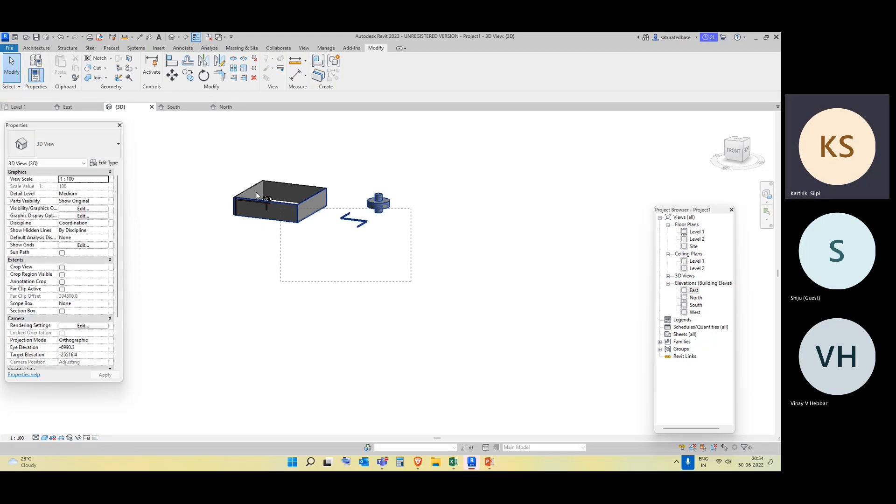
pyautogui.moveTo(410, 224); pyautogui.dragTo(195, 152)
pyautogui.click(195, 152)
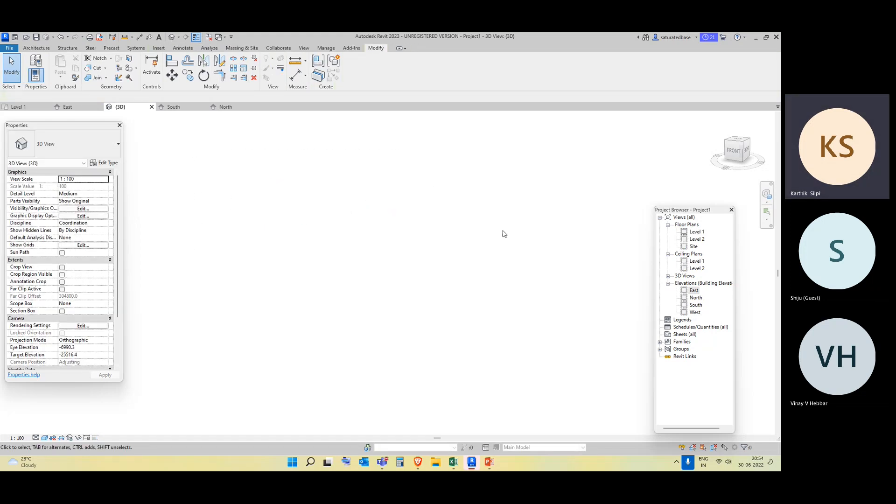
# Open the Level 1 floor plan and start a new in-place model in the Generic Models category.
pyautogui.doubleClick(697, 232)
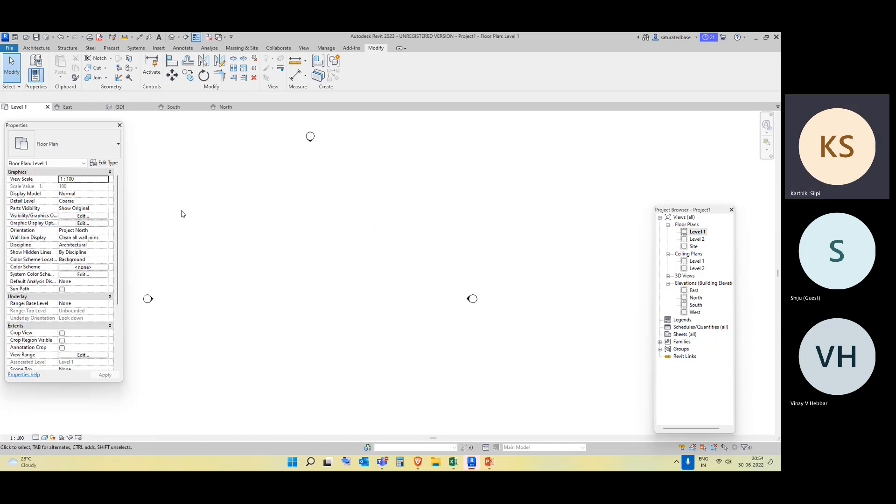
pyautogui.click(46, 50)
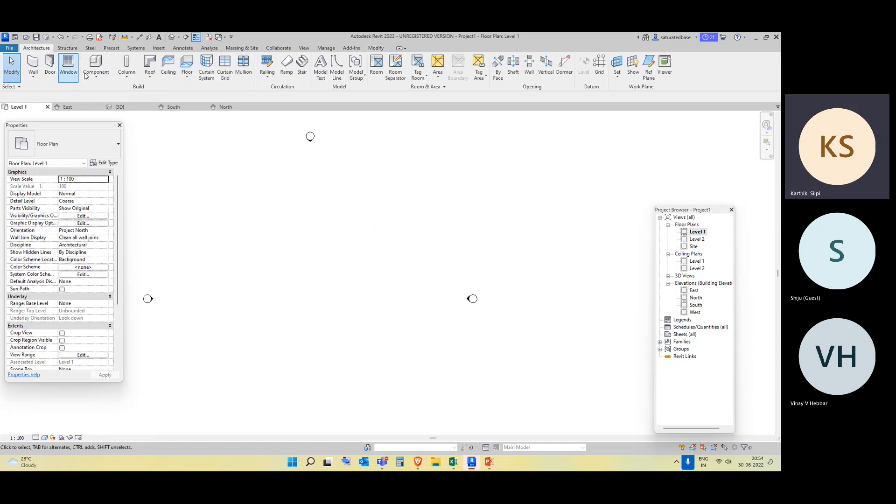
pyautogui.click(98, 76)
pyautogui.click(112, 109)
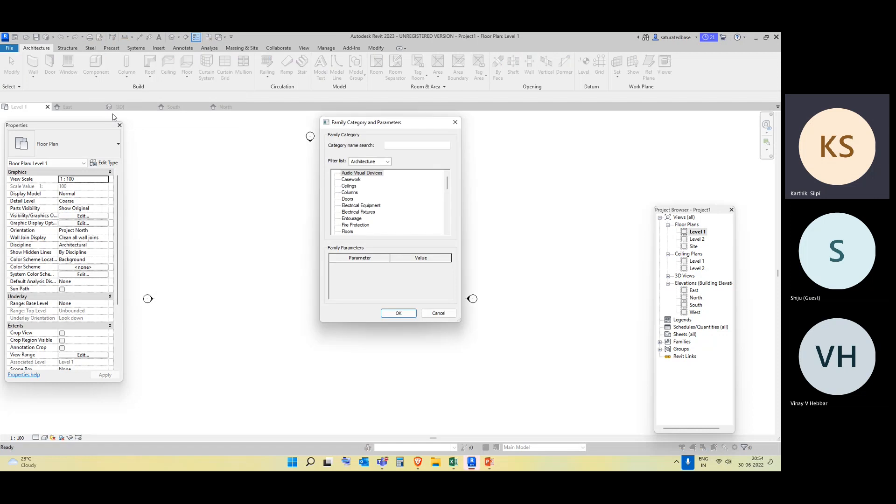
pyautogui.scroll(-3, 345, 213)
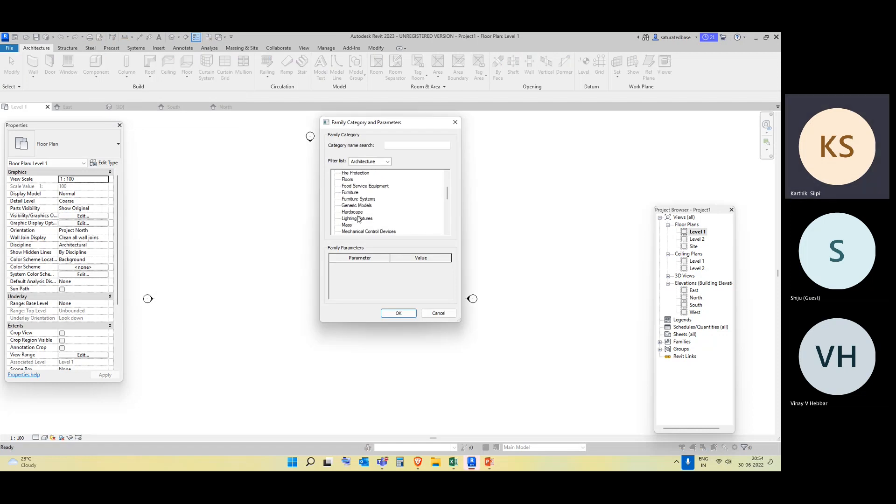
pyautogui.scroll(-1, 354, 214)
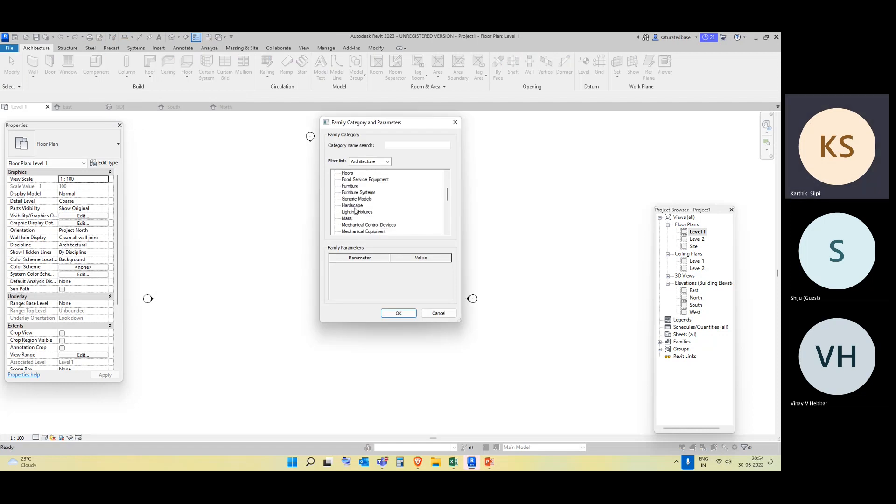
pyautogui.click(357, 199)
pyautogui.click(399, 313)
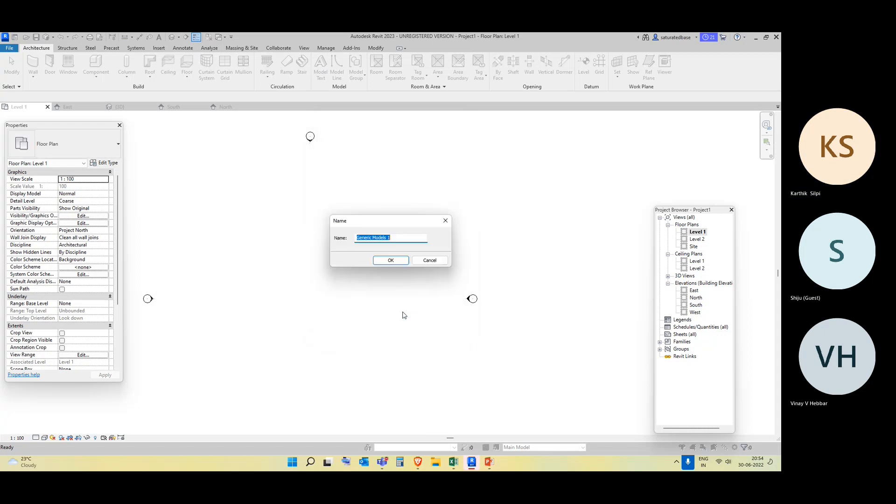
# Accept the default model name and sketch an arc about 13000 mm across as a new sweep's path, finishing the path sketch.
pyautogui.click(390, 260)
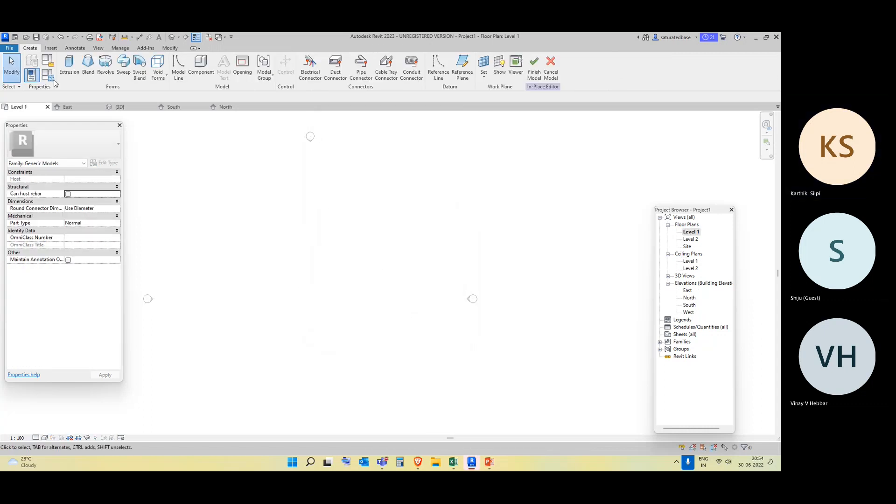
pyautogui.click(124, 71)
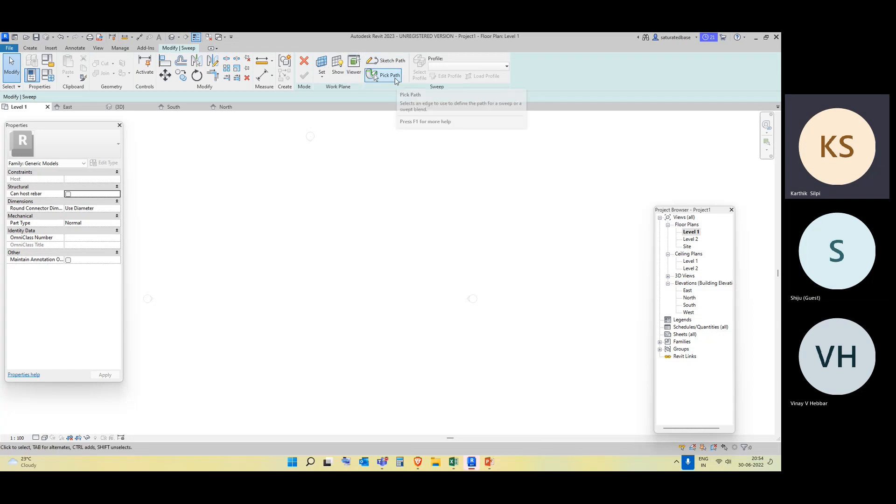
pyautogui.click(392, 60)
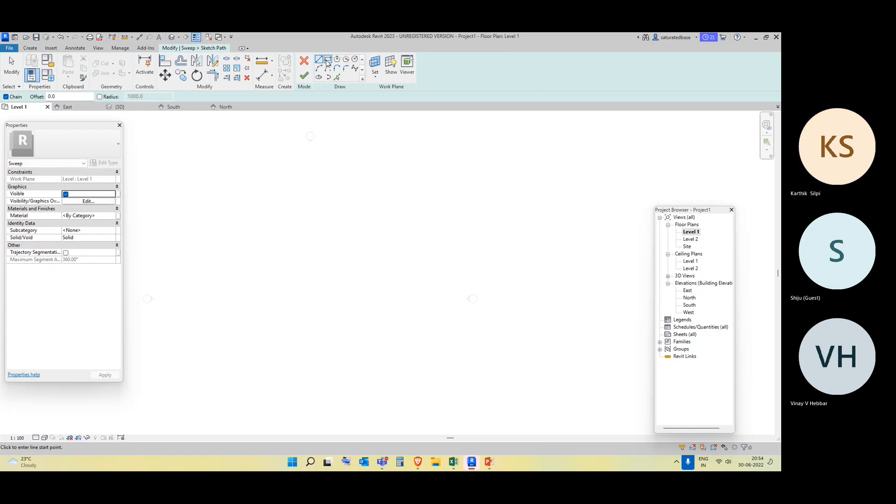
pyautogui.click(251, 258)
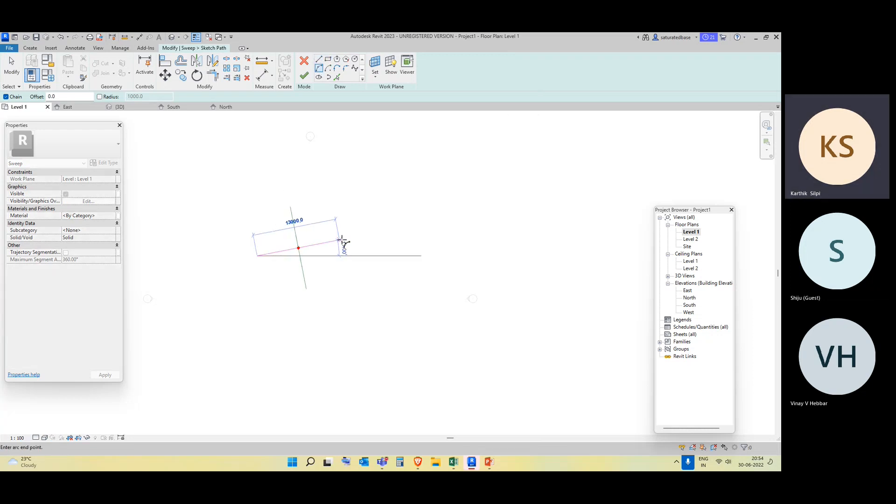
pyautogui.click(347, 240)
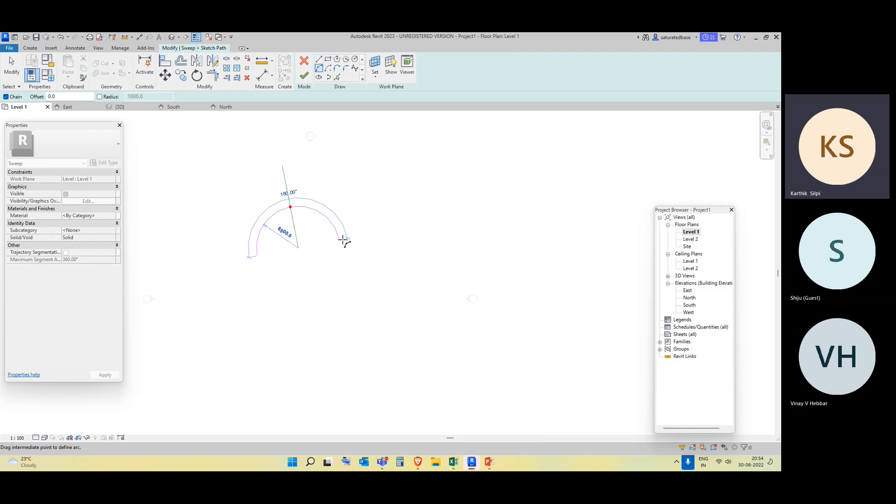
pyautogui.click(275, 226)
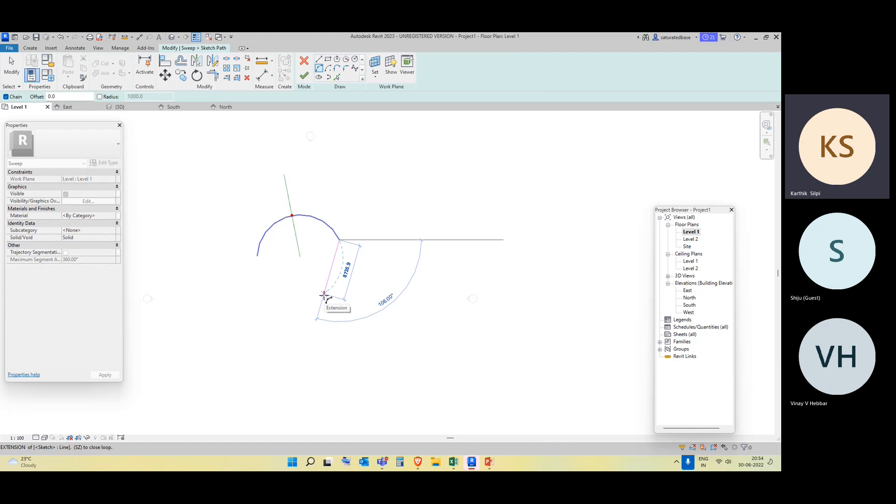
pyautogui.press('Escape')
pyautogui.scroll(2, 280, 268)
pyautogui.press('Escape')
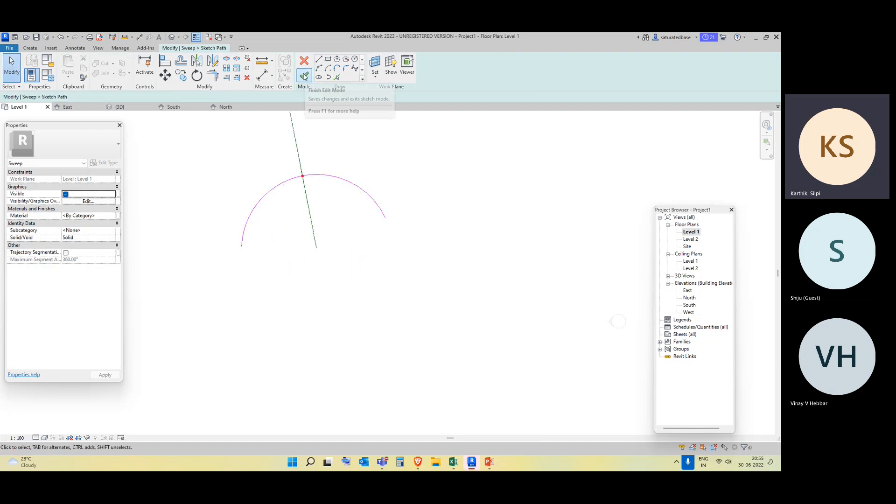
pyautogui.click(304, 76)
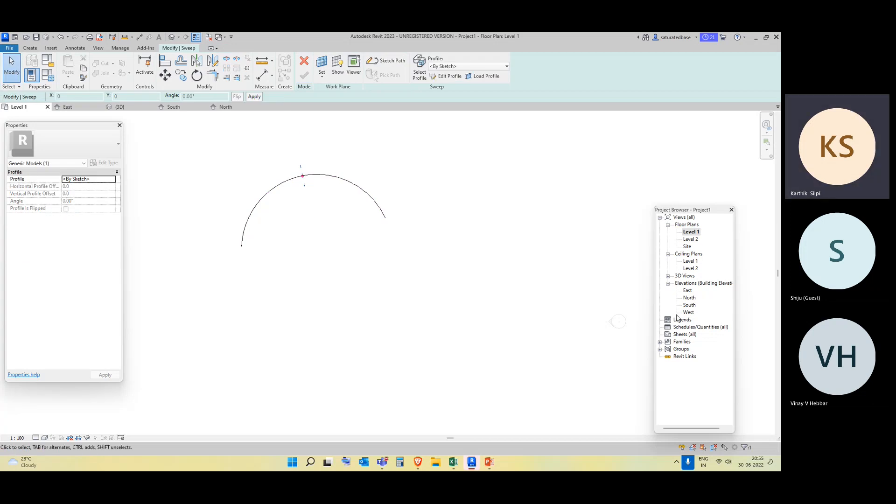
# Examine the arc path and its profile plane in the East and North elevations.
pyautogui.doubleClick(688, 291)
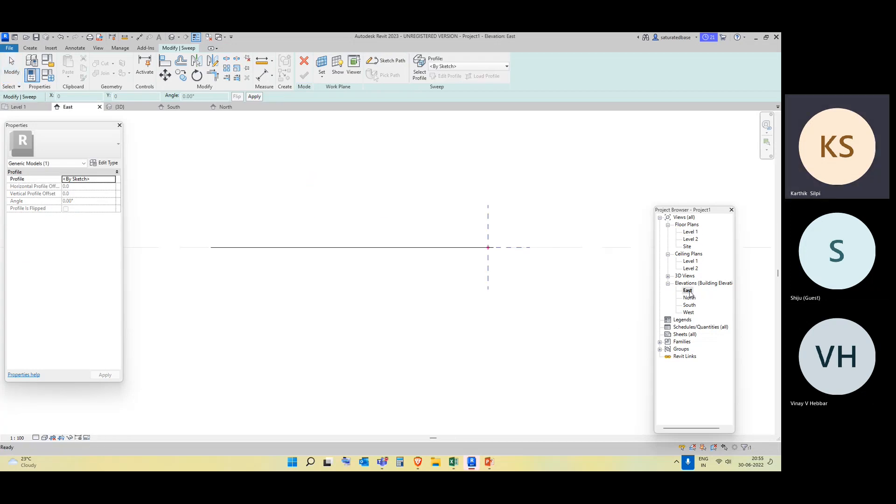
pyautogui.click(690, 298)
pyautogui.doubleClick(689, 299)
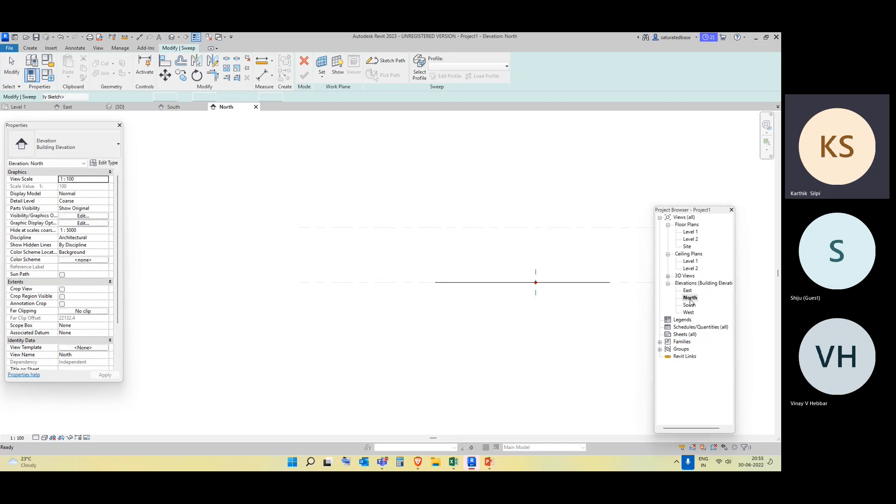
pyautogui.scroll(2, 481, 269)
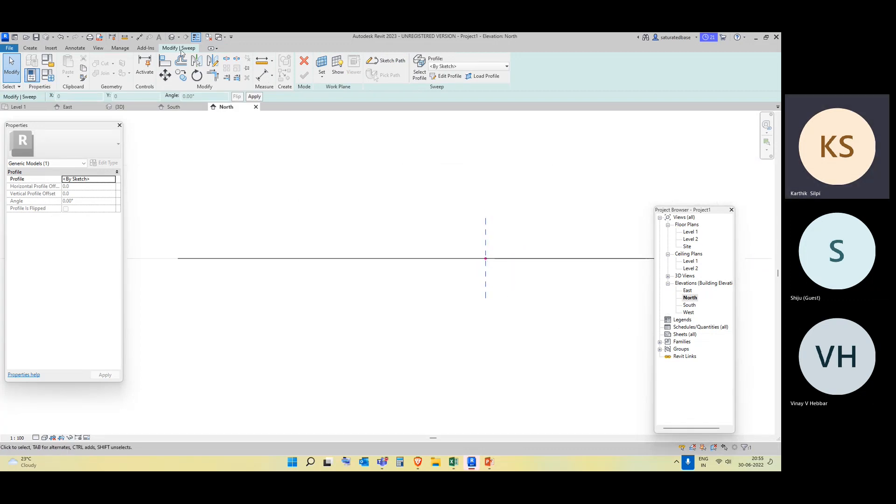
# Open the 3D view and orient it to the Left face, framing the profile plane on the arc path.
pyautogui.click(171, 37)
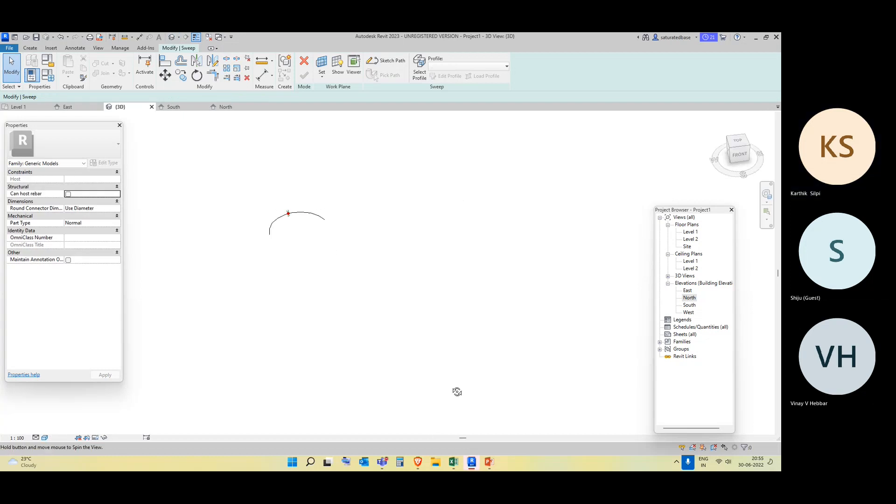
pyautogui.keyDown('shift'); pyautogui.moveTo(457, 392); pyautogui.dragTo(502, 294, button='middle'); pyautogui.keyUp('shift')
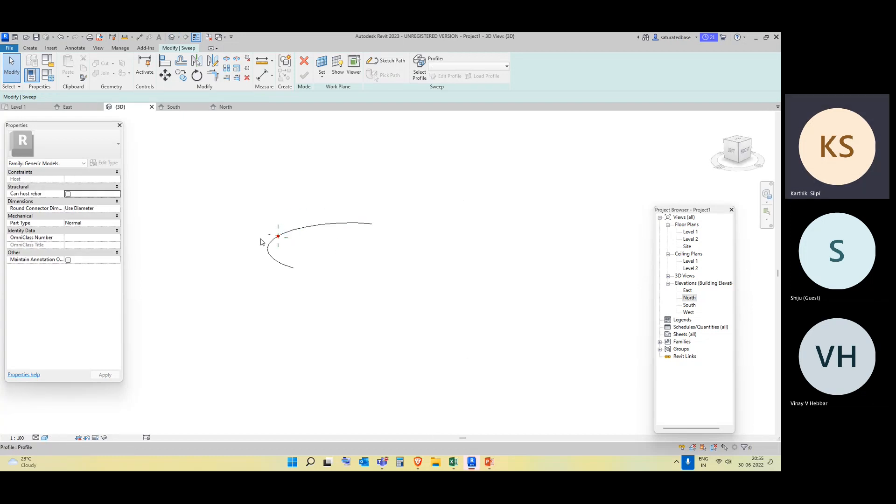
pyautogui.scroll(3, 261, 242)
pyautogui.keyDown('shift'); pyautogui.moveTo(302, 280); pyautogui.dragTo(350, 276, button='middle'); pyautogui.keyUp('shift')
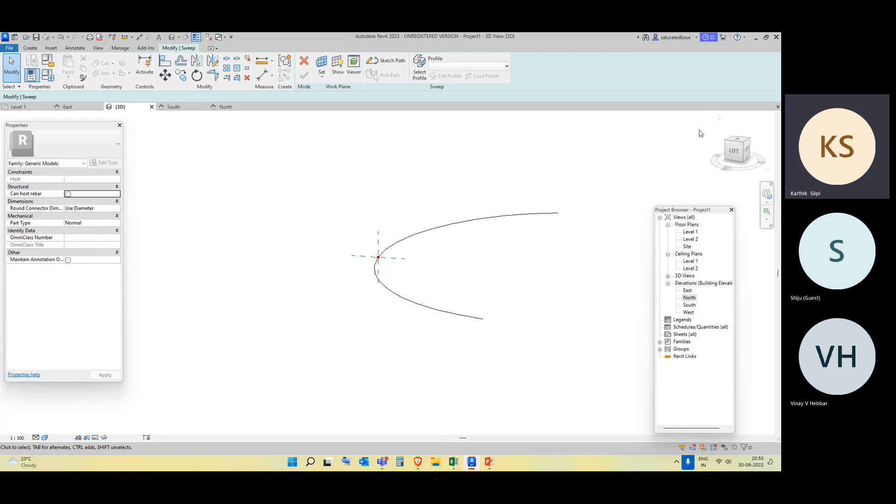
pyautogui.click(735, 152)
pyautogui.moveTo(544, 273); pyautogui.dragTo(582, 279, button='middle')
pyautogui.scroll(5, 181, 267)
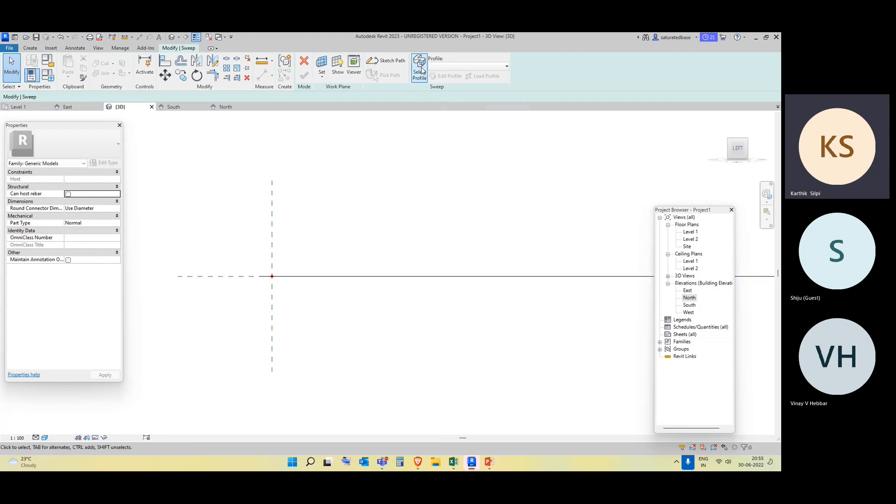
# Select the sweep's profile and review the available profile families, keeping <By Sketch>.
pyautogui.click(456, 67)
pyautogui.click(417, 72)
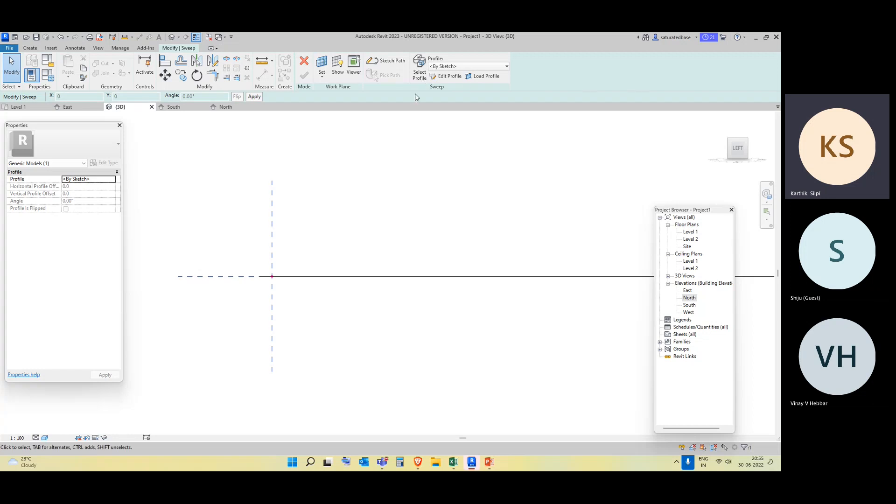
pyautogui.click(462, 66)
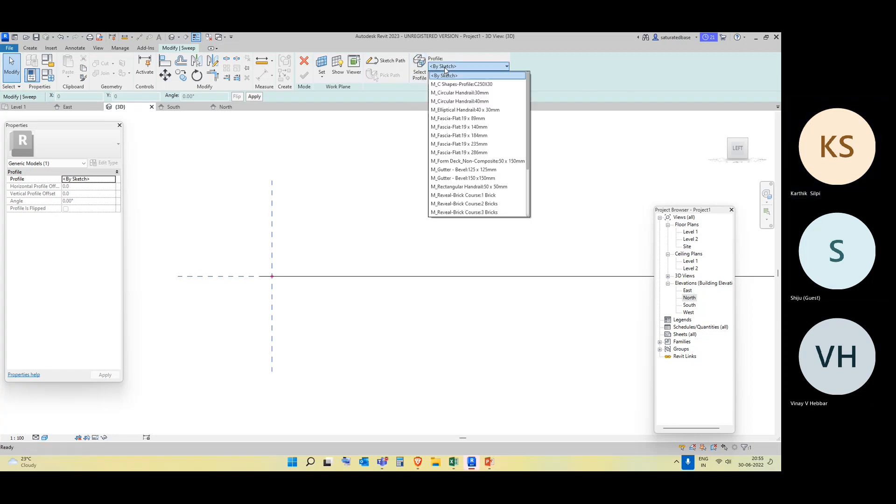
pyautogui.scroll(-3, 463, 141)
pyautogui.scroll(3, 463, 142)
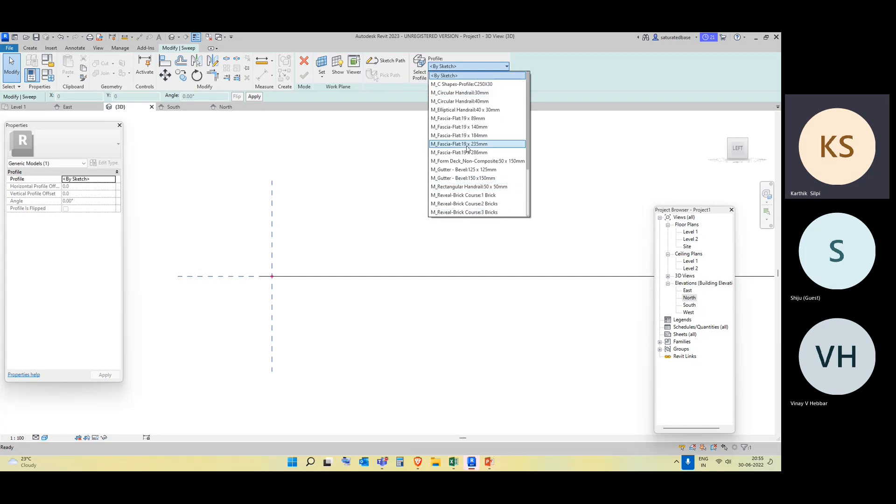
pyautogui.click(560, 83)
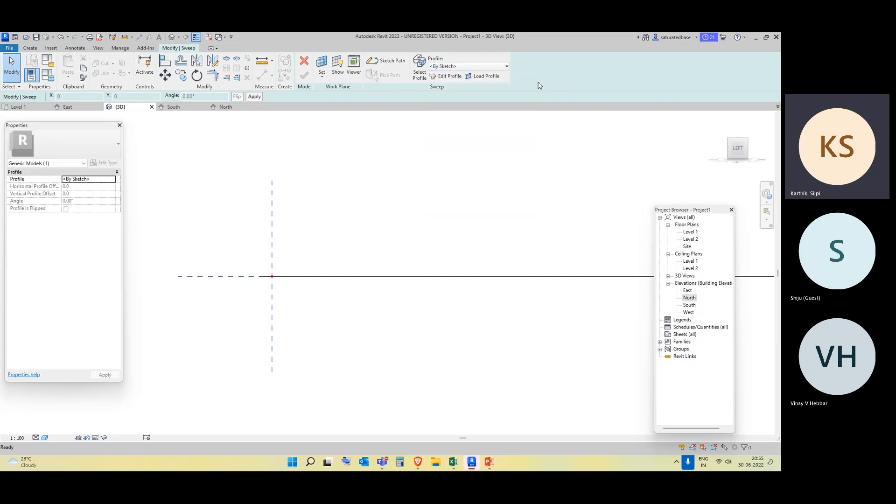
# Edit the sweep profile and sketch a circle centred on the intersection of the path and the profile plane.
pyautogui.click(447, 76)
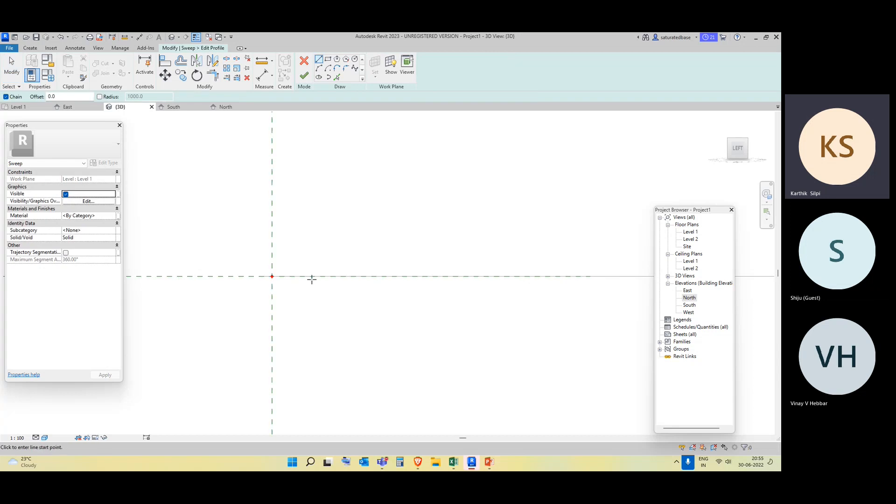
pyautogui.click(354, 59)
pyautogui.click(272, 277)
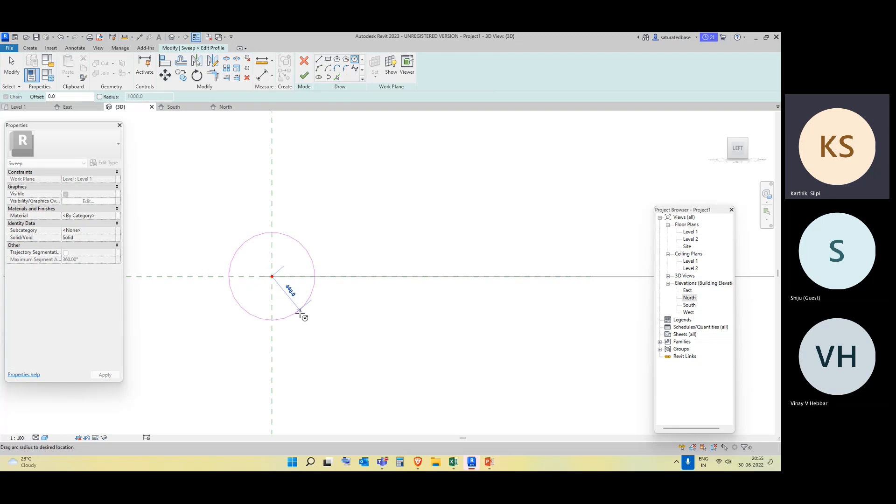
pyautogui.click(310, 316)
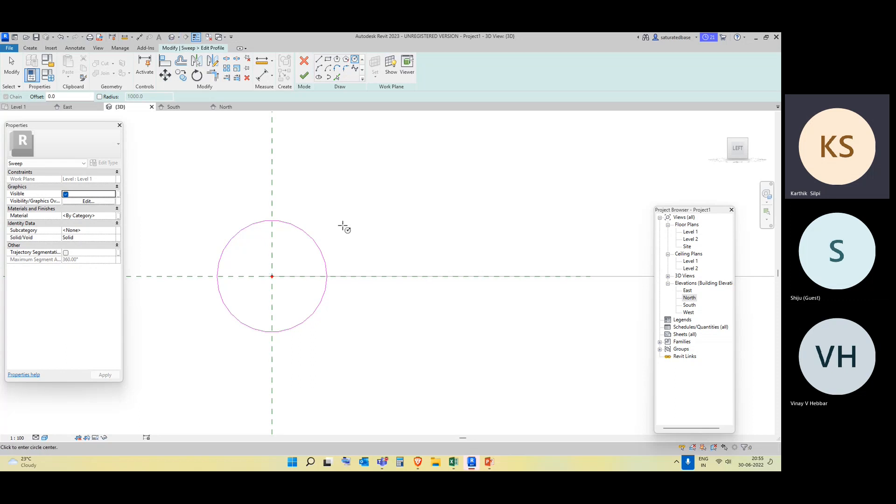
pyautogui.press('Escape')
# Set the 3D view to a corner orientation, finish the circular profile and complete the sweep.
pyautogui.click(747, 138)
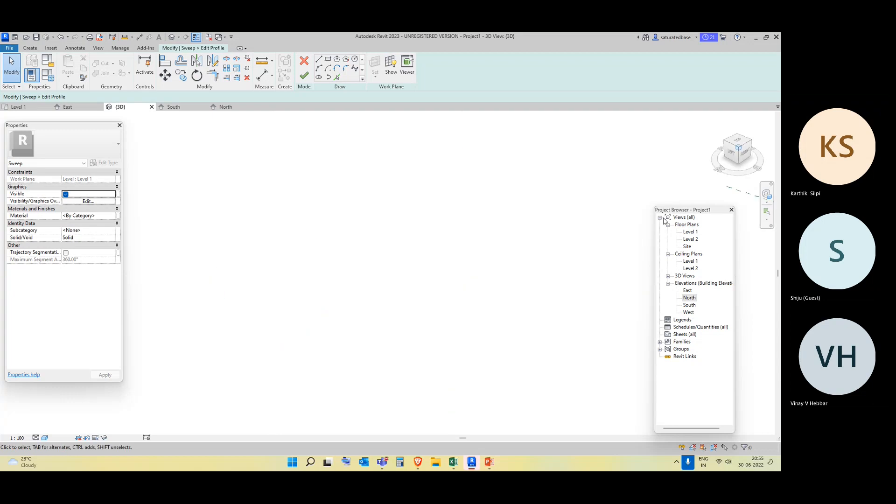
pyautogui.scroll(-2, 432, 284)
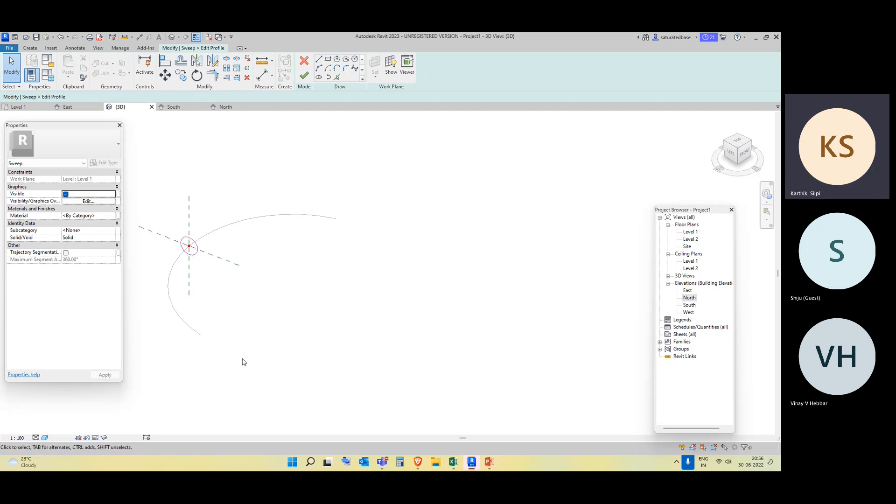
pyautogui.click(308, 80)
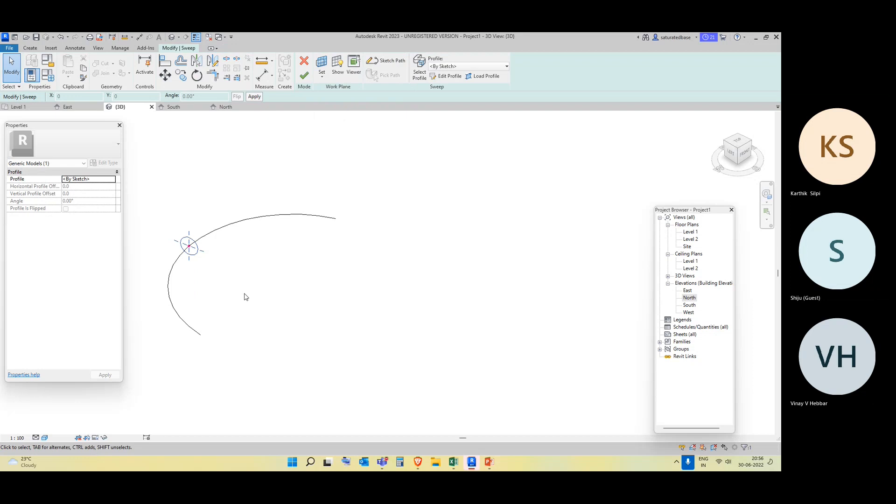
pyautogui.click(304, 75)
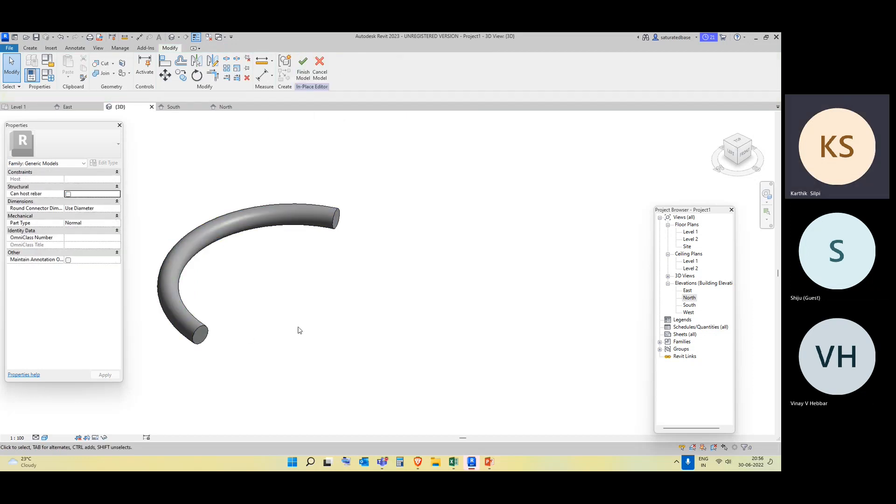
# Inspect the curved tube and its round ends from different angles in the 3D view.
pyautogui.moveTo(298, 337); pyautogui.dragTo(404, 276, button='middle')
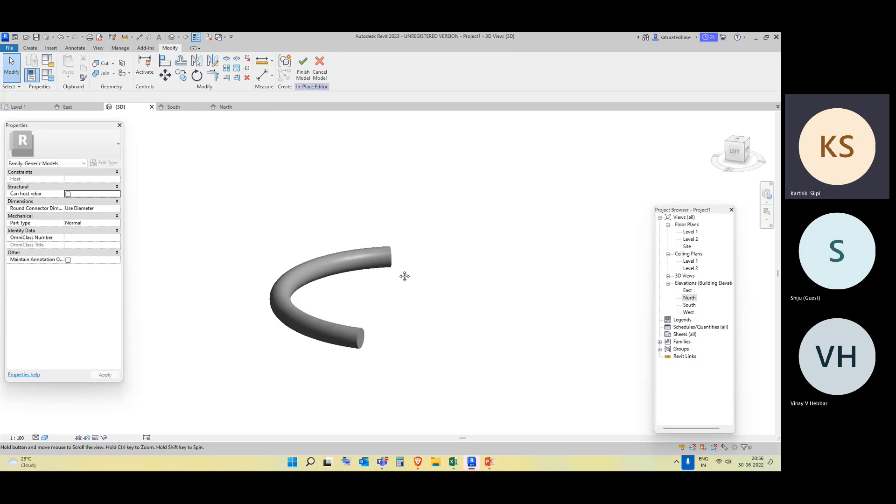
pyautogui.click(358, 351)
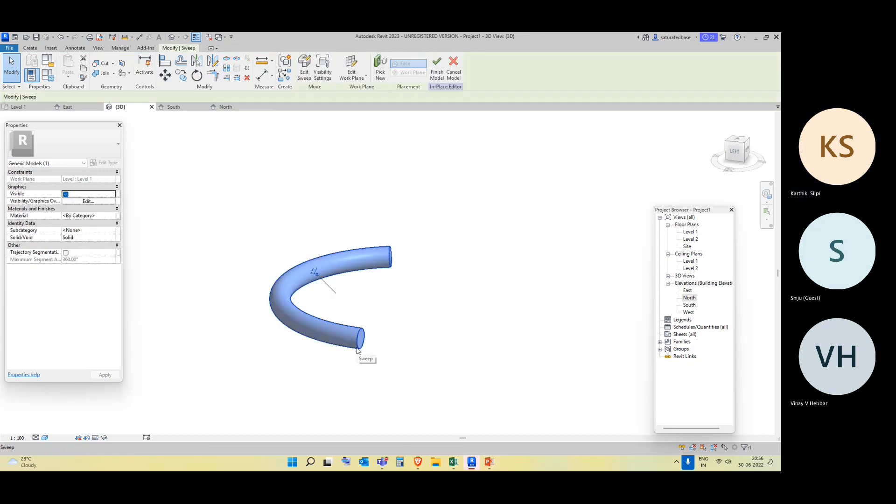
pyautogui.keyDown('shift'); pyautogui.moveTo(366, 360); pyautogui.dragTo(358, 338, button='middle'); pyautogui.keyUp('shift')
pyautogui.scroll(-1, 298, 194)
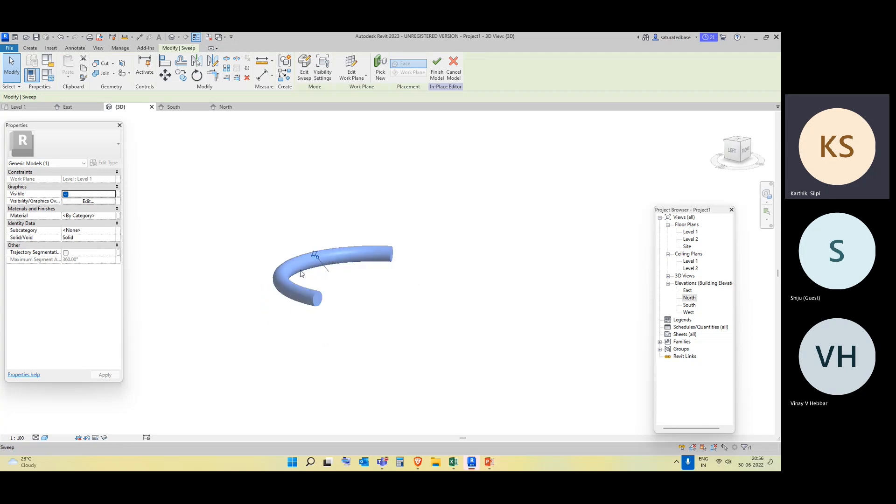
pyautogui.moveTo(303, 308); pyautogui.dragTo(299, 279, button='middle')
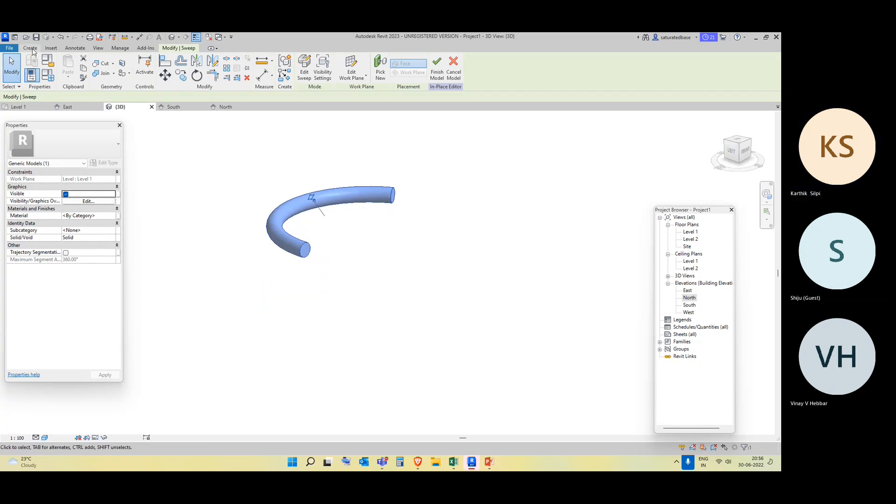
# Start a swept blend in the Level 1 floor plan and sketch a vertical path line about 4300 long below the curved sweep.
pyautogui.click(31, 49)
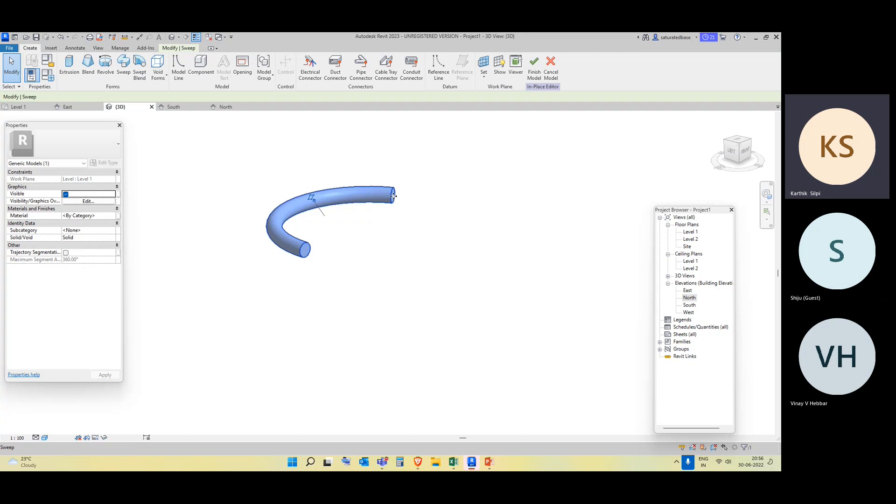
pyautogui.doubleClick(693, 234)
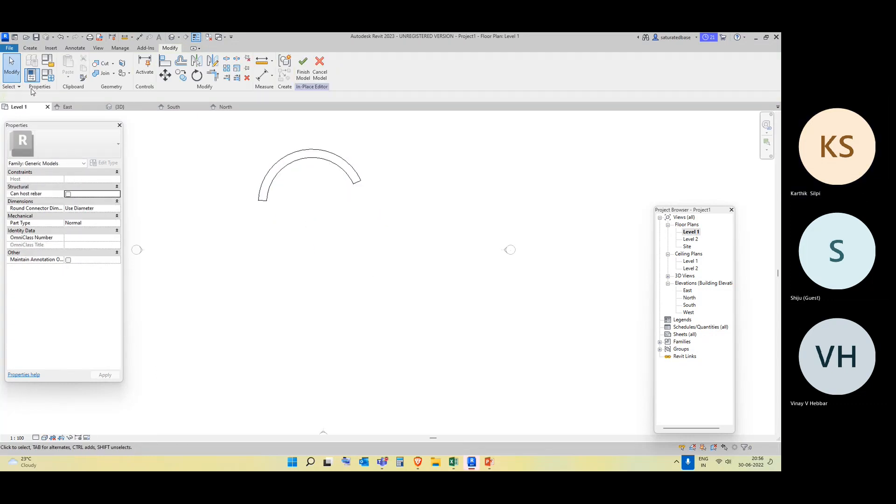
pyautogui.click(31, 48)
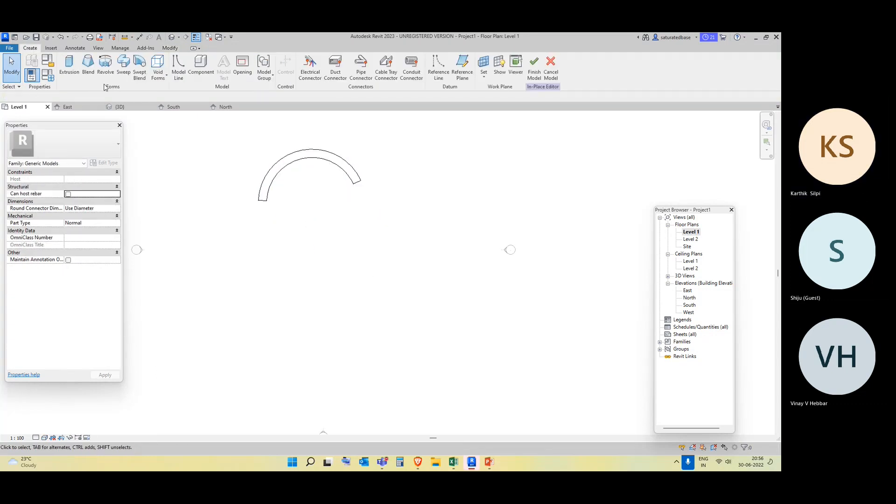
pyautogui.click(140, 75)
pyautogui.click(351, 61)
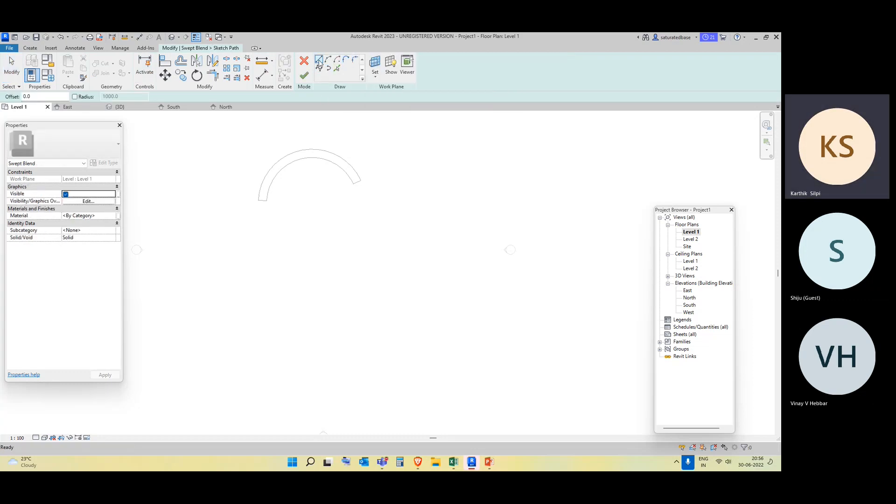
pyautogui.click(266, 269)
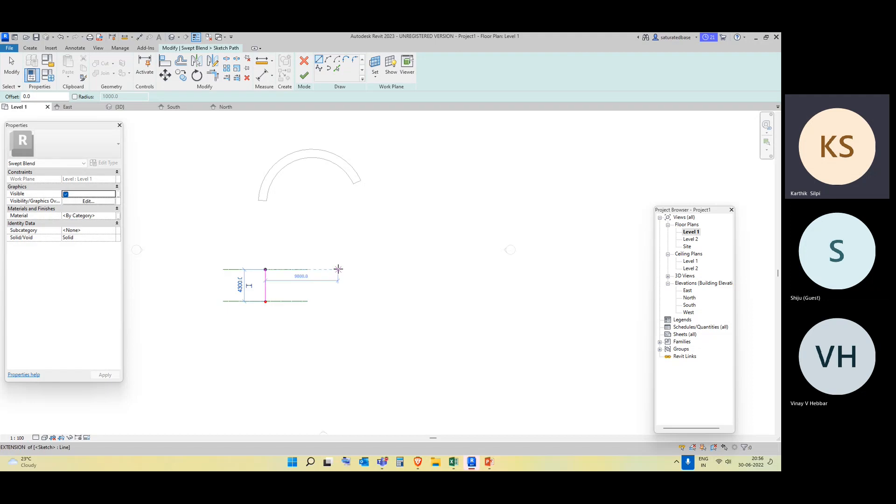
# Sketch a second, detached vertical line about 5700 long to the right of the first path line.
pyautogui.click(338, 269)
pyautogui.click(338, 227)
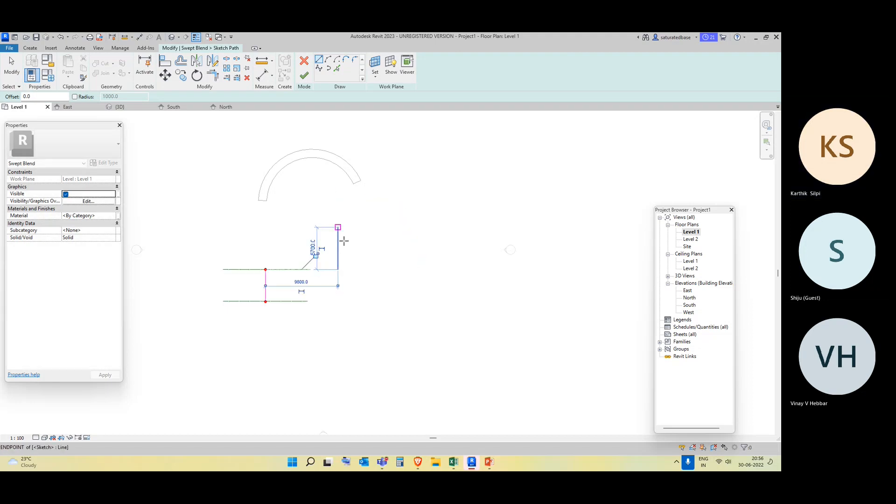
pyautogui.press('Escape')
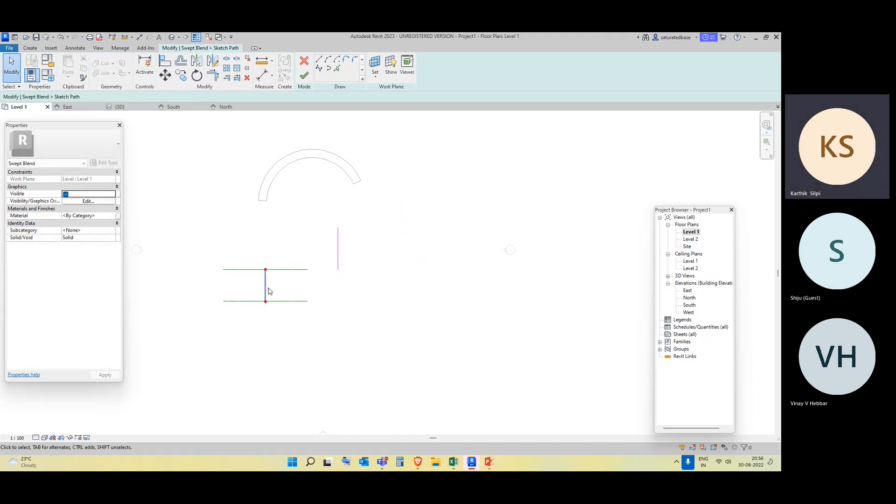
# Try to finish the swept blend path with both lines, and delete the detached second line.
pyautogui.click(303, 75)
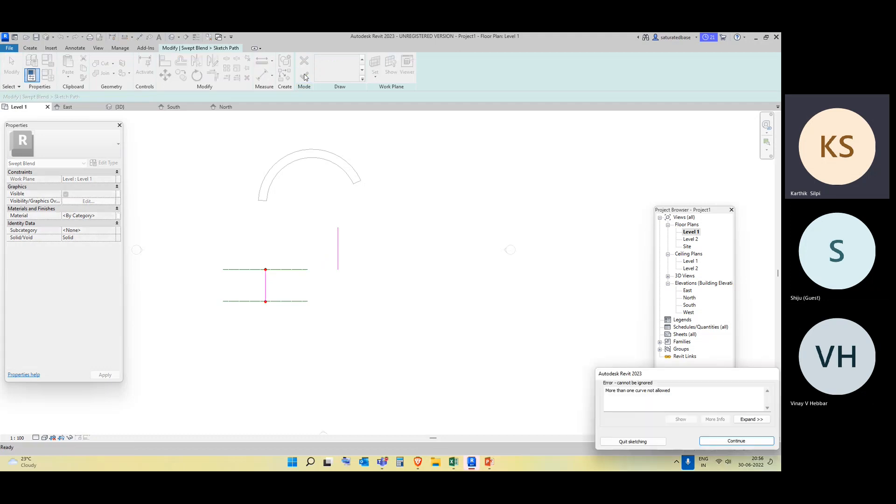
pyautogui.moveTo(615, 373); pyautogui.dragTo(528, 229)
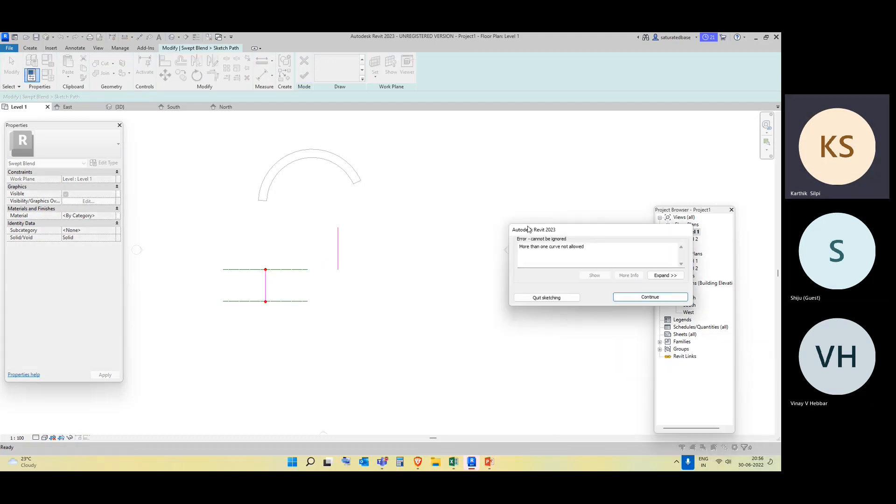
pyautogui.click(635, 299)
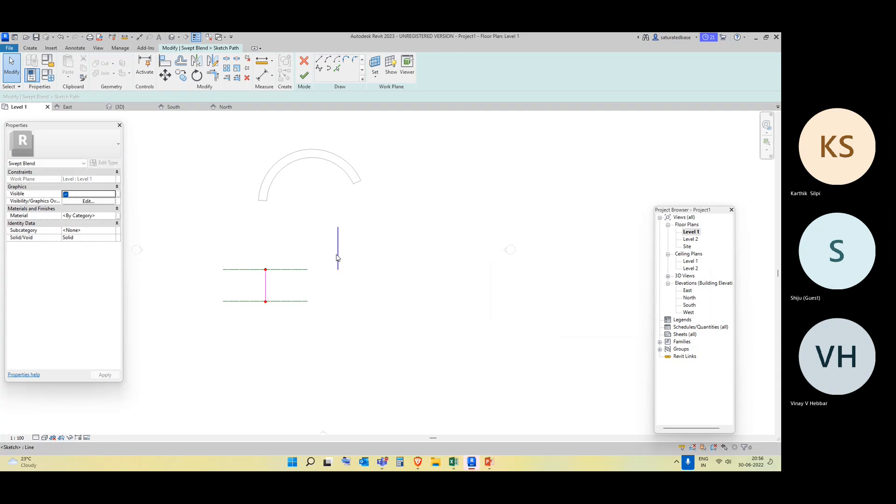
pyautogui.click(337, 258)
pyautogui.press('Delete')
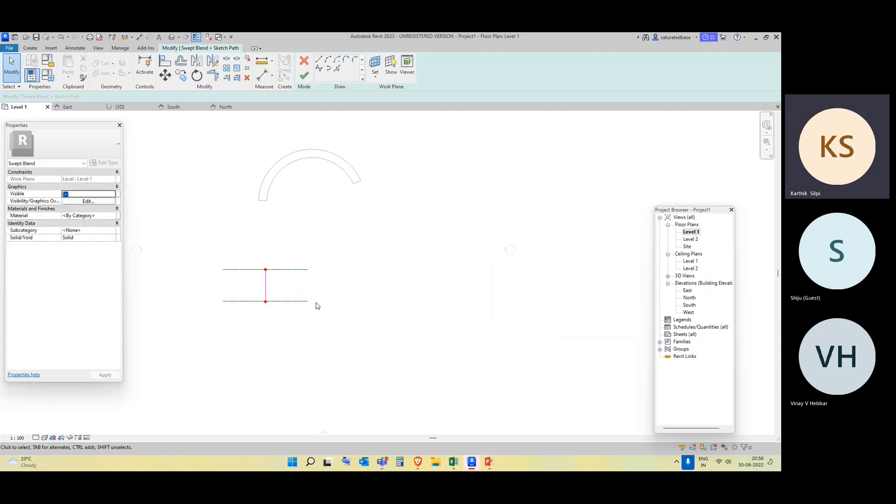
# Replace the straight swept blend path with an S-shaped spline below the existing arc and finish the path sketch.
pyautogui.click(265, 294)
pyautogui.press('Delete')
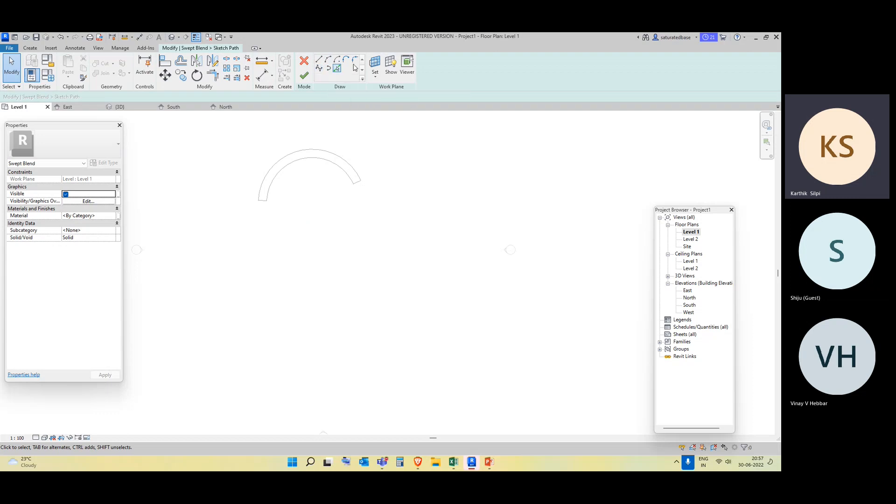
pyautogui.click(319, 68)
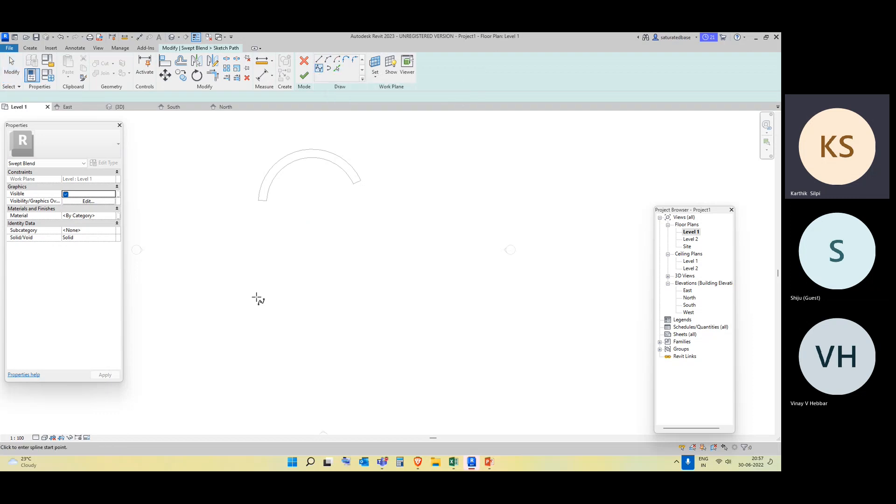
pyautogui.click(256, 297)
pyautogui.click(295, 266)
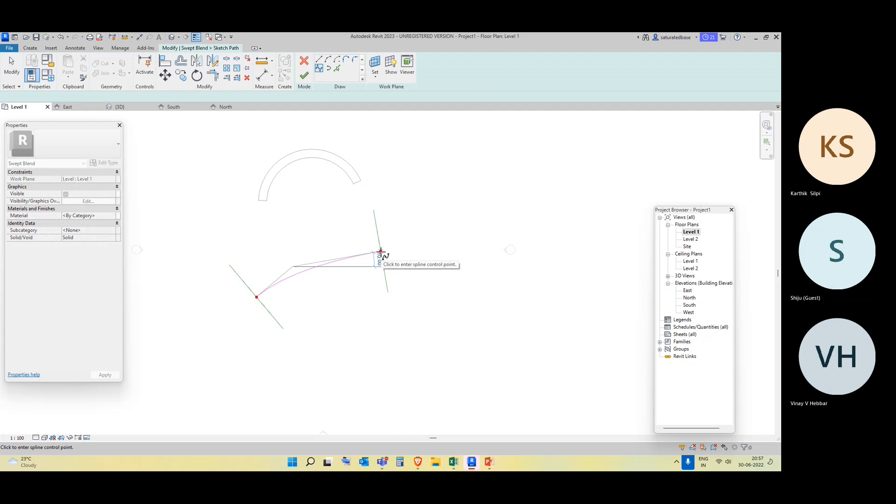
pyautogui.click(381, 252)
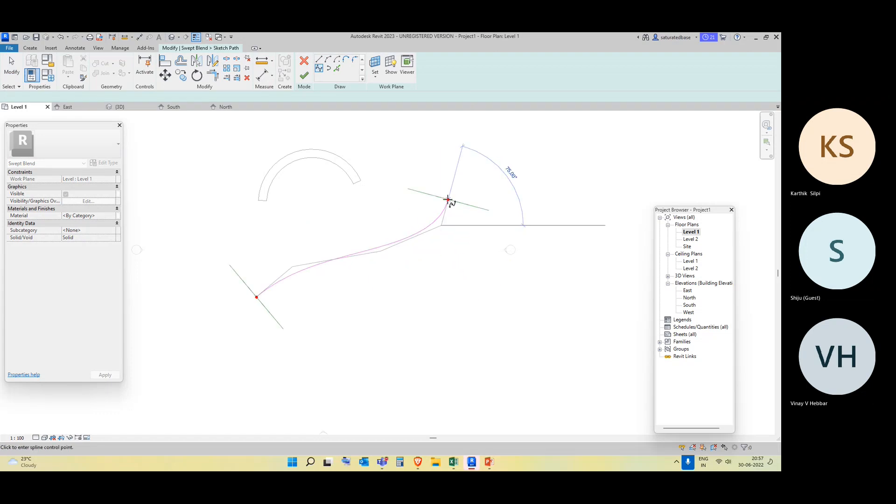
pyautogui.click(448, 200)
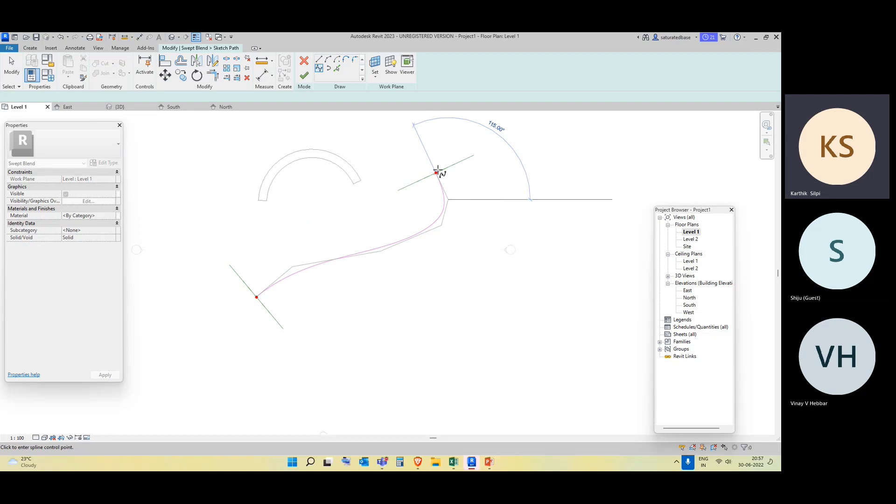
pyautogui.click(308, 76)
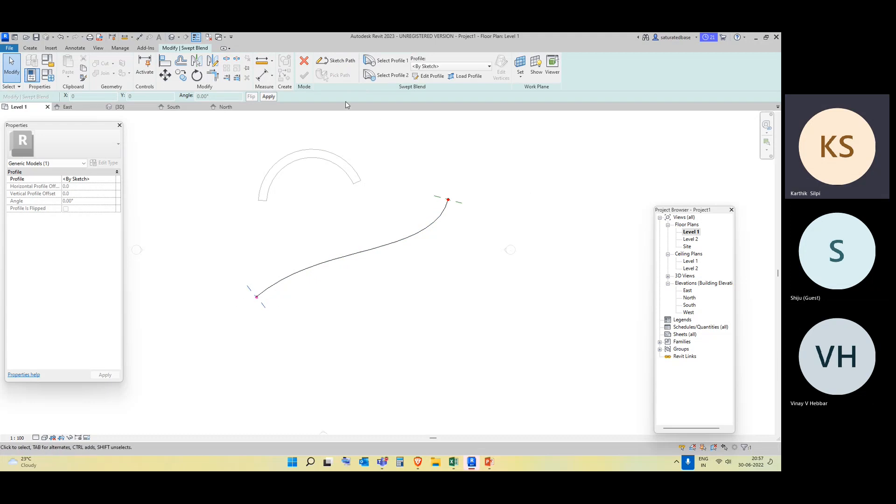
# Sketch the first profile in the 3D view as a circle of about 1100 mm radius centred on the path's start point.
pyautogui.click(379, 62)
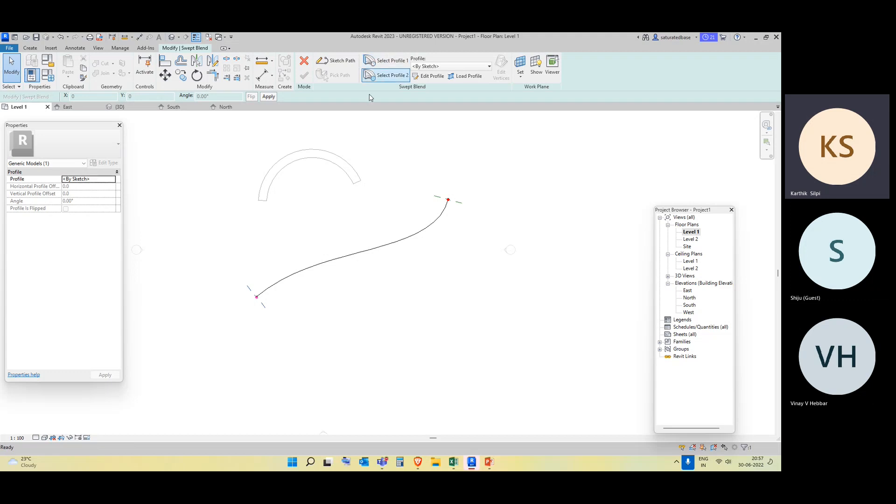
pyautogui.click(172, 38)
pyautogui.keyDown('shift'); pyautogui.moveTo(495, 321); pyautogui.dragTo(468, 299, button='middle'); pyautogui.keyUp('shift')
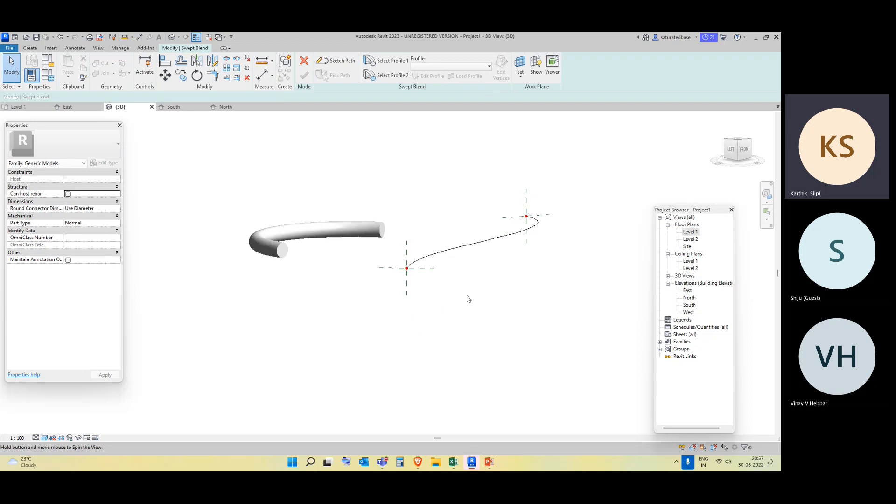
pyautogui.click(385, 61)
pyautogui.click(369, 76)
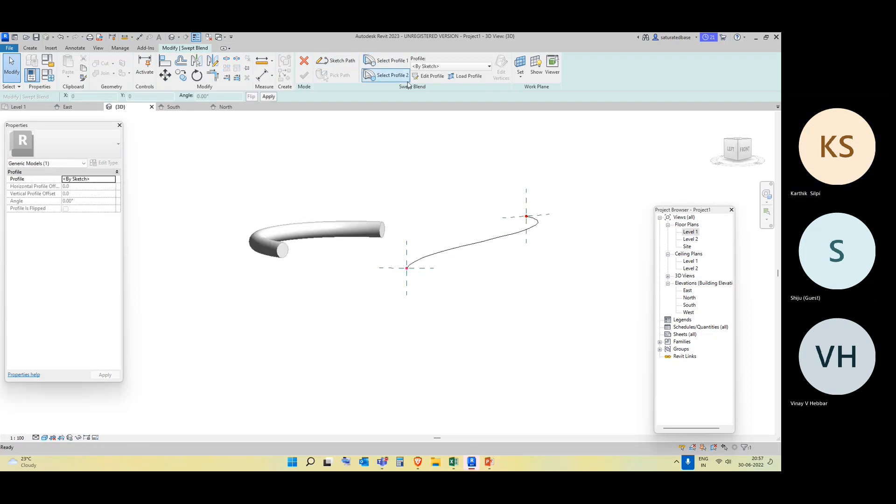
pyautogui.click(427, 75)
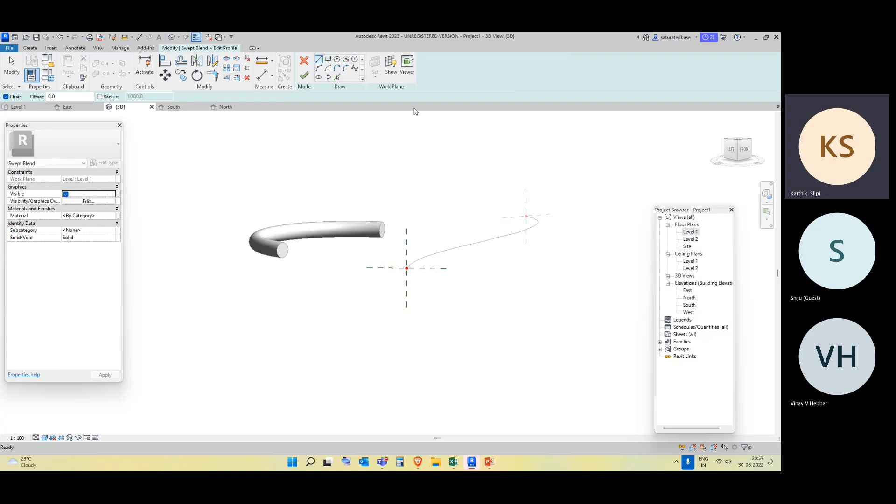
pyautogui.click(354, 59)
pyautogui.scroll(1, 406, 270)
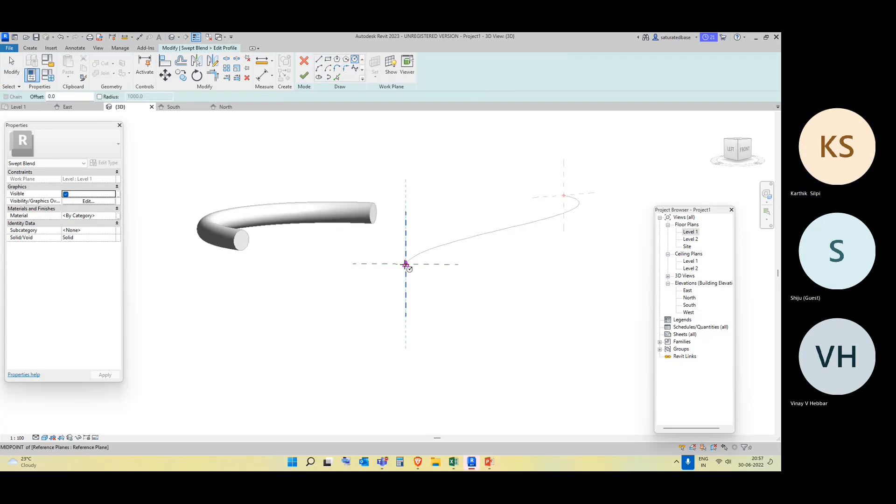
pyautogui.click(406, 264)
pyautogui.click(416, 283)
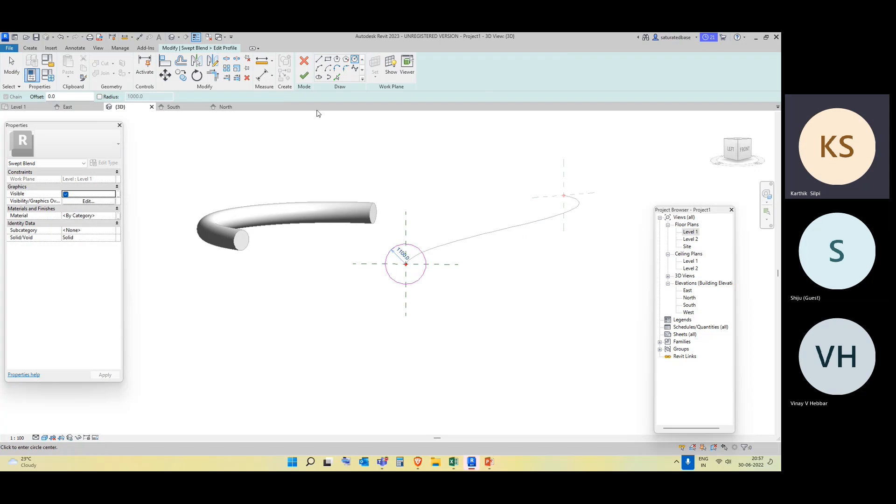
pyautogui.click(304, 76)
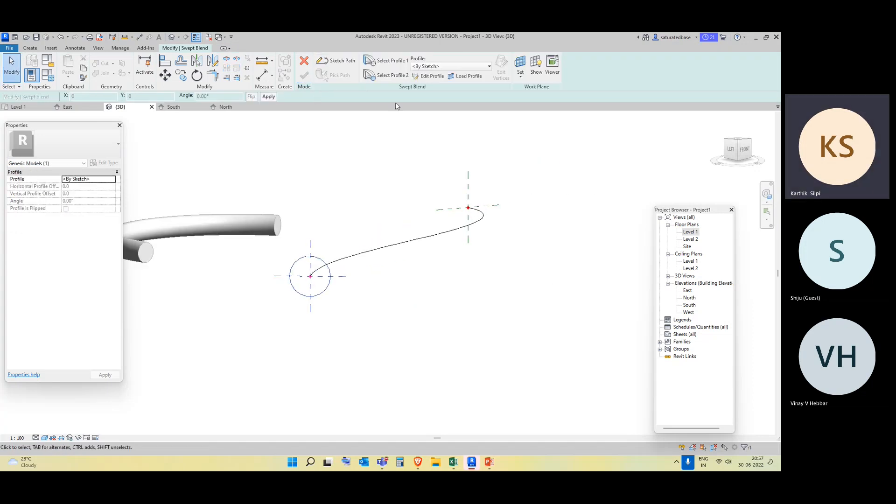
# Sketch a six-sided polygon centred on the path's end point as the second profile and finish the swept blend.
pyautogui.click(391, 75)
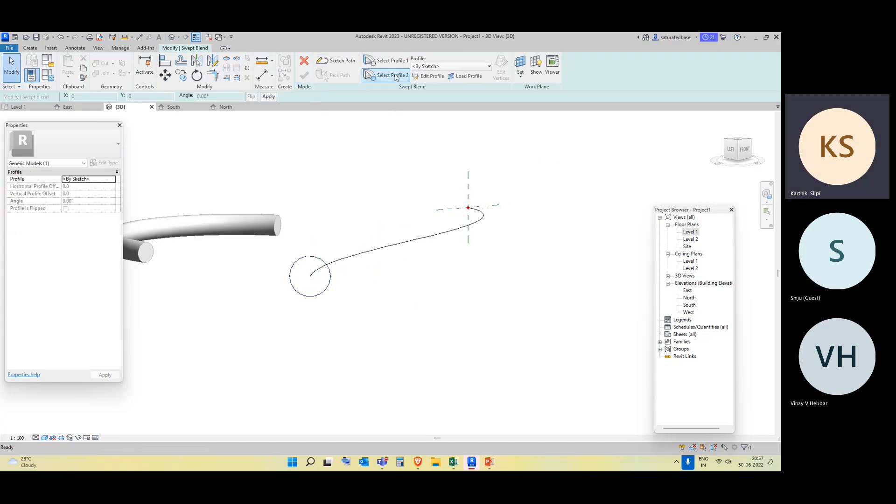
pyautogui.click(427, 76)
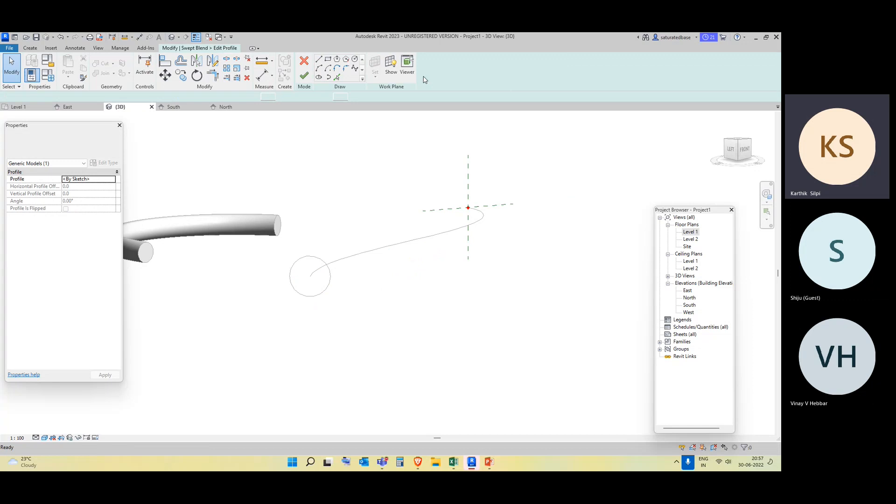
pyautogui.click(337, 59)
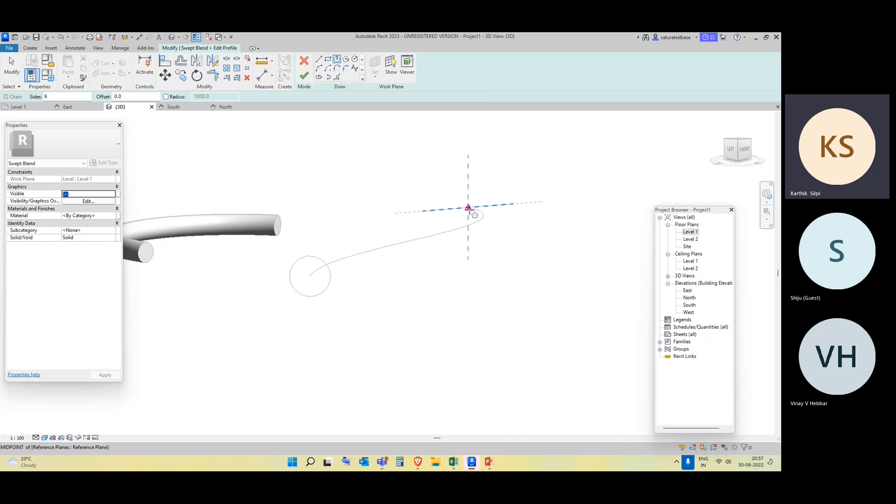
pyautogui.click(468, 207)
pyautogui.click(485, 226)
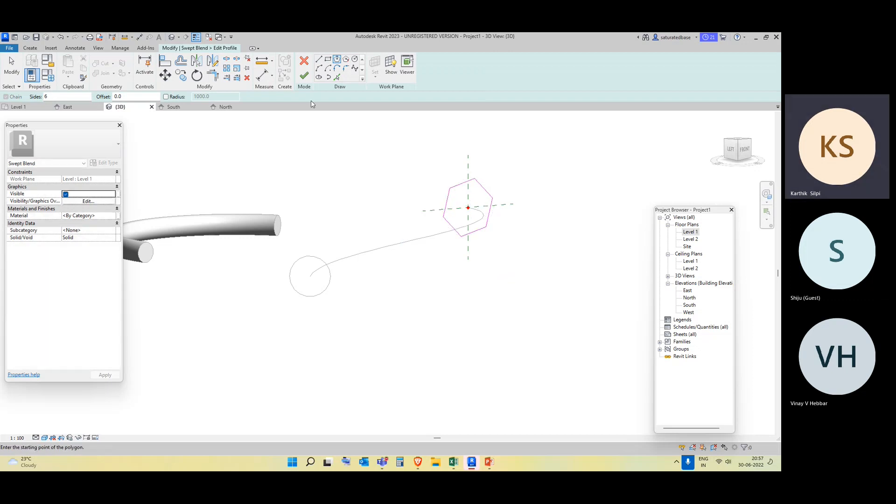
pyautogui.click(305, 77)
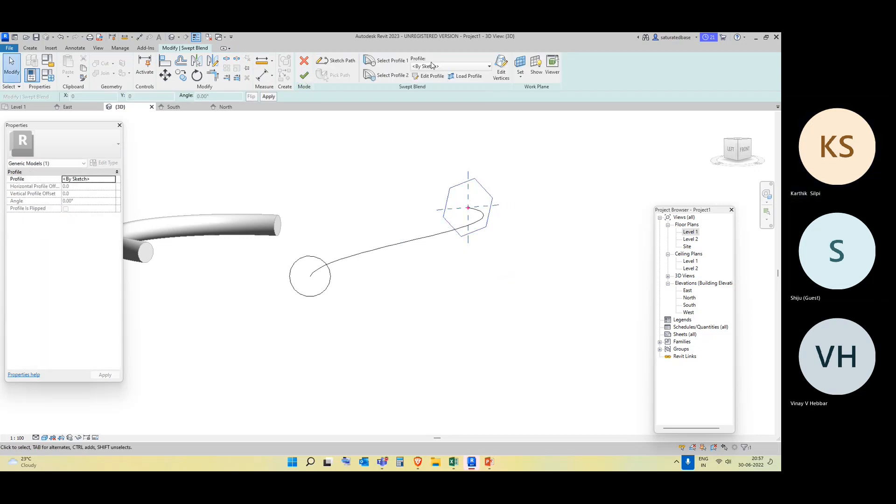
pyautogui.click(304, 75)
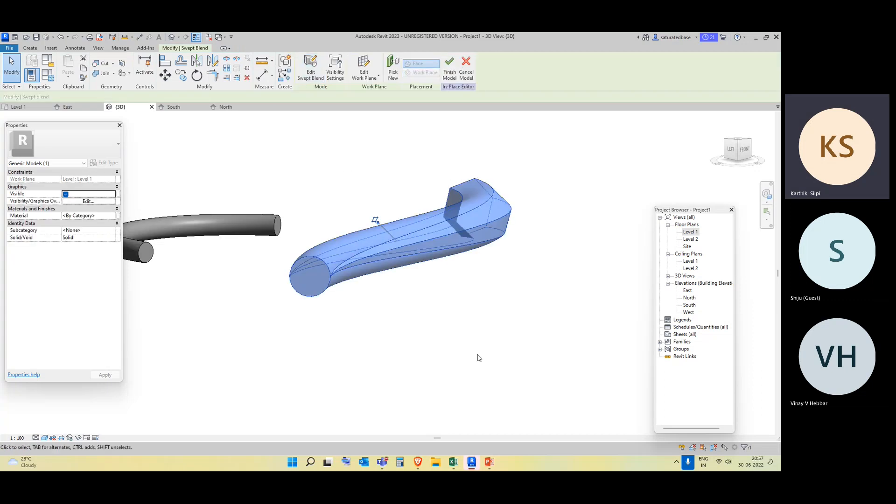
# Examine the finished swept blend from several angles, including its circular and hexagonal ends.
pyautogui.click(498, 355)
pyautogui.keyDown('shift'); pyautogui.moveTo(348, 350); pyautogui.dragTo(309, 388, button='middle'); pyautogui.keyUp('shift')
pyautogui.scroll(-3, 216, 342)
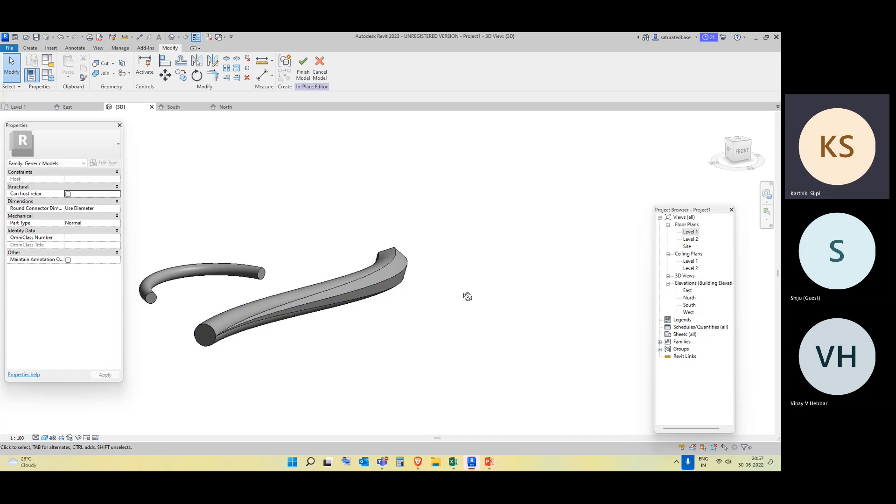
pyautogui.keyDown('shift'); pyautogui.moveTo(468, 296); pyautogui.dragTo(474, 332, button='middle'); pyautogui.keyUp('shift')
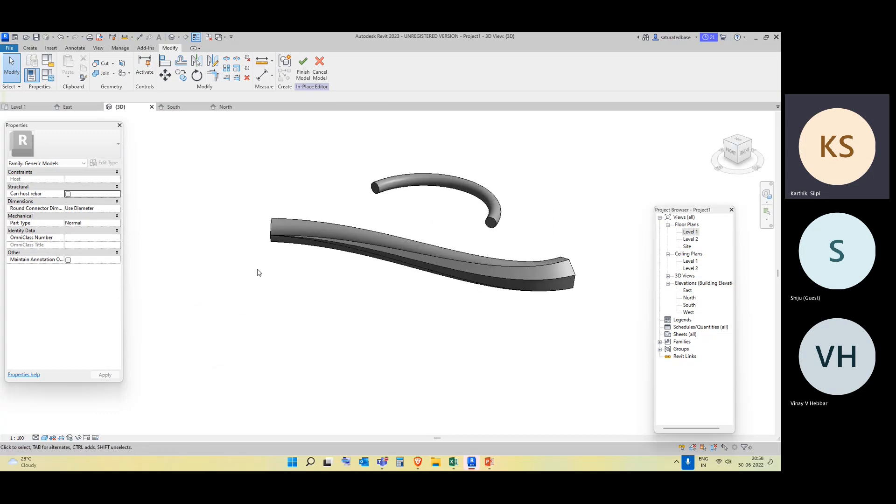
pyautogui.keyDown('shift'); pyautogui.moveTo(257, 272); pyautogui.dragTo(289, 309, button='middle'); pyautogui.keyUp('shift')
pyautogui.scroll(3, 198, 308)
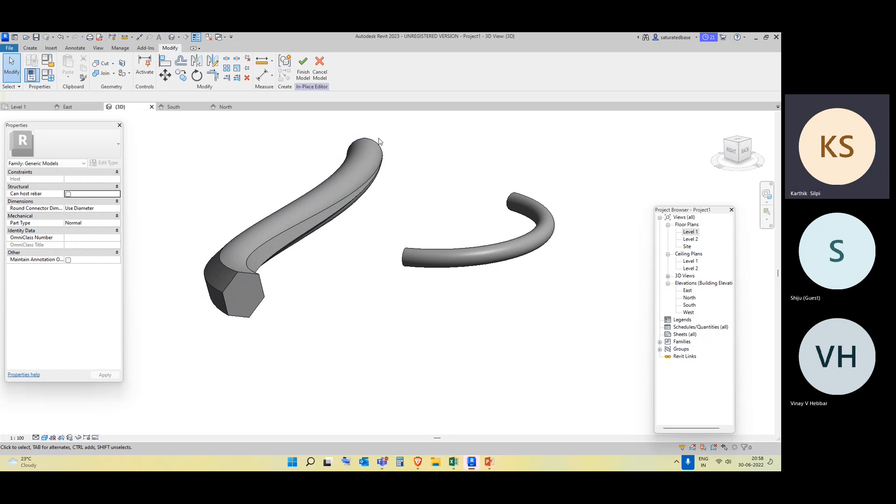
pyautogui.keyDown('shift'); pyautogui.moveTo(258, 351); pyautogui.dragTo(176, 330, button='middle'); pyautogui.keyUp('shift')
# Delete both the arc-shaped solid and the swept blend in the Level 1 plan.
pyautogui.doubleClick(690, 232)
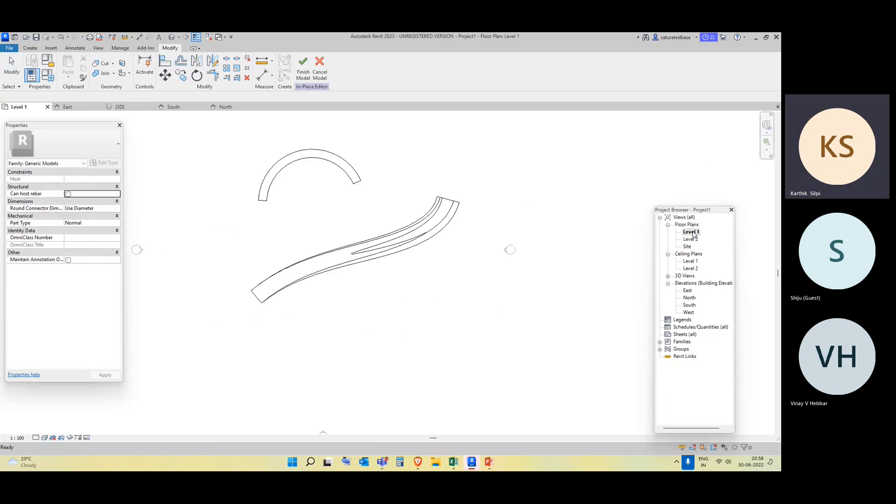
pyautogui.moveTo(375, 322); pyautogui.dragTo(303, 209)
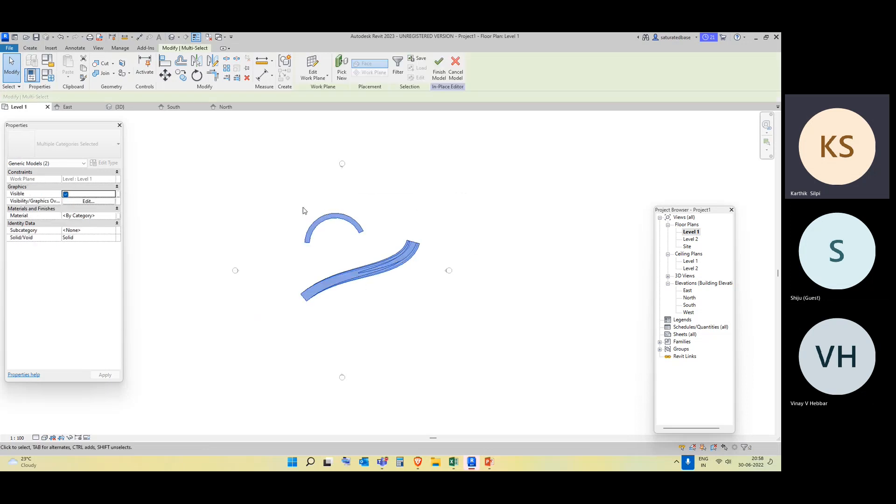
pyautogui.press('Delete')
# Create an extrusion on Level 1 from a rectangle of about 8000 by 7000 mm with a depth of 250 mm.
pyautogui.click(30, 48)
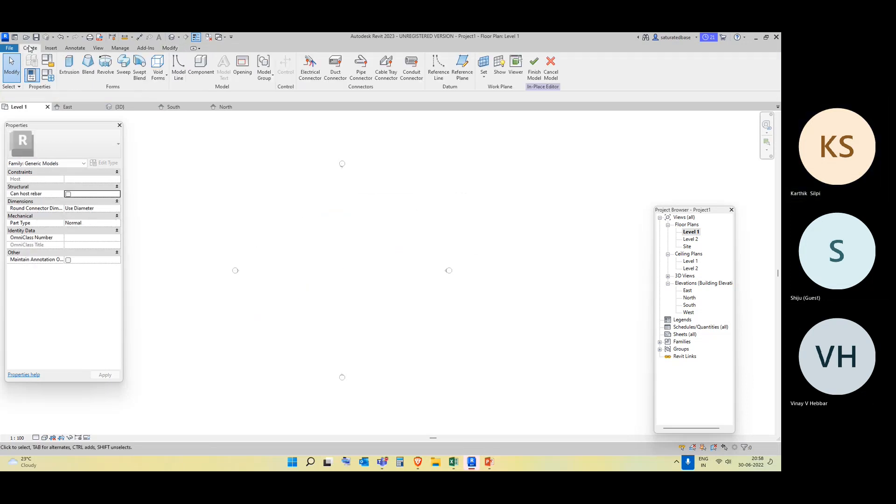
pyautogui.click(68, 68)
pyautogui.click(328, 59)
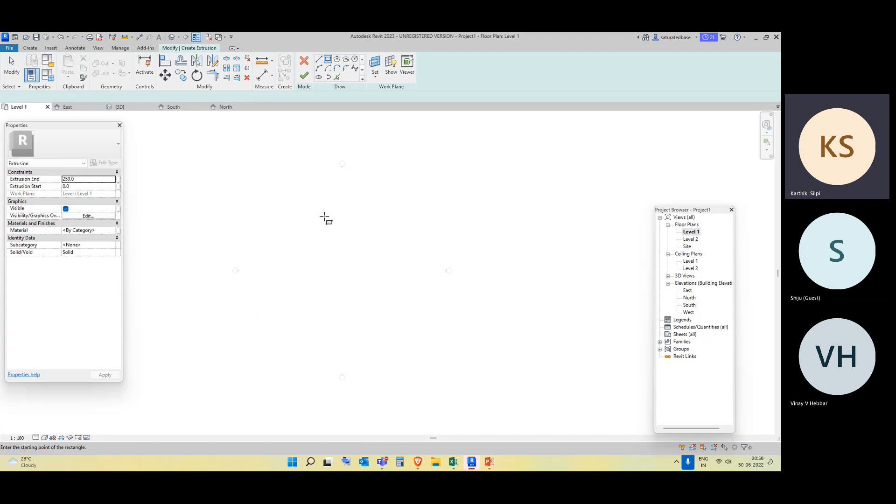
pyautogui.click(313, 229)
pyautogui.click(347, 258)
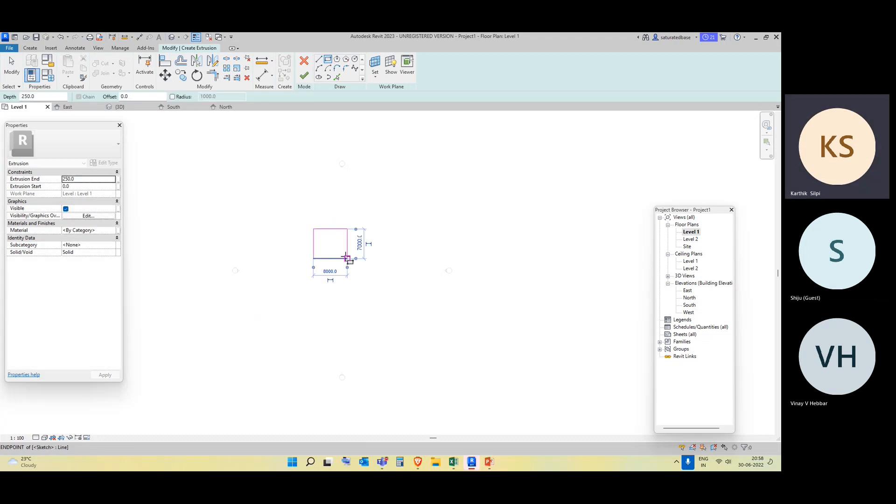
pyautogui.click(304, 76)
# Stretch the extruded slab's height in the 3D view to about 2714 mm.
pyautogui.click(172, 38)
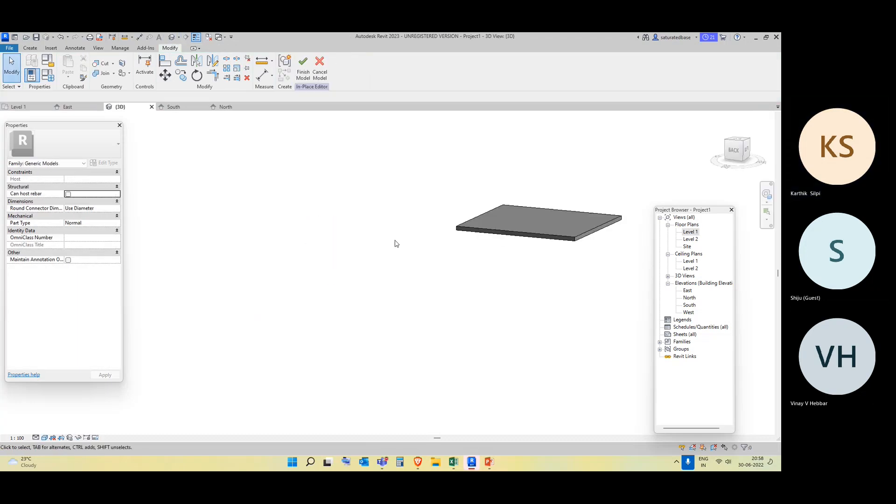
pyautogui.click(537, 219)
pyautogui.moveTo(539, 216); pyautogui.dragTo(530, 296)
# Edit the block's extrusion sketch on Level 1 to cut a central rectangular opening about 2900 mm long, and check it in 3D.
pyautogui.doubleClick(690, 232)
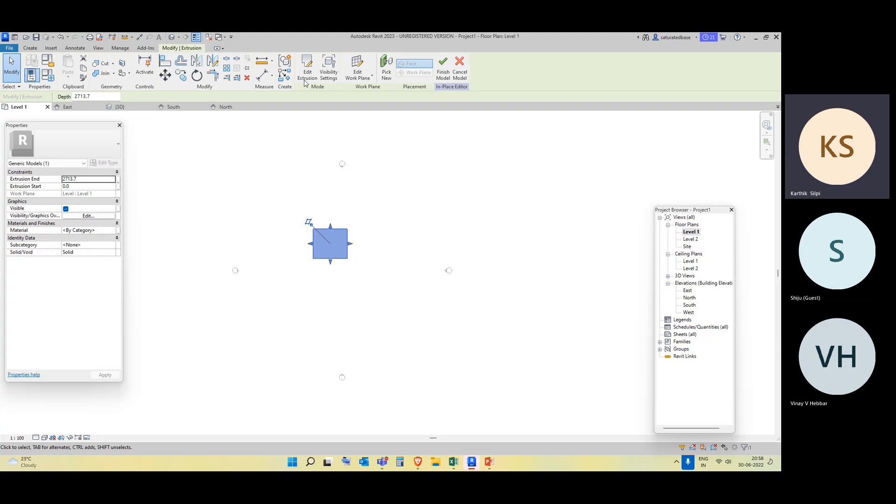
pyautogui.click(305, 80)
pyautogui.click(328, 60)
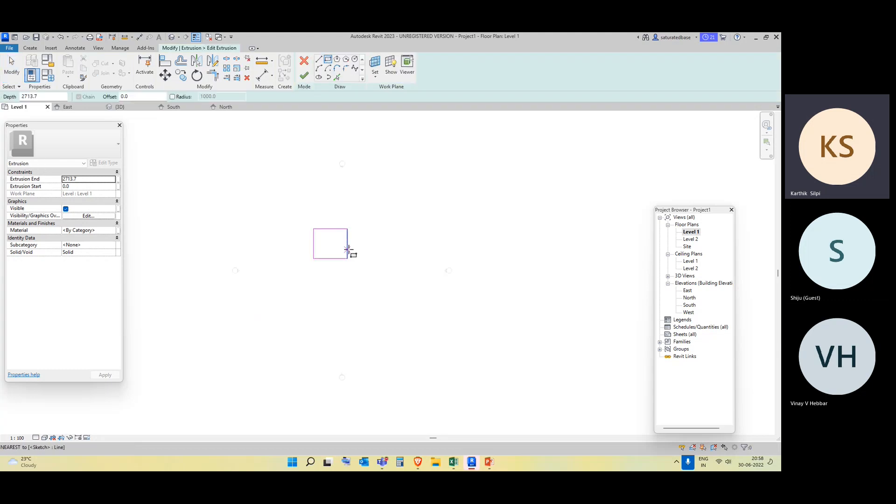
pyautogui.scroll(2, 314, 236)
pyautogui.click(309, 229)
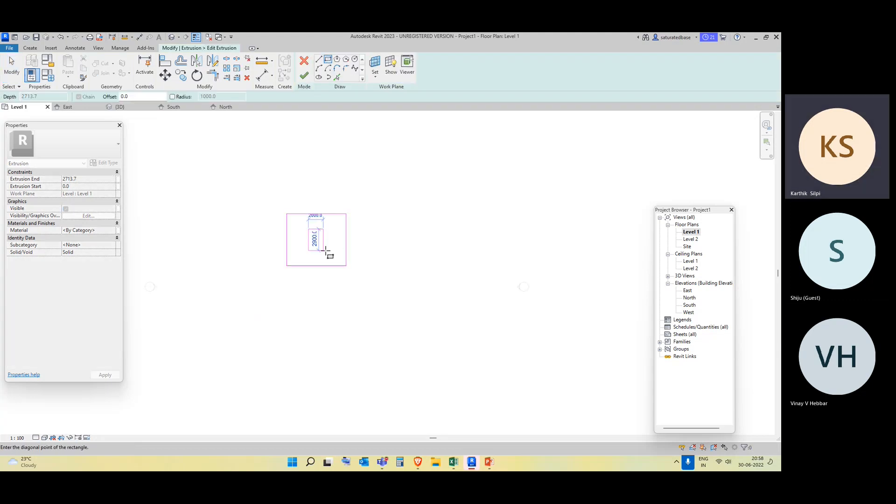
pyautogui.click(326, 251)
pyautogui.click(305, 76)
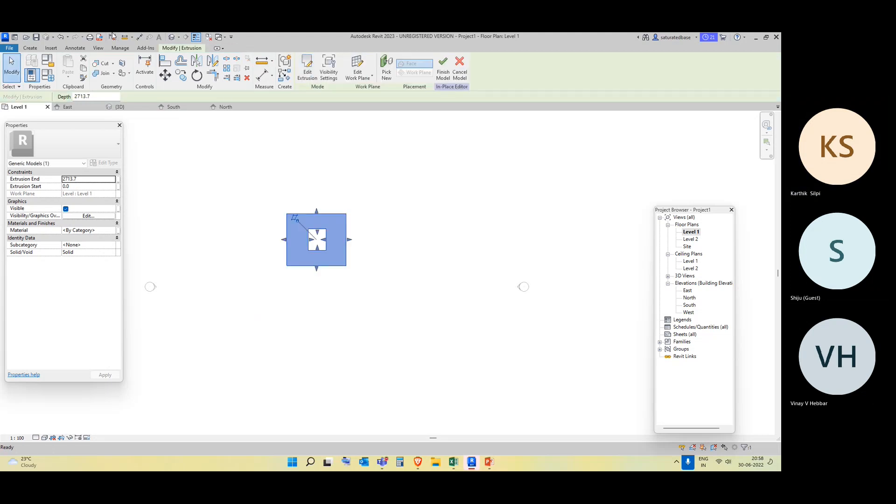
pyautogui.click(171, 38)
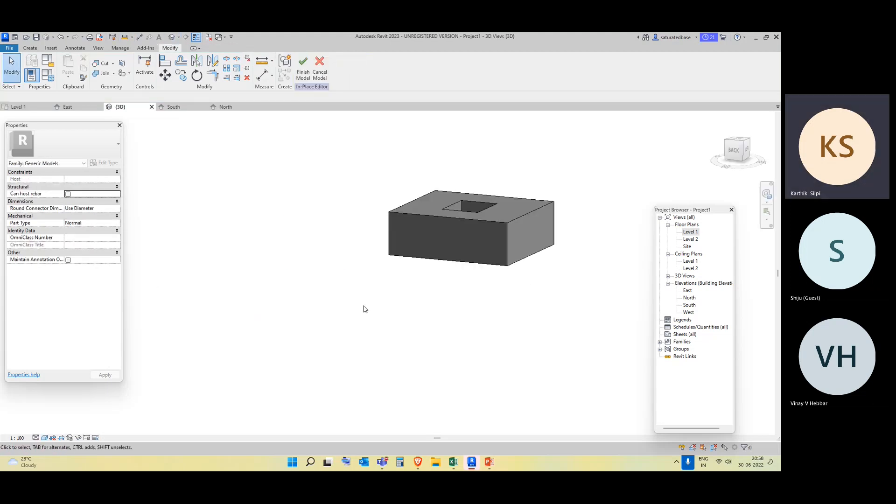
pyautogui.keyDown('shift'); pyautogui.moveTo(342, 296); pyautogui.dragTo(418, 408, button='middle'); pyautogui.keyUp('shift')
# Undo the extrusion sketch edit that cut the rectangular opening through the block.
pyautogui.hotkey('ctrl', 'z')
pyautogui.hotkey('ctrl', 'z')
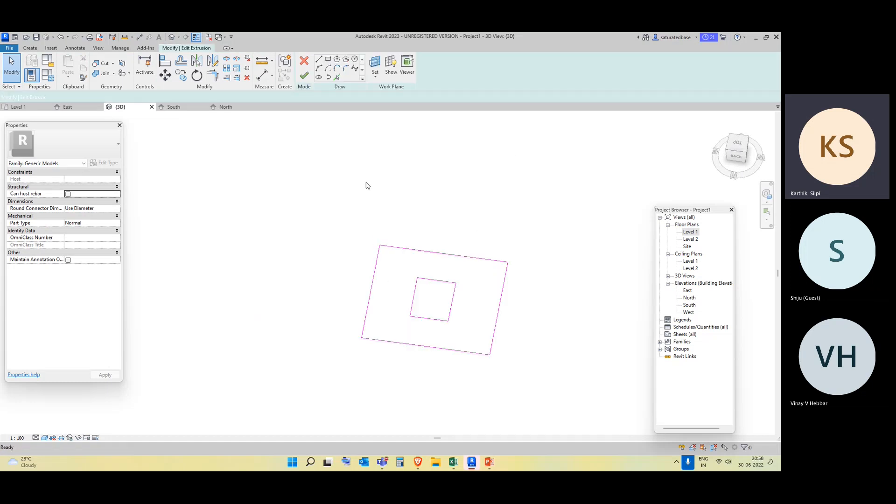
pyautogui.click(307, 76)
pyautogui.click(203, 231)
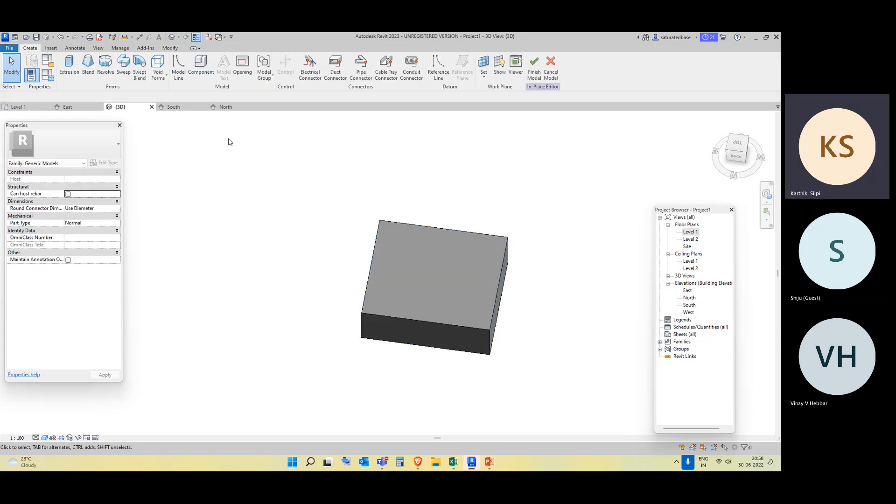
# Create a void extrusion on Level 1 from a rectangle of about 2600 by 1900 mm inside the block, with a depth of 250 mm.
pyautogui.click(158, 77)
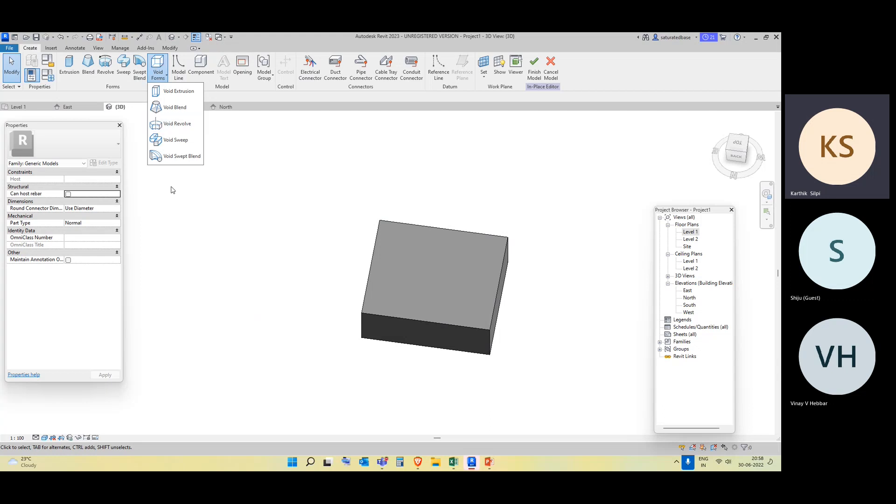
pyautogui.click(442, 284)
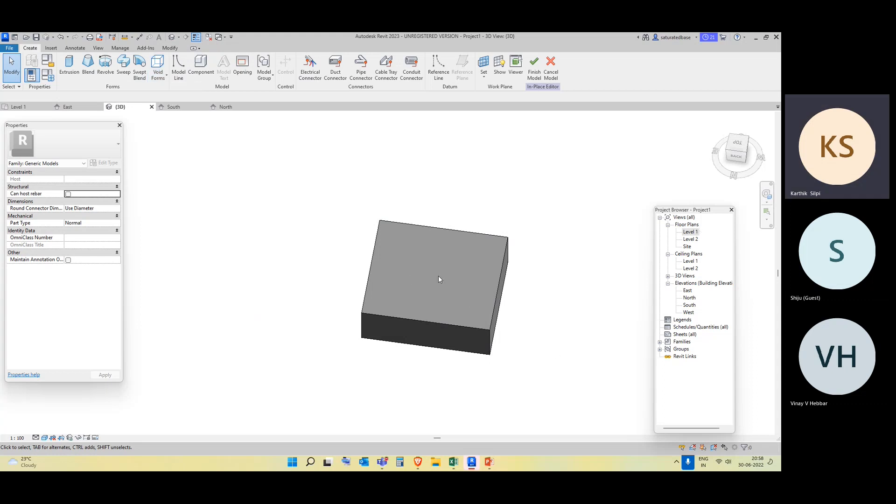
pyautogui.click(163, 77)
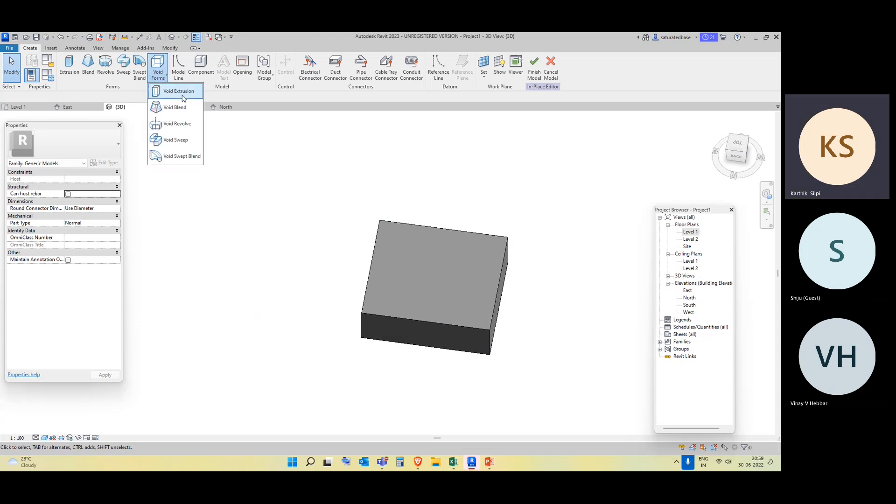
pyautogui.click(183, 93)
pyautogui.moveTo(365, 227); pyautogui.dragTo(348, 199, button='middle')
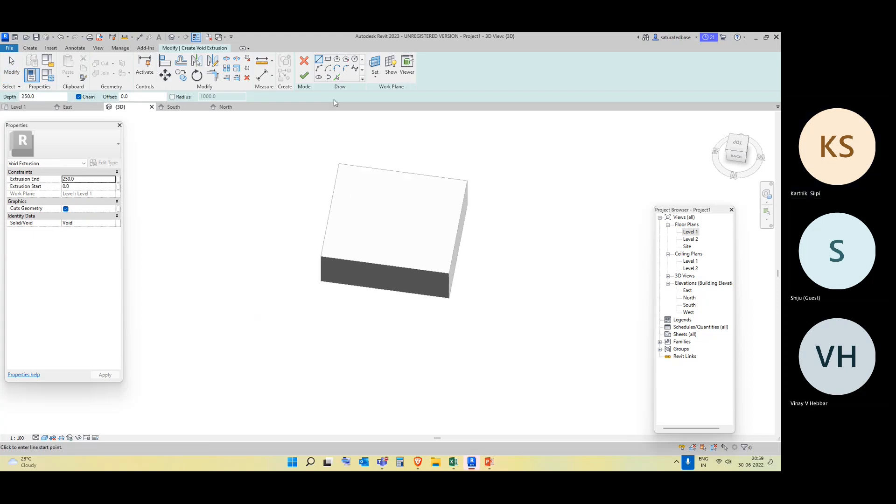
pyautogui.click(328, 59)
pyautogui.click(367, 202)
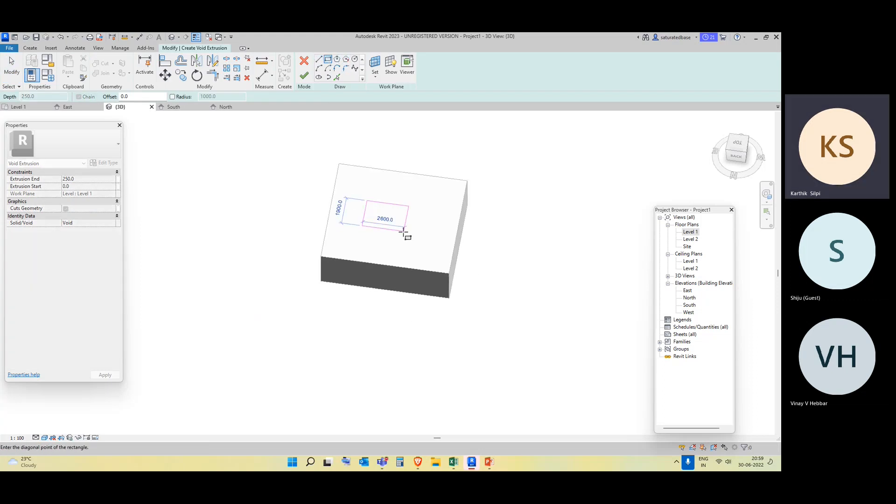
pyautogui.click(407, 231)
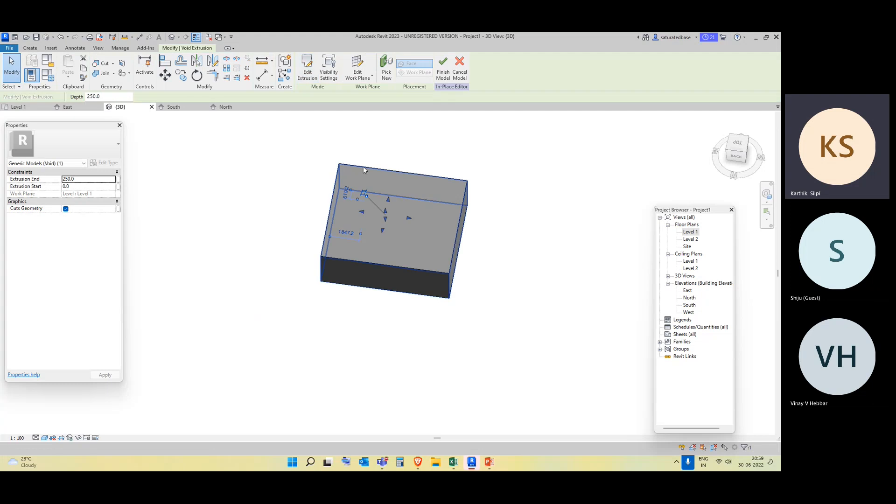
# Stretch the void extrusion to start at about -9283 mm and end at about 5430 mm, cutting through the block, and check it in 3D.
pyautogui.moveTo(386, 220); pyautogui.dragTo(389, 305)
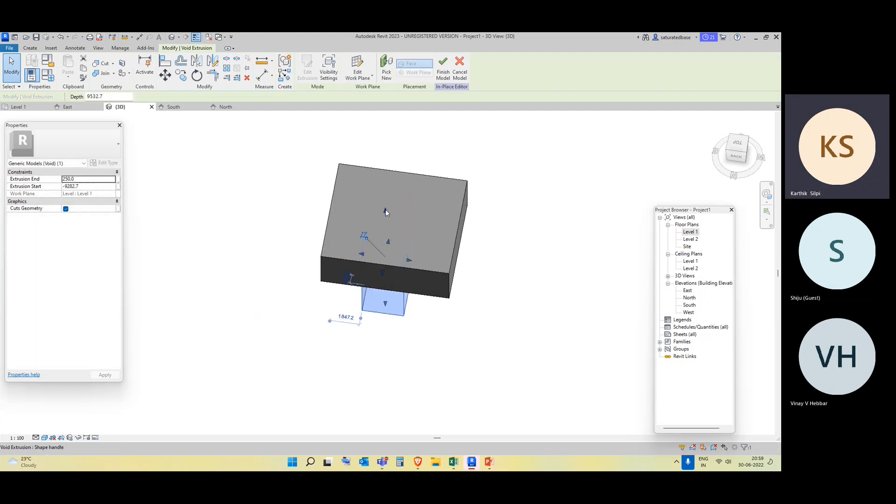
pyautogui.moveTo(385, 211); pyautogui.dragTo(386, 165)
pyautogui.click(567, 221)
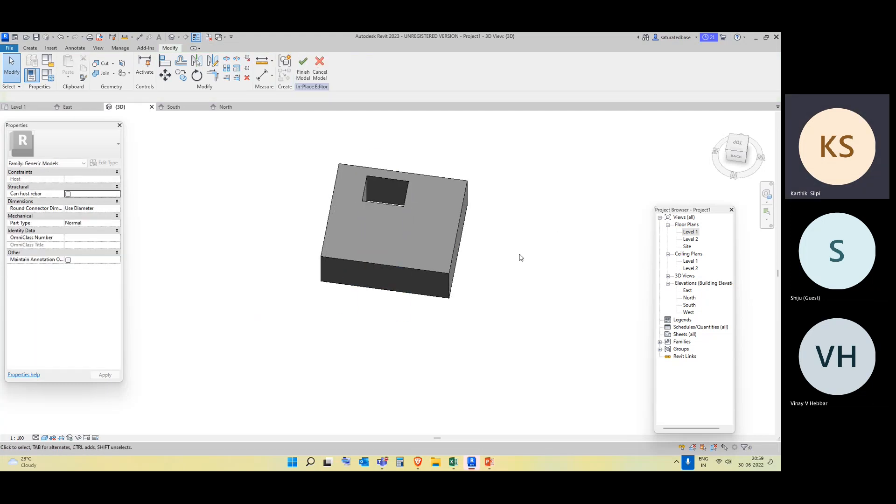
pyautogui.keyDown('shift'); pyautogui.moveTo(521, 257); pyautogui.dragTo(502, 349, button='middle'); pyautogui.keyUp('shift')
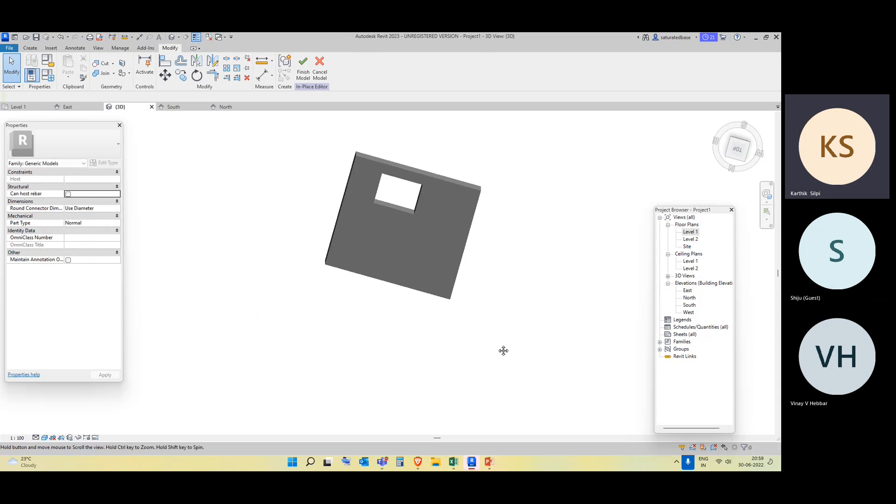
# Move the void extrusion to the centre of the block in the Level 1 plan and check the opening in 3D.
pyautogui.doubleClick(690, 233)
pyautogui.click(321, 249)
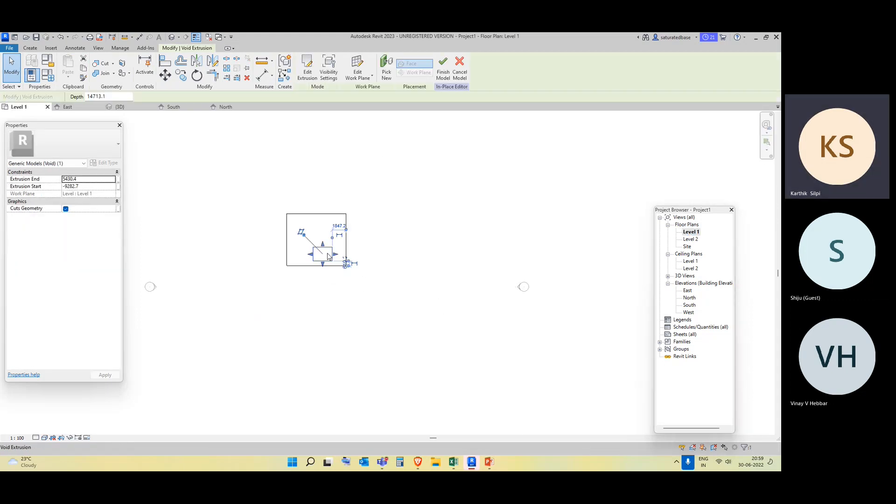
pyautogui.moveTo(321, 250)
pyautogui.mouseDown()
pyautogui.moveTo(303, 219)
pyautogui.moveTo(325, 246)
pyautogui.mouseUp()
pyautogui.click(356, 298)
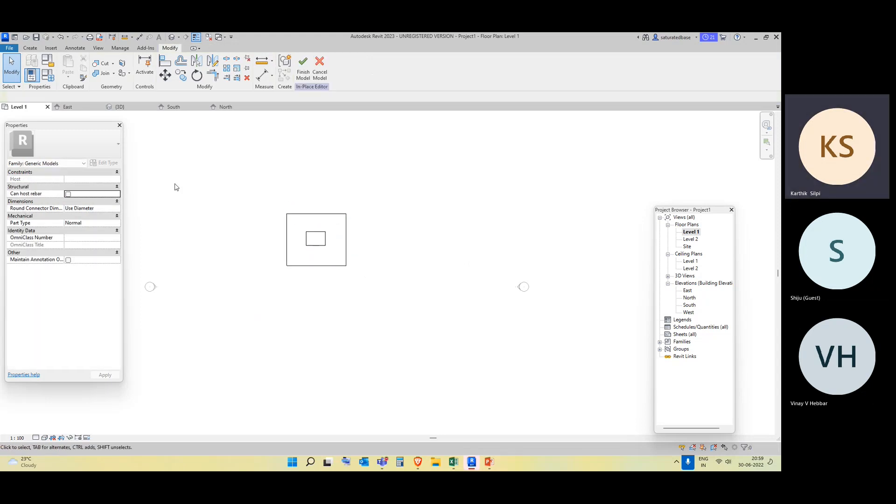
pyautogui.click(171, 37)
pyautogui.moveTo(376, 314)
pyautogui.keyDown('shift'); pyautogui.mouseDown(button='middle')
pyautogui.moveTo(392, 311)
pyautogui.moveTo(378, 314)
pyautogui.mouseUp(button='middle'); pyautogui.keyUp('shift')
pyautogui.click(30, 48)
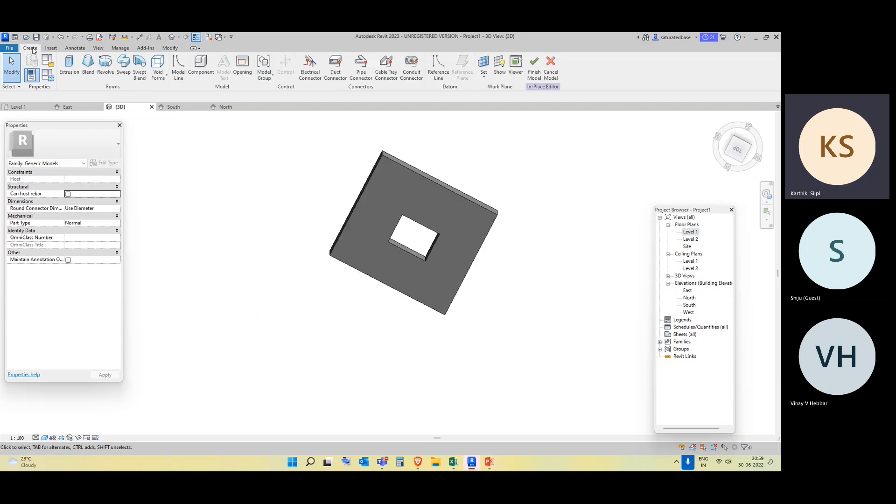
pyautogui.click(157, 72)
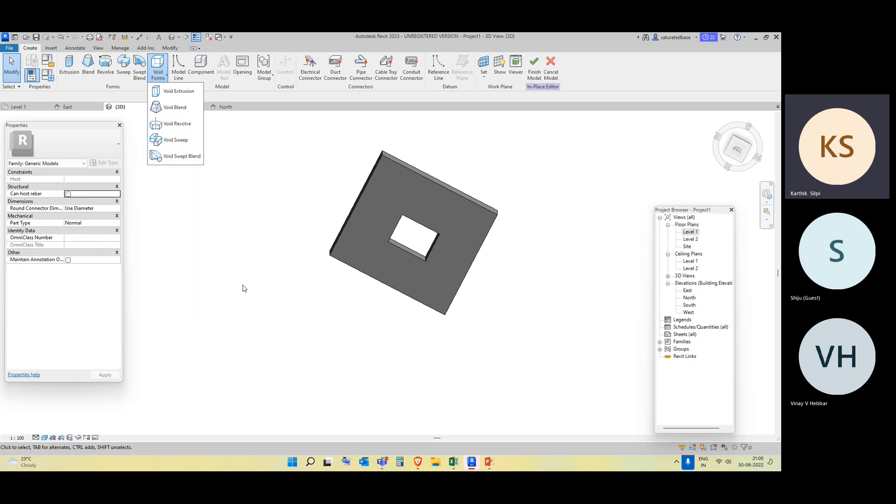
pyautogui.click(243, 287)
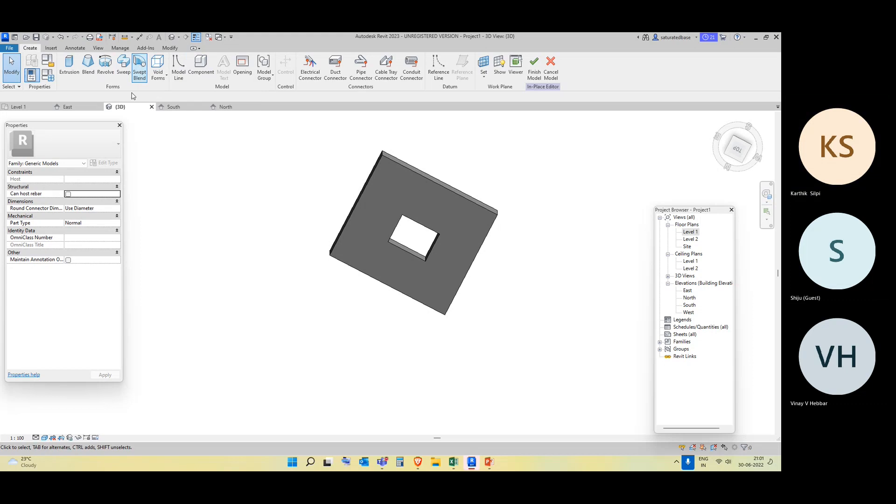
# Finish the in-place model from the Level 1 plan and view the block with its opening in 3D.
pyautogui.doubleClick(689, 233)
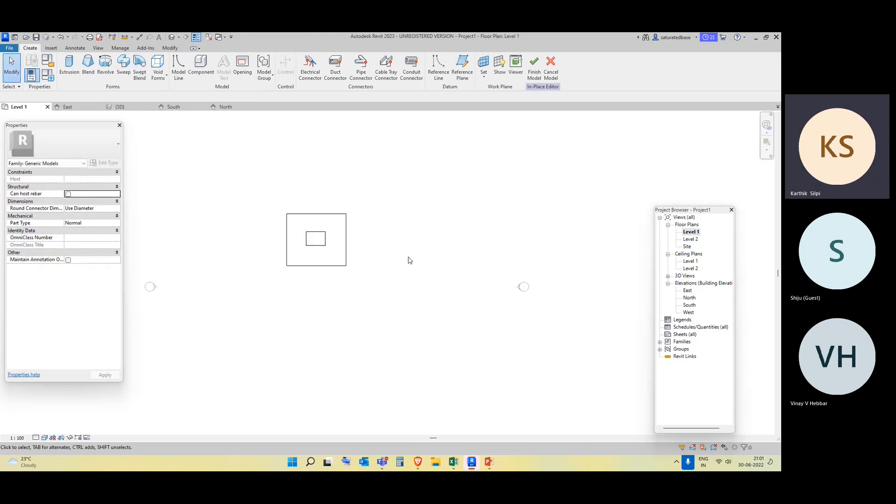
pyautogui.scroll(2, 283, 209)
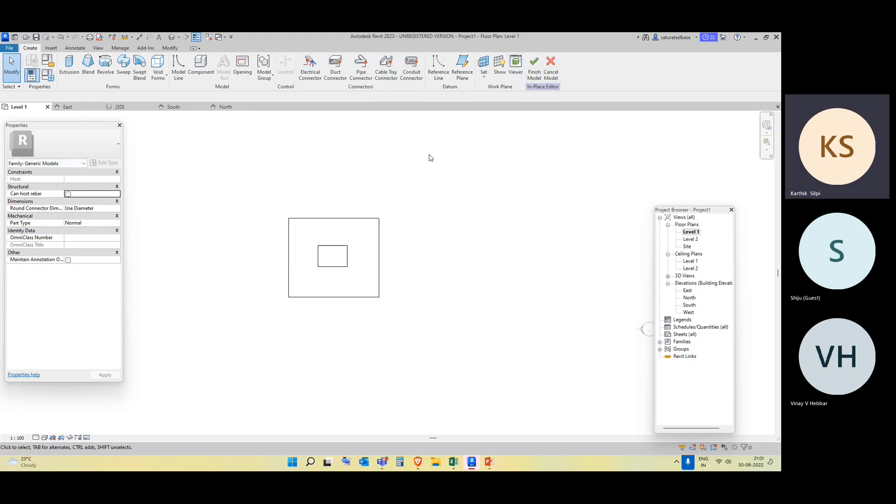
pyautogui.click(534, 71)
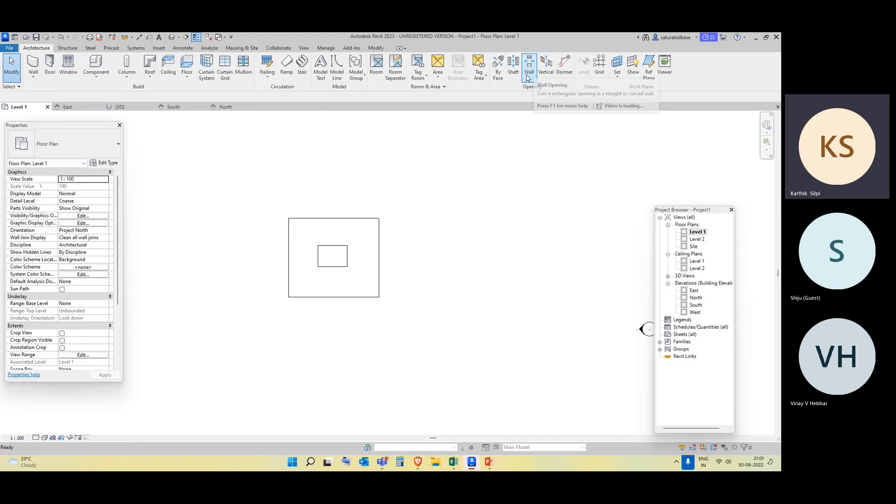
pyautogui.click(170, 36)
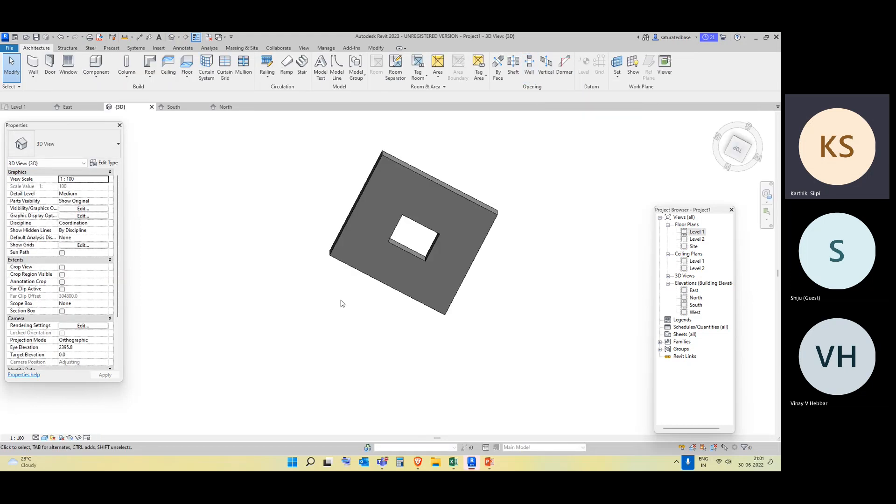
pyautogui.keyDown('shift'); pyautogui.moveTo(340, 304); pyautogui.dragTo(440, 192, button='middle'); pyautogui.keyUp('shift')
pyautogui.click(365, 348)
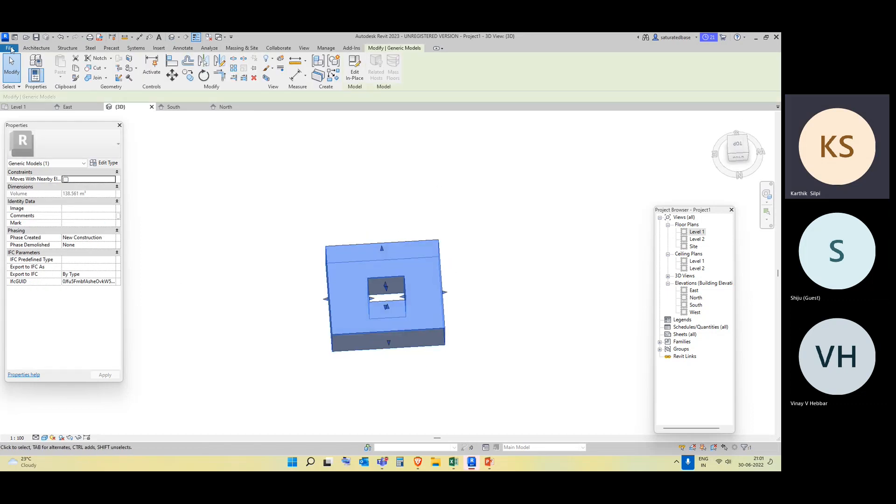
pyautogui.click(28, 48)
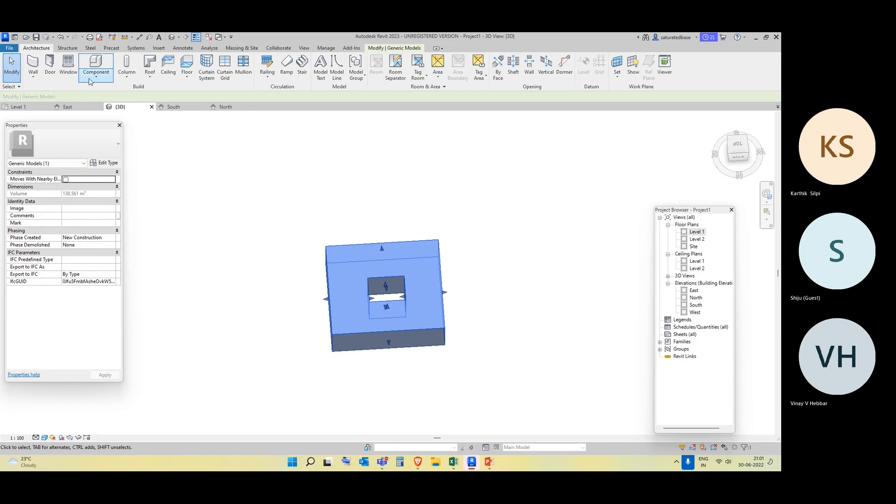
pyautogui.click(91, 82)
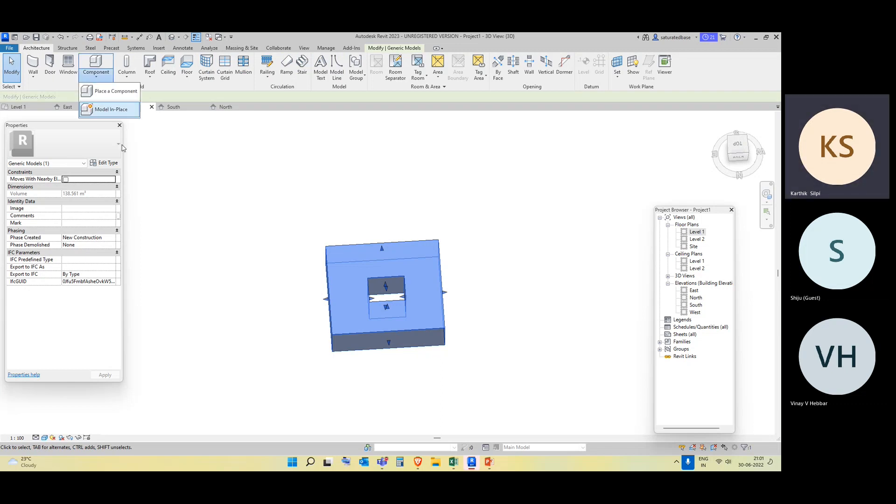
pyautogui.click(328, 207)
pyautogui.click(493, 246)
# Delete the finished in-place block in the 3D view and open the Level 1 floor plan.
pyautogui.moveTo(578, 313); pyautogui.dragTo(522, 310, button='middle')
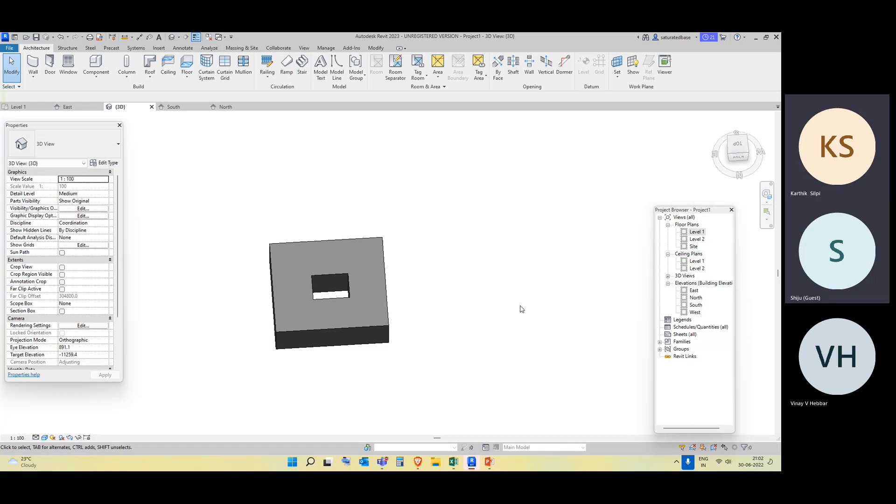
pyautogui.moveTo(454, 374); pyautogui.dragTo(257, 190)
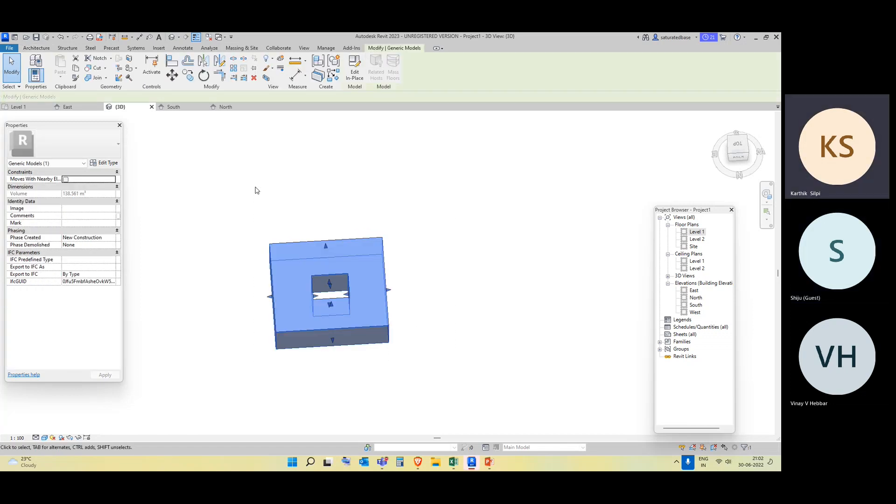
pyautogui.press('Delete')
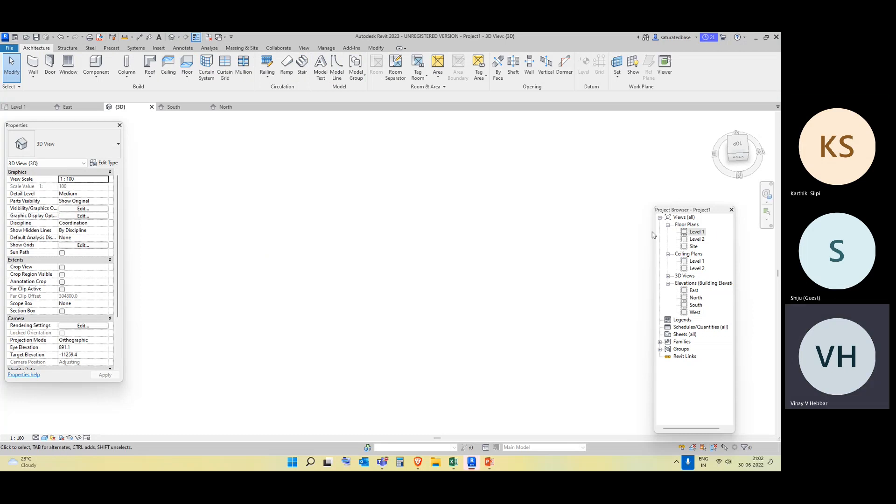
pyautogui.doubleClick(695, 233)
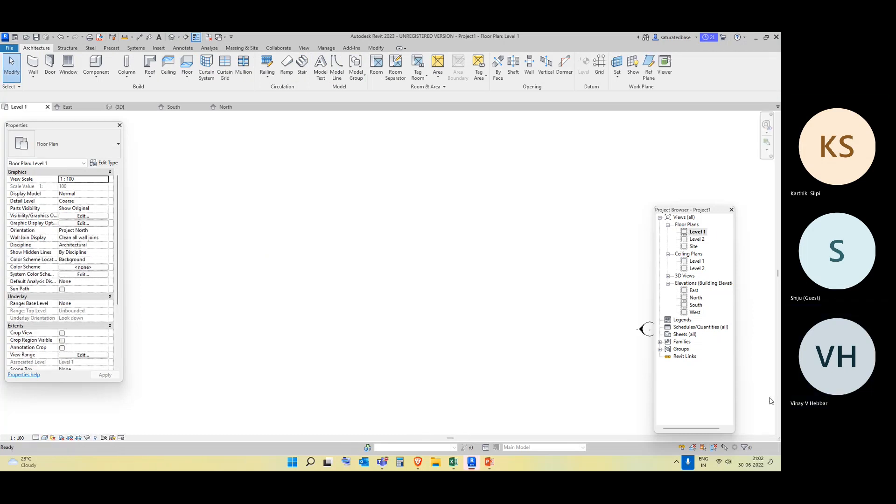
# Switch to the Teams meeting, dismiss the microphone notice and turn off the computer's Bluetooth.
pyautogui.click(727, 413)
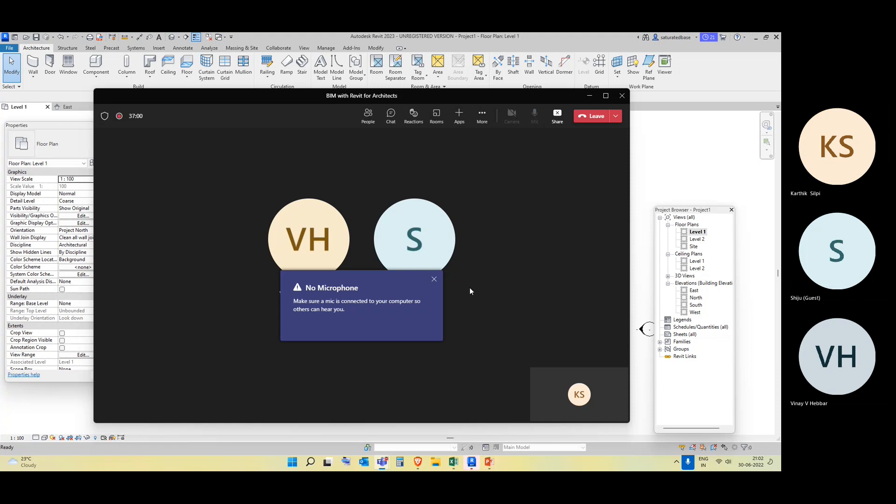
pyautogui.click(434, 280)
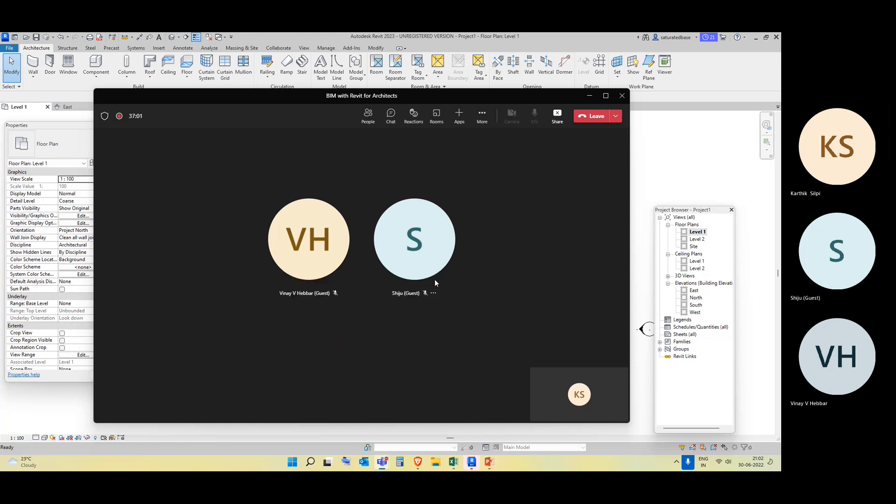
pyautogui.click(730, 463)
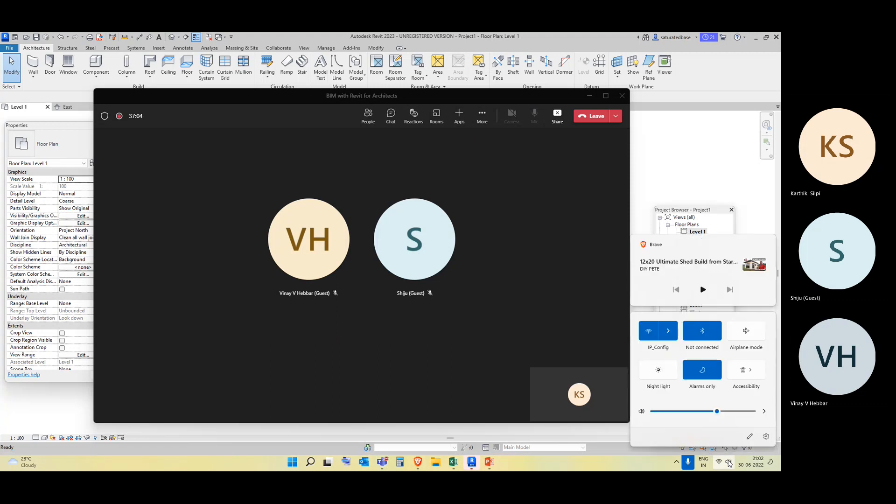
pyautogui.click(706, 343)
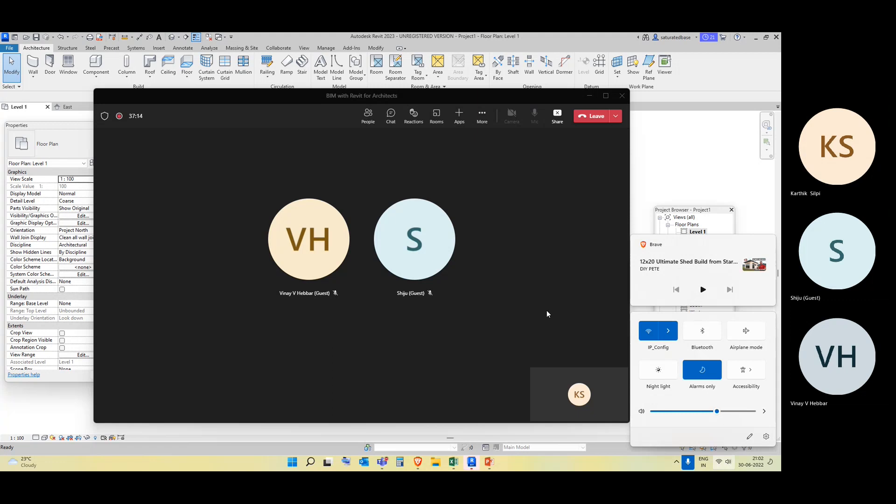
pyautogui.click(482, 275)
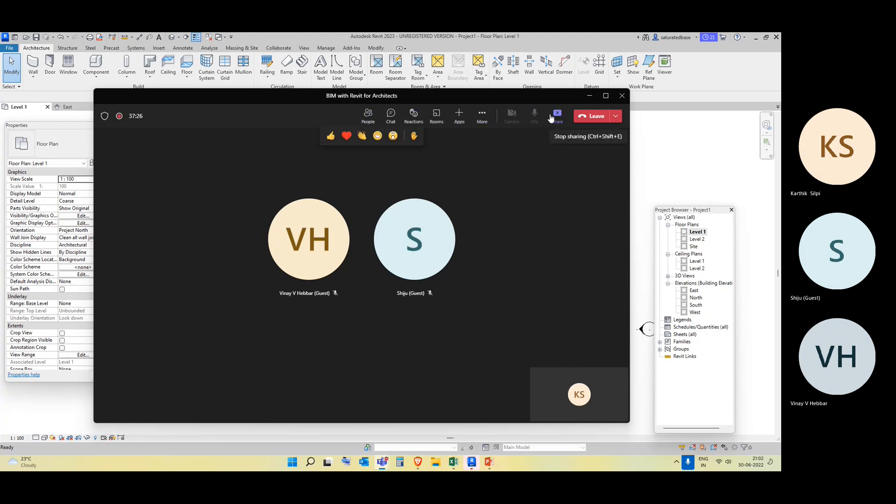
# Send "please excuse me" and "one minute" in the meeting chat, dismiss the music notice and close the chat.
pyautogui.click(391, 115)
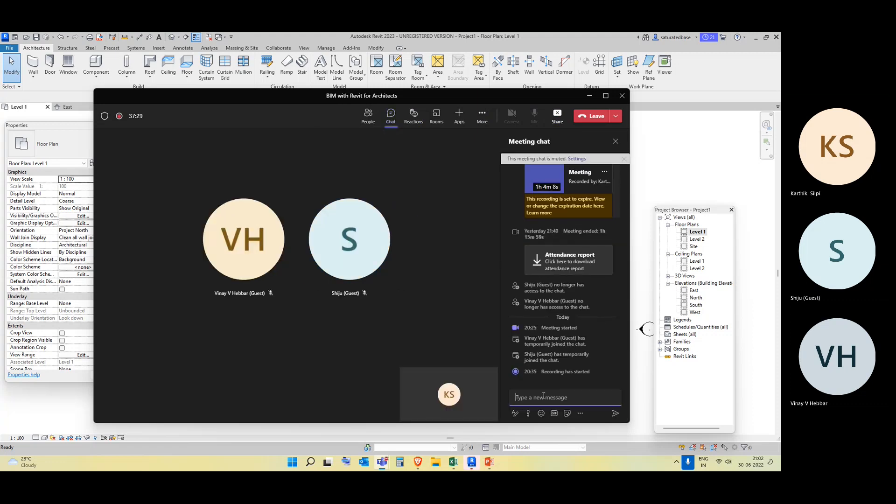
pyautogui.write('please exc')
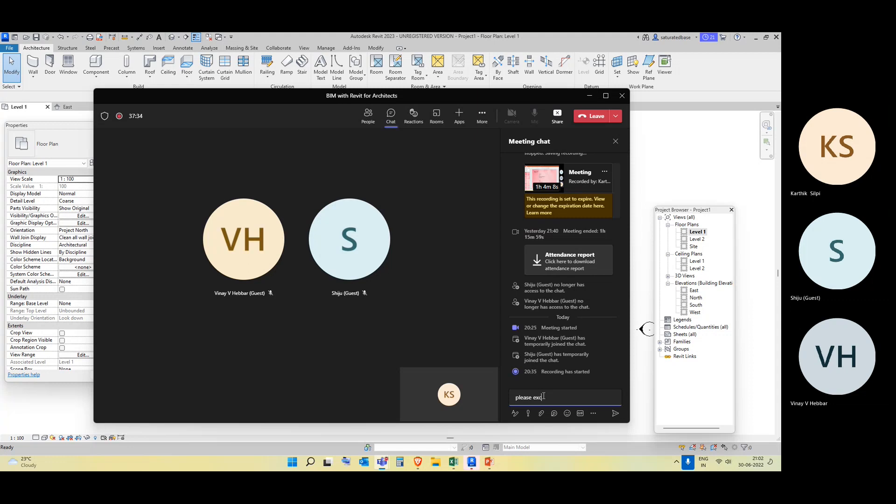
pyautogui.write('use me')
pyautogui.press('Return')
pyautogui.write('one minute')
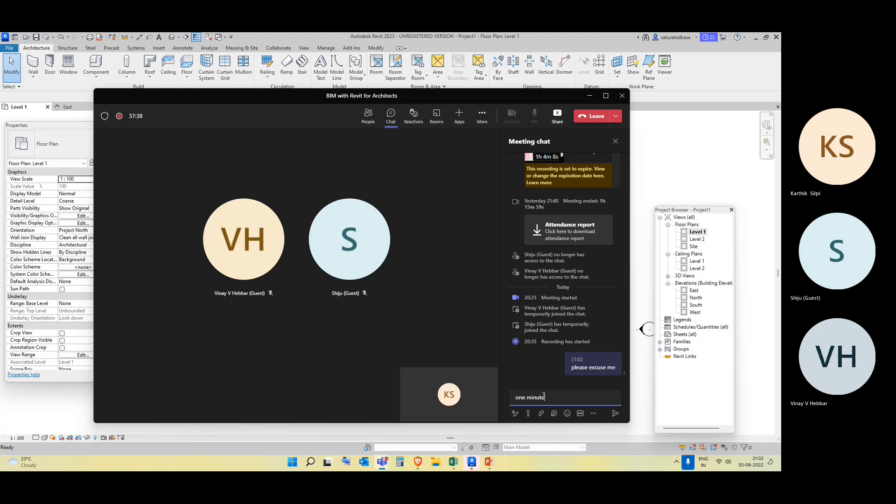
pyautogui.press('Return')
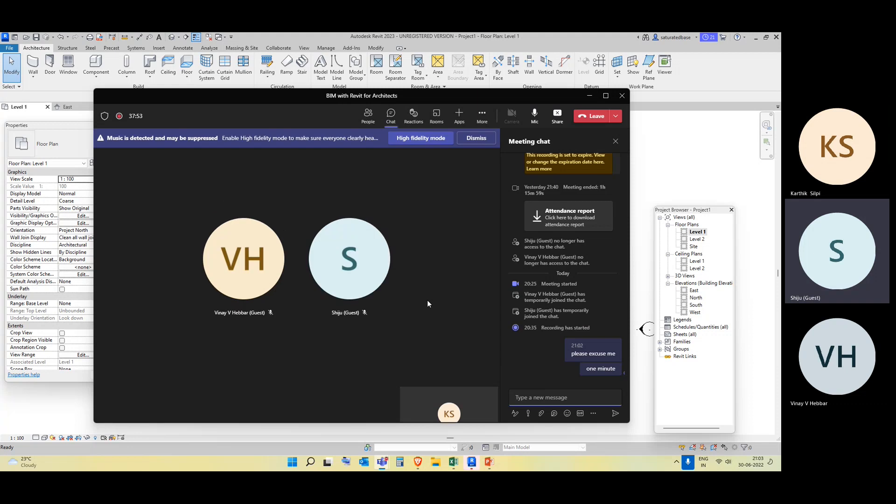
pyautogui.click(472, 139)
pyautogui.click(614, 140)
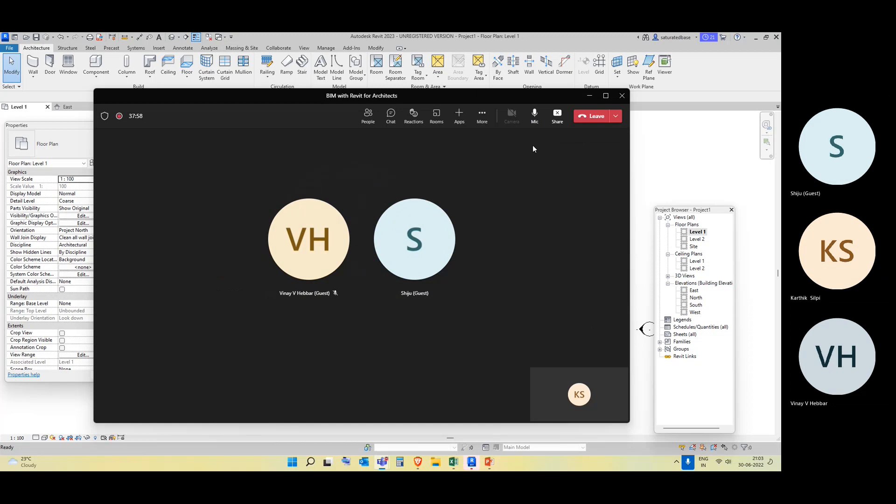
# Return to Revit and draw a rectangle of Generic - 200mm walls between the elevation markers, about 19800 by 15800 mm inside.
pyautogui.click(590, 96)
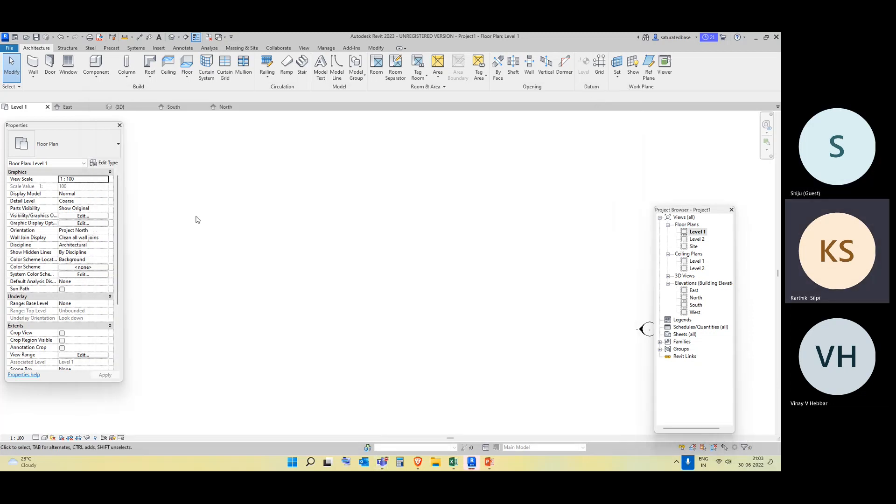
pyautogui.scroll(-4, 335, 199)
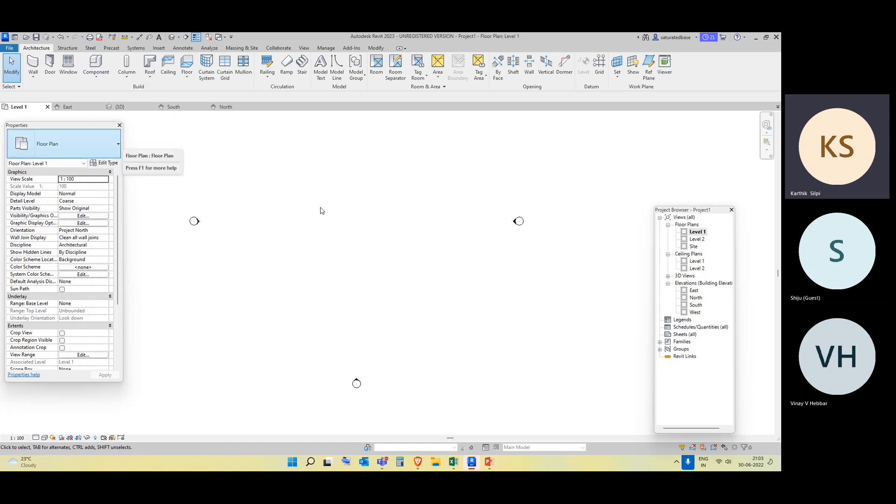
pyautogui.scroll(-2, 359, 221)
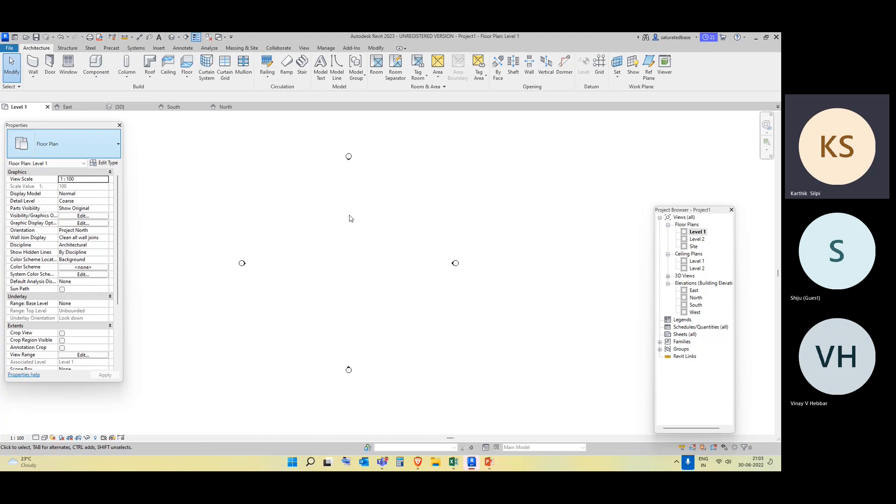
pyautogui.click(52, 94)
pyautogui.click(359, 60)
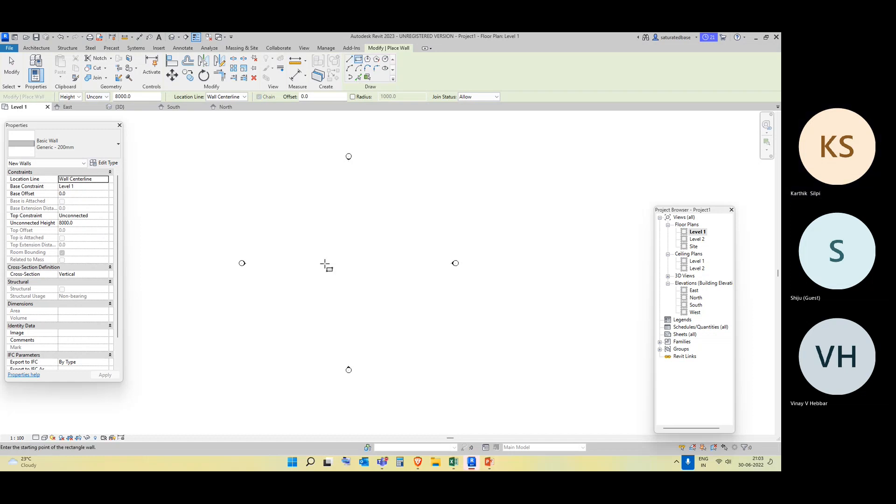
pyautogui.scroll(2, 326, 265)
pyautogui.click(299, 183)
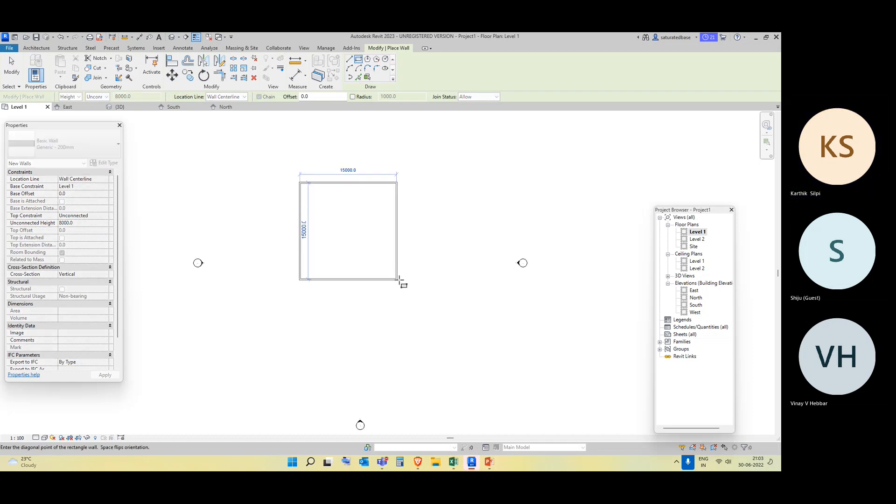
pyautogui.click(427, 286)
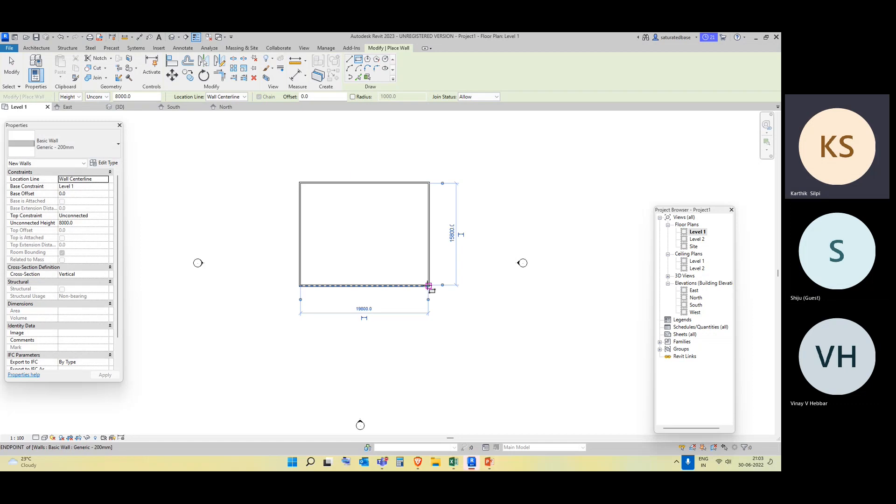
pyautogui.press('Escape')
pyautogui.press('Escape')
# Set the top constraint of all four outer walls to Up to level: Level 2.
pyautogui.moveTo(450, 305); pyautogui.dragTo(255, 158)
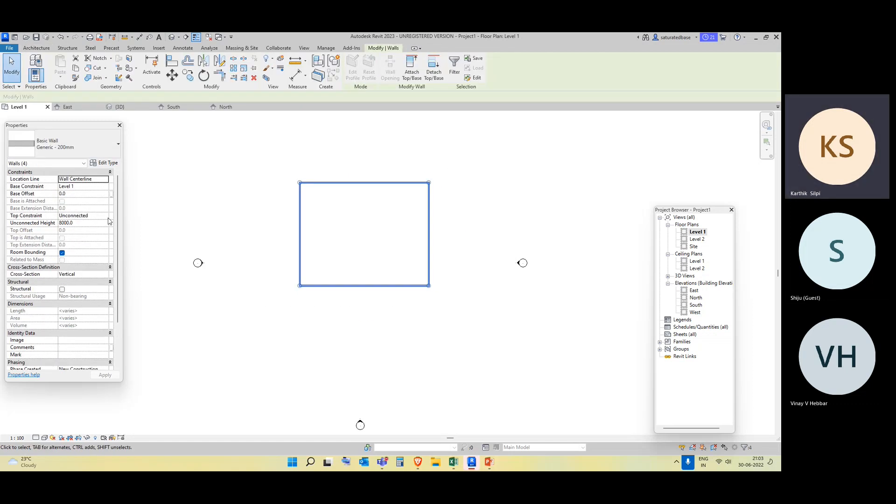
pyautogui.click(104, 220)
pyautogui.click(100, 234)
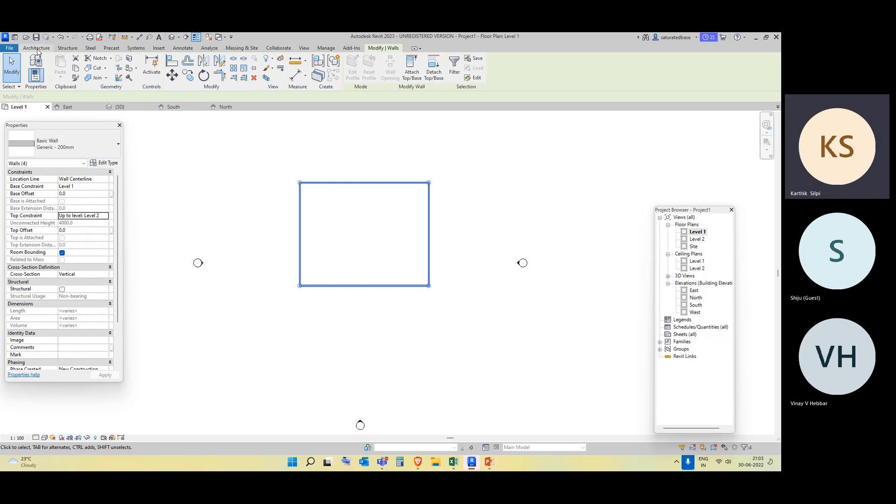
pyautogui.click(208, 190)
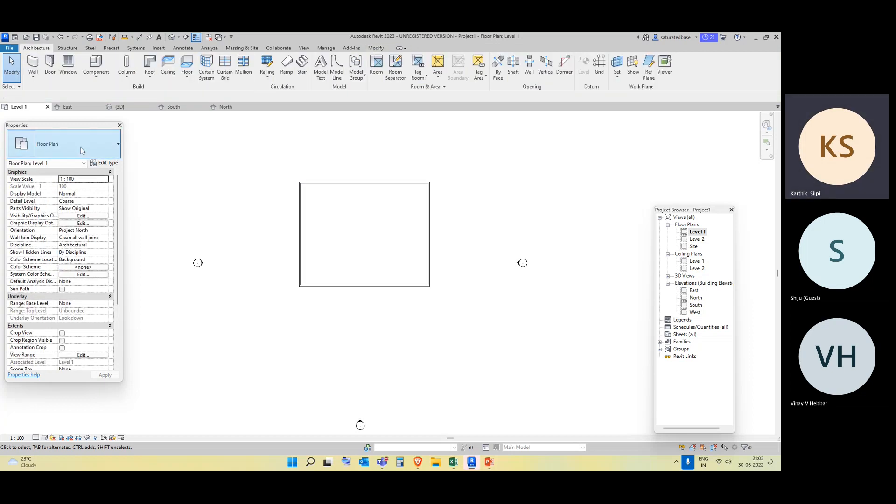
# Draw a vertical Generic - 140mm Masonry partition between the upper and lower outer walls, about 9000 mm from the left wall.
pyautogui.click(32, 77)
pyautogui.click(53, 91)
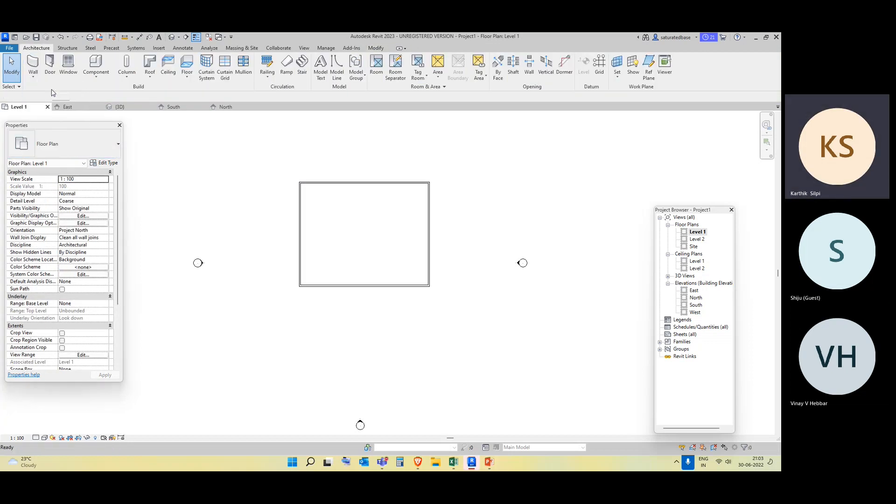
pyautogui.click(65, 144)
pyautogui.scroll(3, 76, 236)
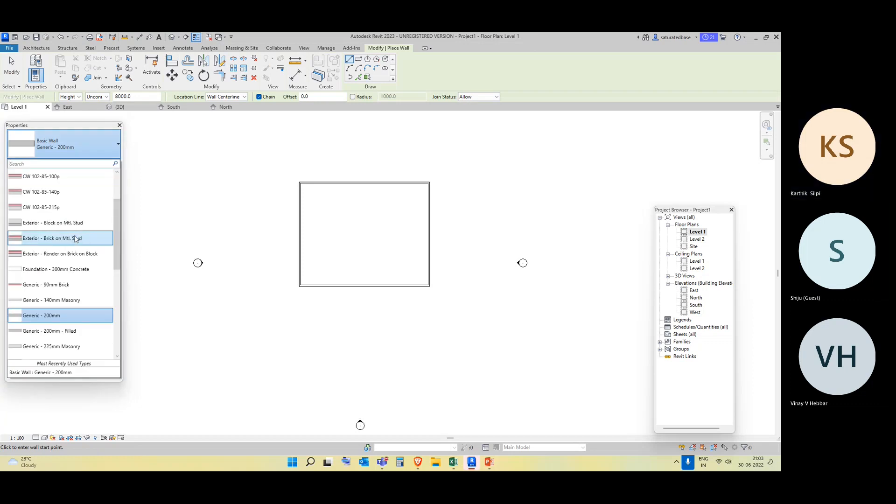
pyautogui.scroll(-1, 83, 300)
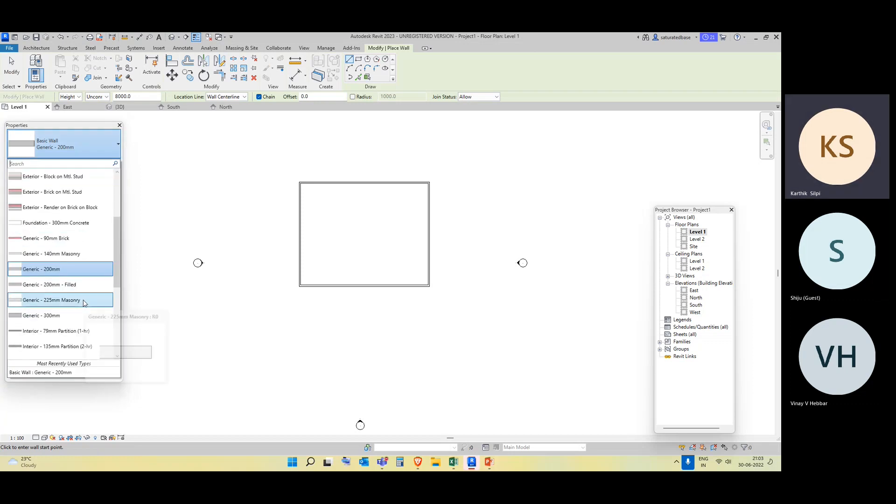
pyautogui.click(79, 260)
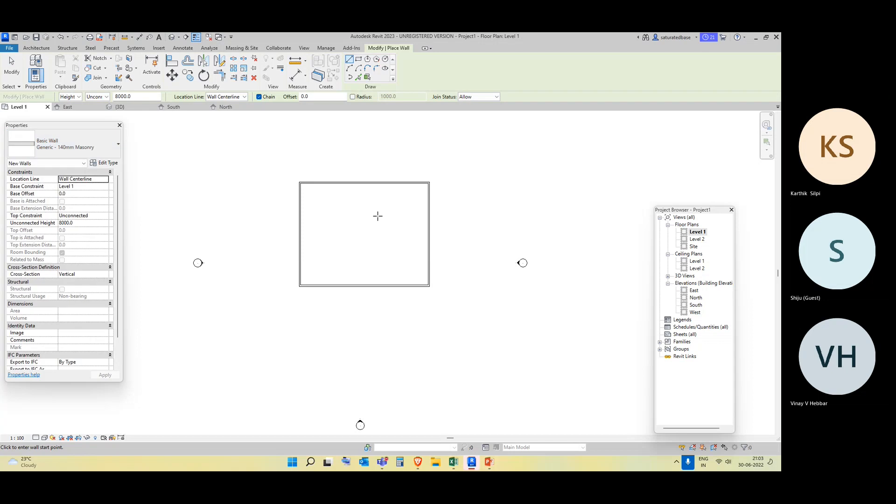
pyautogui.click(358, 182)
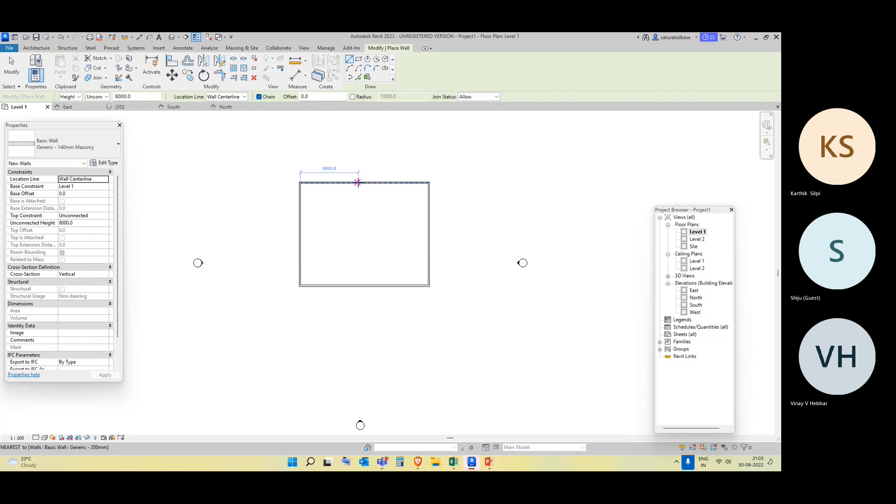
pyautogui.click(358, 286)
pyautogui.press('Escape')
# Draw a horizontal 140 mm masonry partition across mid-height of the plan, from the left outer wall to the right one.
pyautogui.click(300, 234)
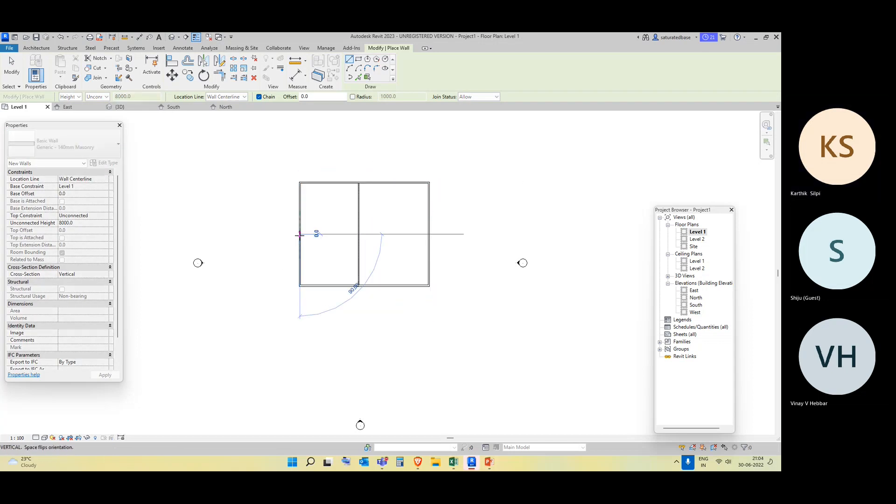
pyautogui.click(429, 235)
pyautogui.press('Escape')
pyautogui.press('Escape')
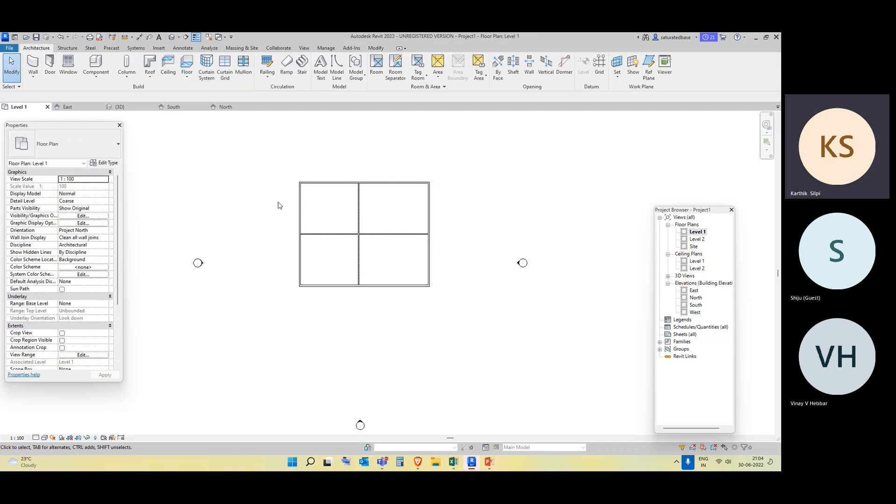
# Create a Generic 150mm architectural floor on Level 1 with a rectangular boundary along the outer wall faces.
pyautogui.click(187, 77)
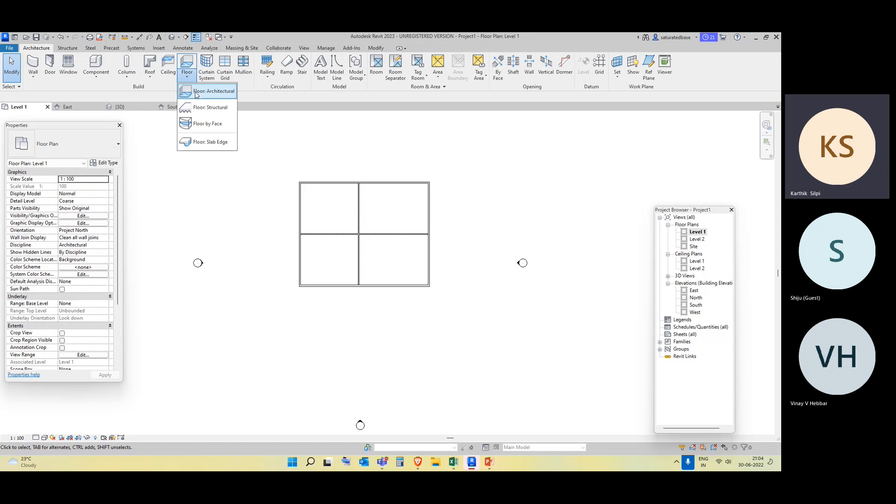
pyautogui.click(196, 91)
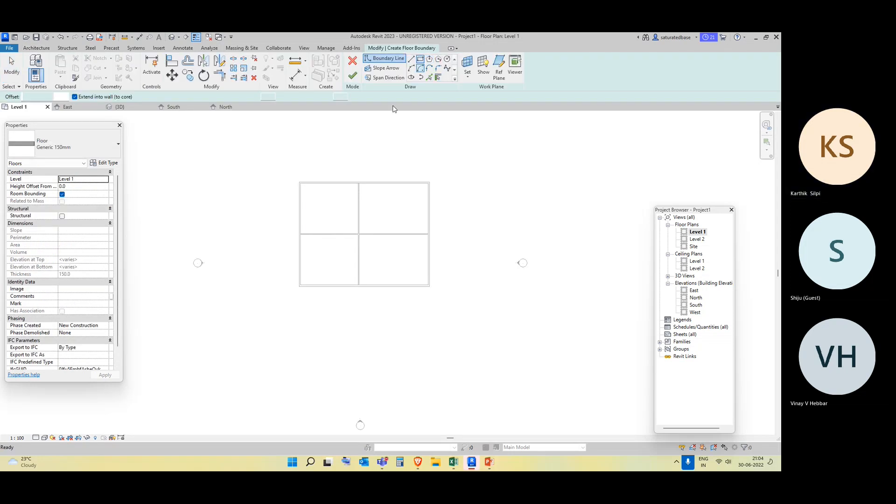
pyautogui.click(420, 59)
pyautogui.click(294, 176)
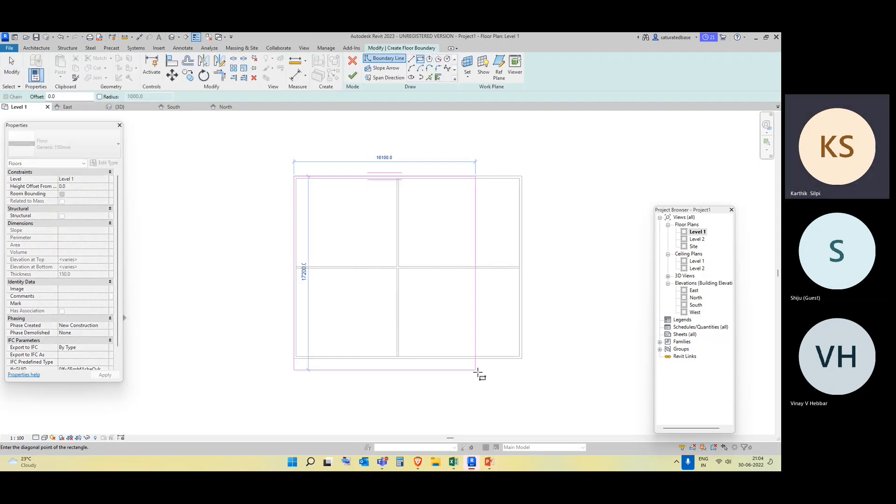
pyautogui.click(522, 358)
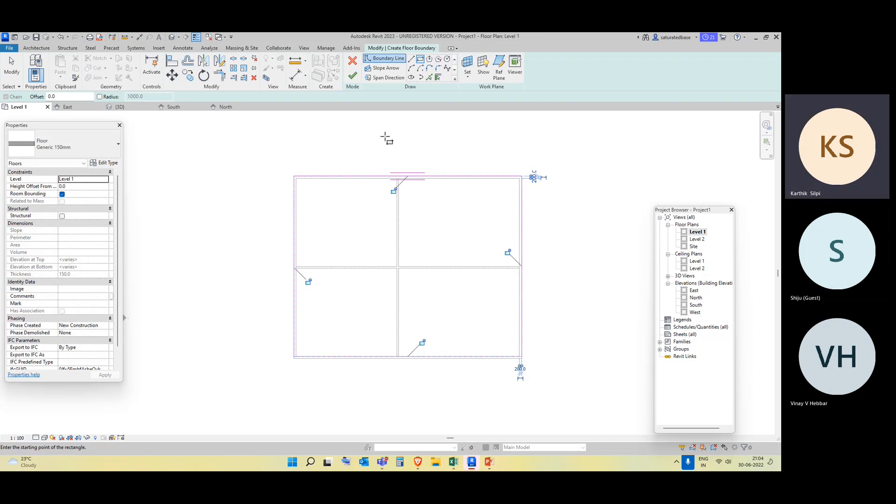
pyautogui.click(353, 76)
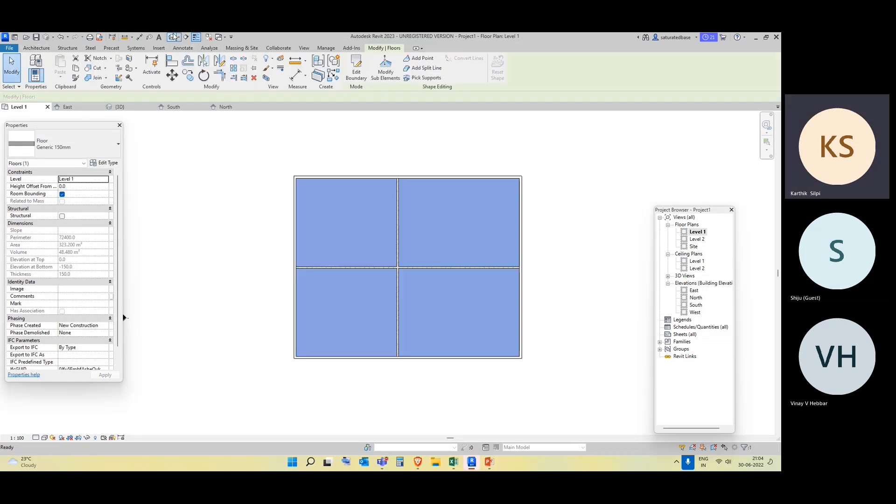
# In the 3D view, copy the floor and paste it aligned to Level 2.
pyautogui.click(173, 37)
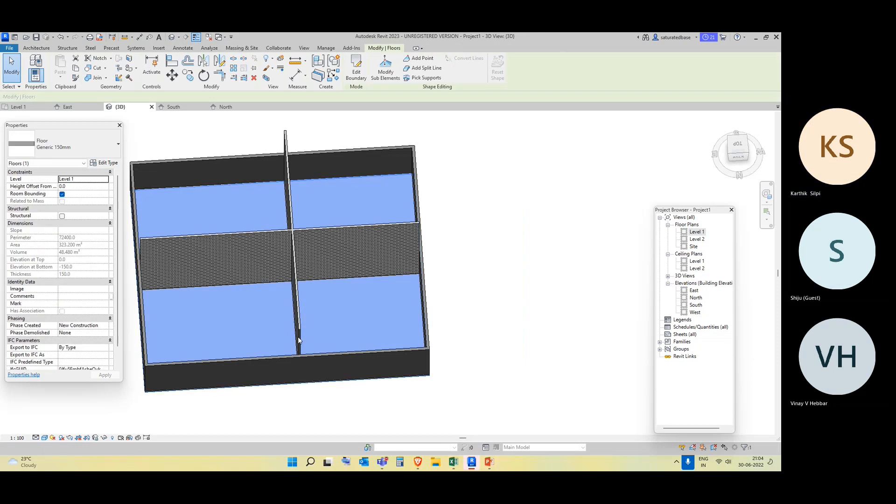
pyautogui.click(76, 67)
pyautogui.click(60, 76)
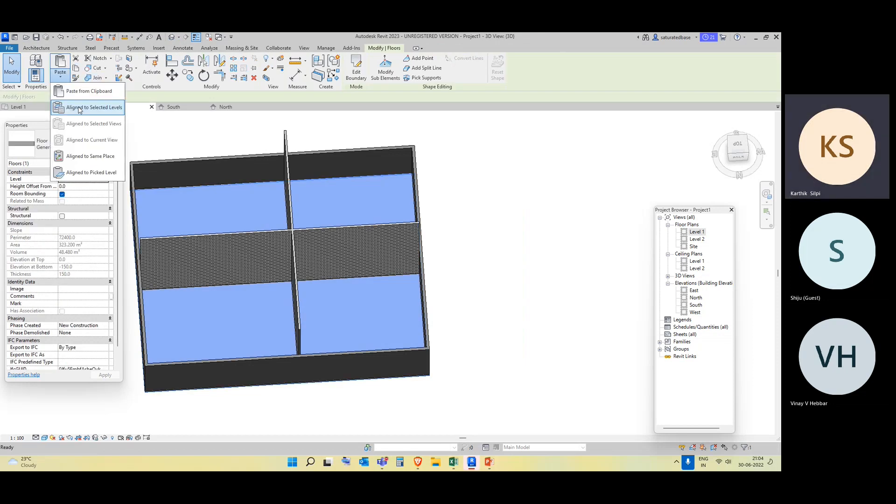
pyautogui.click(80, 108)
pyautogui.click(365, 197)
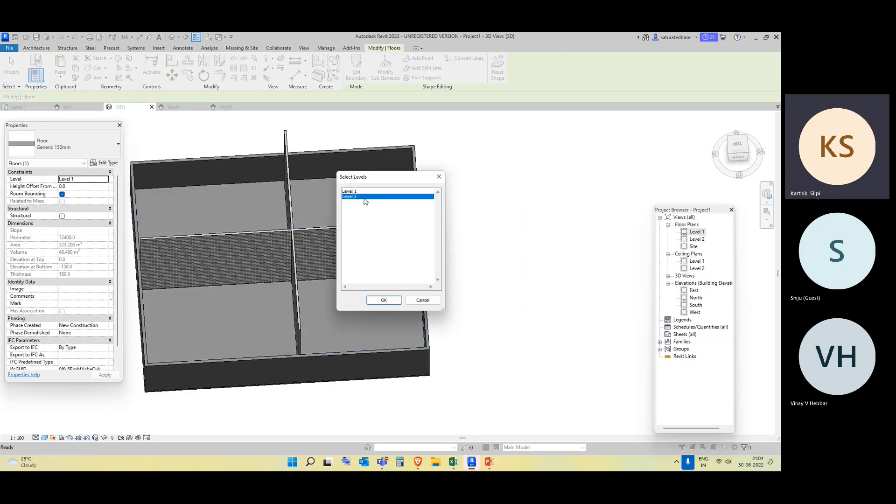
pyautogui.click(394, 302)
pyautogui.click(463, 308)
pyautogui.moveTo(495, 299); pyautogui.dragTo(605, 315, button='middle')
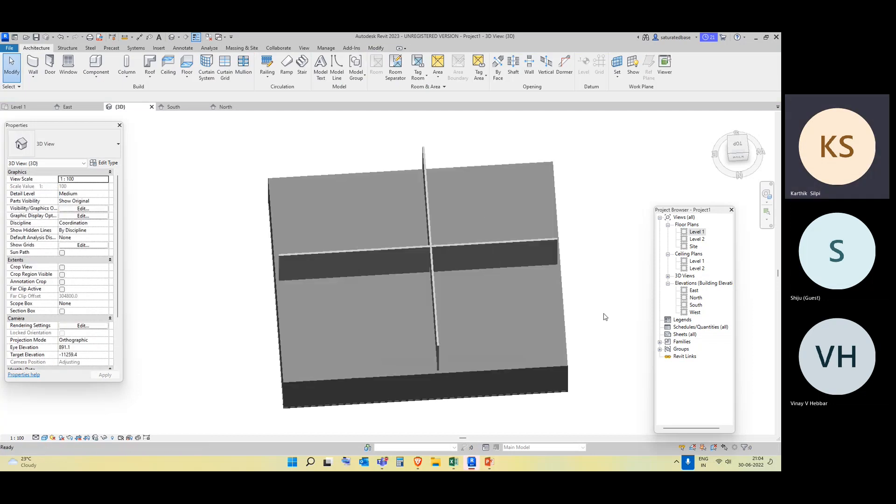
# Set the top constraint of both masonry partitions to Up to level: Level 2.
pyautogui.click(455, 250)
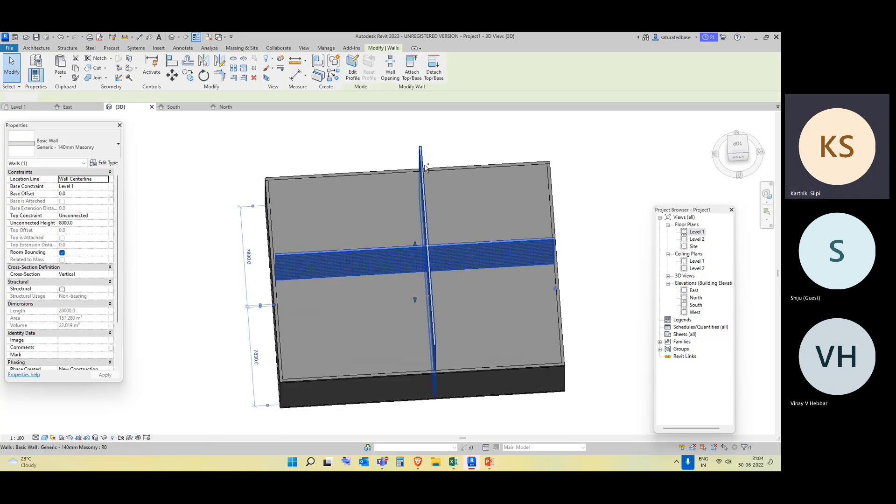
pyautogui.keyDown('ctrl'); pyautogui.click(425, 167); pyautogui.keyUp('ctrl')
pyautogui.click(105, 216)
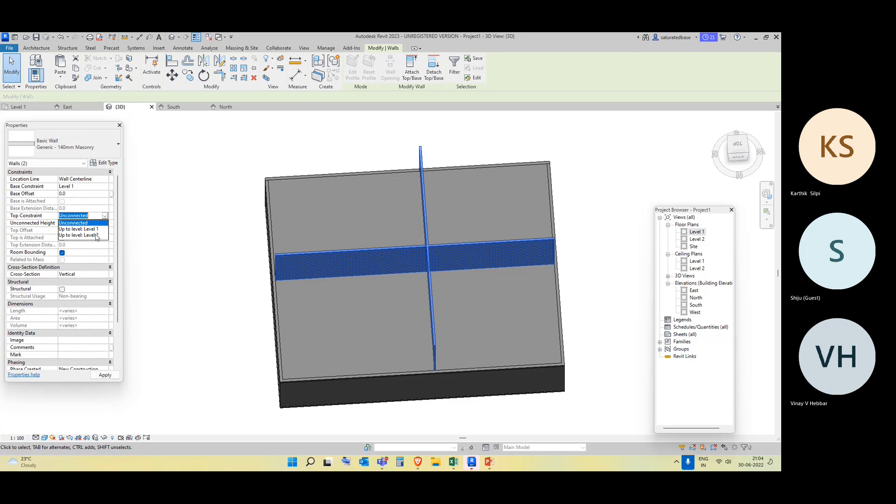
pyautogui.click(97, 235)
pyautogui.click(215, 163)
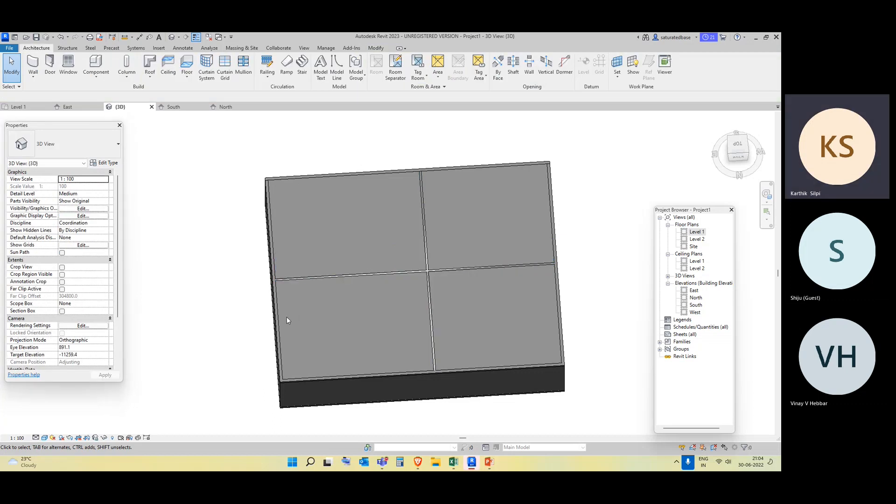
# On the Level 1 plan, place M_Single-Flush 0915 x 2134mm doors in the upper-left room's top outer wall and in the partition below it.
pyautogui.keyDown('shift'); pyautogui.moveTo(304, 321); pyautogui.dragTo(337, 128, button='middle'); pyautogui.keyUp('shift')
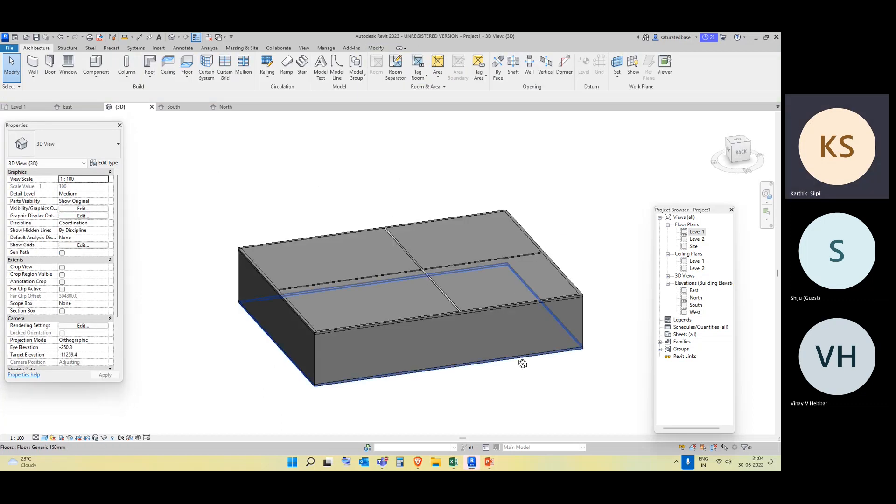
pyautogui.keyDown('shift'); pyautogui.moveTo(522, 362); pyautogui.dragTo(472, 306, button='middle'); pyautogui.keyUp('shift')
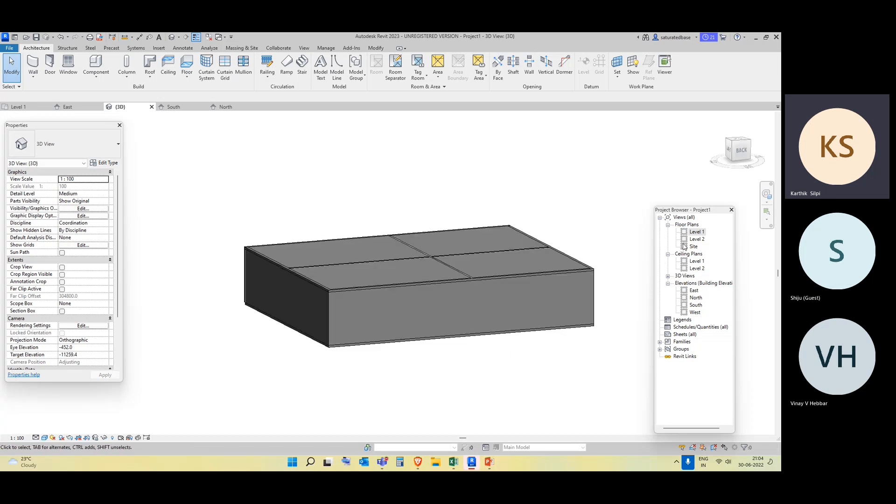
pyautogui.click(697, 232)
pyautogui.doubleClick(699, 233)
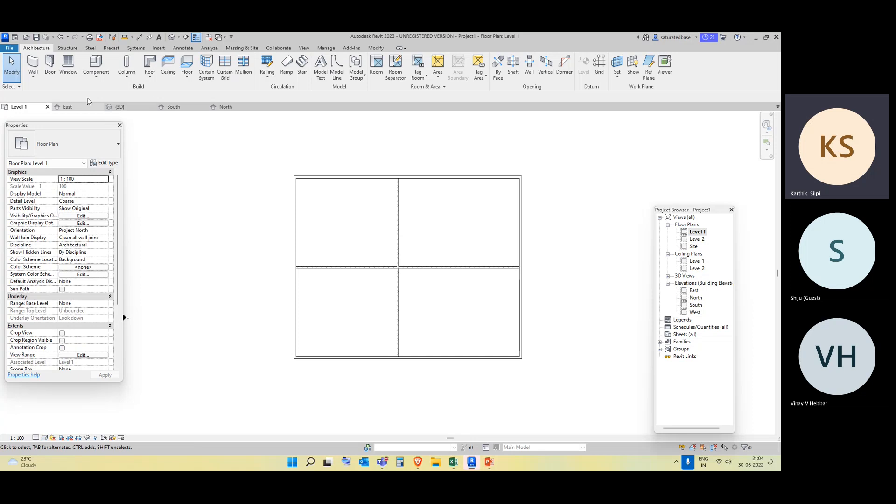
pyautogui.click(50, 64)
pyautogui.click(73, 151)
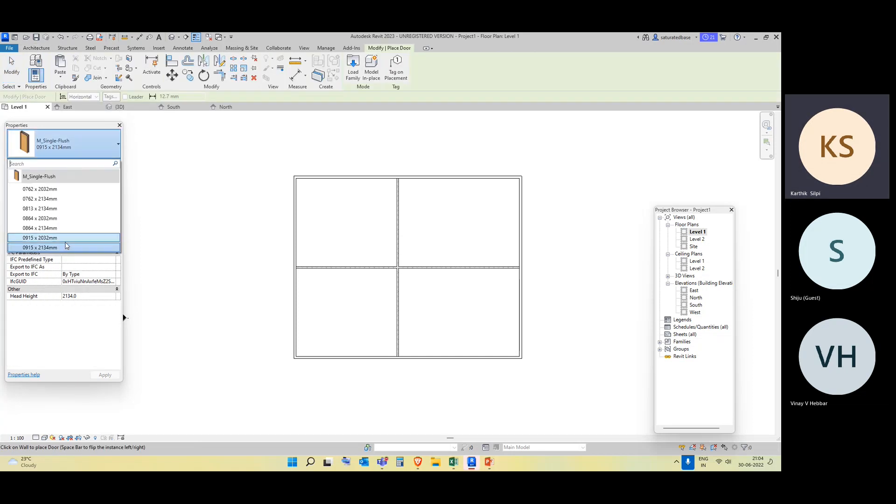
pyautogui.click(56, 241)
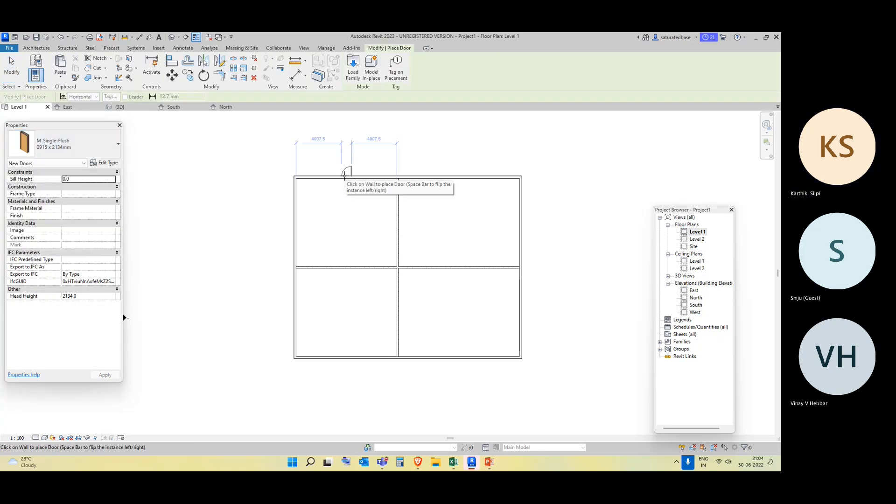
pyautogui.click(345, 174)
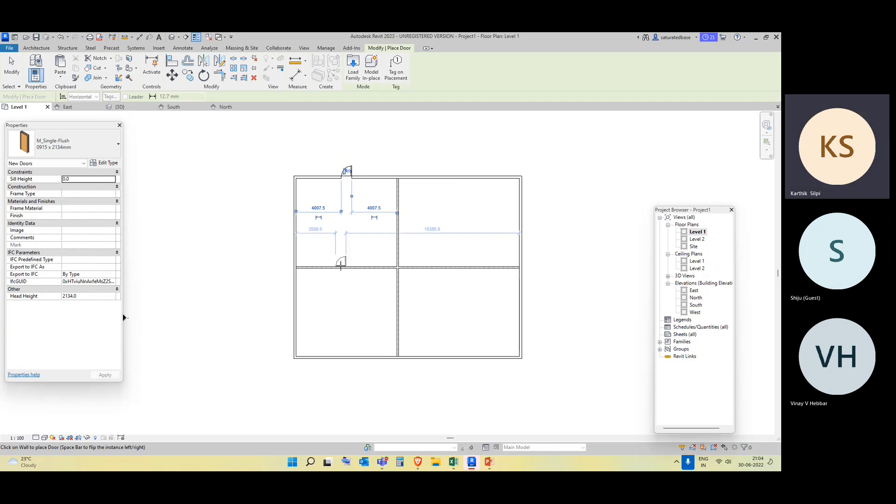
pyautogui.click(340, 266)
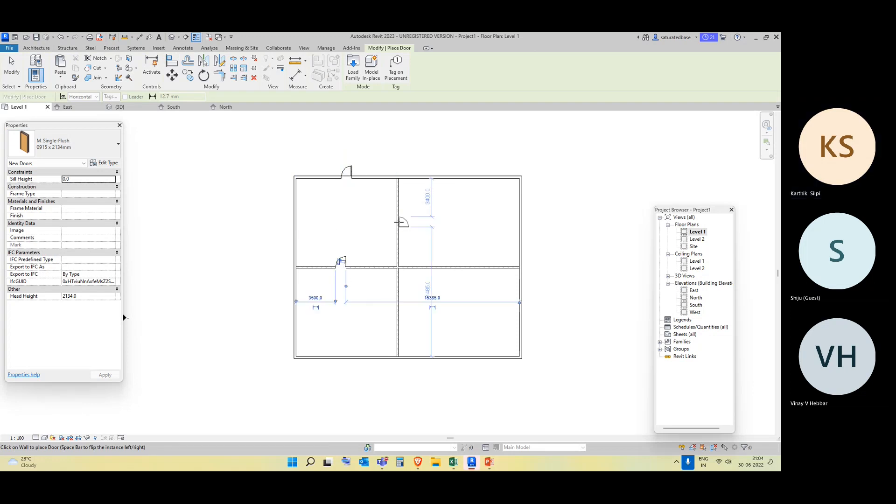
# Add two more single-flush doors in the vertical partition, one above and one below the horizontal partition.
pyautogui.click(399, 222)
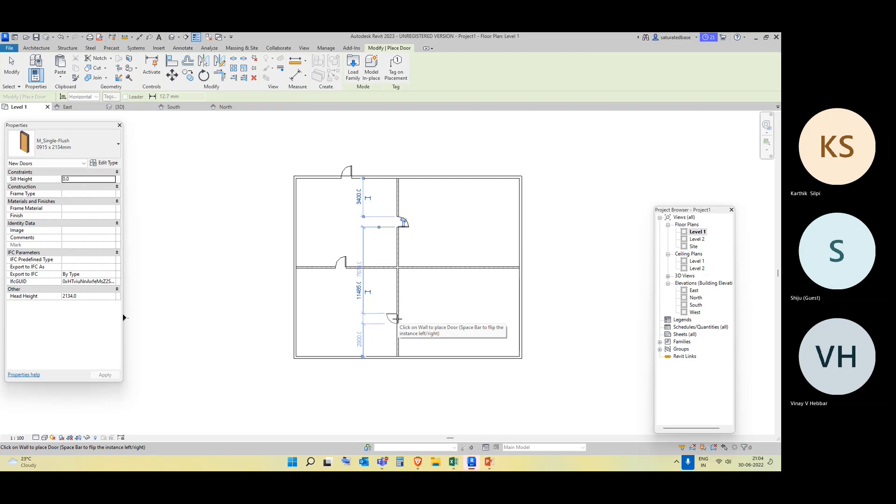
pyautogui.click(397, 319)
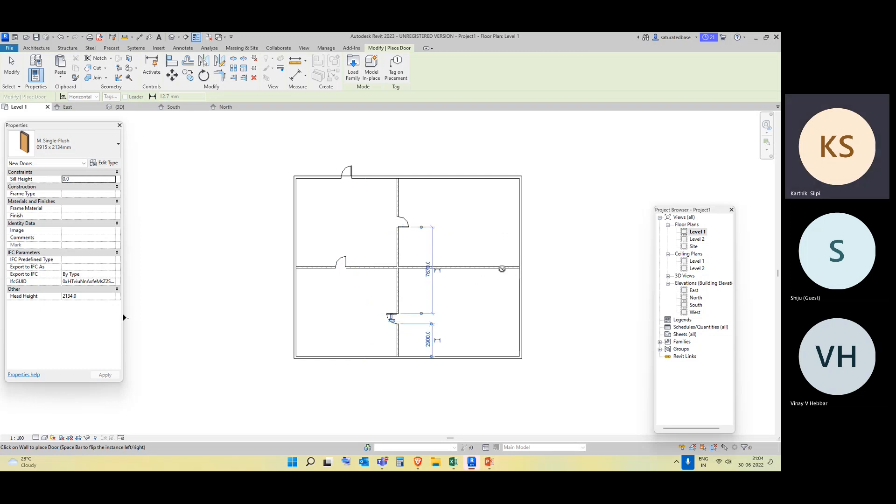
pyautogui.press('Escape')
pyautogui.press('Escape')
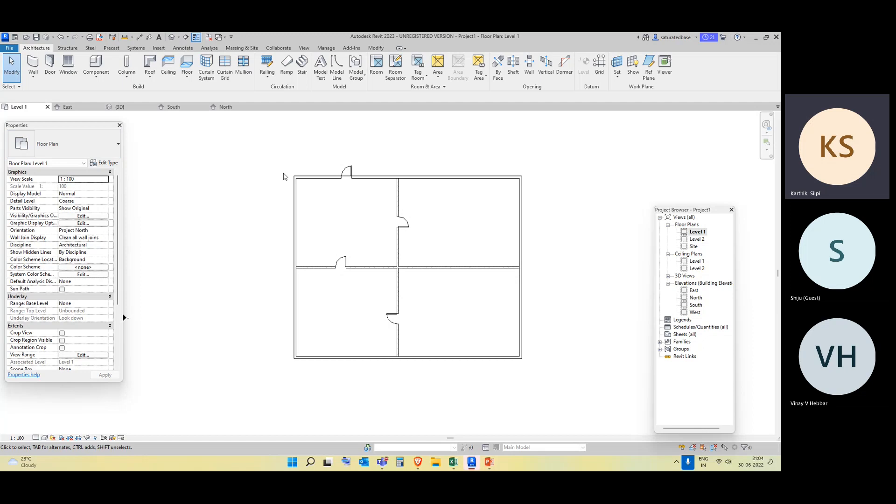
# Place a tagged room in each of the four enclosed spaces of the Level 1 plan.
pyautogui.moveTo(295, 289); pyautogui.dragTo(234, 277, button='middle')
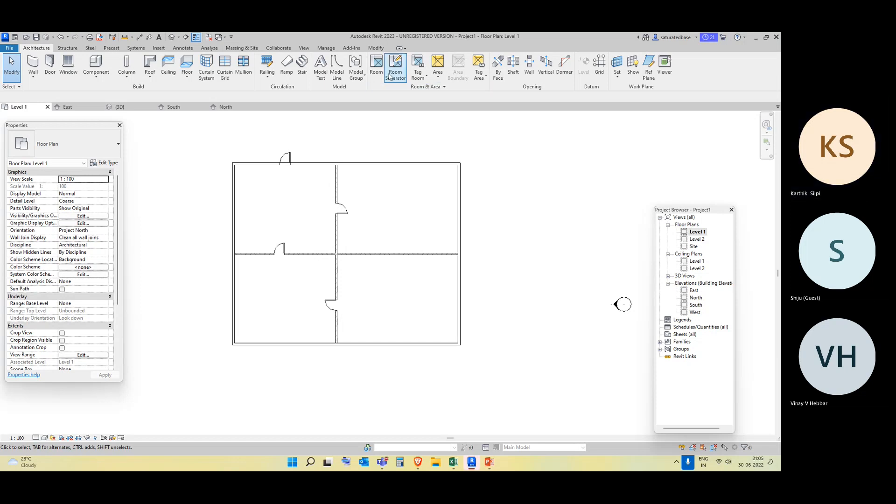
pyautogui.click(377, 65)
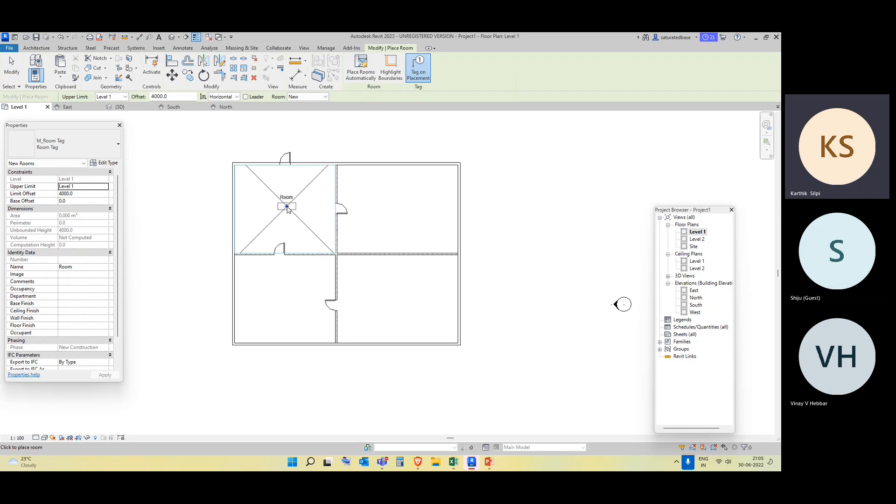
pyautogui.click(287, 207)
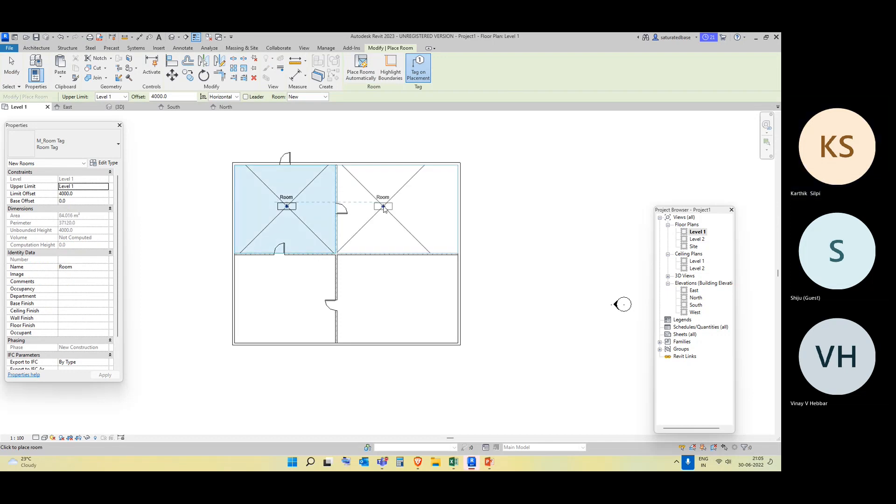
pyautogui.click(384, 209)
pyautogui.click(286, 290)
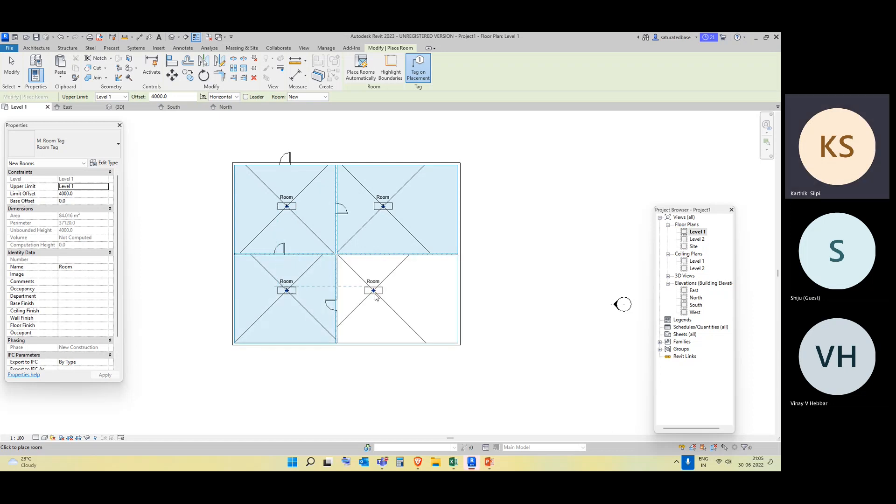
pyautogui.click(388, 294)
pyautogui.press('Escape')
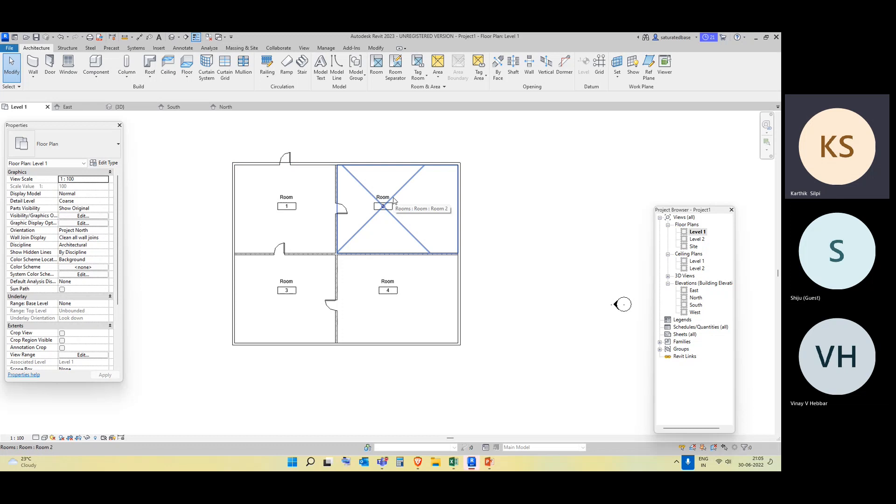
# Rename the upper-left room as Room 1 and the upper-right room as Room 2 through their tags.
pyautogui.doubleClick(288, 195)
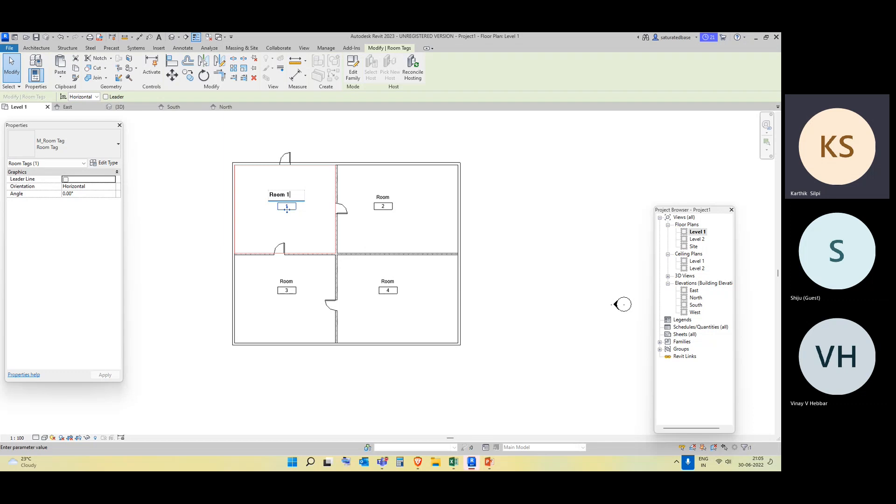
pyautogui.click(383, 198)
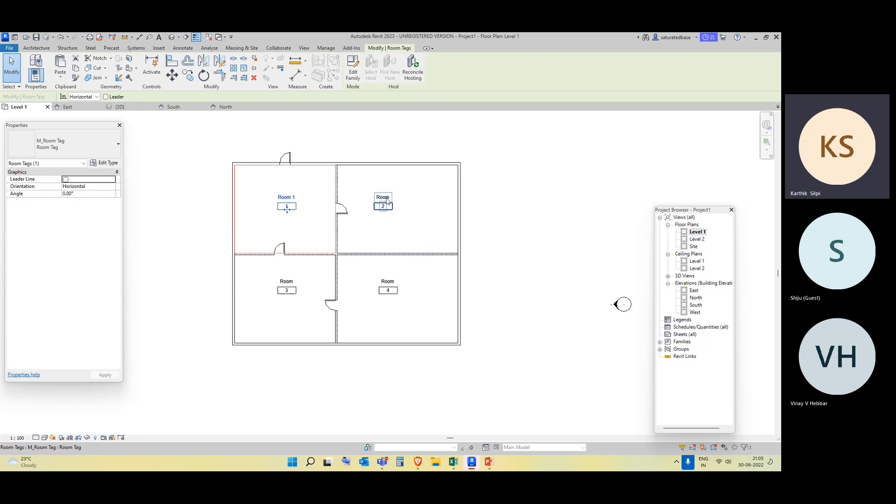
pyautogui.click(387, 201)
pyautogui.click(387, 198)
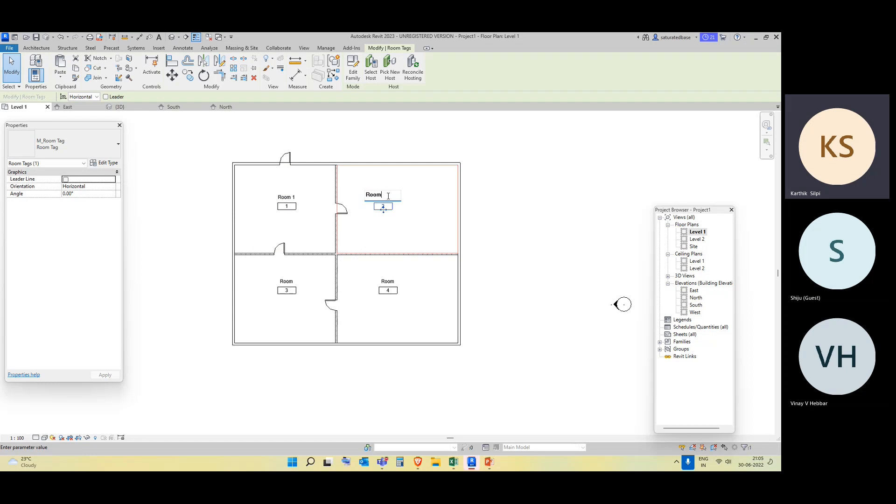
pyautogui.write('2')
pyautogui.click(379, 266)
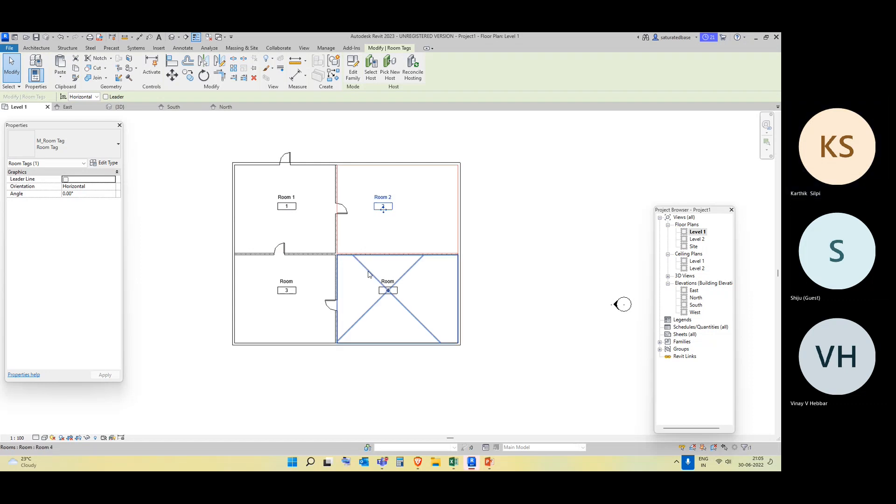
# Rename the lower-left room as Room 3 and the lower-right room as Room 4 through their tags.
pyautogui.click(287, 289)
pyautogui.click(291, 282)
pyautogui.write('Room 3')
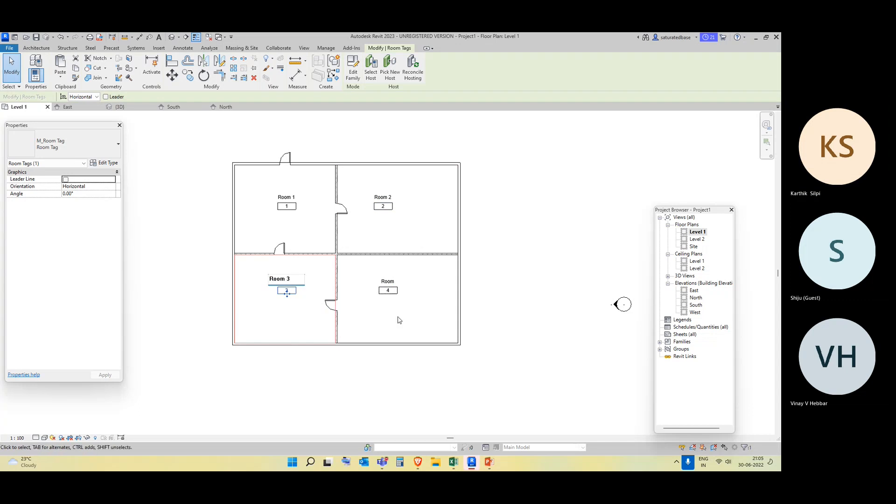
pyautogui.click(387, 290)
pyautogui.click(387, 280)
pyautogui.click(392, 279)
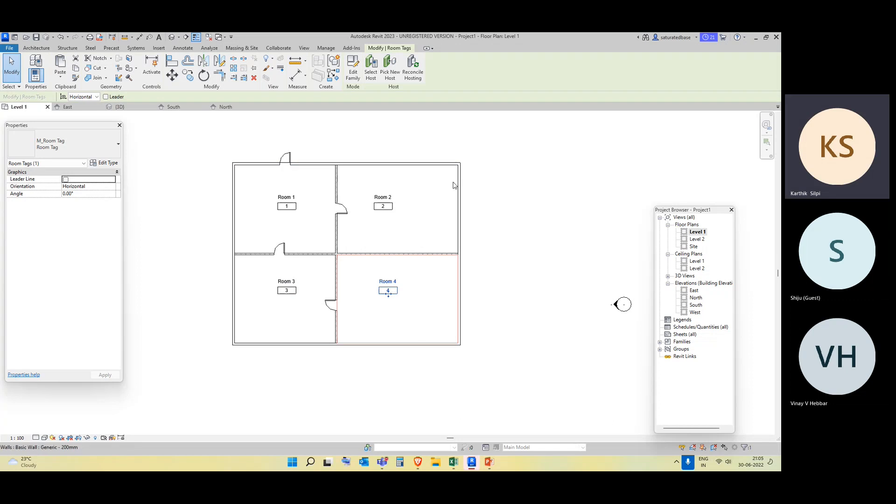
pyautogui.press('Escape')
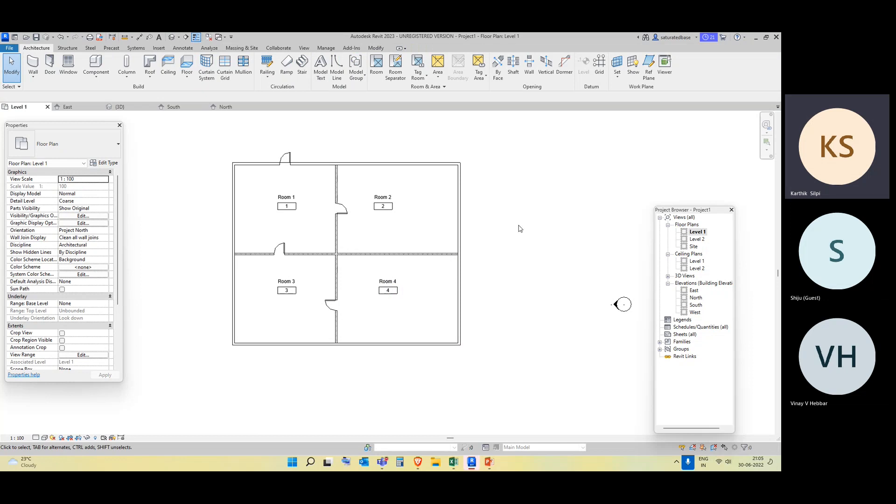
# Change the tag type of Room 1 to Room Tag With Area.
pyautogui.moveTo(500, 295); pyautogui.dragTo(491, 296, button='middle')
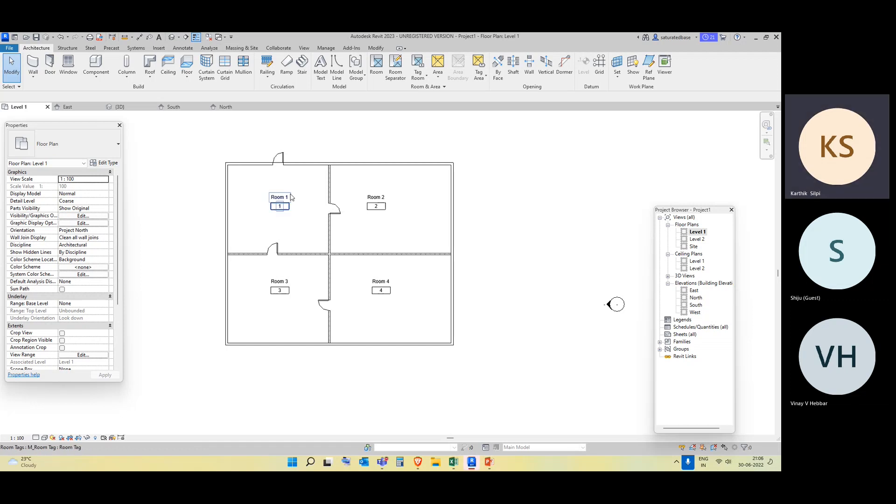
pyautogui.click(296, 226)
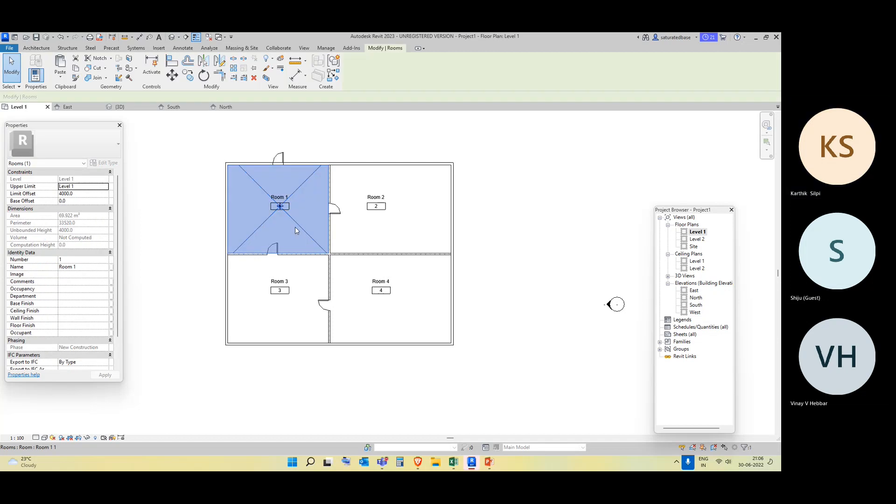
pyautogui.click(358, 136)
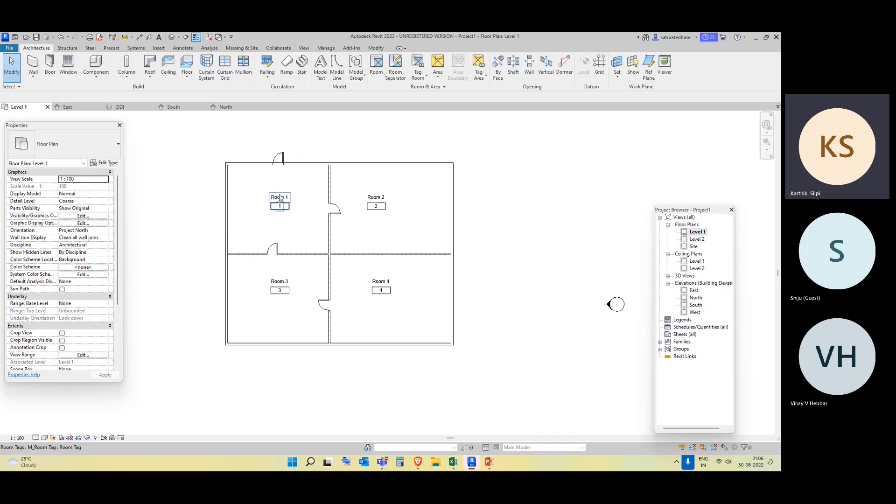
pyautogui.click(276, 199)
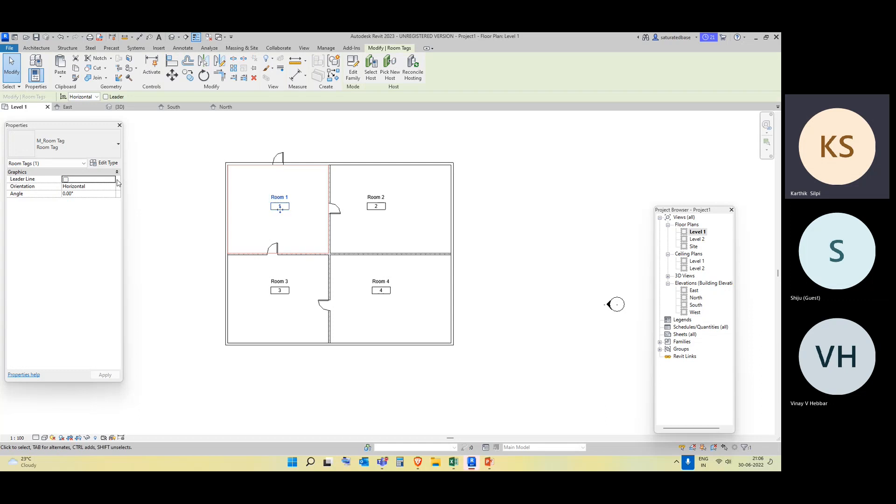
pyautogui.click(89, 150)
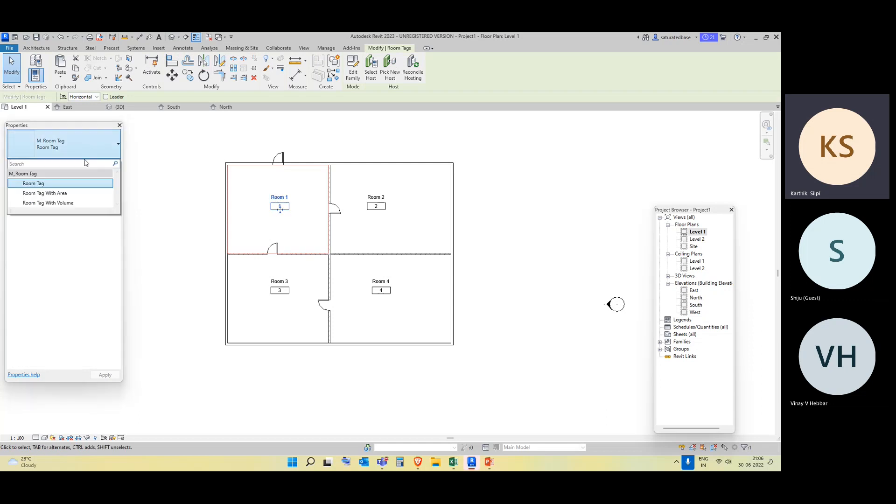
pyautogui.click(86, 194)
pyautogui.click(201, 230)
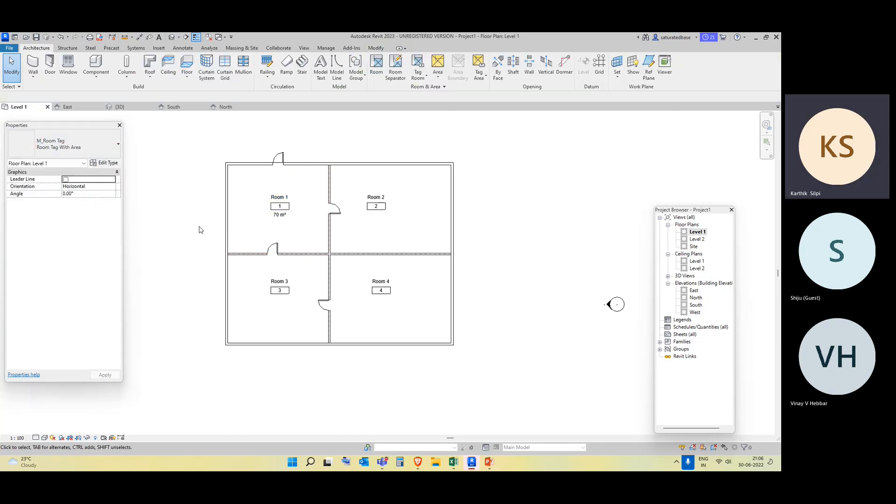
# Try the Room Tag With Volume type on the tag of Room 1.
pyautogui.click(276, 198)
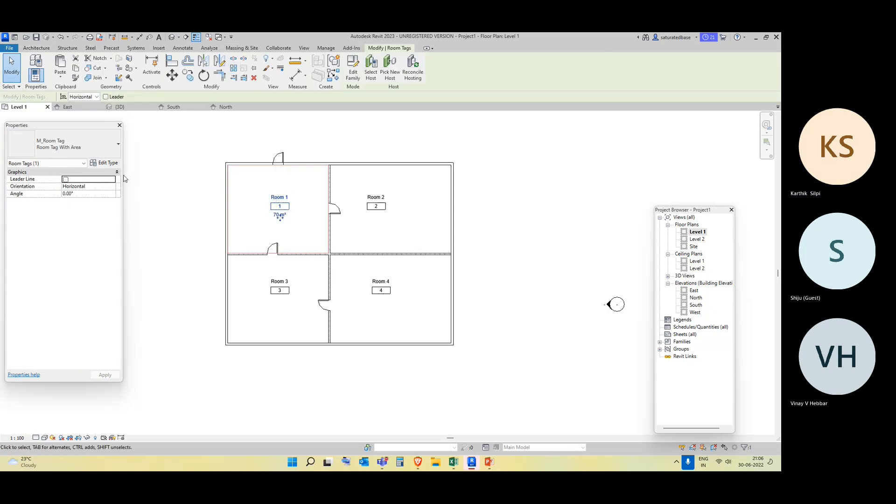
pyautogui.click(98, 147)
pyautogui.click(89, 208)
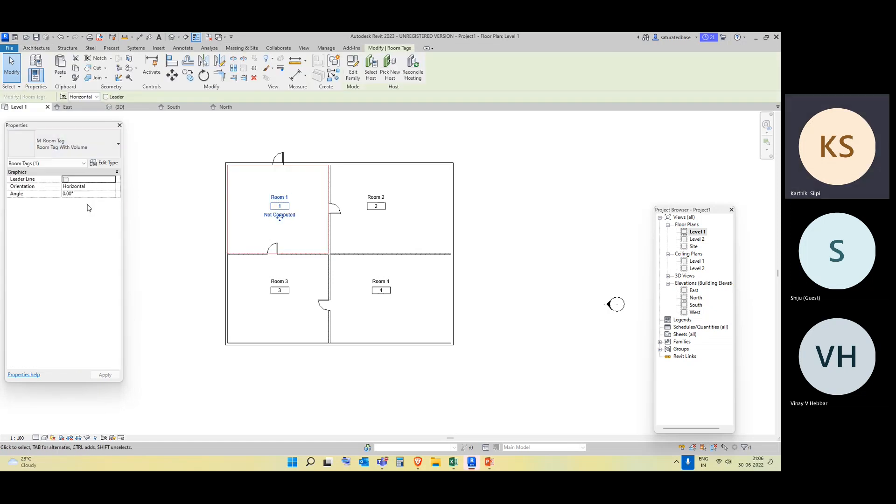
pyautogui.click(260, 224)
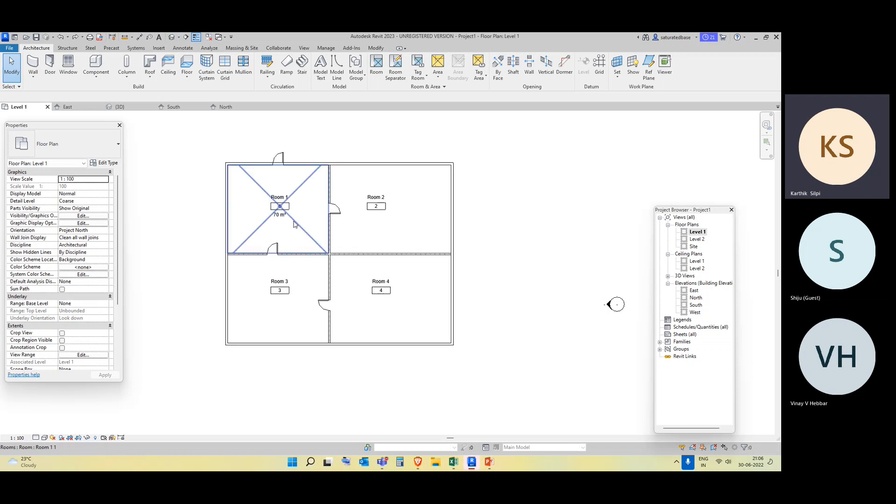
# Return the tag of Room 1 to the plain Room Tag type.
pyautogui.click(279, 198)
pyautogui.click(57, 146)
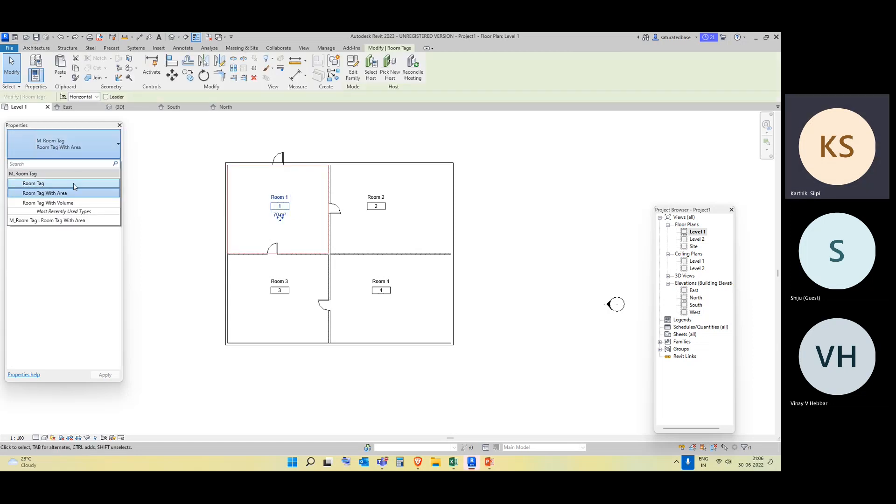
pyautogui.click(74, 183)
pyautogui.click(180, 247)
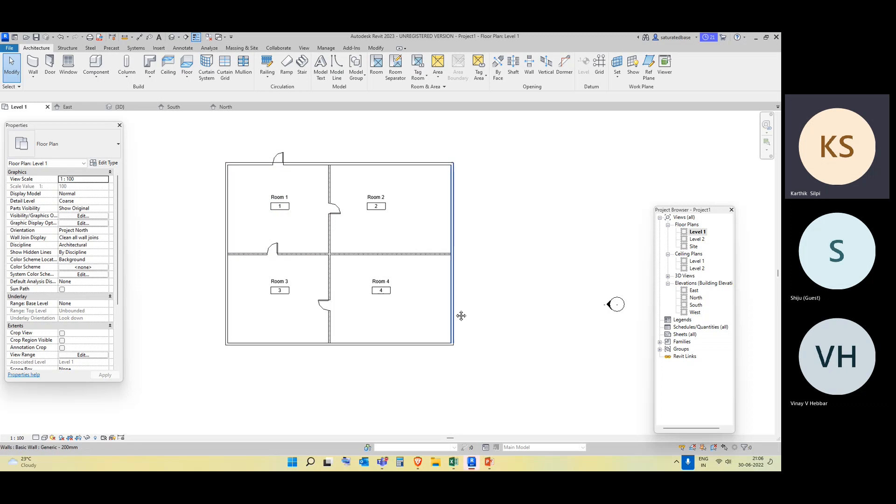
# Place a color fill legend beside the plan's upper-right corner, using the Rooms space type and the Name color scheme.
pyautogui.moveTo(458, 314); pyautogui.dragTo(436, 317, button='middle')
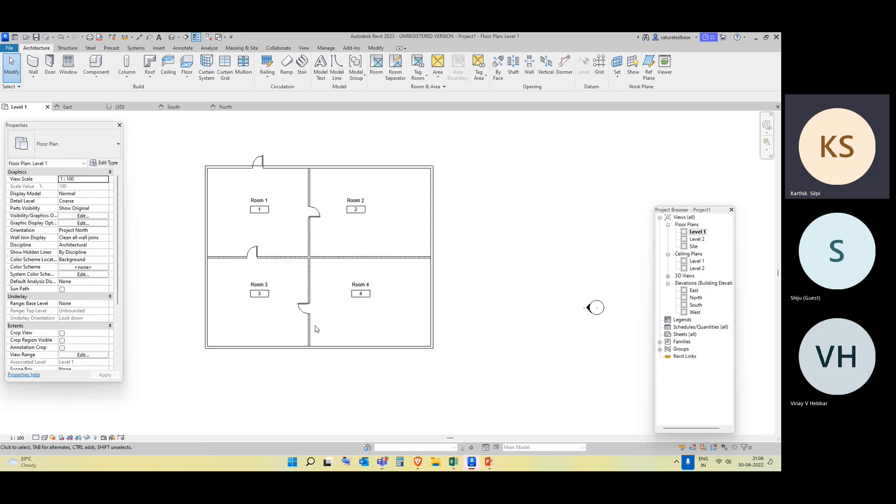
pyautogui.click(325, 49)
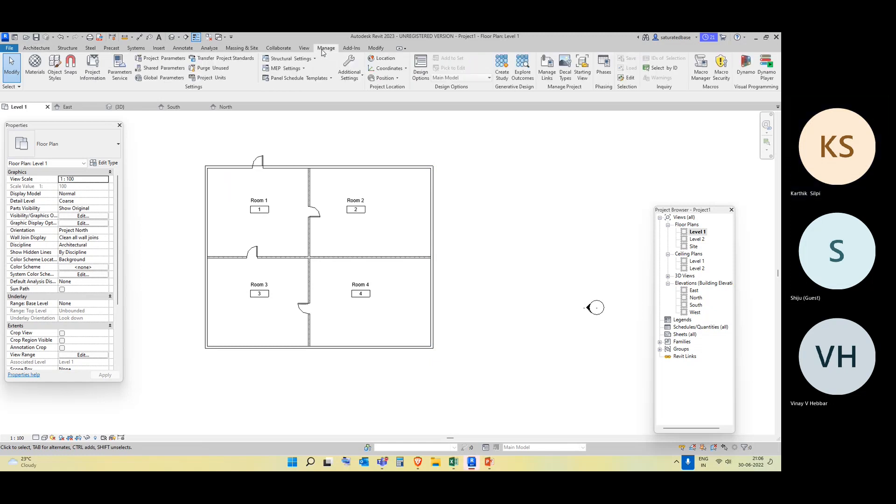
pyautogui.click(209, 48)
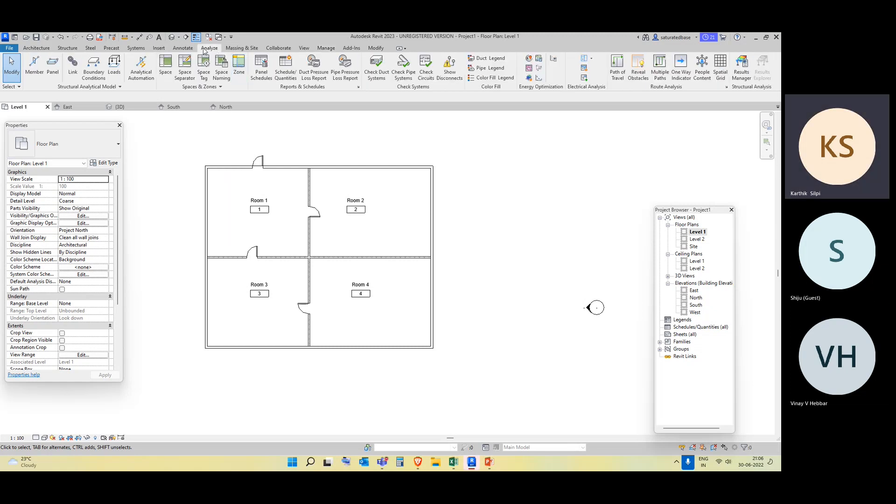
pyautogui.click(486, 80)
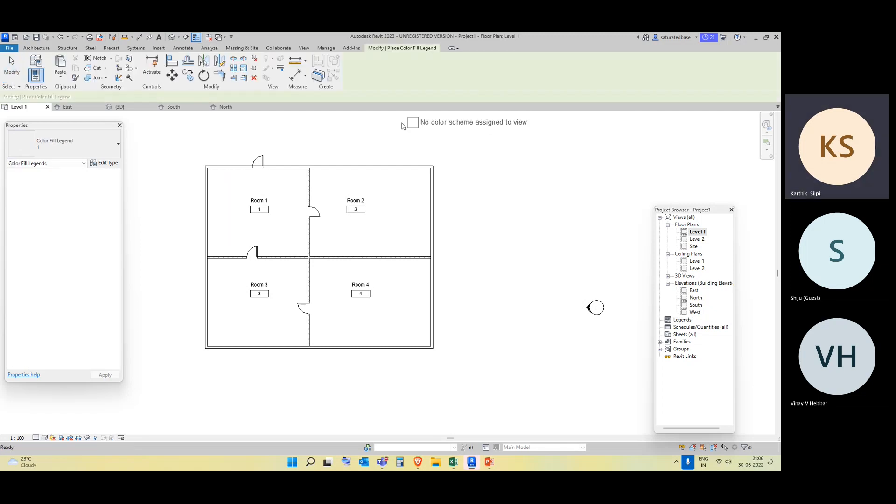
pyautogui.click(489, 185)
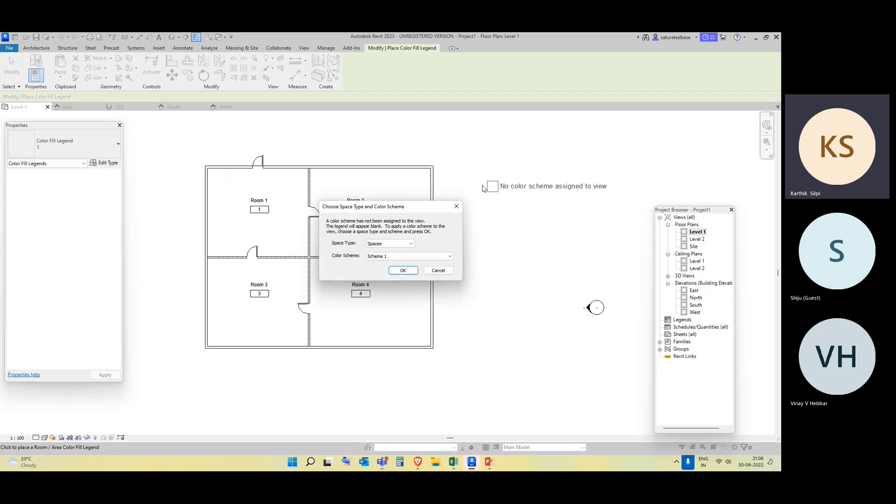
pyautogui.click(389, 244)
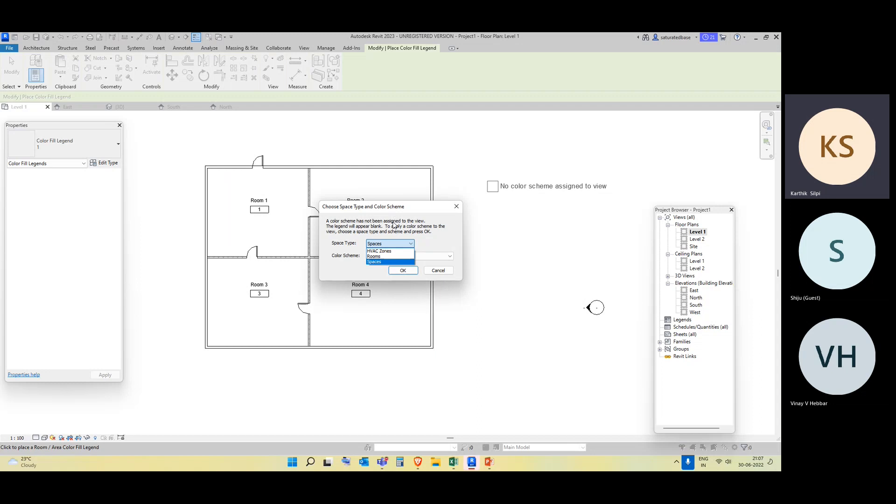
pyautogui.click(397, 256)
pyautogui.click(404, 257)
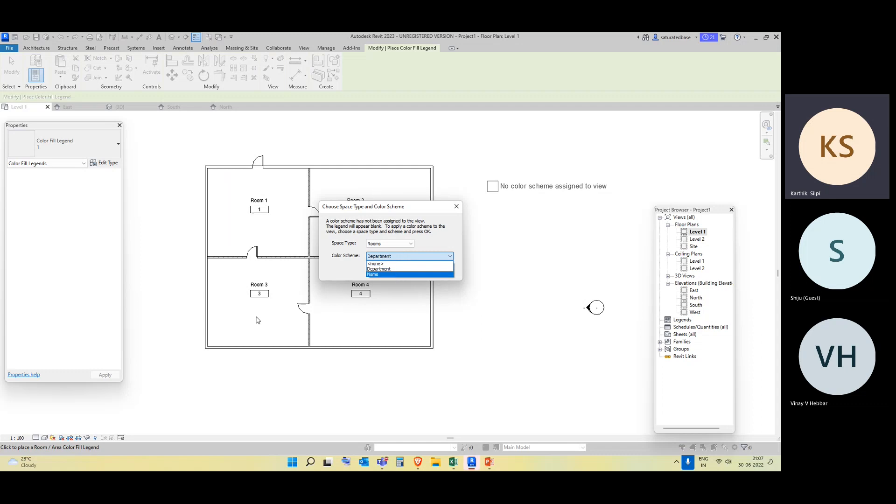
pyautogui.click(395, 275)
pyautogui.click(404, 270)
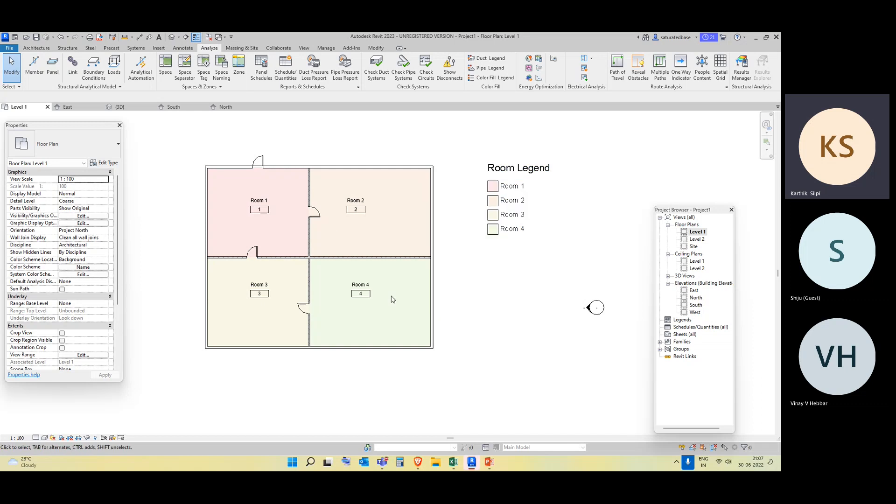
# Examine the room legend's color scheme and the color options for Room 1, leaving both without changes.
pyautogui.click(517, 193)
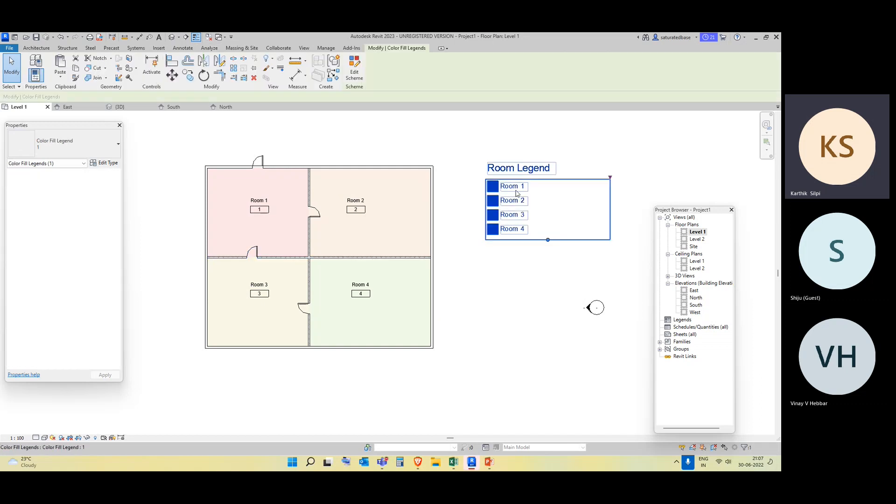
pyautogui.click(354, 73)
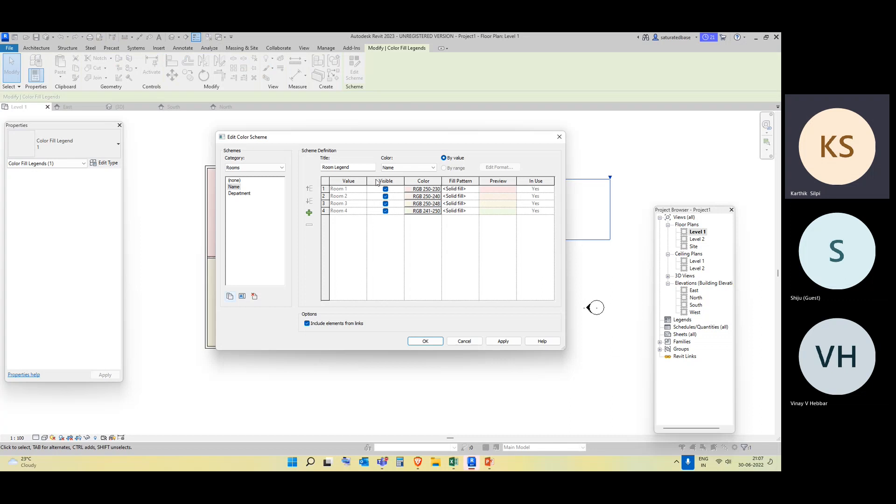
pyautogui.click(427, 189)
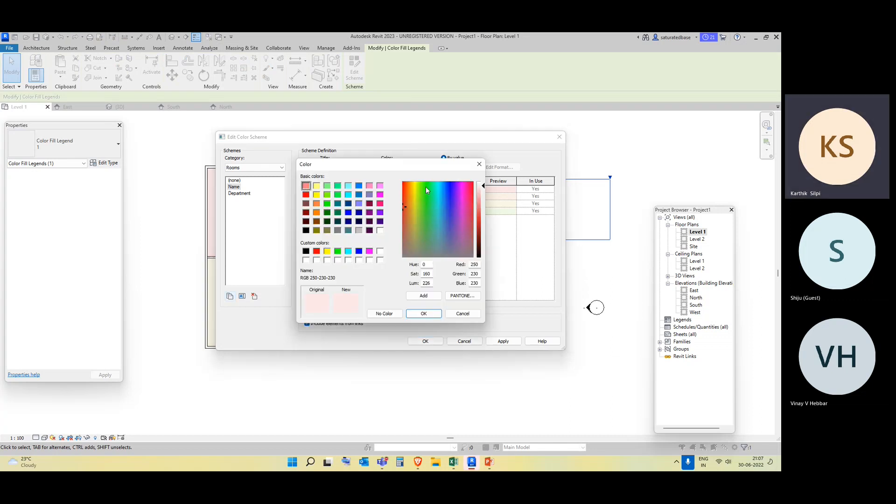
pyautogui.click(478, 164)
pyautogui.click(558, 135)
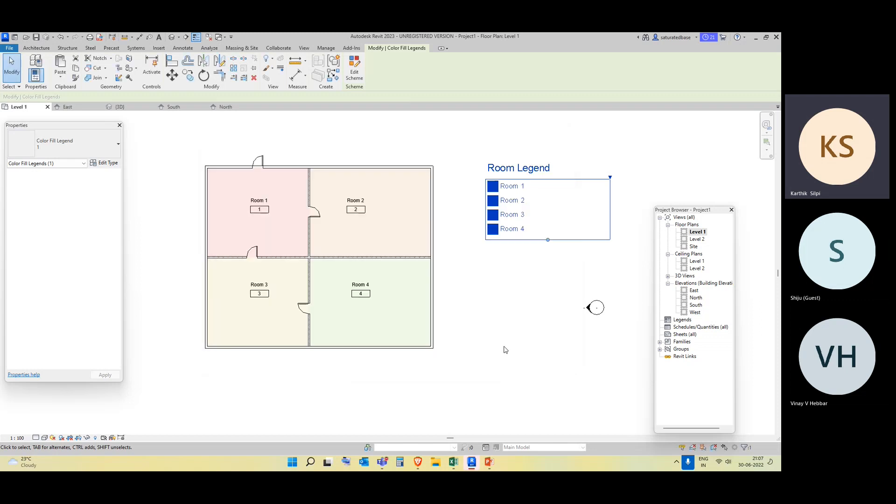
pyautogui.click(503, 348)
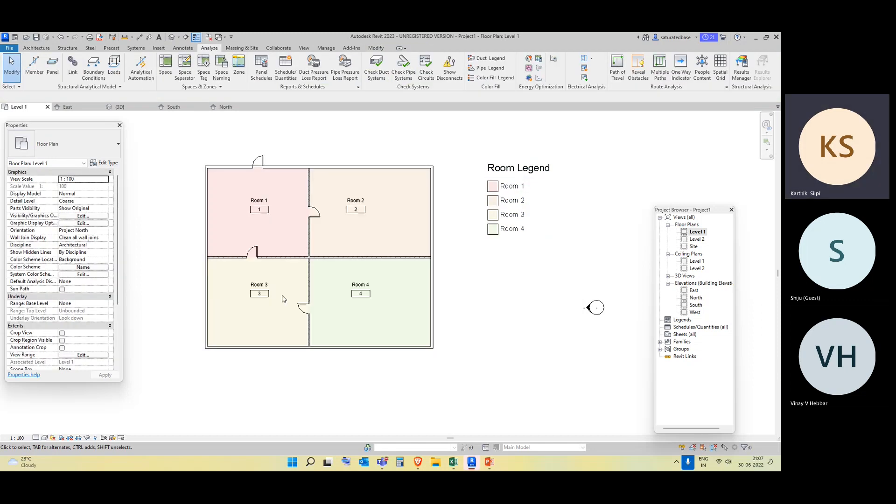
# Draw a vertical room separator line through Room 2, about 4500 mm from the outer wall, from the upper wall to the horizontal partition.
pyautogui.click(31, 49)
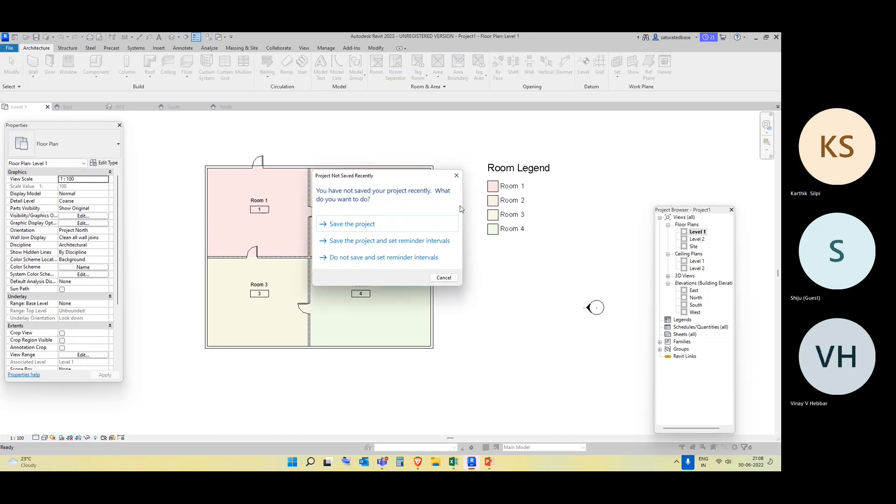
pyautogui.click(456, 175)
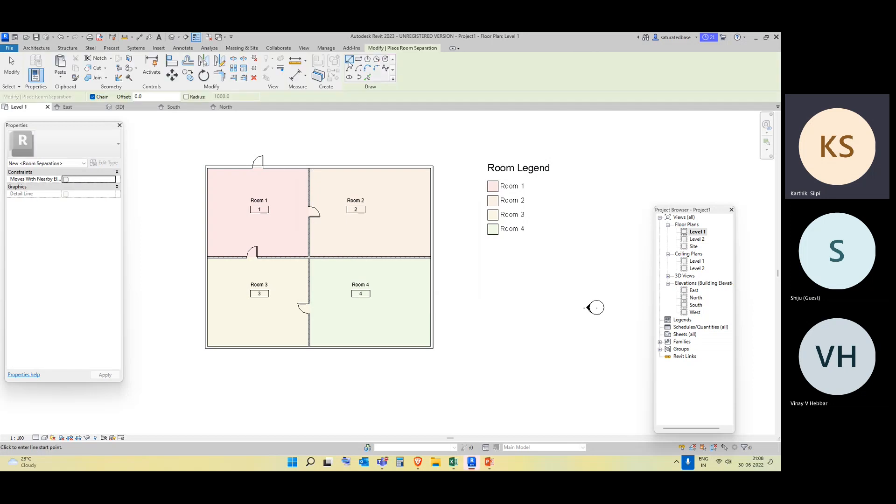
pyautogui.click(380, 169)
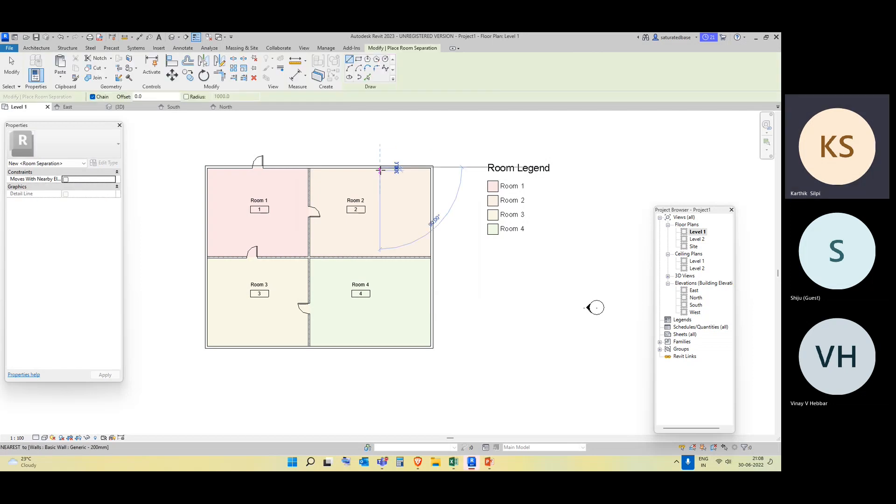
pyautogui.click(380, 256)
pyautogui.press('Escape')
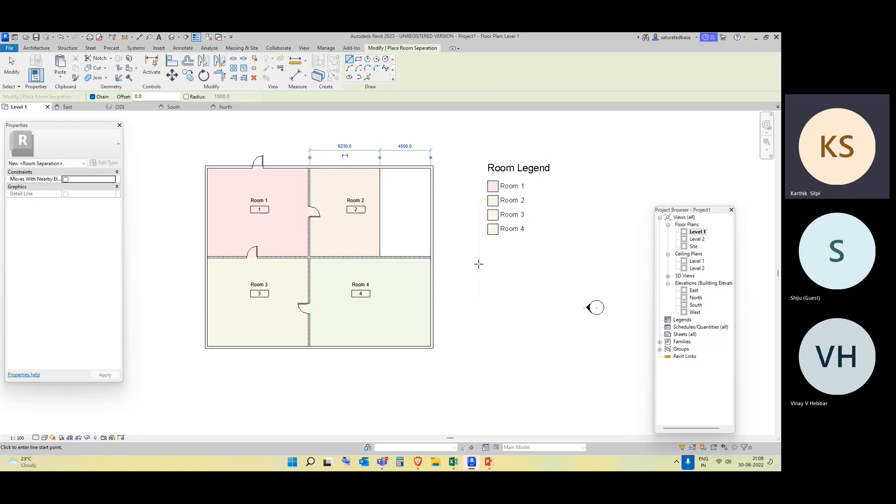
pyautogui.press('Escape')
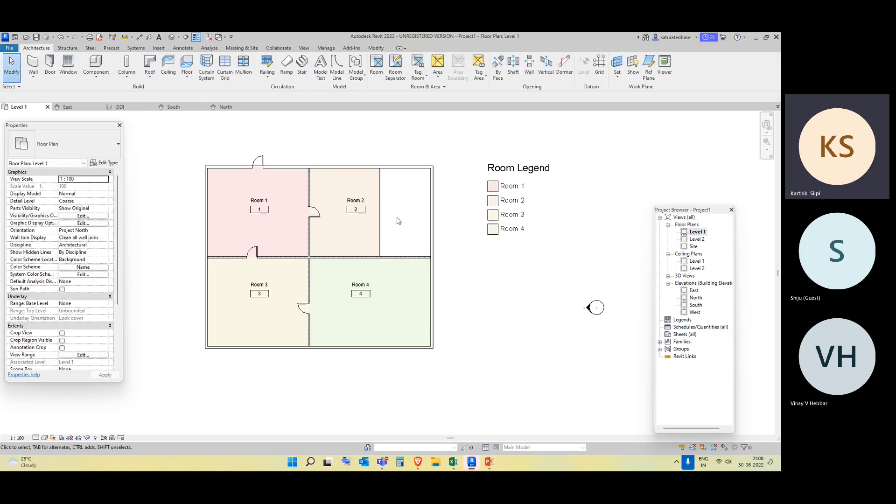
pyautogui.click(338, 232)
pyautogui.press('Escape')
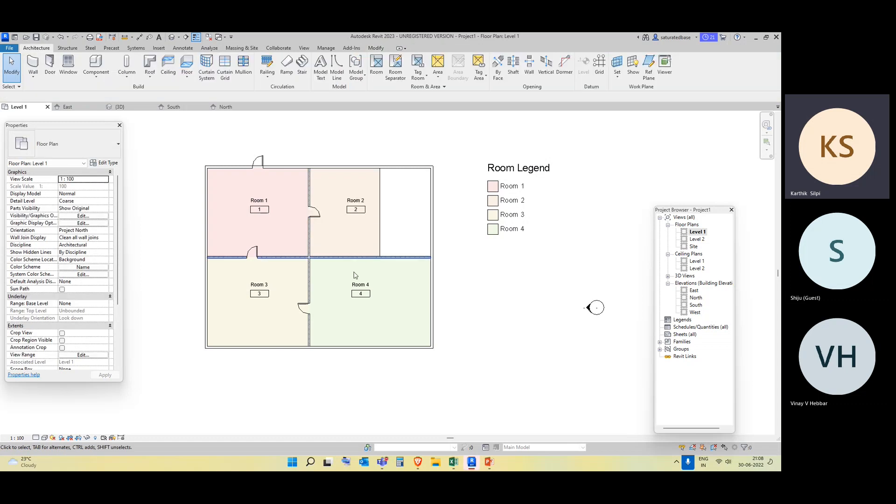
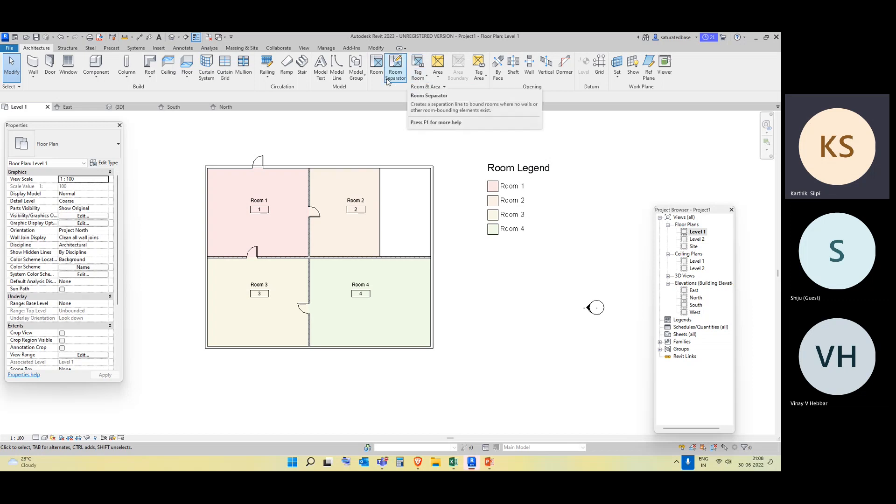
# Place a tagged room in the empty space between the room separator and the outer wall.
pyautogui.click(376, 65)
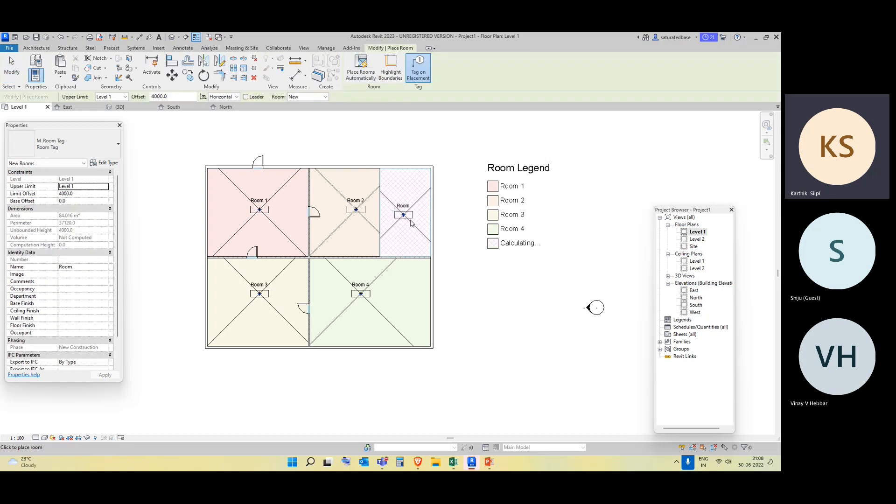
pyautogui.click(411, 223)
pyautogui.press('Escape')
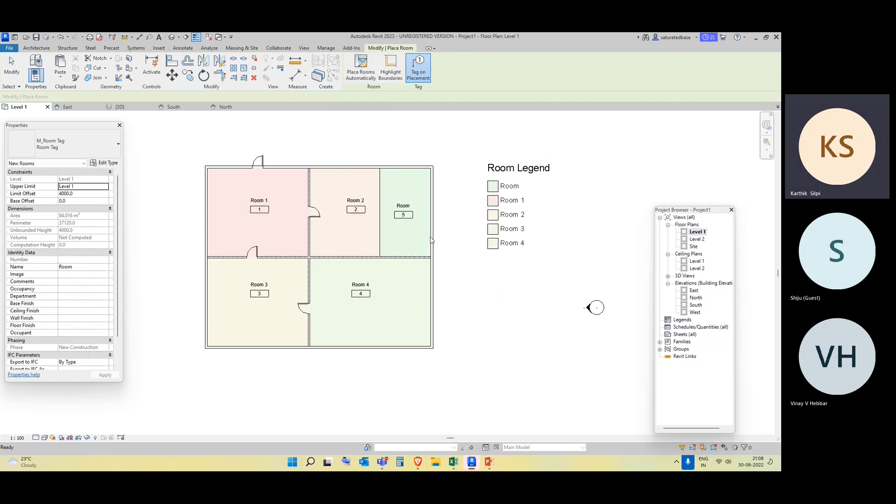
pyautogui.press('Escape')
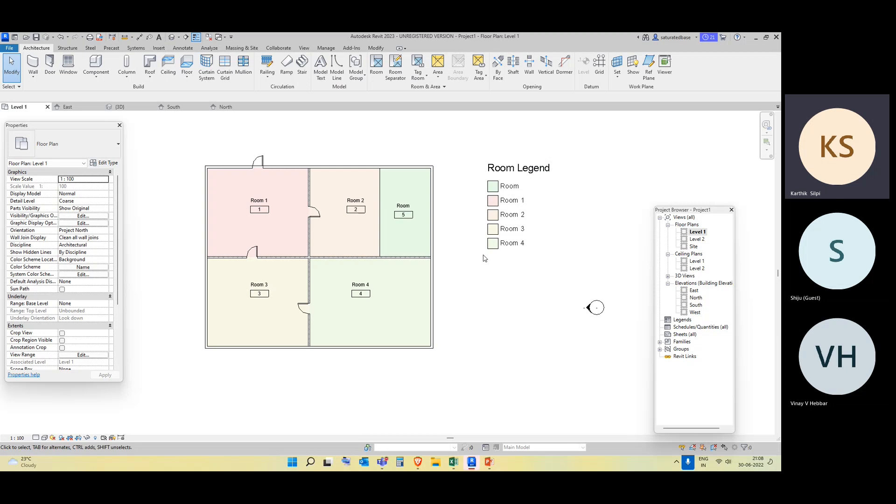
pyautogui.click(376, 69)
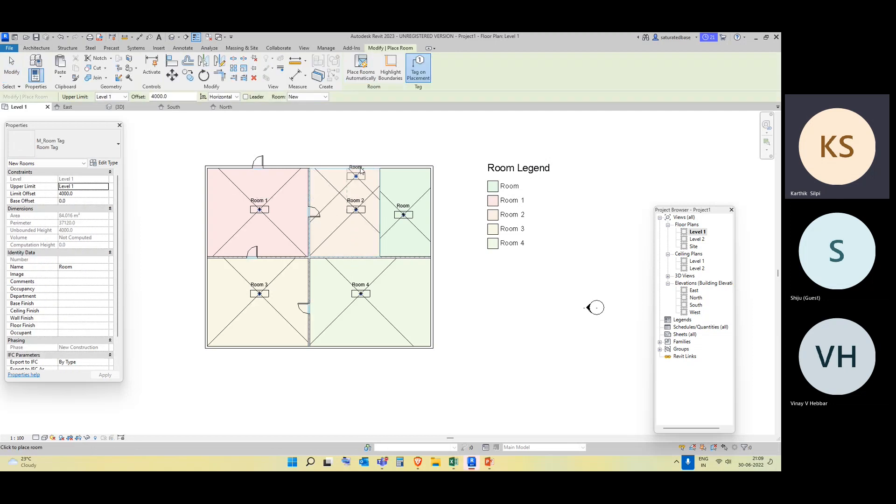
pyautogui.press('Escape')
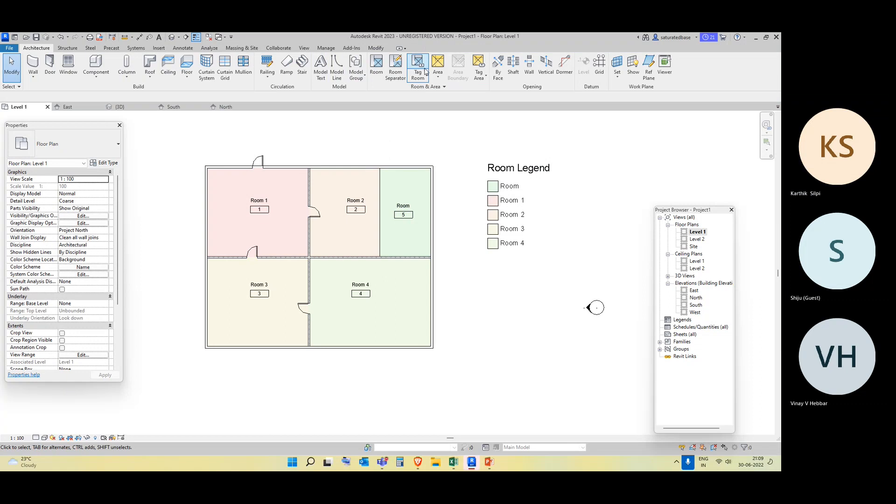
# Create a Rentable area plan for Level 1 with area boundary lines generated automatically from the external walls.
pyautogui.click(438, 77)
pyautogui.click(453, 91)
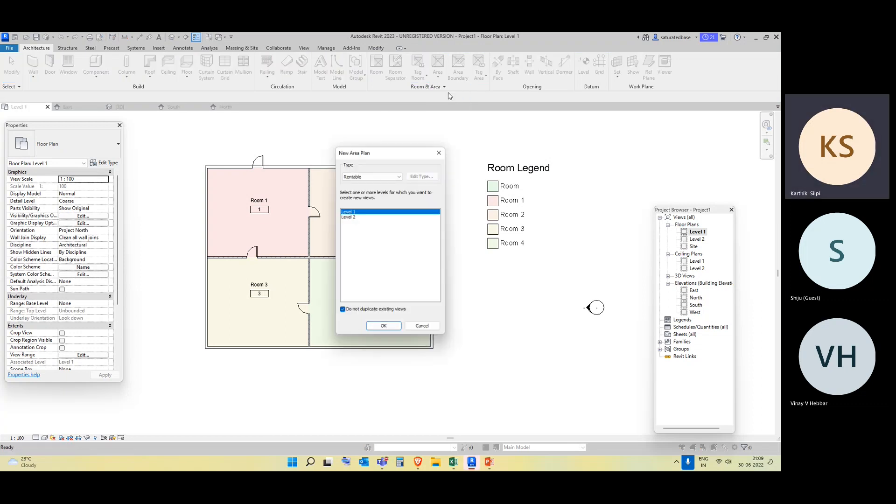
pyautogui.click(382, 327)
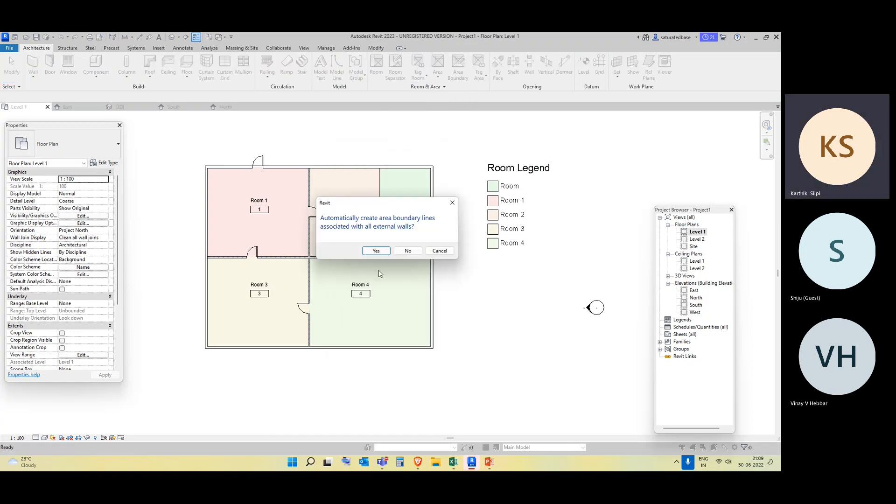
pyautogui.click(384, 253)
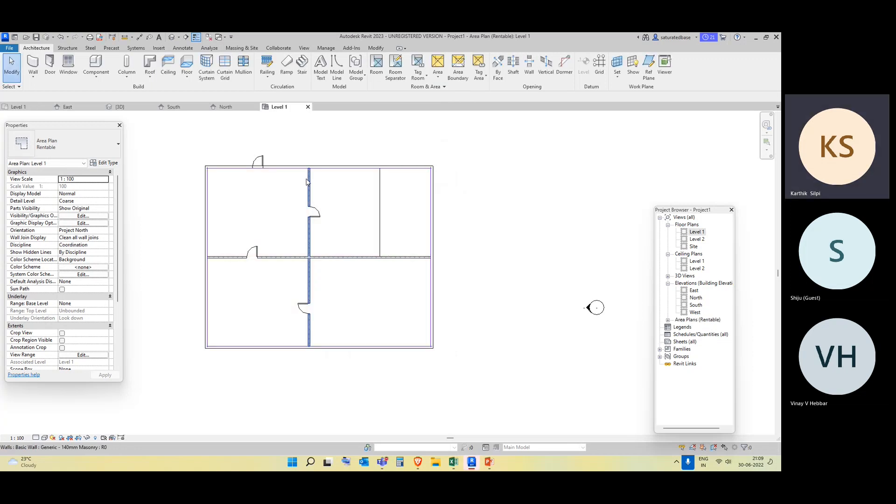
# Inspect the area boundary along the upper wall, along with the area plan's properties and available types.
pyautogui.click(301, 167)
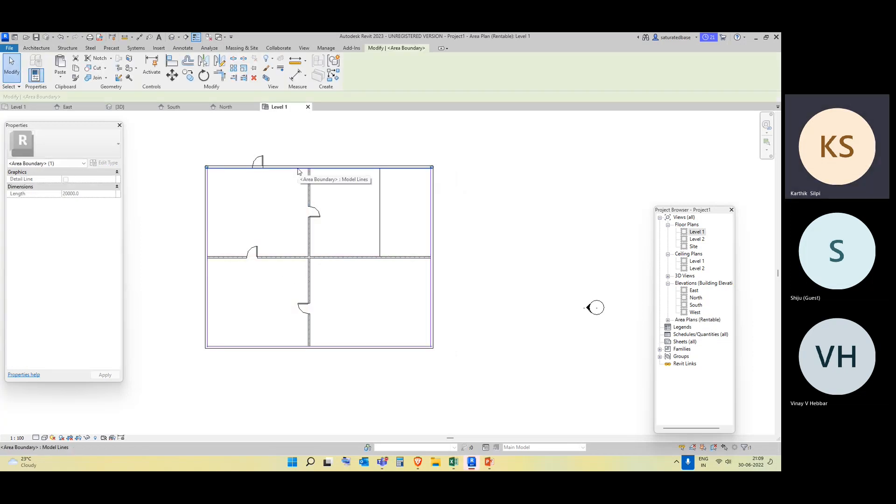
pyautogui.click(363, 124)
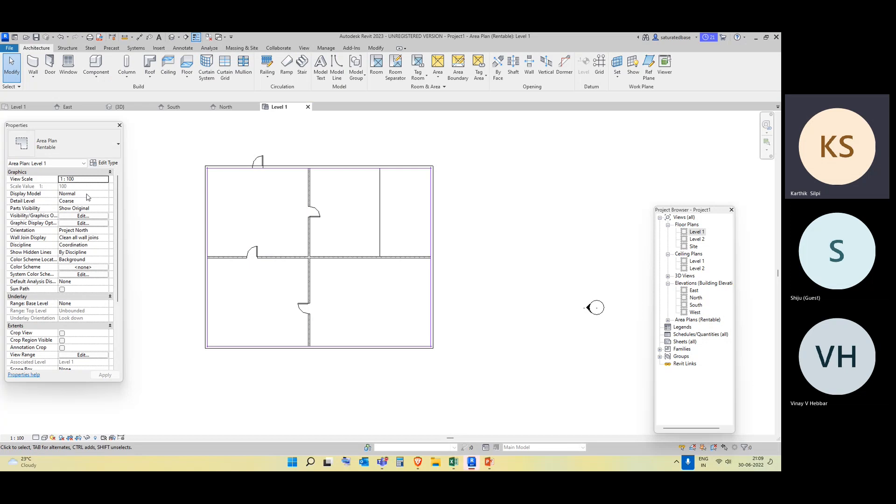
pyautogui.scroll(-5, 102, 254)
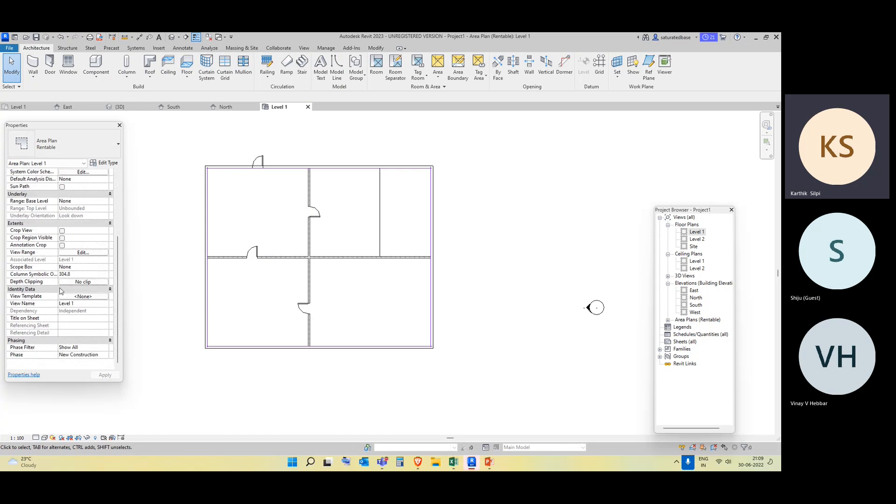
pyautogui.click(118, 144)
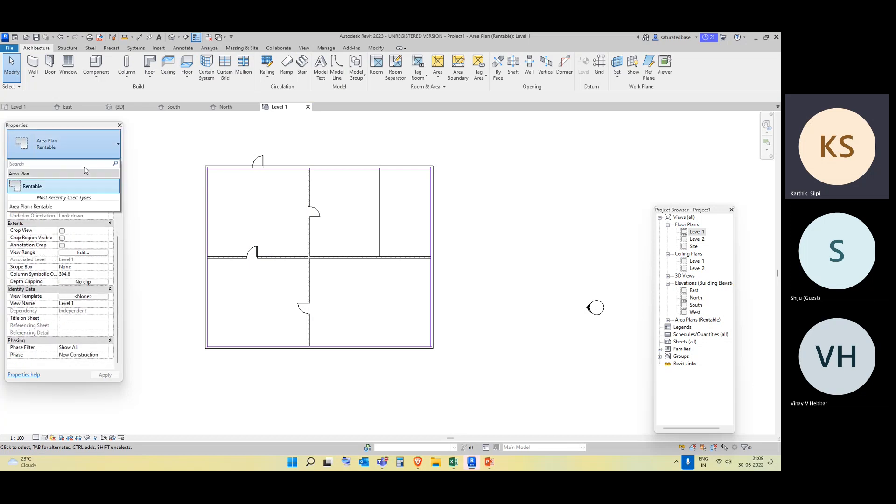
pyautogui.click(72, 195)
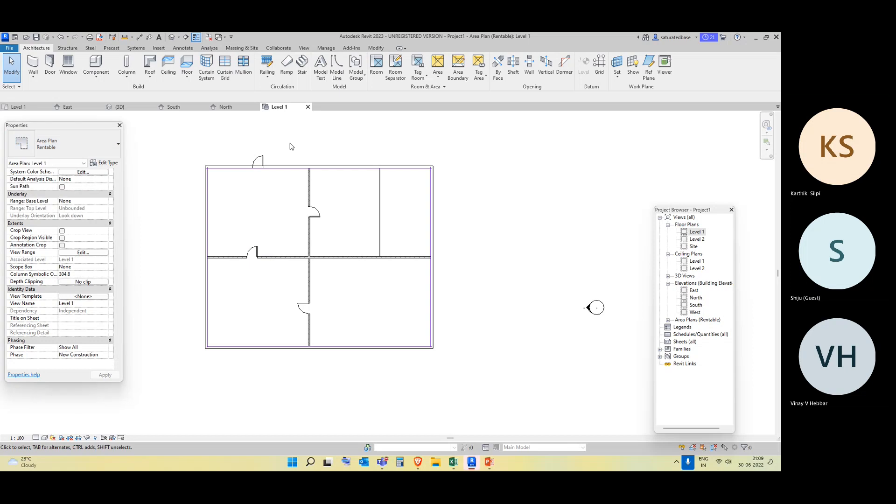
# Undo the creation of the Level 1 area plan to return to the colored floor plan.
pyautogui.click(311, 166)
pyautogui.click(341, 155)
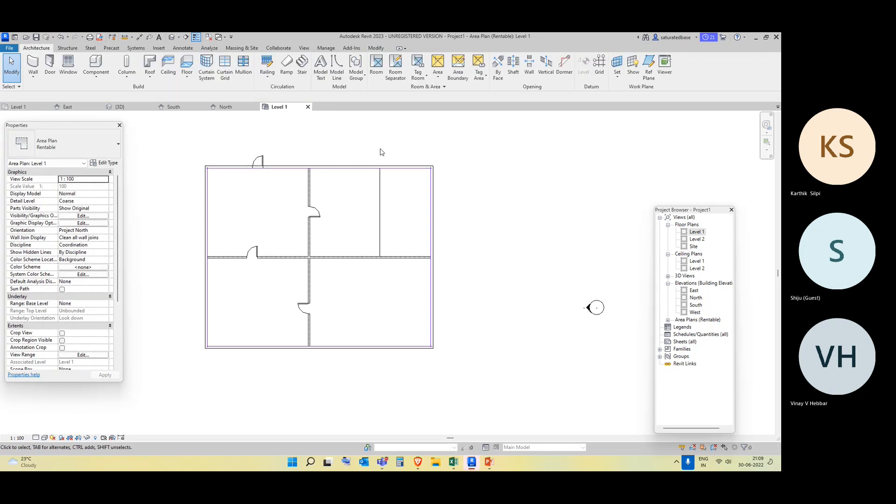
pyautogui.hotkey('ctrl', 'z')
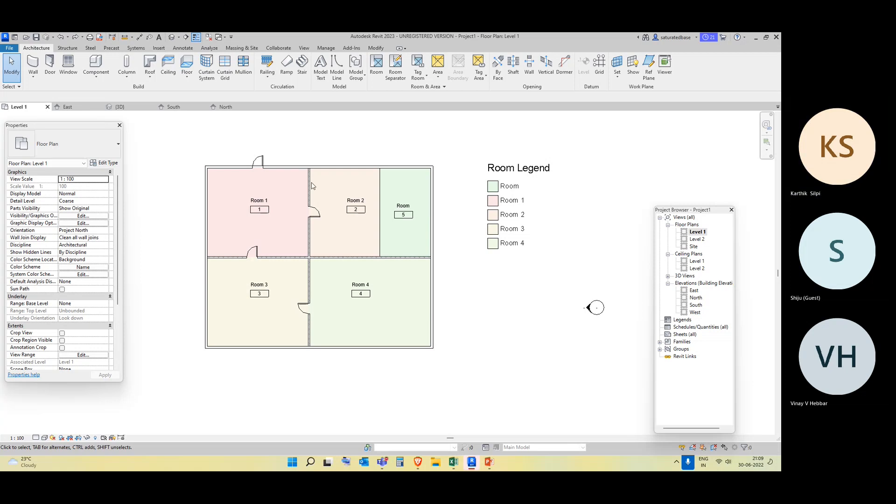
# Examine Room 1's identity data, the room tagging options and the entrance door in Room 1's upper wall.
pyautogui.click(276, 193)
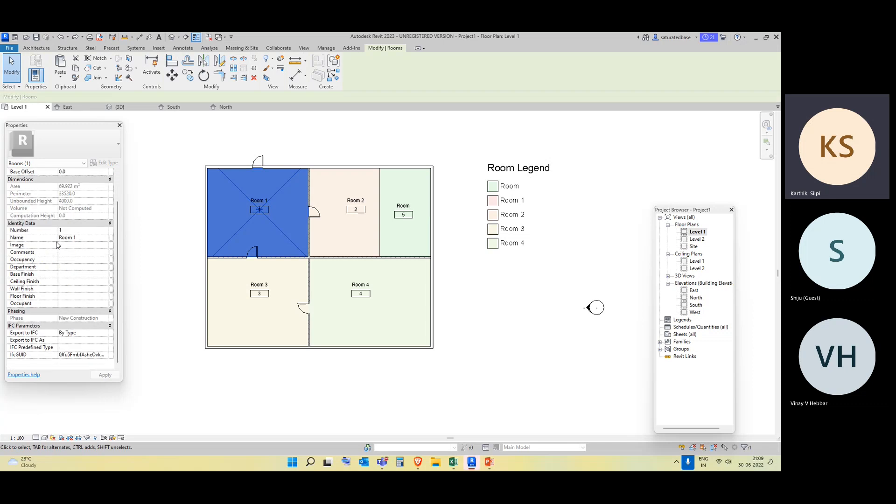
pyautogui.click(192, 195)
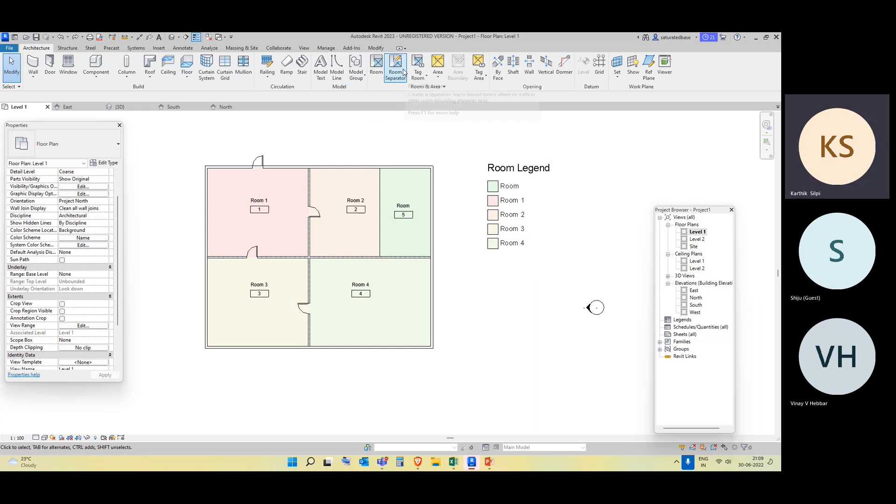
pyautogui.click(421, 77)
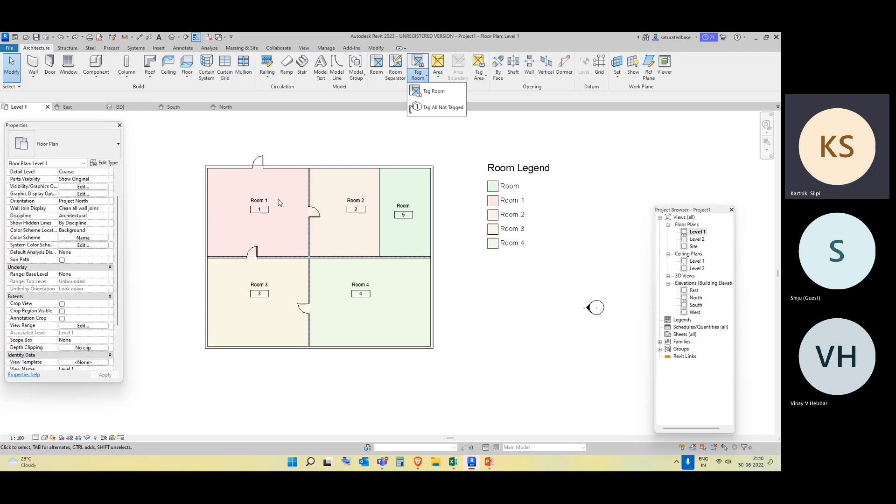
pyautogui.click(262, 160)
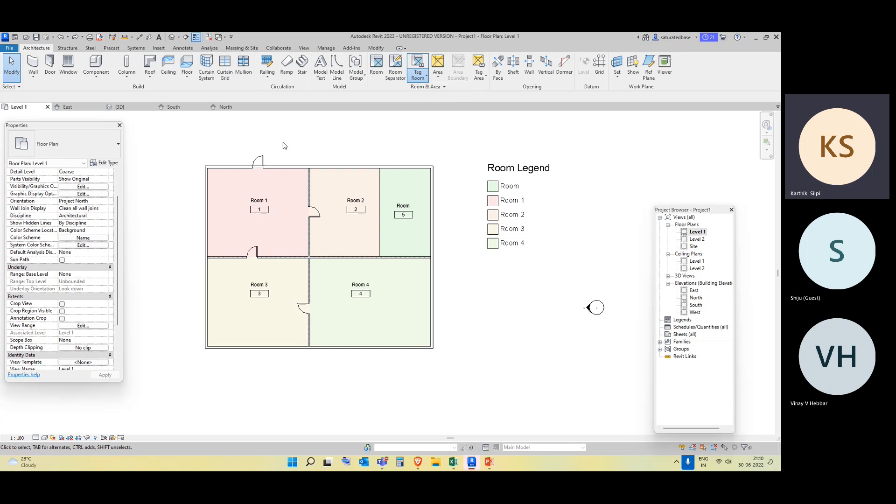
pyautogui.click(265, 164)
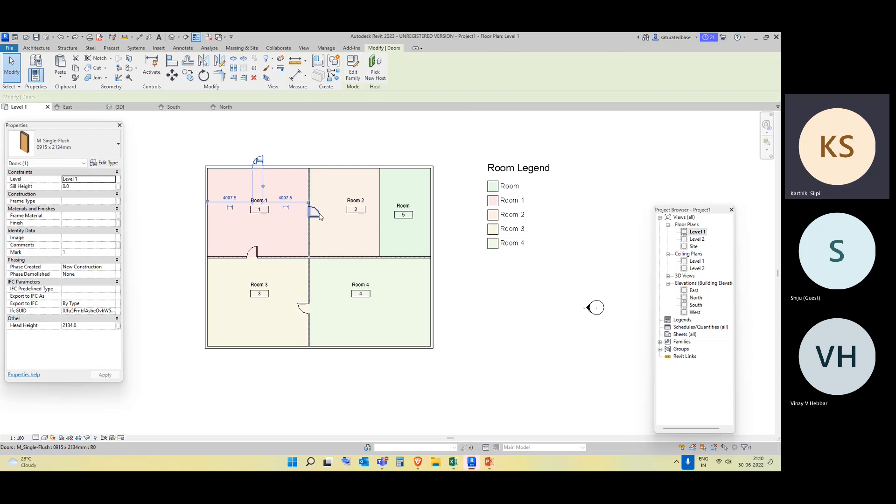
pyautogui.press('Escape')
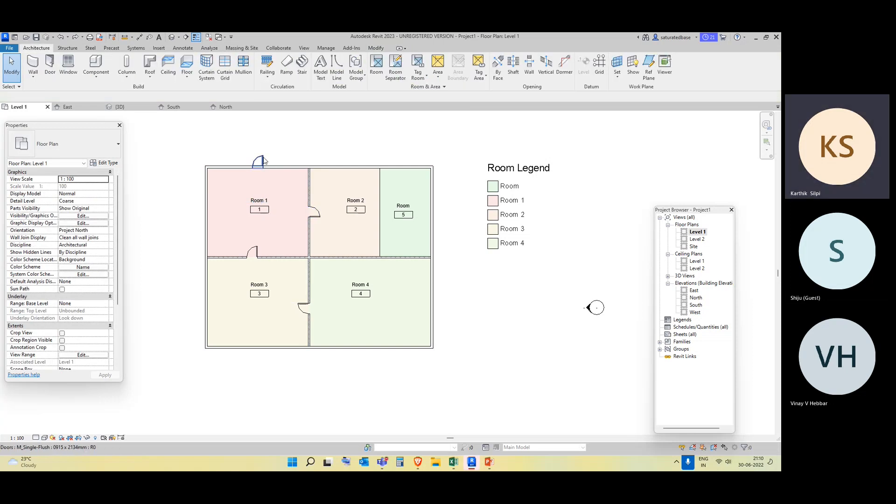
pyautogui.click(263, 160)
pyautogui.click(278, 158)
pyautogui.scroll(3, 261, 162)
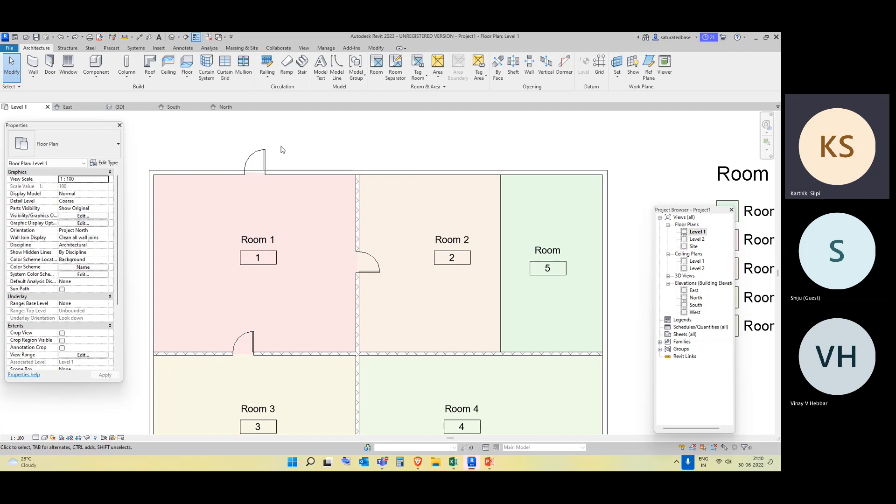
pyautogui.scroll(-3, 268, 155)
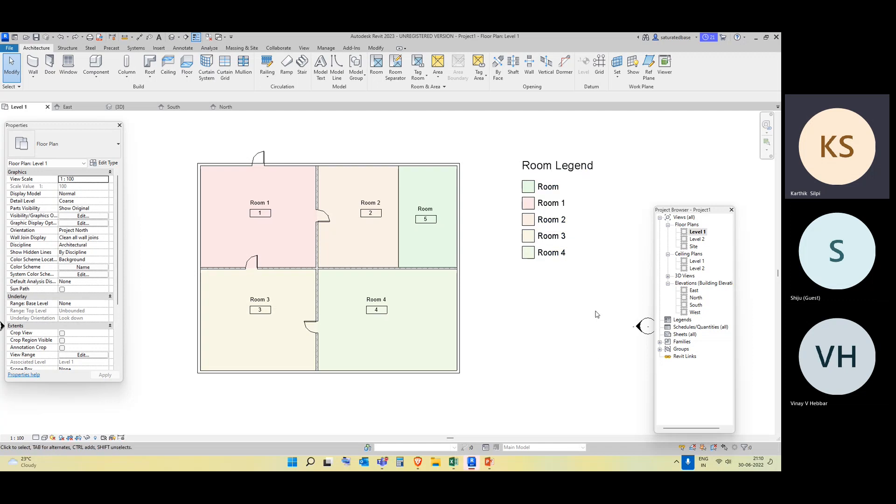
pyautogui.scroll(3, 259, 158)
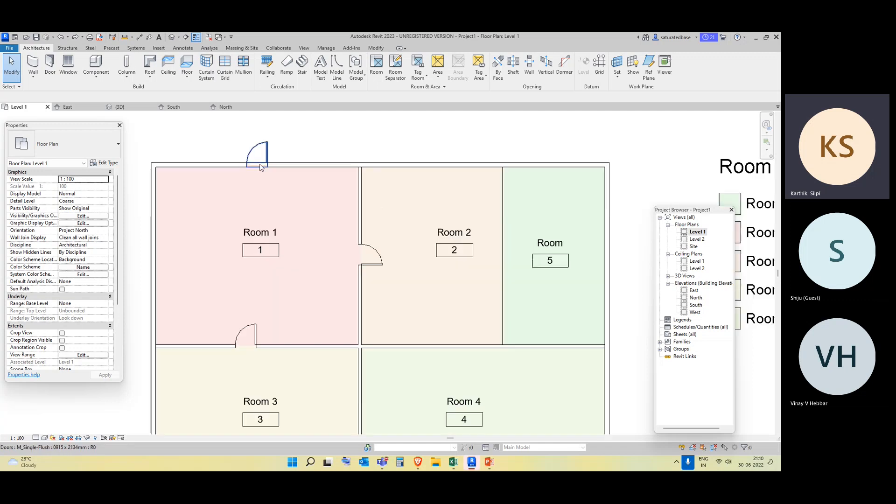
pyautogui.click(269, 140)
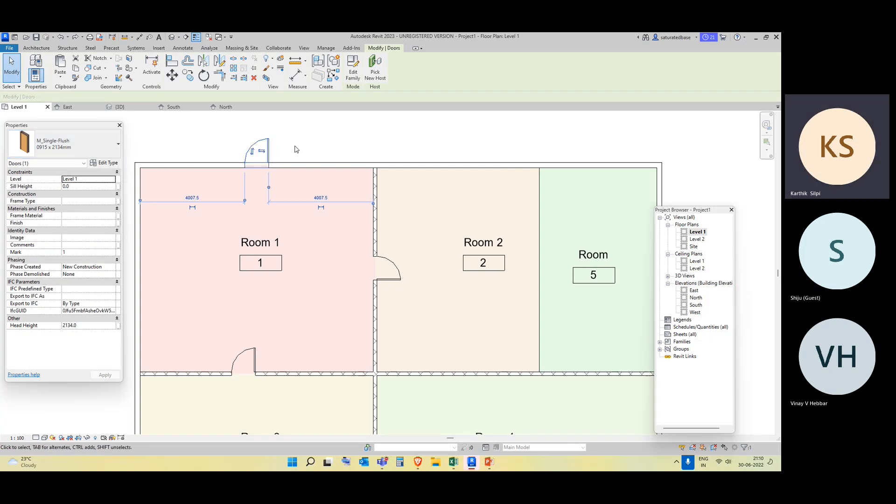
pyautogui.click(318, 133)
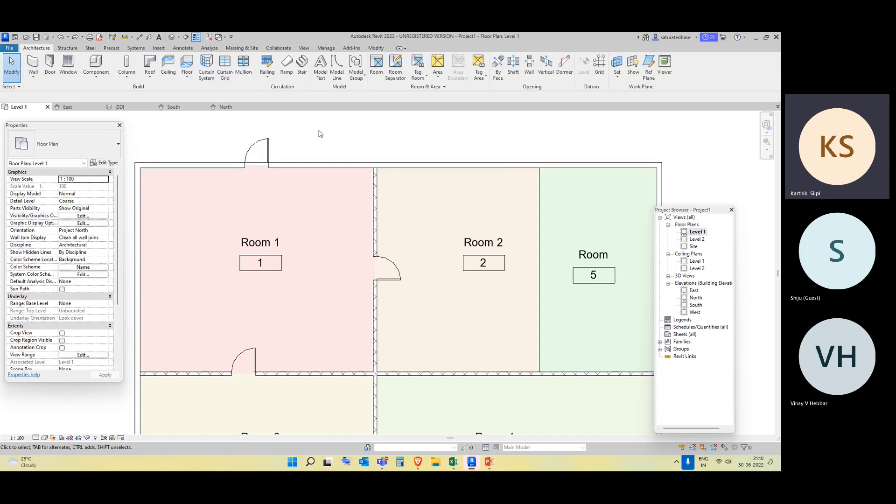
pyautogui.scroll(-3, 286, 126)
pyautogui.moveTo(373, 119); pyautogui.dragTo(372, 145, button='middle')
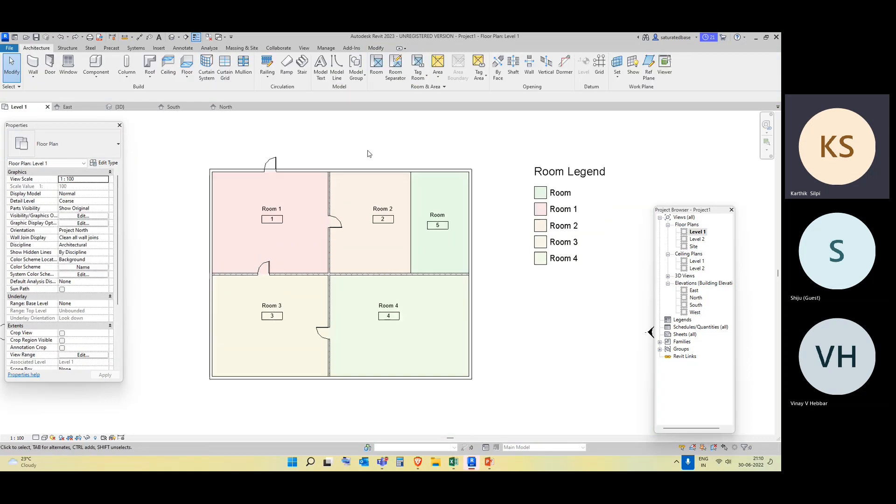
# Place a second room tag without a leader in Room 1, to the right of its existing tag, and check its link to the room.
pyautogui.click(425, 75)
pyautogui.click(439, 95)
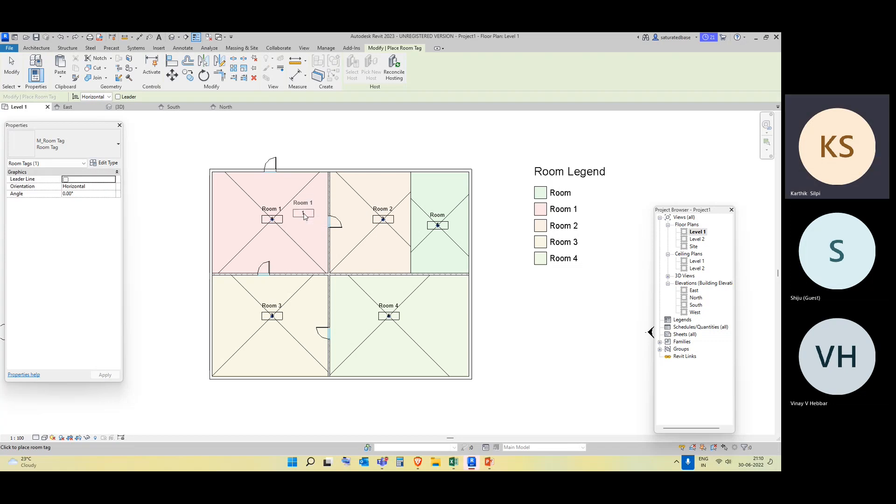
pyautogui.scroll(2, 303, 211)
pyautogui.click(304, 215)
pyautogui.scroll(2, 304, 215)
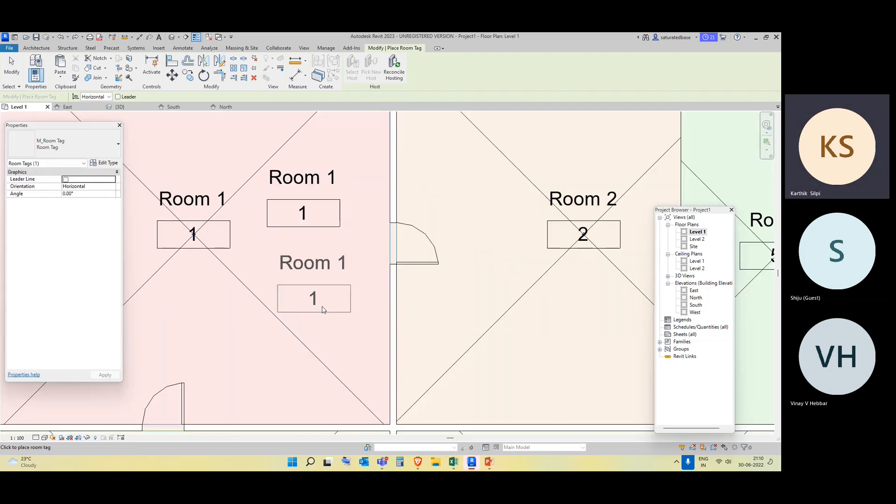
pyautogui.press('Escape')
pyautogui.click(321, 229)
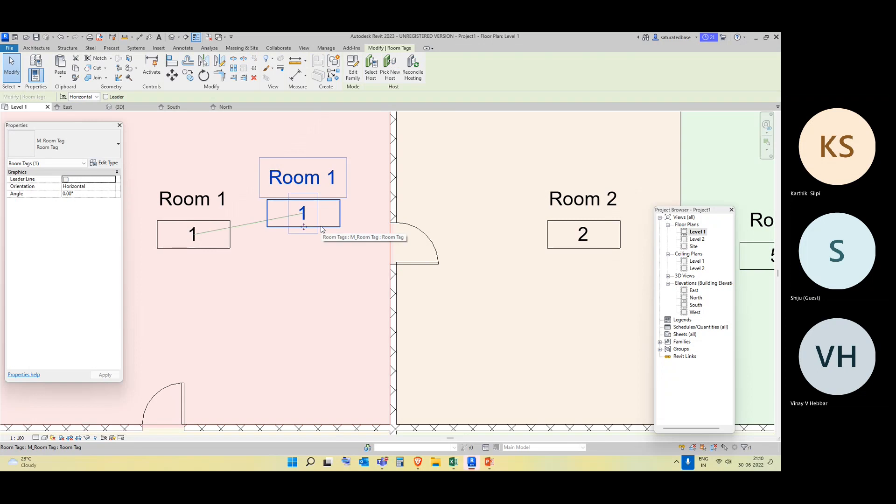
pyautogui.scroll(-2, 253, 233)
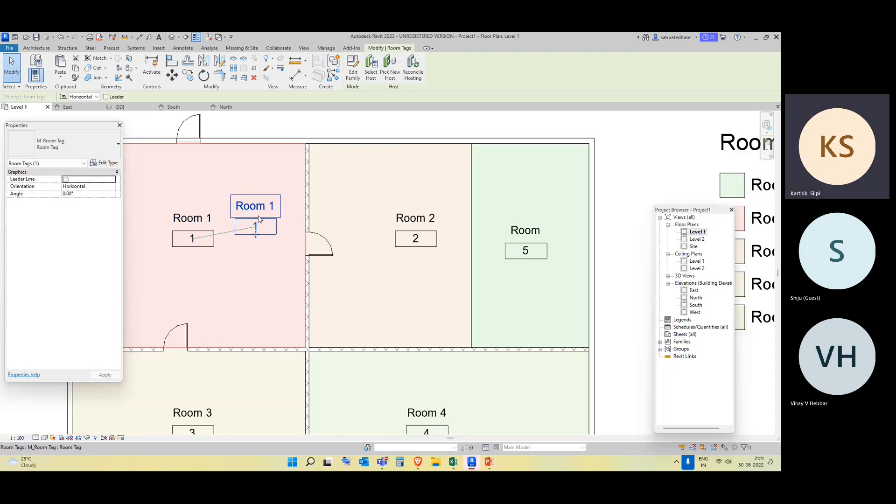
pyautogui.press('Escape')
pyautogui.scroll(-2, 273, 210)
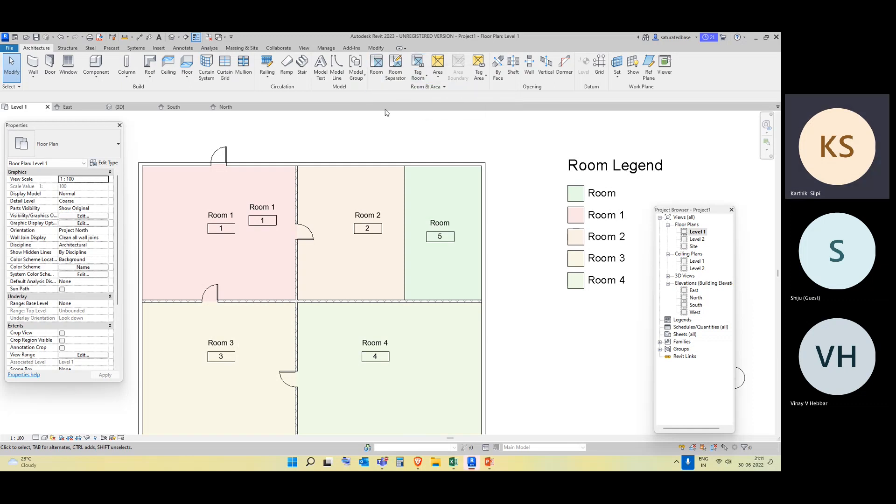
# Delete the original tag at the center of Room 1.
pyautogui.click(226, 232)
pyautogui.press('Delete')
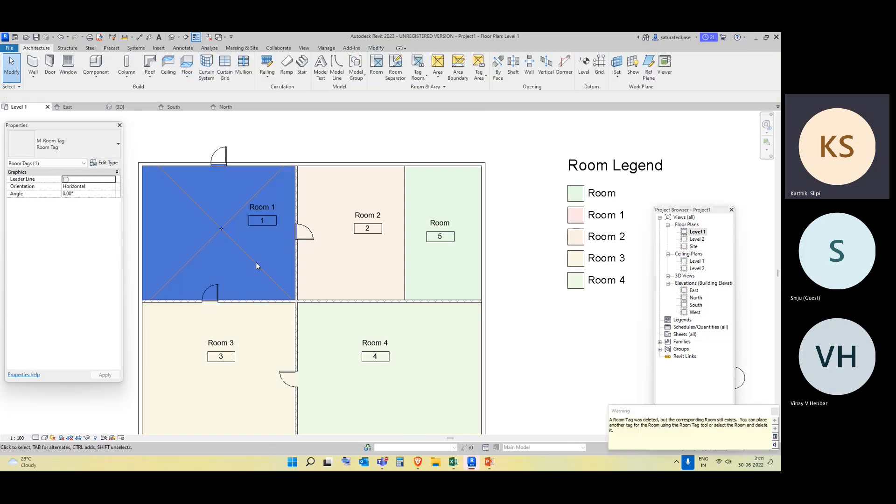
pyautogui.click(255, 262)
pyautogui.click(294, 150)
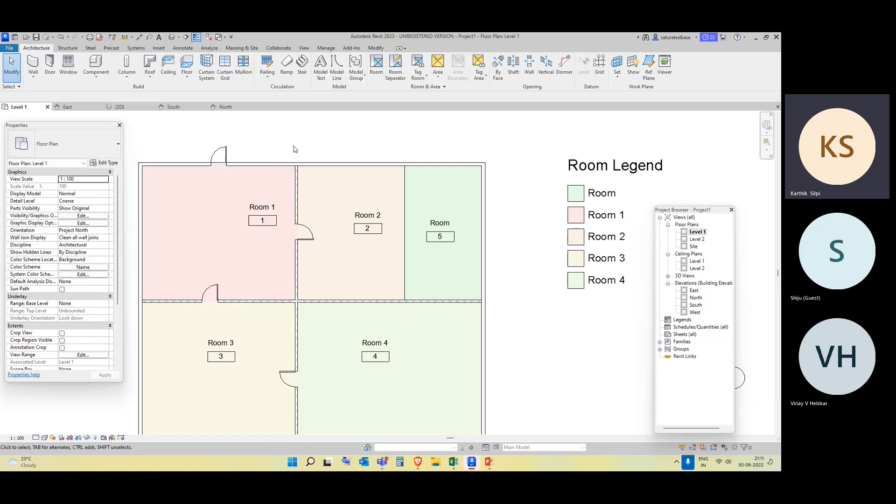
# Move Room 1's remaining tag to the upper-left part of the room.
pyautogui.click(266, 224)
pyautogui.click(261, 207)
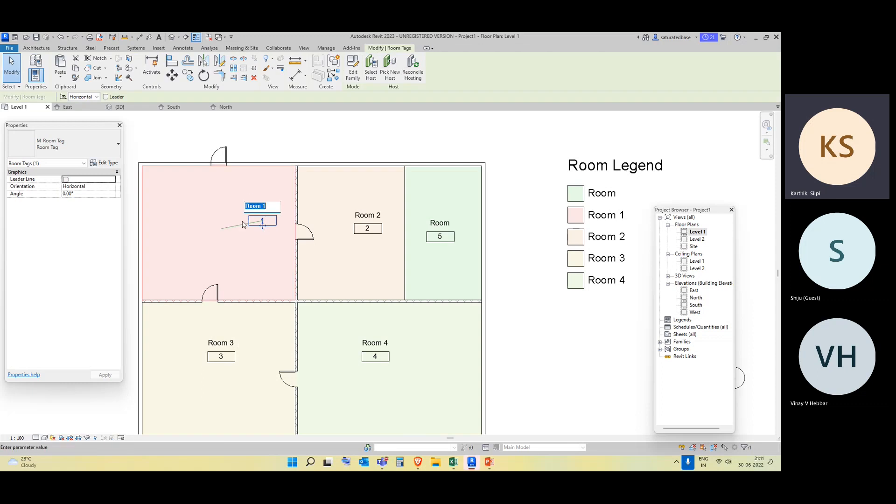
pyautogui.click(239, 265)
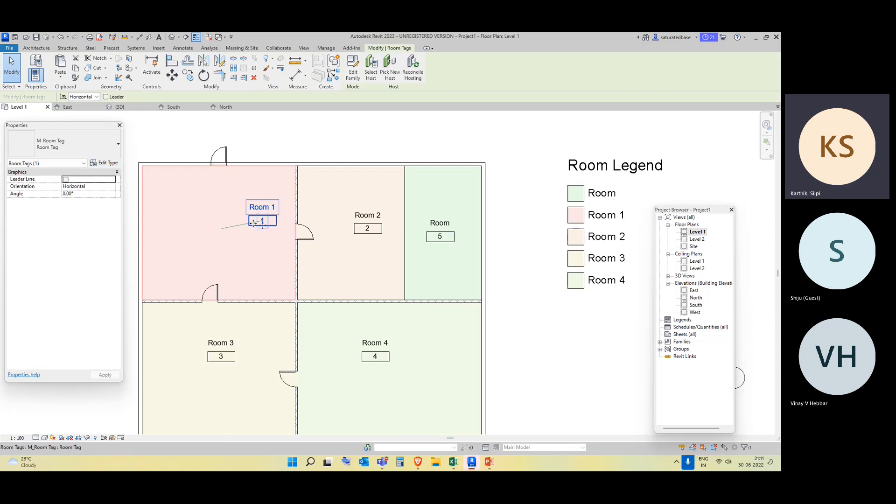
pyautogui.moveTo(242, 231); pyautogui.dragTo(194, 211)
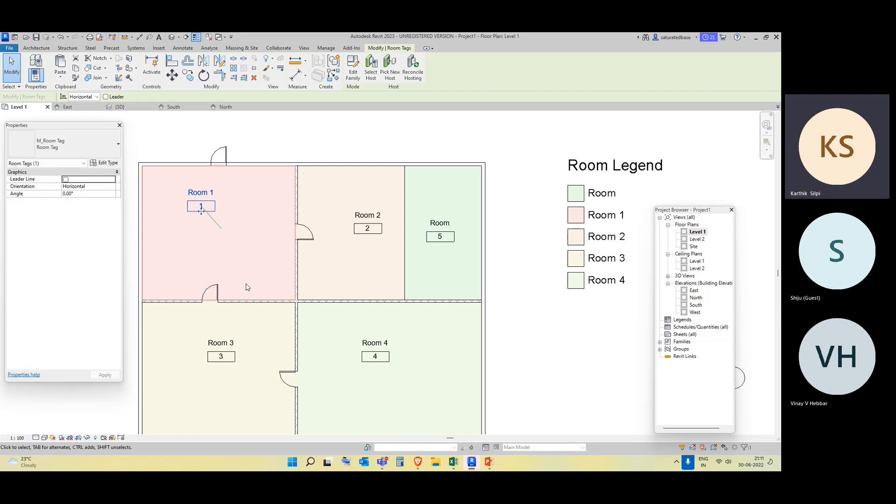
pyautogui.click(266, 144)
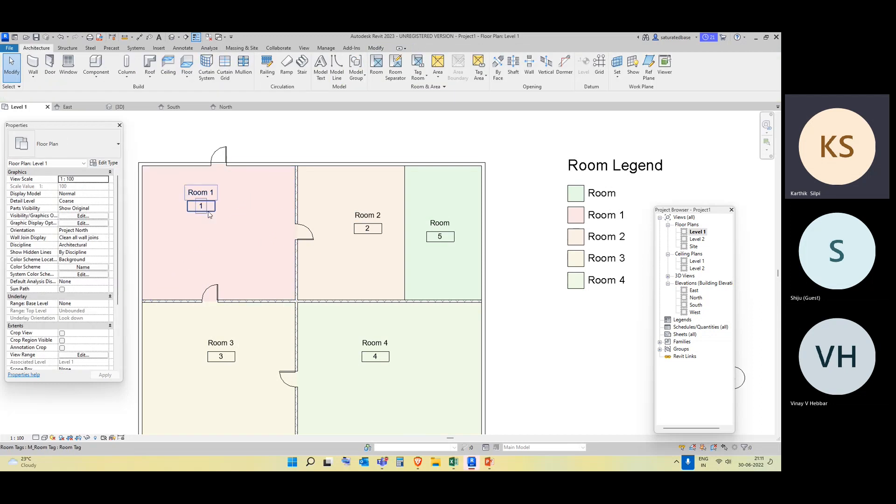
# Enable Show Volume in the type properties of the M_Room Tag.
pyautogui.click(211, 209)
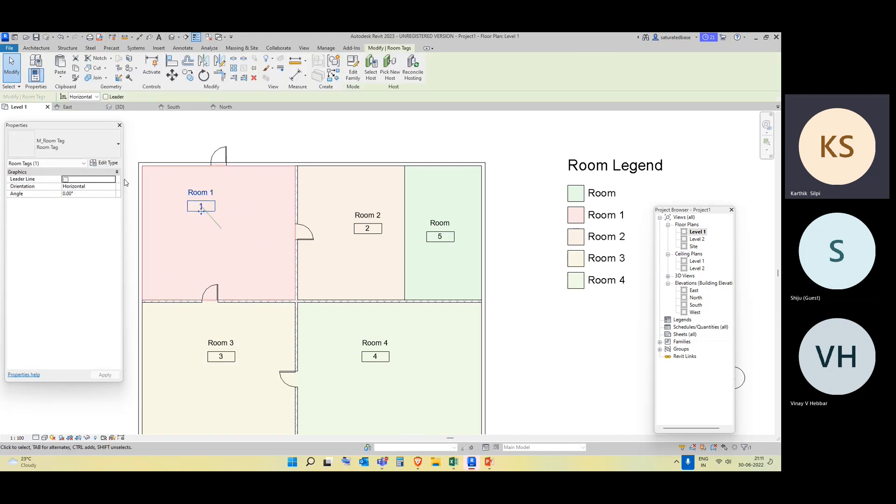
pyautogui.click(111, 165)
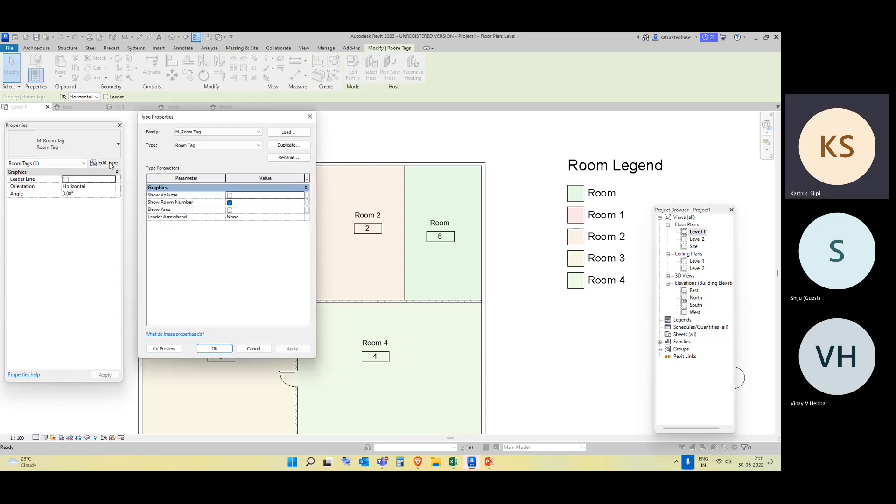
pyautogui.click(214, 349)
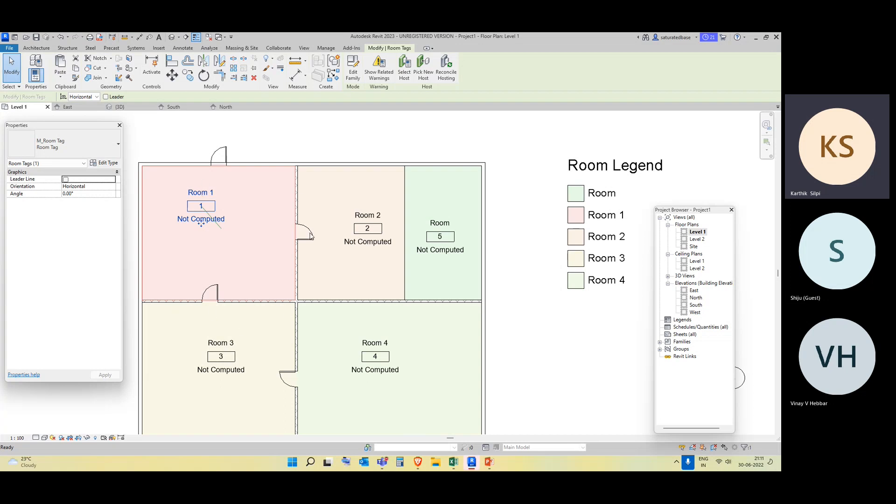
pyautogui.click(258, 137)
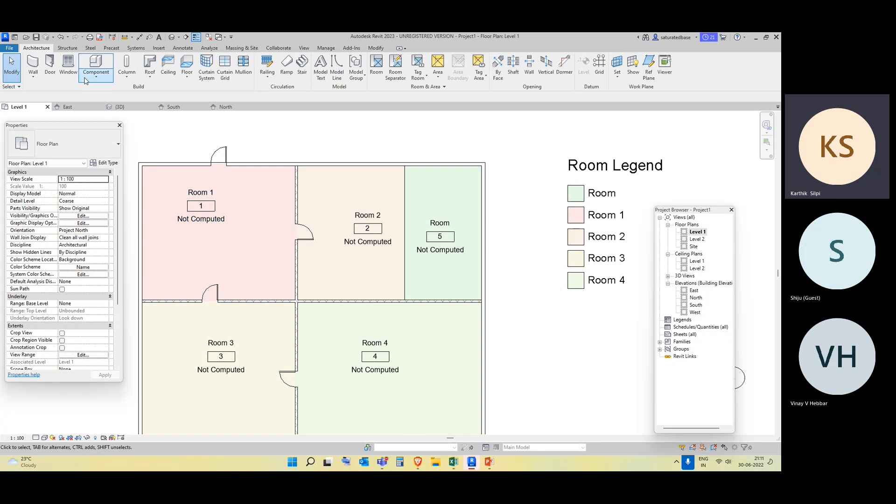
pyautogui.click(137, 49)
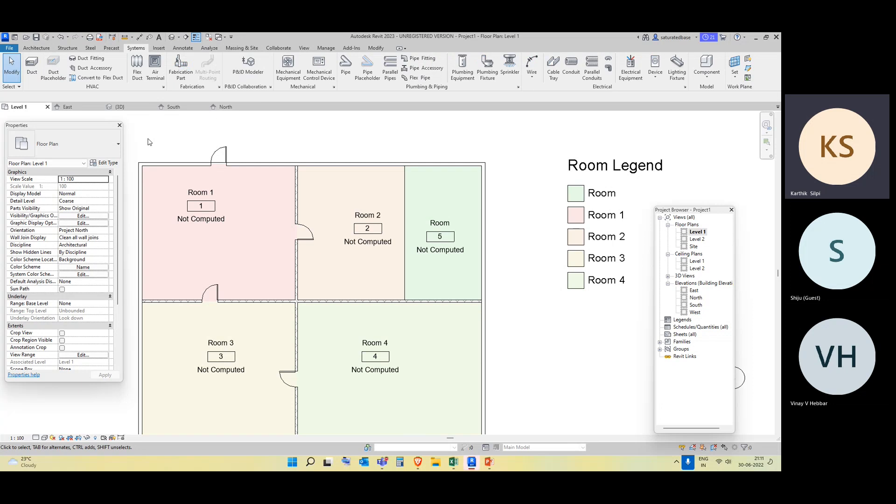
pyautogui.click(41, 49)
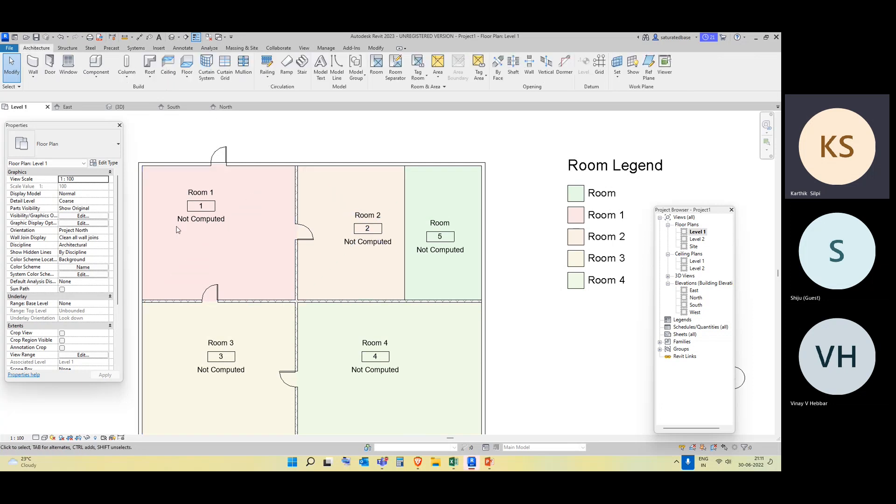
# Delete the remaining room tag in Room 1, keeping the room itself.
pyautogui.click(199, 223)
pyautogui.press('Delete')
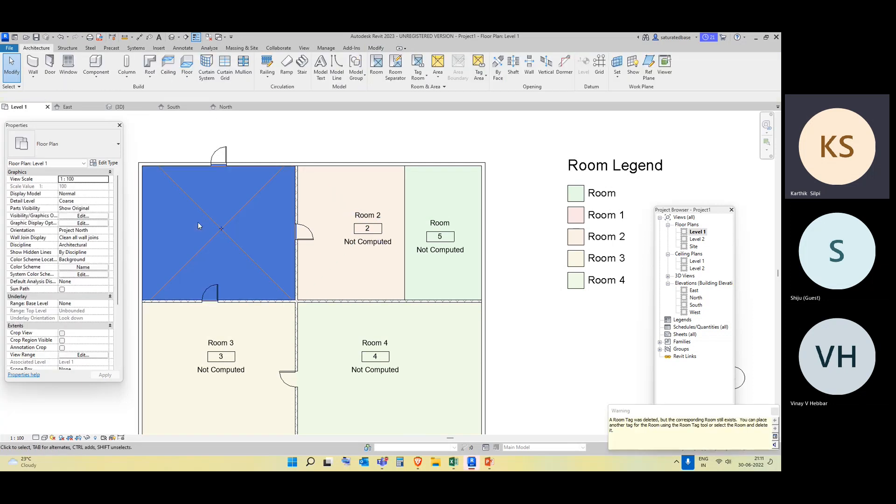
pyautogui.scroll(-3, 387, 185)
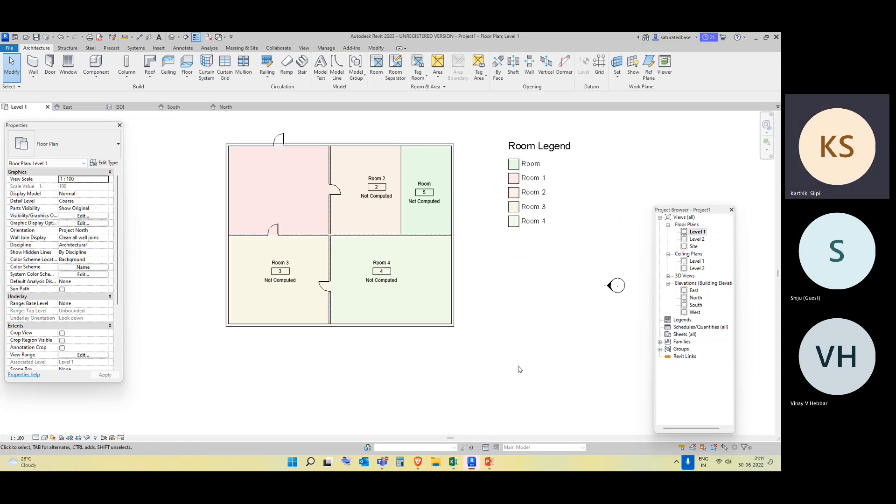
pyautogui.moveTo(483, 260); pyautogui.dragTo(486, 294, button='middle')
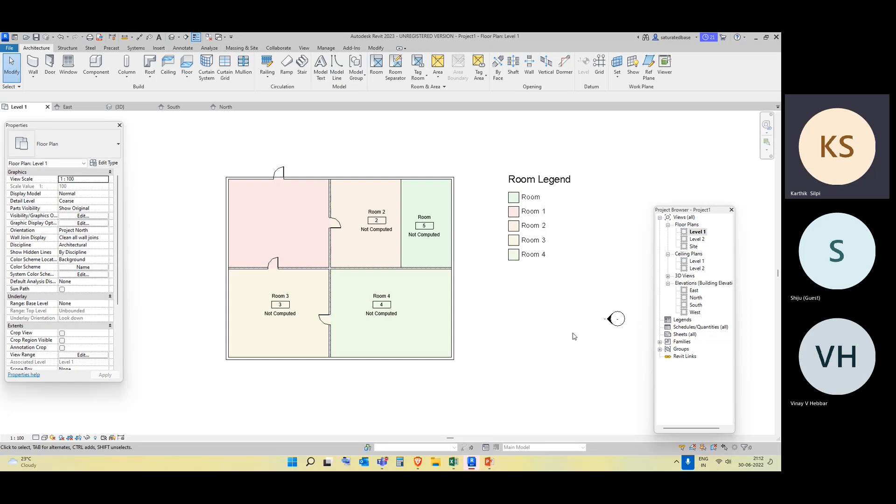
pyautogui.click(508, 125)
pyautogui.click(508, 126)
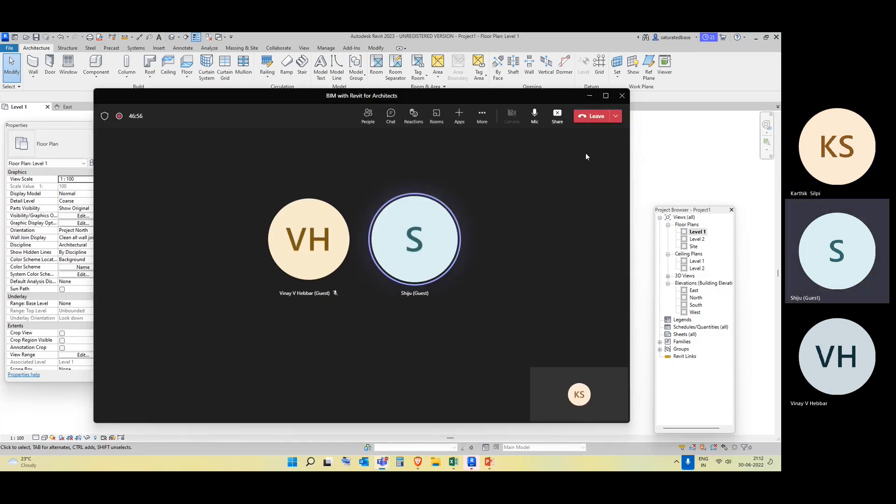
pyautogui.click(589, 95)
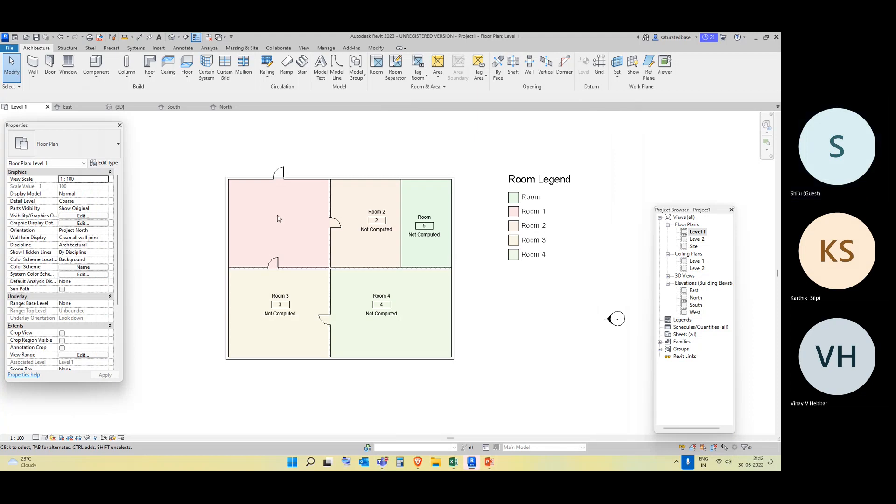
# Change the type of Room 2's tag to Room Tag With Area.
pyautogui.click(378, 230)
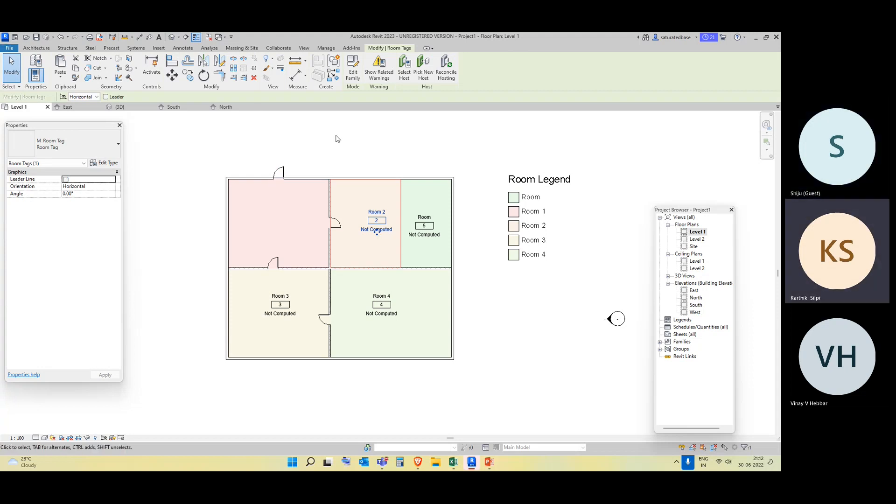
pyautogui.click(560, 316)
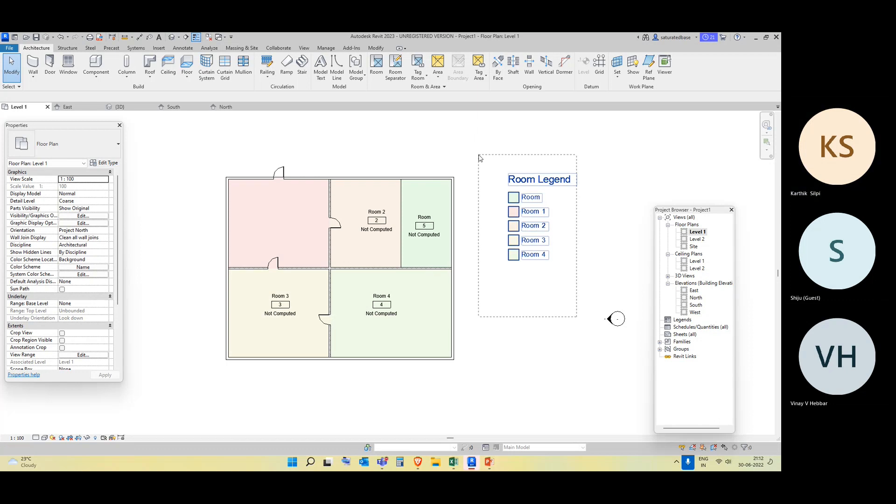
pyautogui.click(536, 234)
pyautogui.click(349, 130)
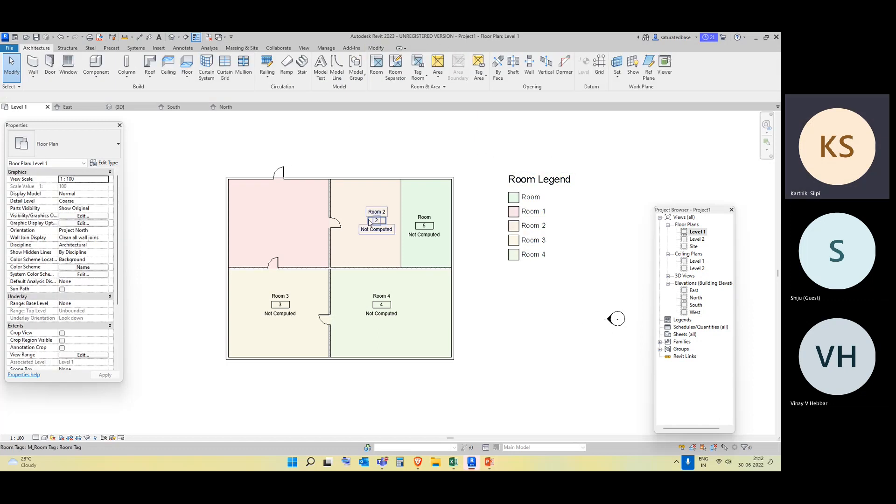
pyautogui.click(353, 227)
pyautogui.click(70, 145)
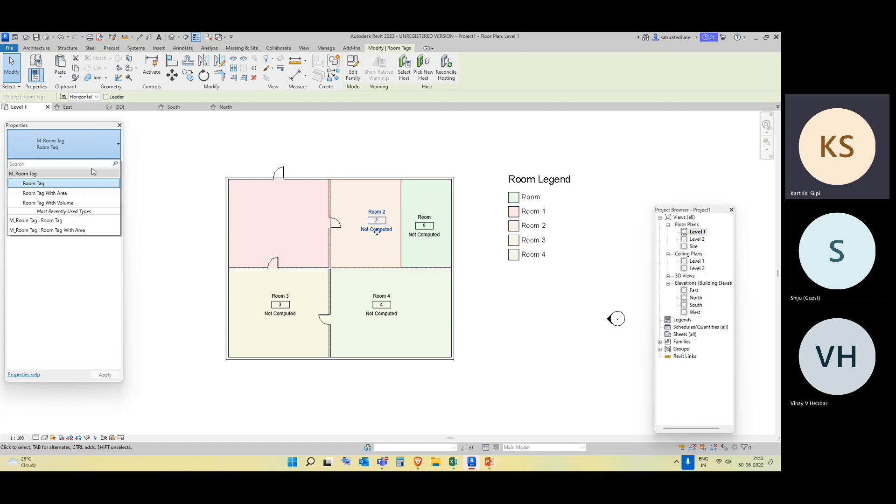
pyautogui.click(86, 195)
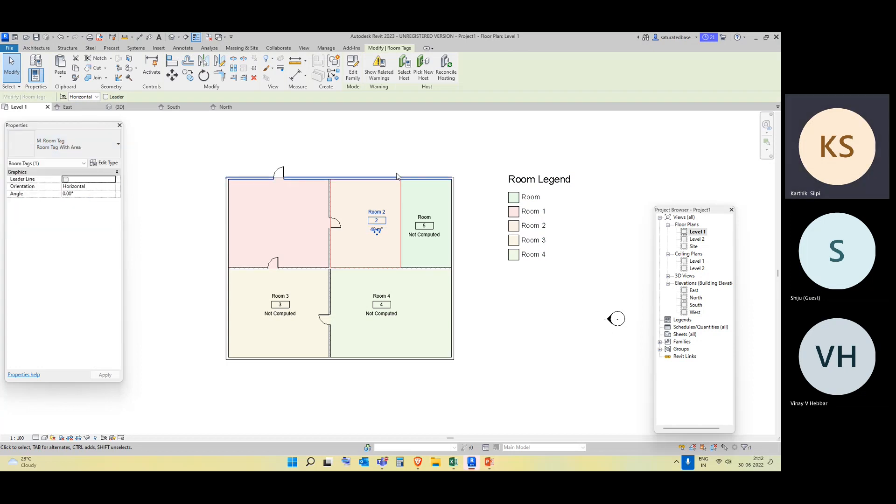
pyautogui.click(397, 151)
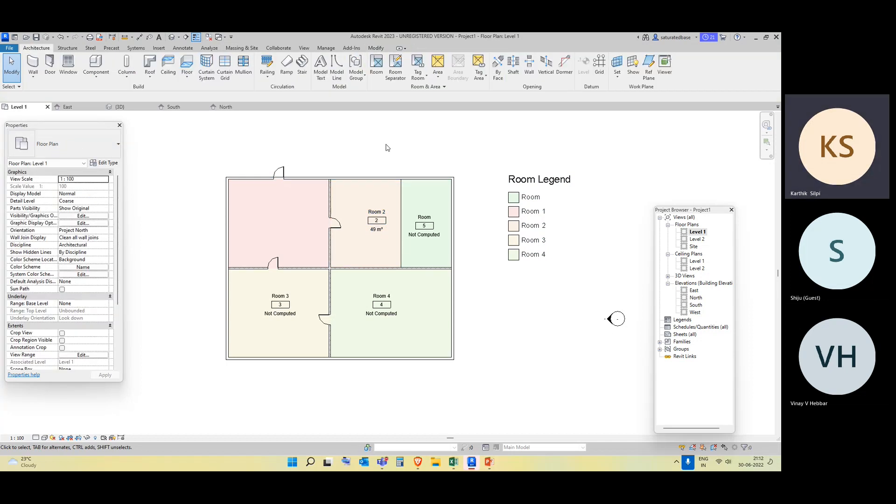
# Open the M_Room Tag family for editing from the tag in Room 2.
pyautogui.click(377, 226)
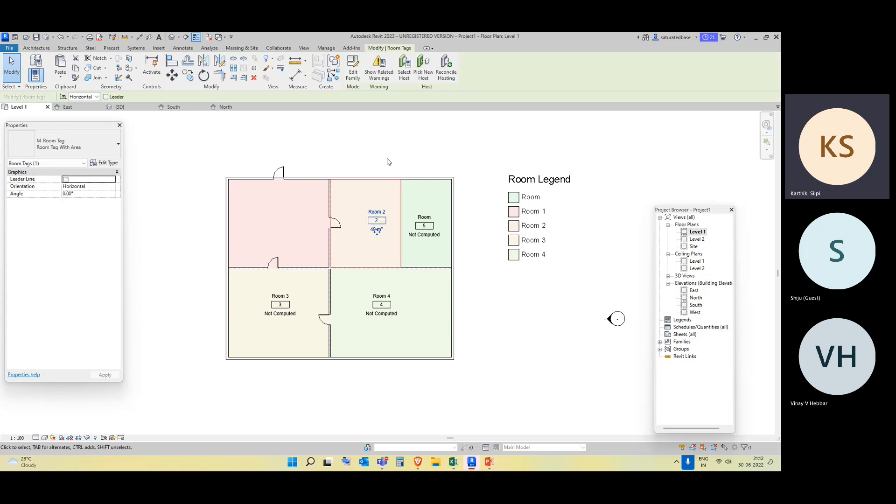
pyautogui.click(377, 222)
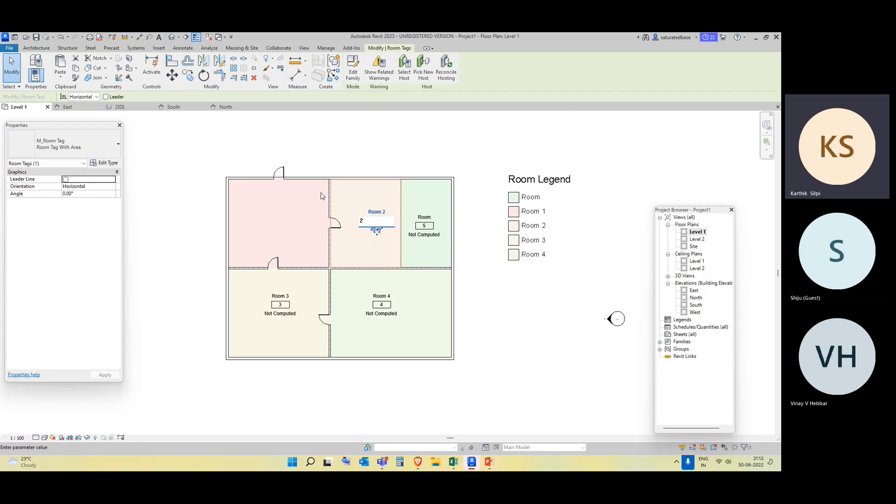
pyautogui.click(378, 212)
pyautogui.click(378, 210)
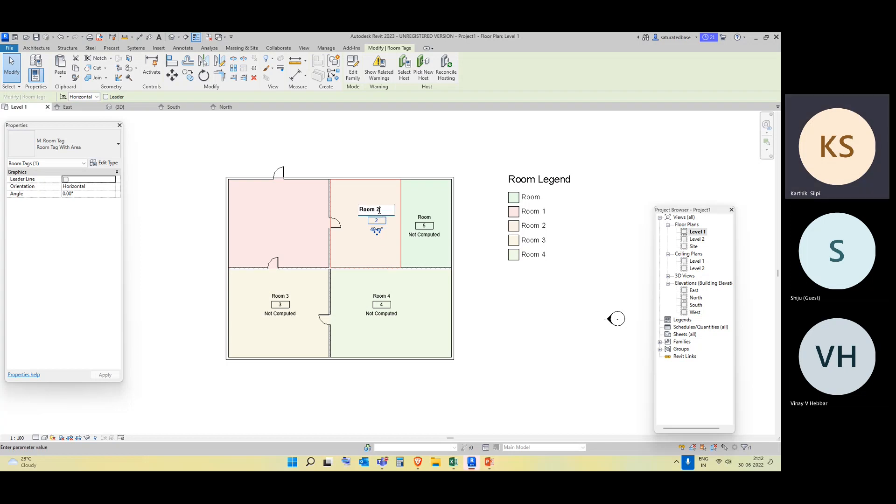
pyautogui.doubleClick(377, 221)
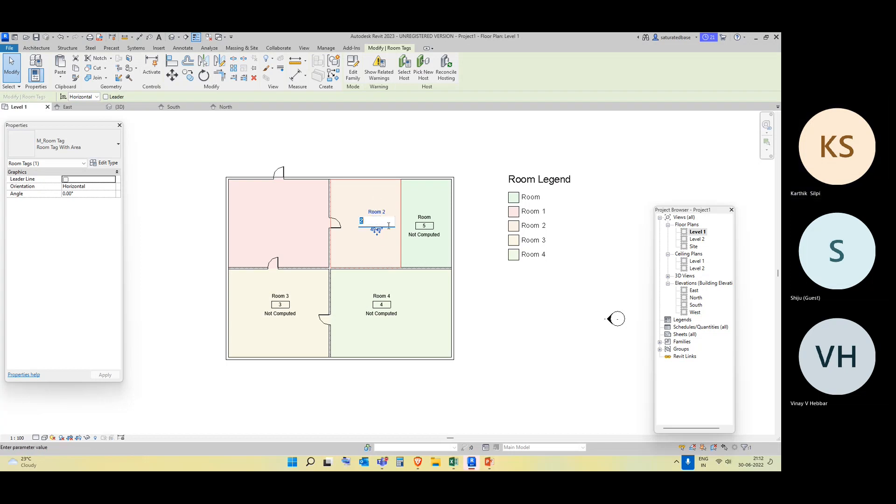
pyautogui.click(374, 237)
pyautogui.moveTo(372, 226); pyautogui.dragTo(370, 226)
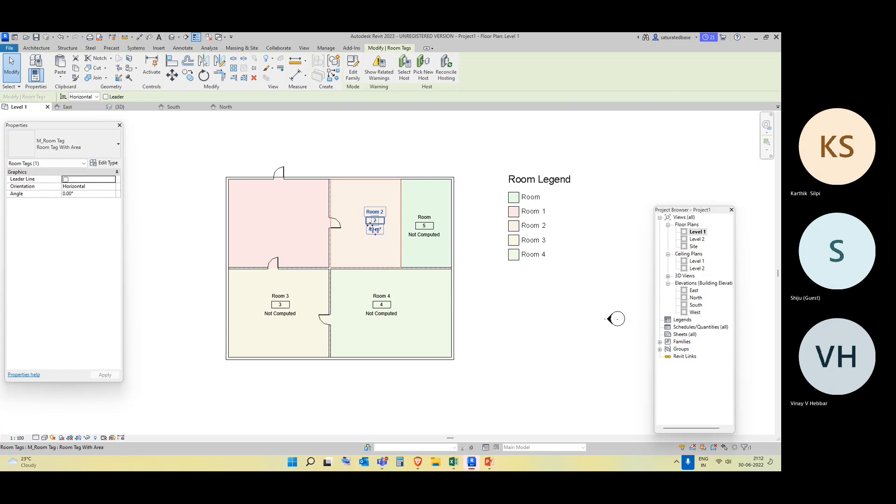
pyautogui.doubleClick(370, 221)
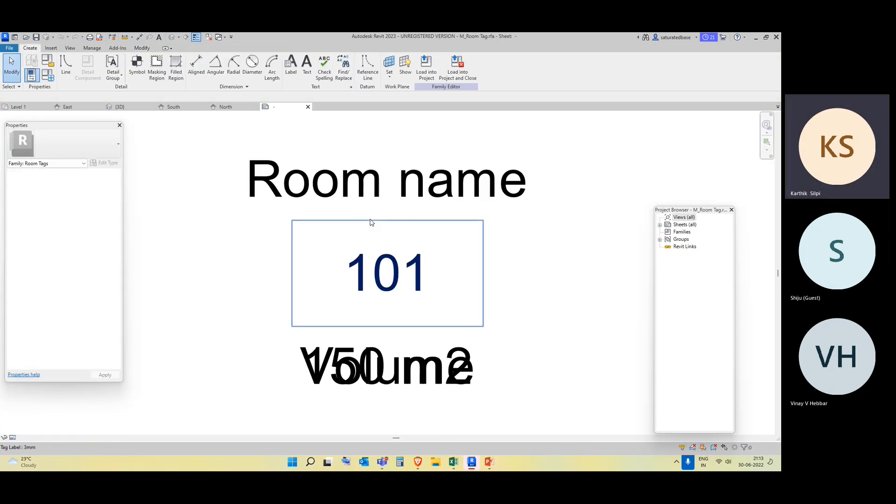
# Inspect the labels in the room tag family and open the label definition of the 101 room number.
pyautogui.click(371, 221)
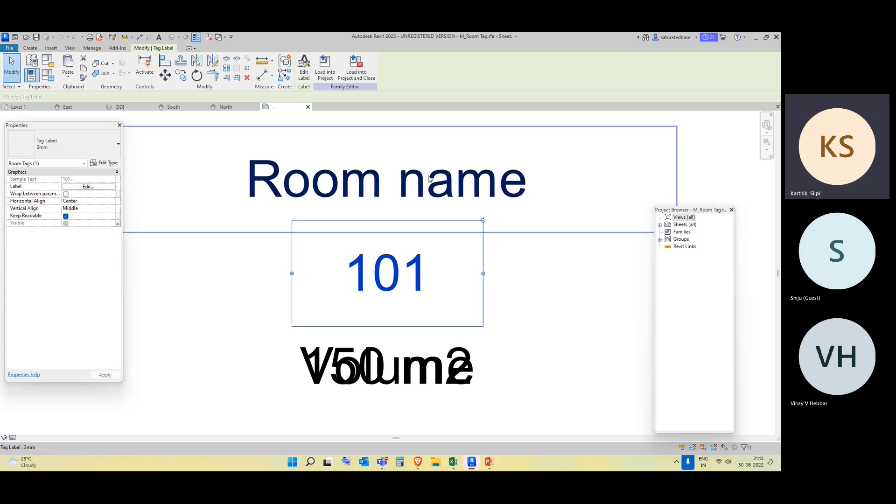
pyautogui.click(430, 158)
pyautogui.scroll(-3, 406, 374)
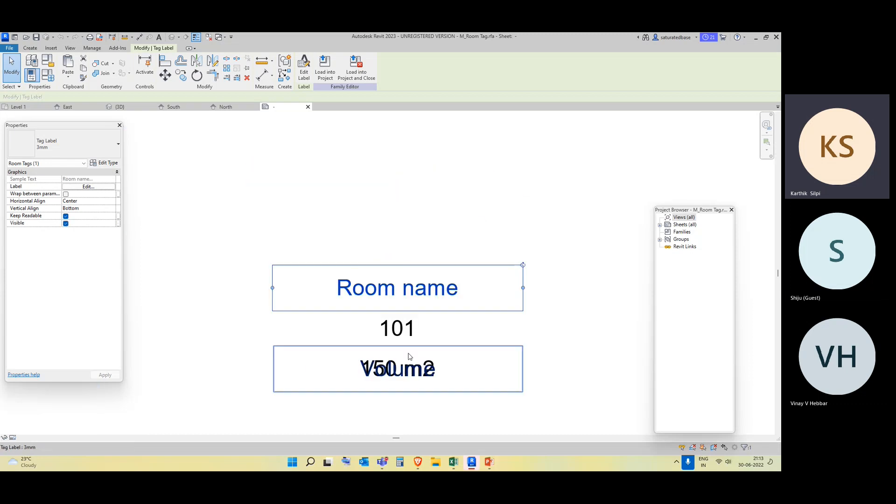
pyautogui.moveTo(408, 354); pyautogui.dragTo(394, 288, button='middle')
pyautogui.click(280, 351)
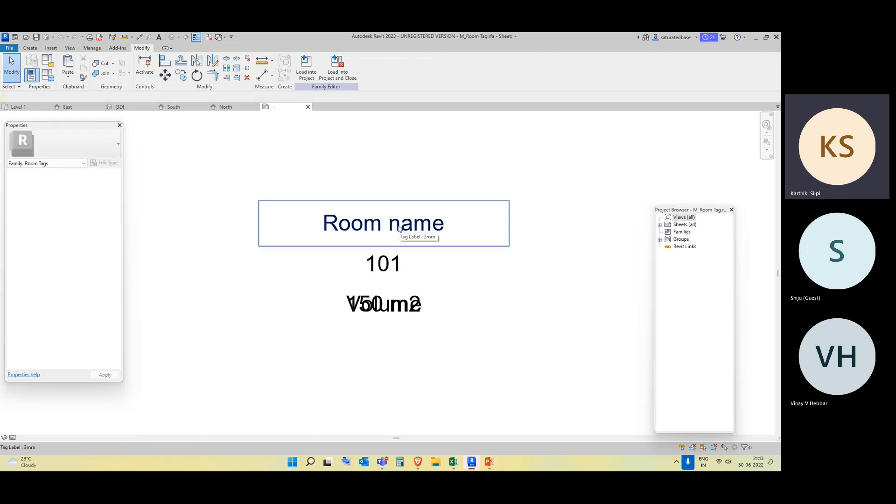
pyautogui.click(391, 273)
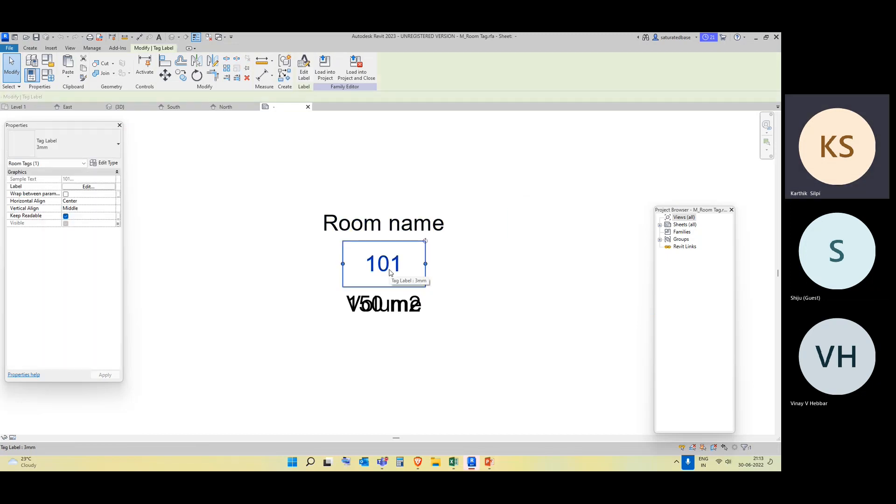
pyautogui.click(304, 73)
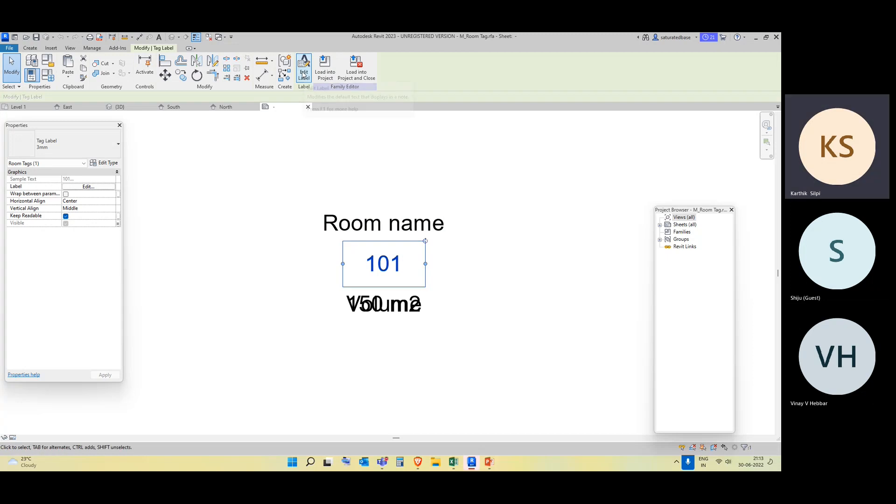
pyautogui.moveTo(332, 163); pyautogui.dragTo(548, 125)
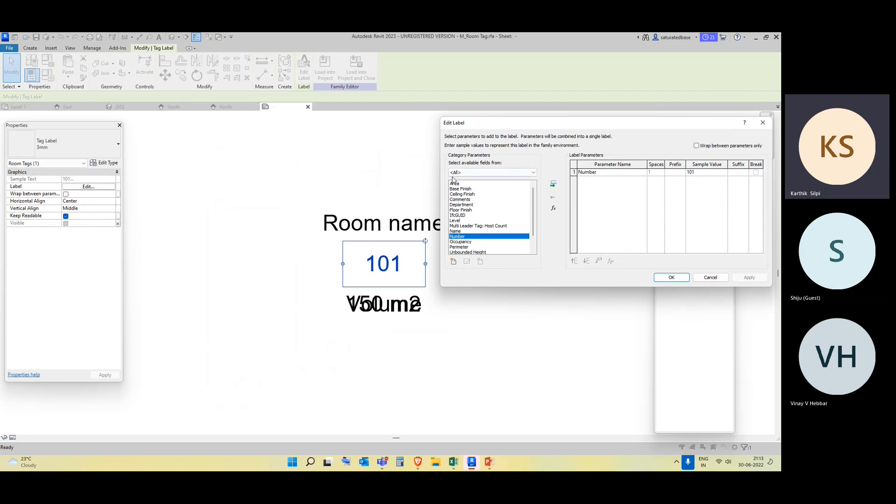
# Examine all category parameters that can be added to the room number label, from Area to Wall Finish.
pyautogui.scroll(-1, 512, 232)
pyautogui.scroll(1, 493, 245)
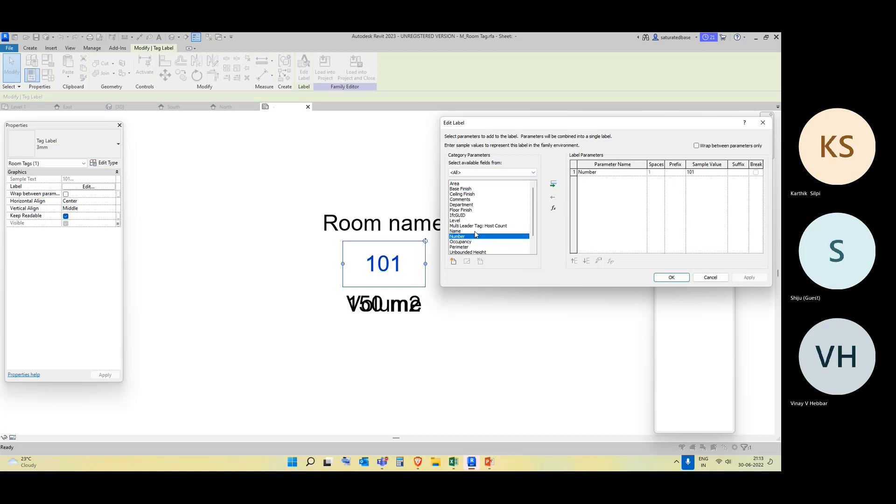
pyautogui.scroll(-1, 476, 235)
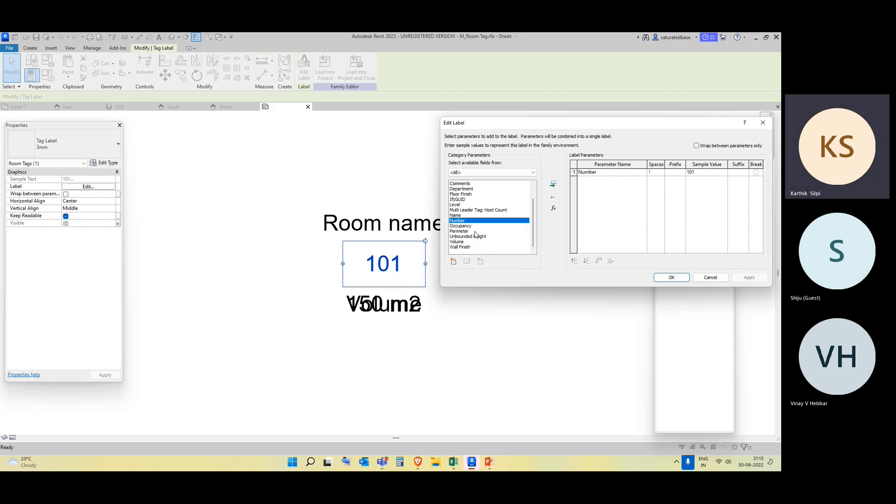
pyautogui.scroll(1, 475, 234)
pyautogui.click(469, 184)
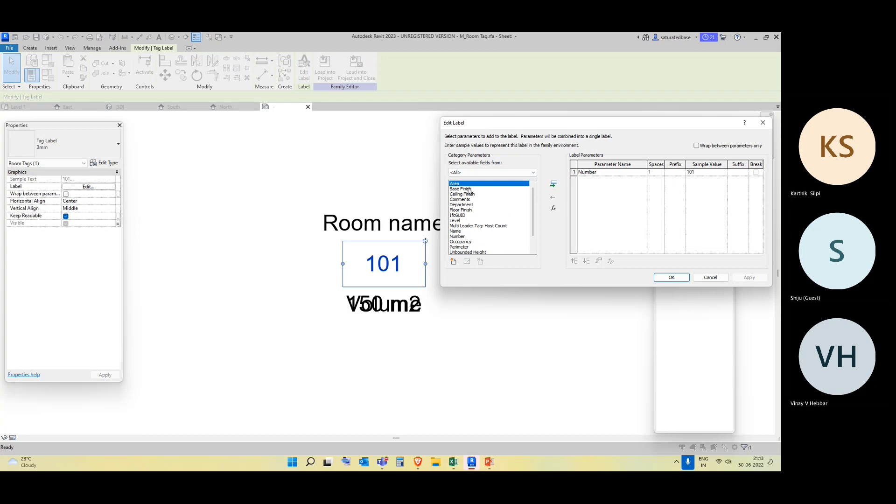
pyautogui.click(469, 189)
pyautogui.click(467, 204)
pyautogui.click(467, 215)
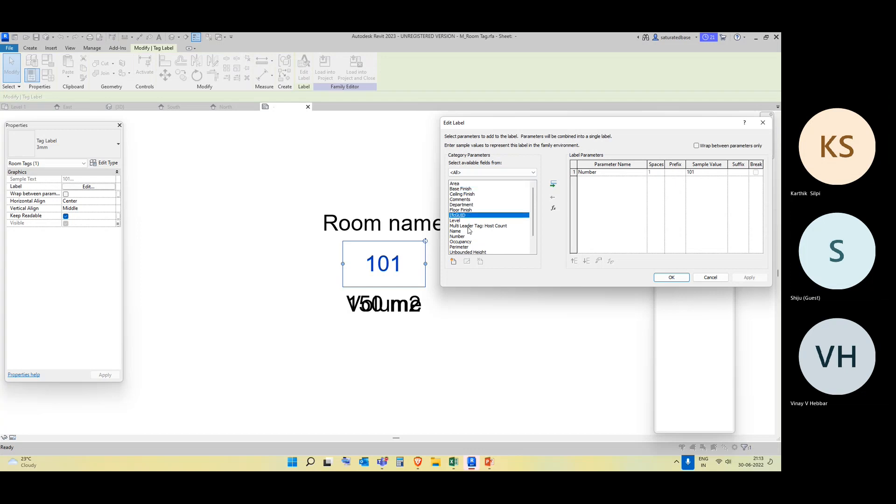
pyautogui.click(467, 231)
pyautogui.click(466, 220)
pyautogui.scroll(-1, 468, 219)
pyautogui.click(474, 215)
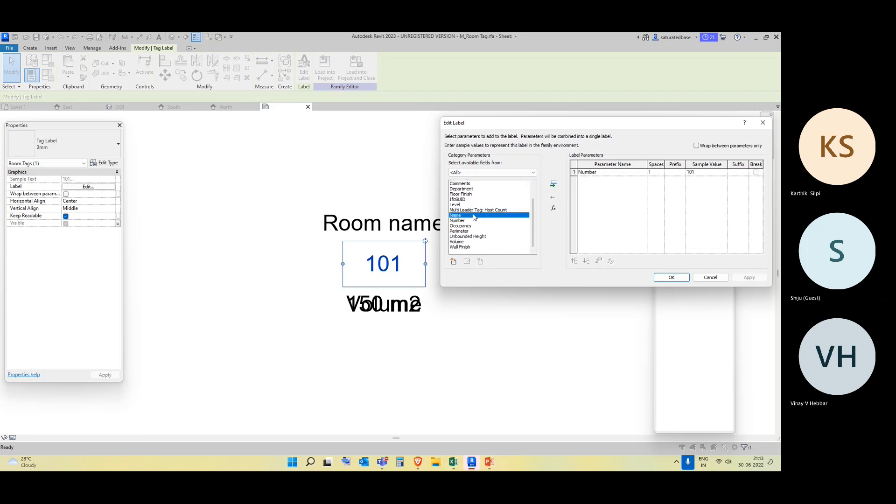
pyautogui.click(469, 220)
pyautogui.click(470, 227)
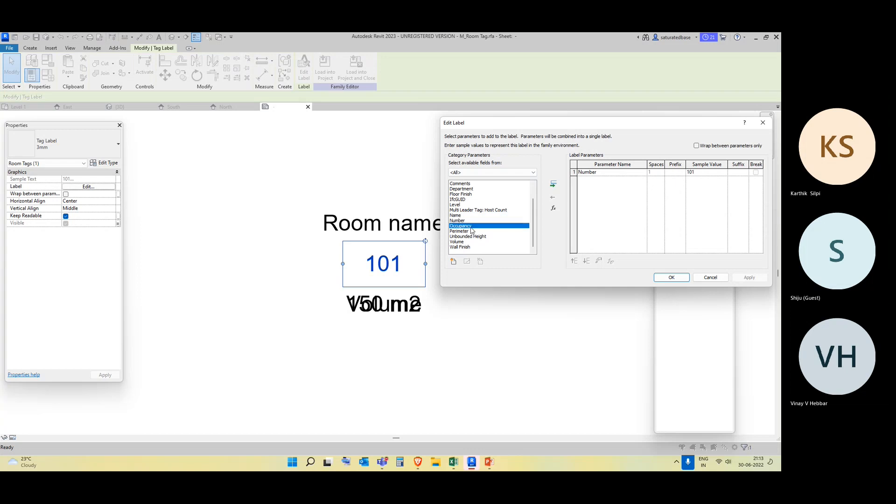
pyautogui.click(470, 247)
pyautogui.scroll(1, 468, 241)
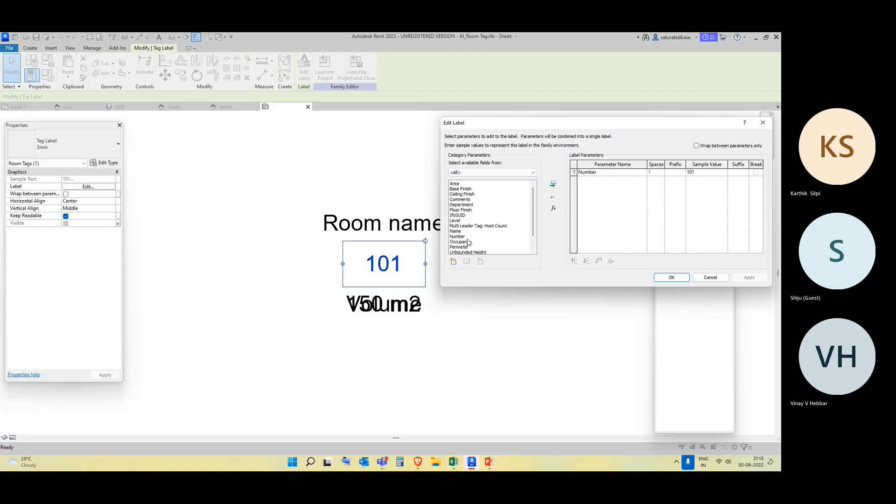
# Filter the available label fields to Rooms and review the room parameters offered, such as Area and Occupancy.
pyautogui.click(466, 172)
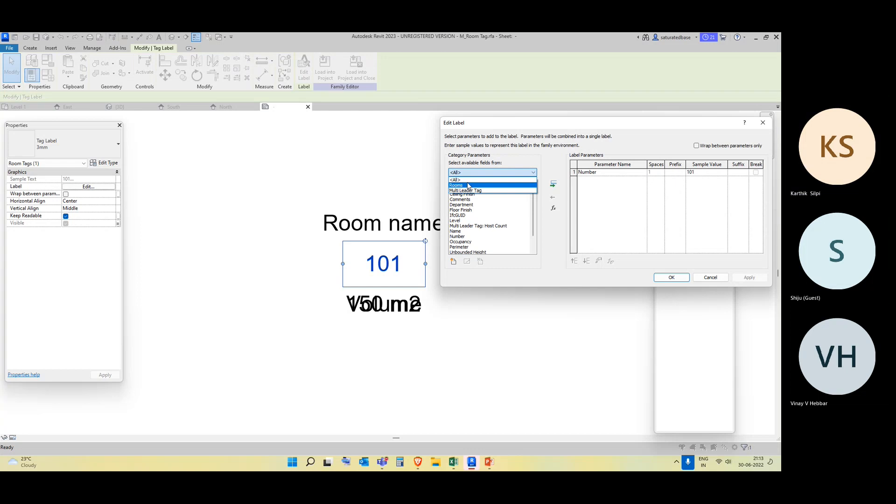
pyautogui.click(472, 185)
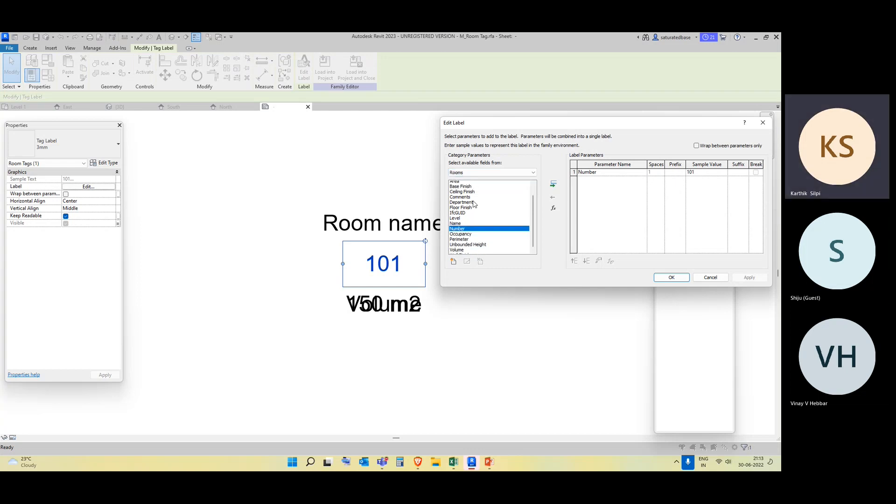
pyautogui.scroll(-2, 473, 191)
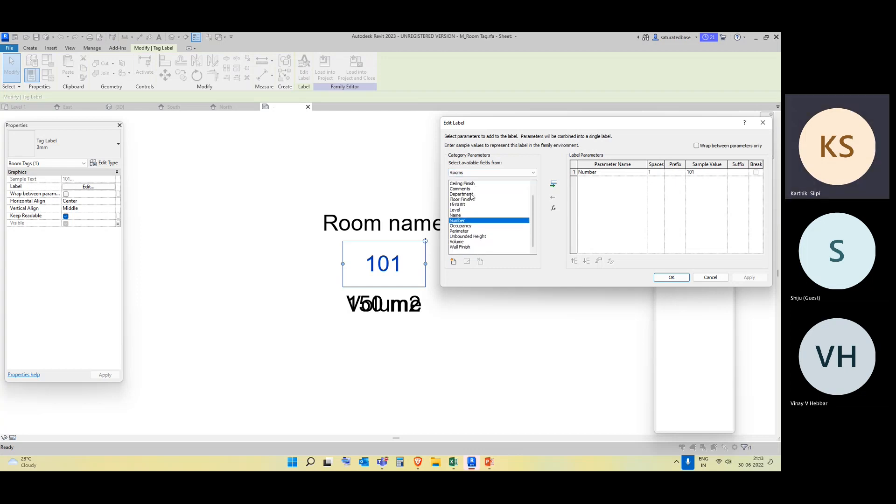
pyautogui.scroll(2, 479, 252)
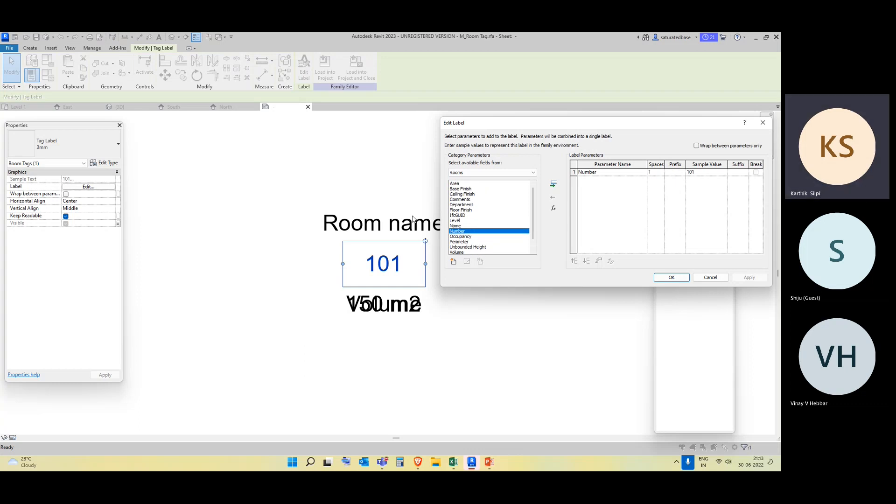
pyautogui.moveTo(460, 184); pyautogui.dragTo(462, 235)
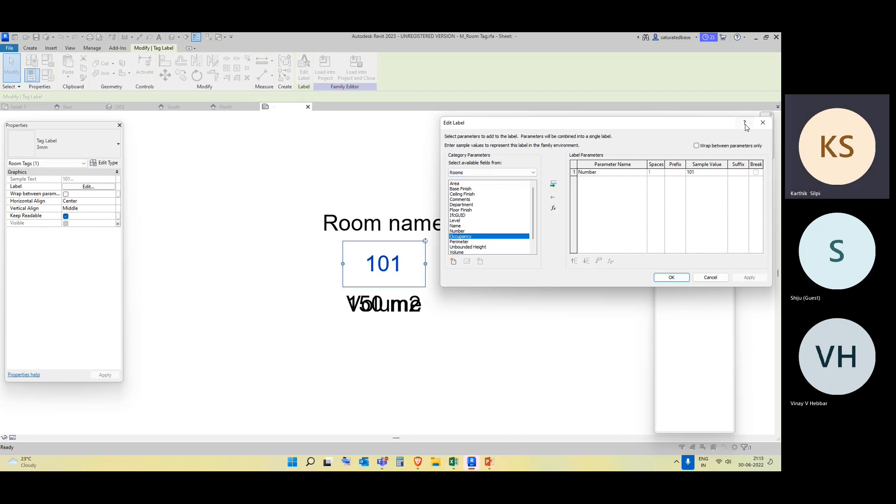
# Dismiss the label definition and close the M_Room Tag family without saving changes.
pyautogui.click(763, 124)
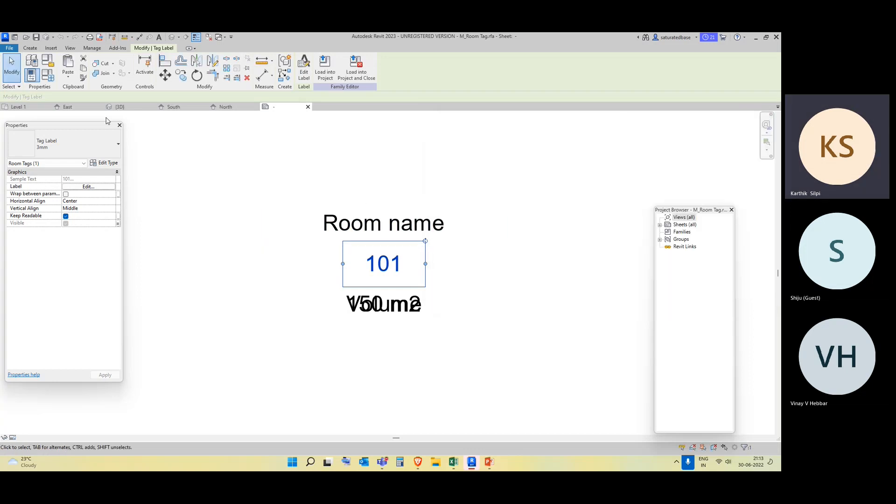
pyautogui.click(307, 106)
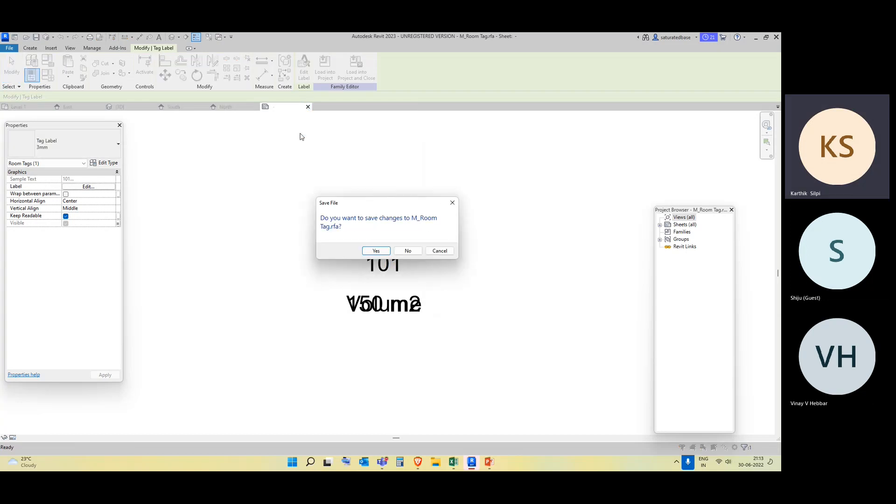
pyautogui.click(406, 254)
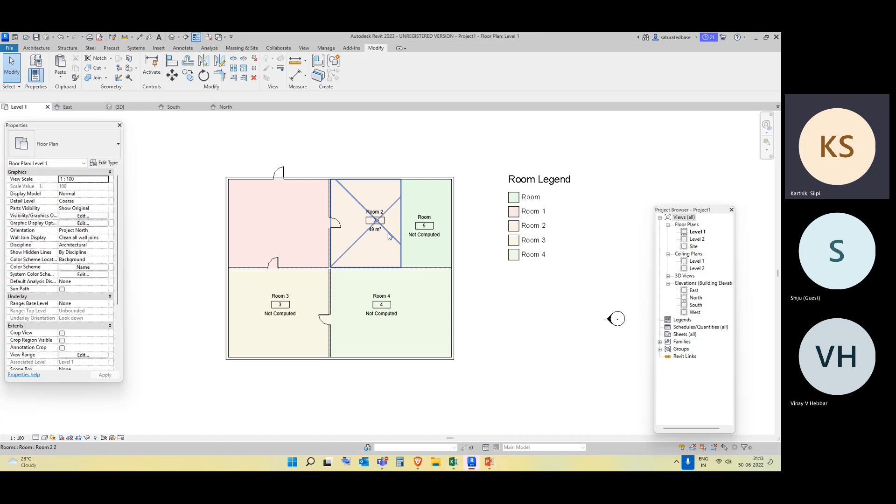
pyautogui.click(178, 49)
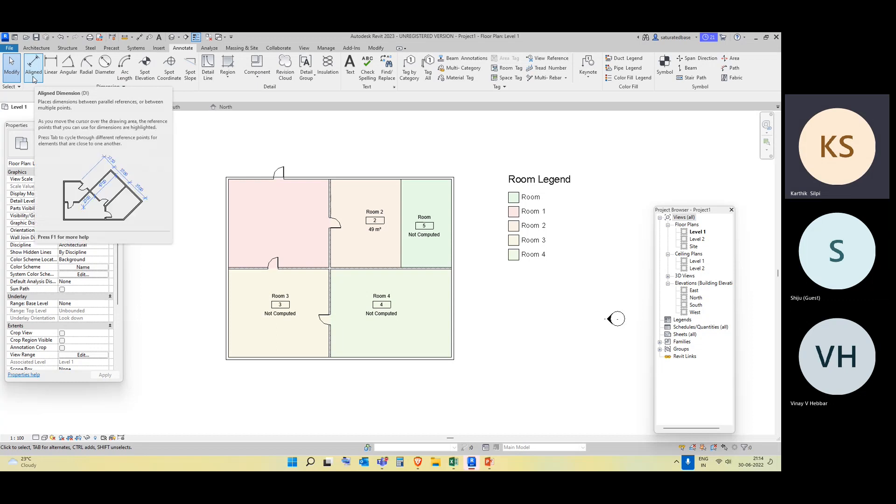
pyautogui.click(35, 49)
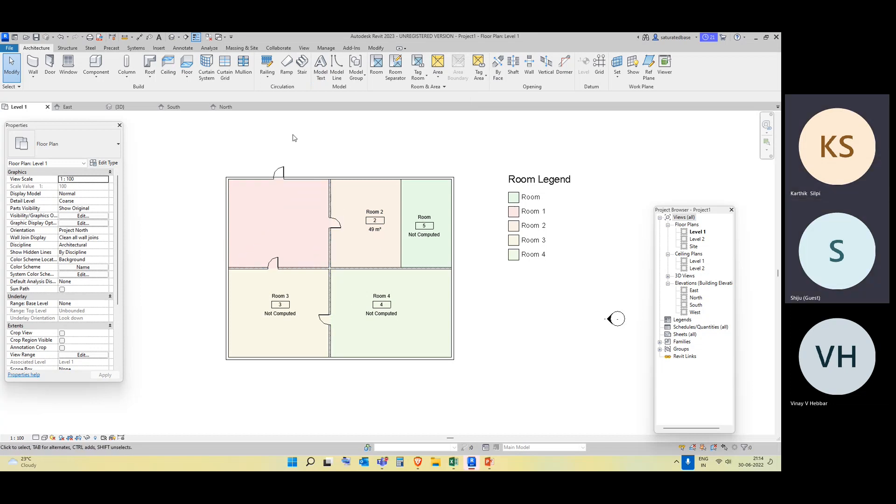
# Delete the room tag of Room 2 from the Level 1 floor plan, leaving the room legend unselected.
pyautogui.click(376, 235)
pyautogui.press('Delete')
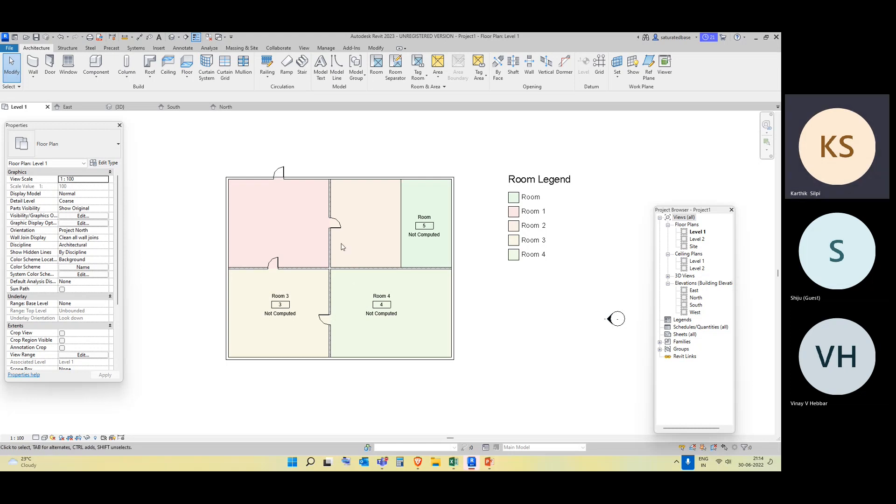
pyautogui.moveTo(587, 307); pyautogui.dragTo(516, 136)
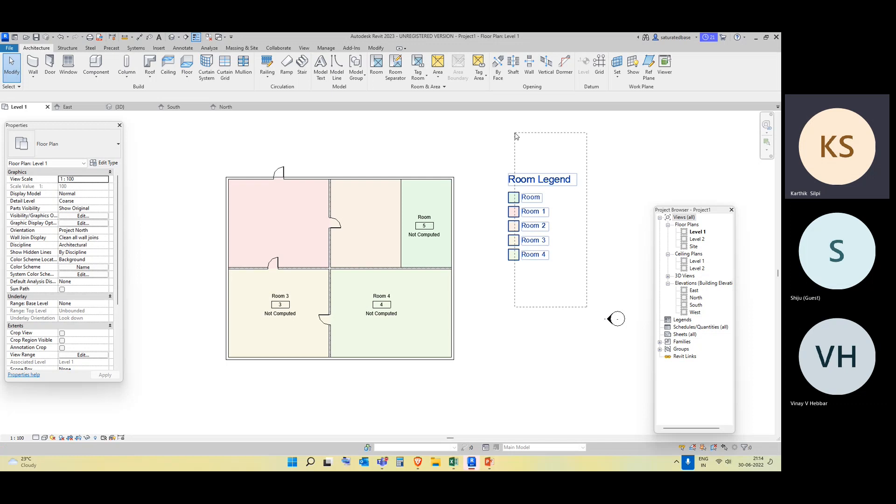
pyautogui.click(586, 246)
pyautogui.moveTo(586, 246); pyautogui.dragTo(518, 238, button='middle')
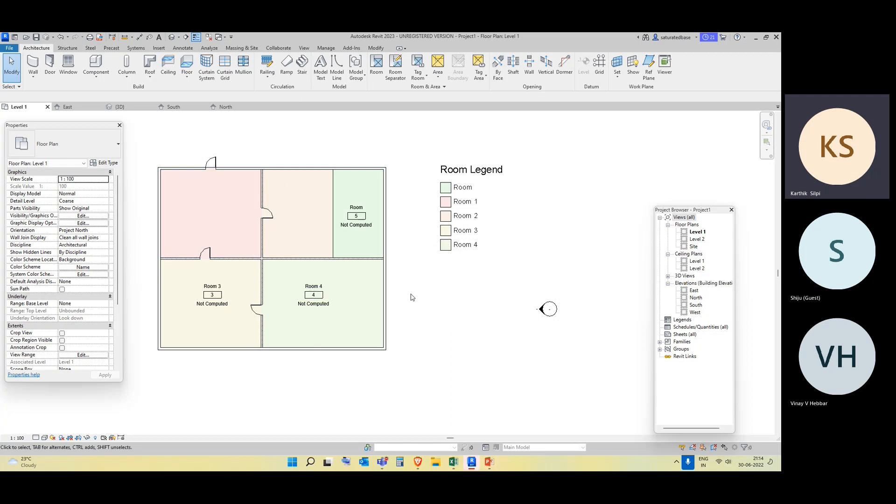
# Duplicate the Level 1 floor plan as an independent view without its detailing.
pyautogui.rightClick(696, 232)
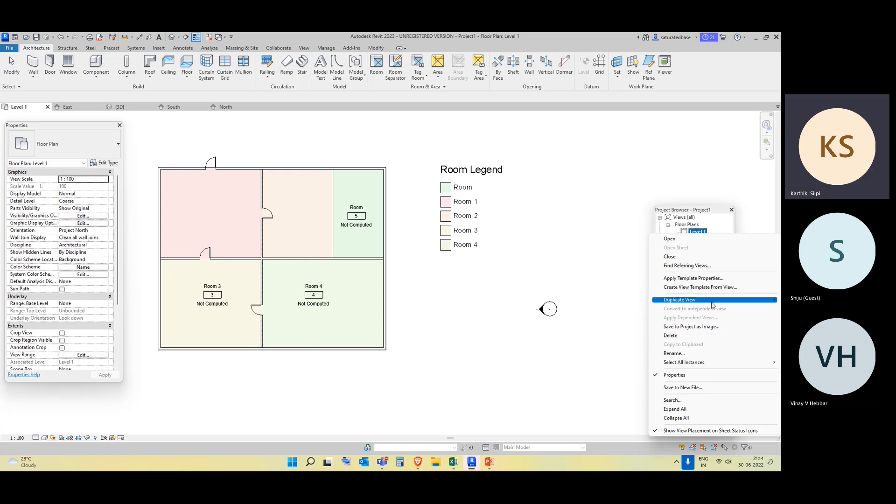
pyautogui.moveTo(713, 305)
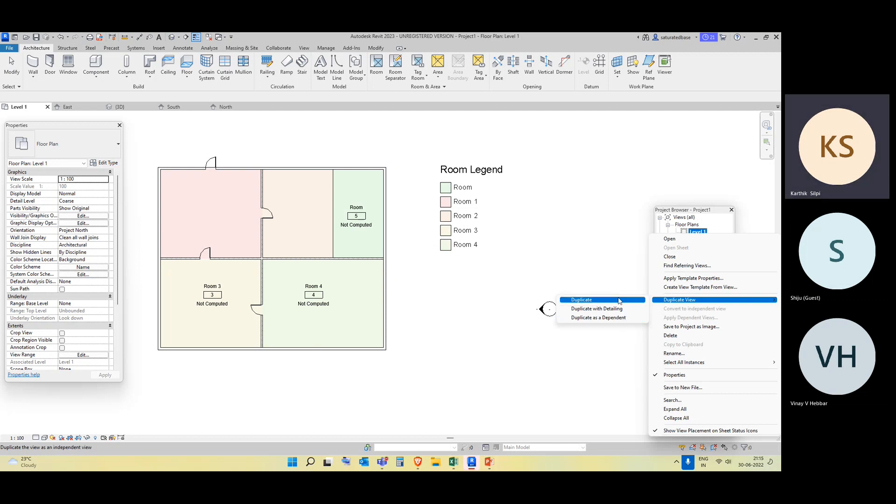
pyautogui.click(619, 301)
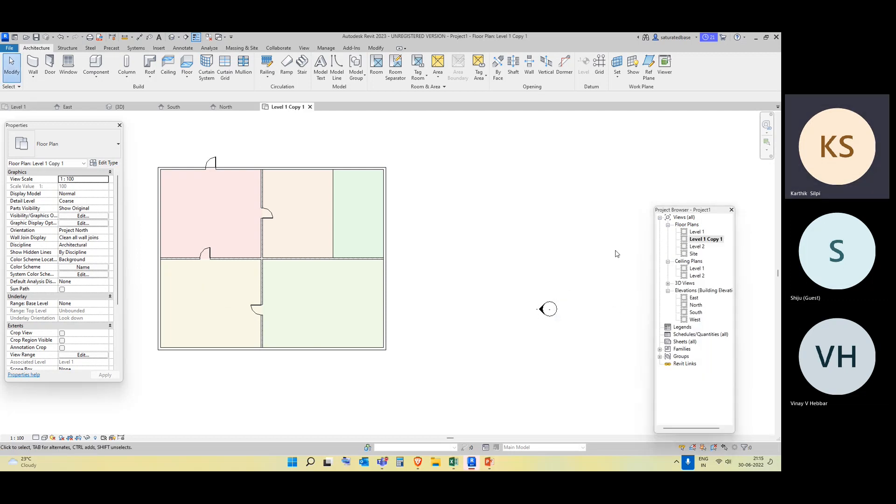
# Rename the duplicated Level 1 floor plan view as Level 1 Interior.
pyautogui.rightClick(714, 243)
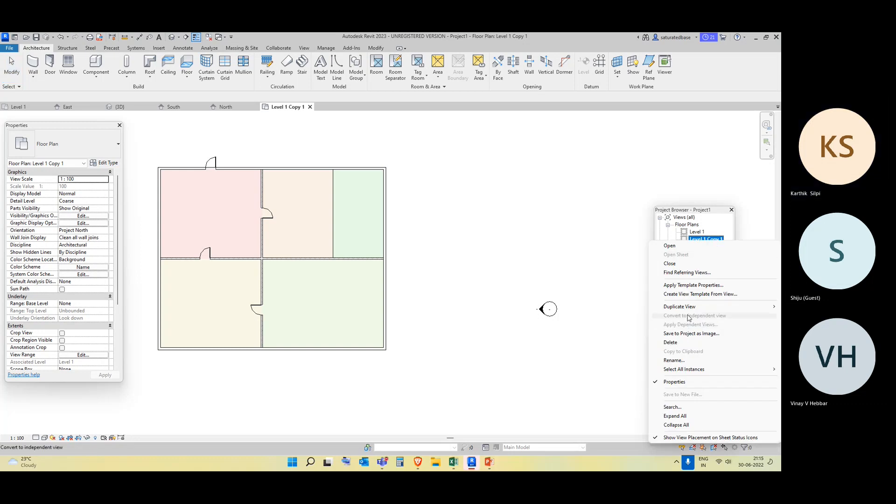
pyautogui.click(697, 362)
pyautogui.press('Right')
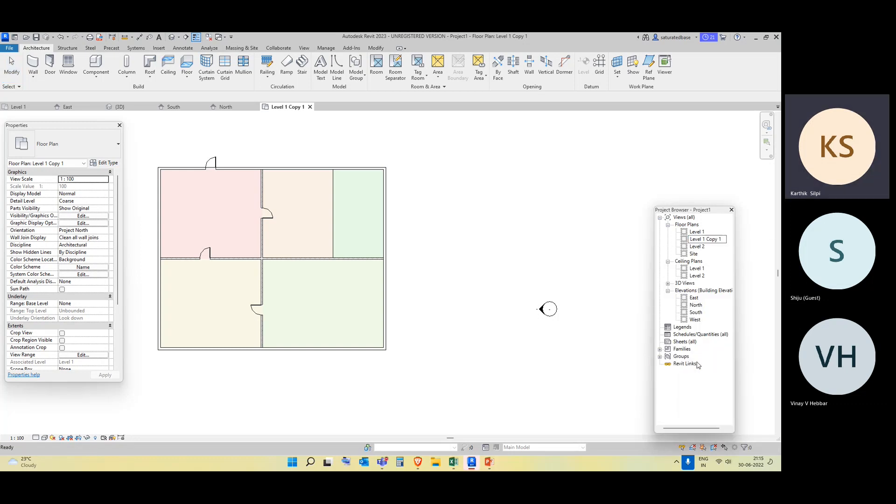
pyautogui.press('BackSpace')
pyautogui.press('BackSpace')
pyautogui.press('BackSpace')
pyautogui.press('BackSpace')
pyautogui.press('BackSpace')
pyautogui.write('Inten')
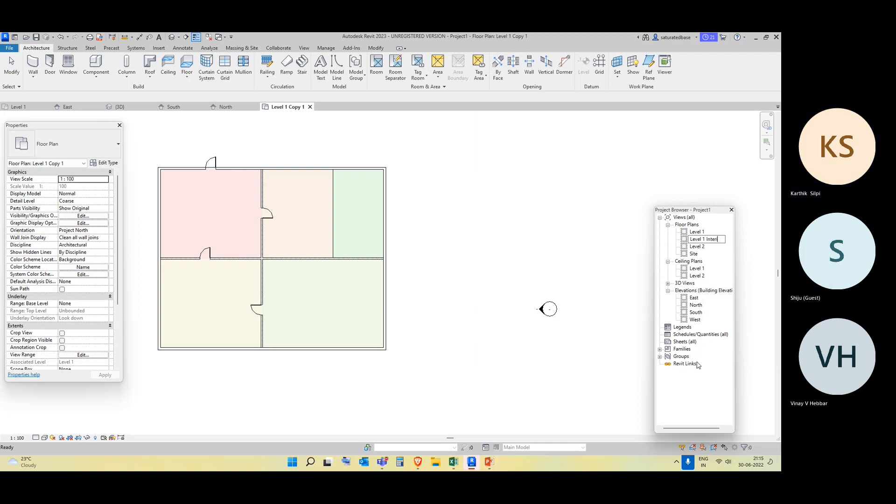
pyautogui.press('Return')
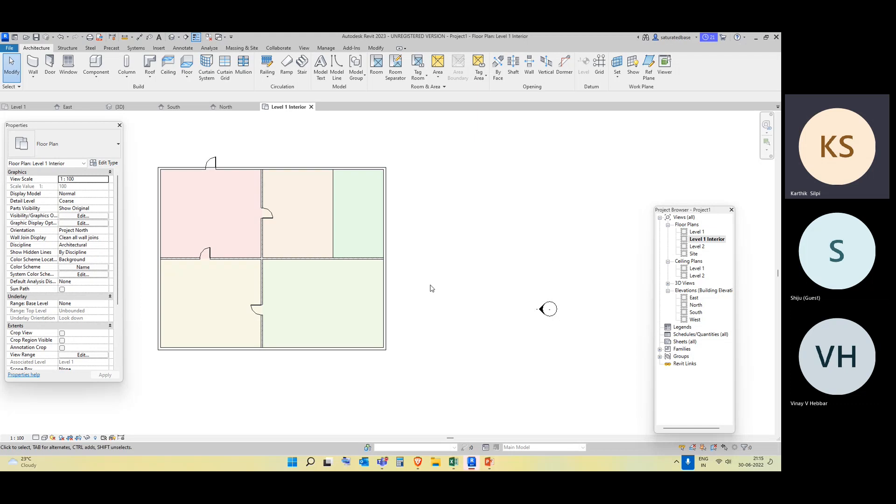
# Place one M_Desk 1525 x 762mm component inside Room 1 in the Level 1 Interior plan.
pyautogui.click(96, 75)
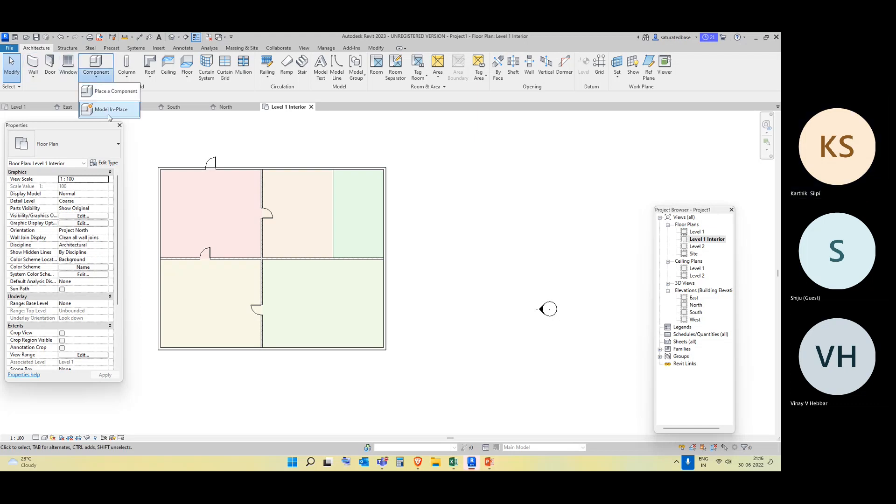
pyautogui.click(111, 93)
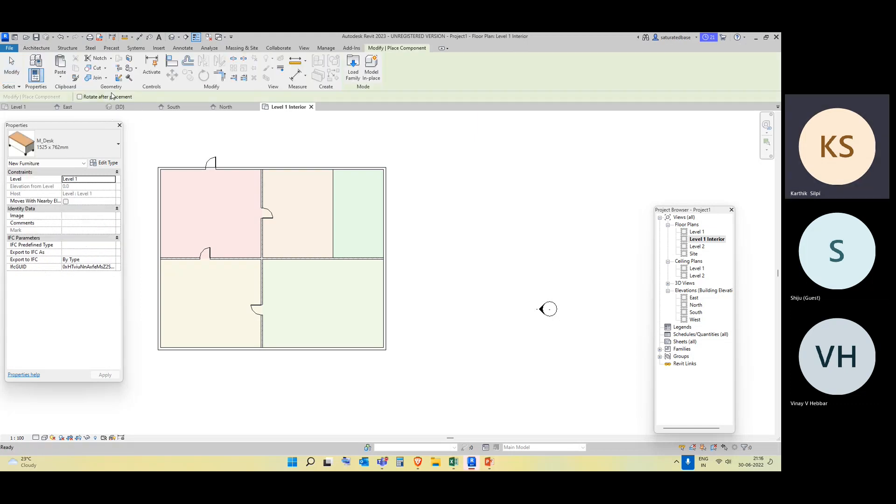
pyautogui.click(201, 212)
pyautogui.press('Escape')
# Open the original Level 1 floor plan and check the desk in Room 1 there.
pyautogui.click(696, 232)
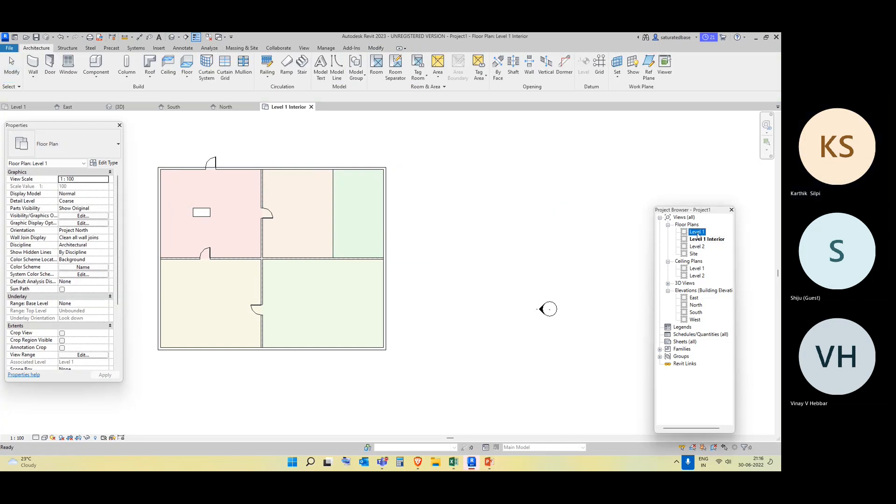
pyautogui.doubleClick(697, 232)
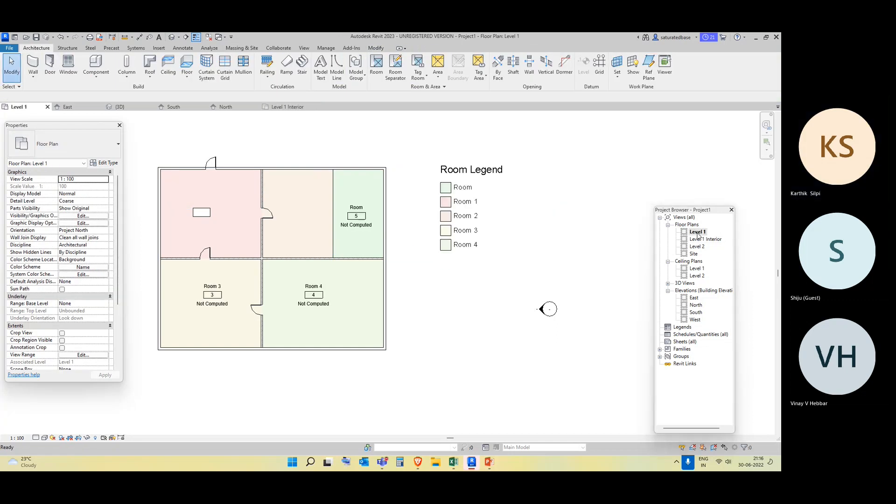
pyautogui.click(195, 219)
pyautogui.click(466, 309)
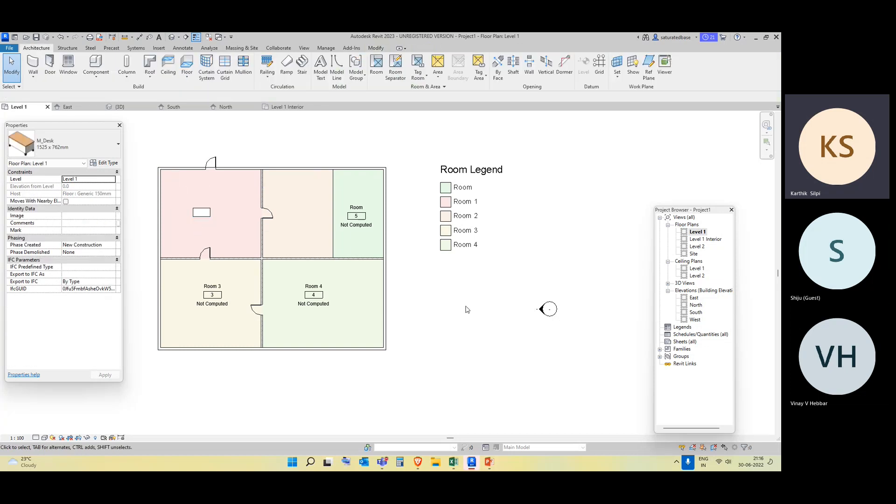
# Turn off the Furniture model category in the visibility/graphic overrides of the Level 1 floor plan.
pyautogui.press('v')
pyautogui.press('g')
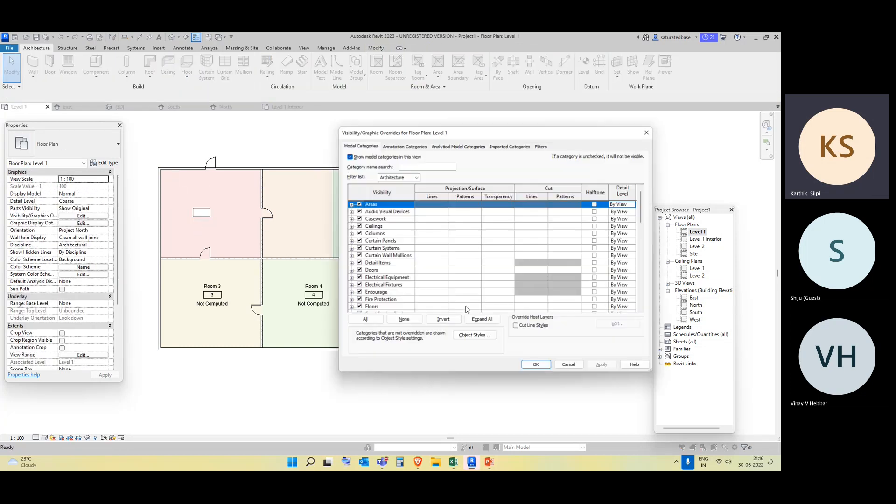
pyautogui.scroll(-2, 377, 213)
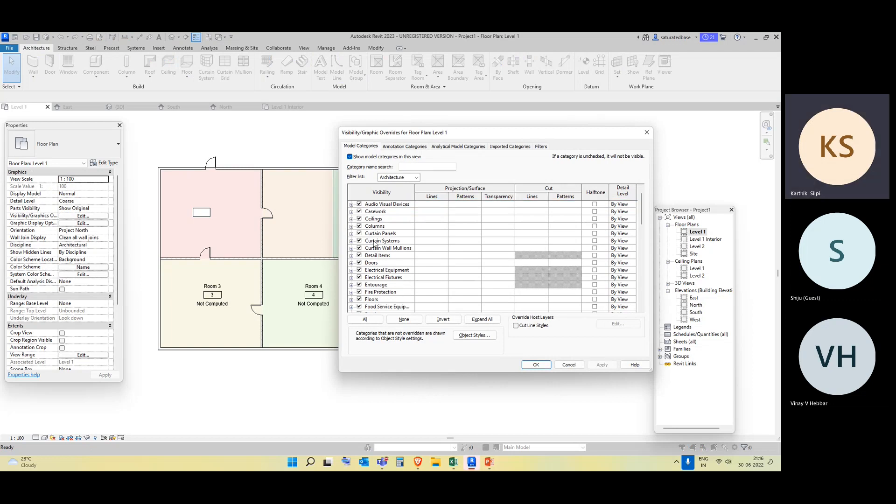
pyautogui.scroll(-1, 373, 273)
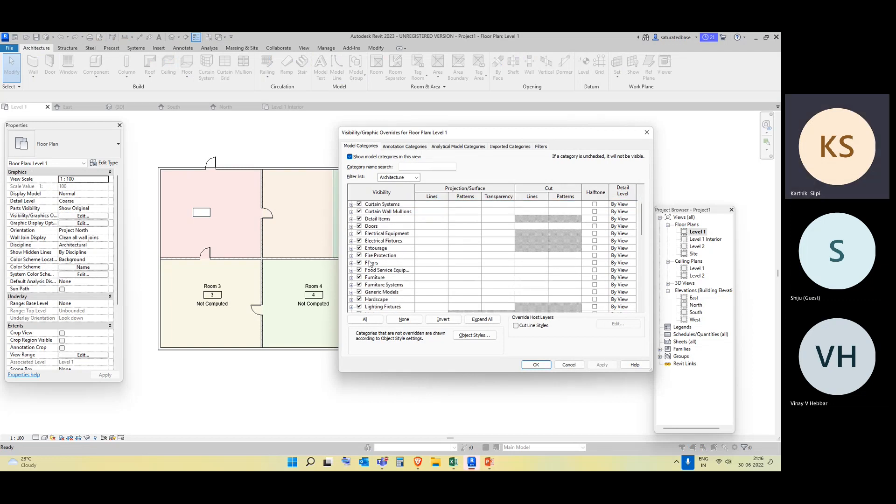
pyautogui.click(359, 278)
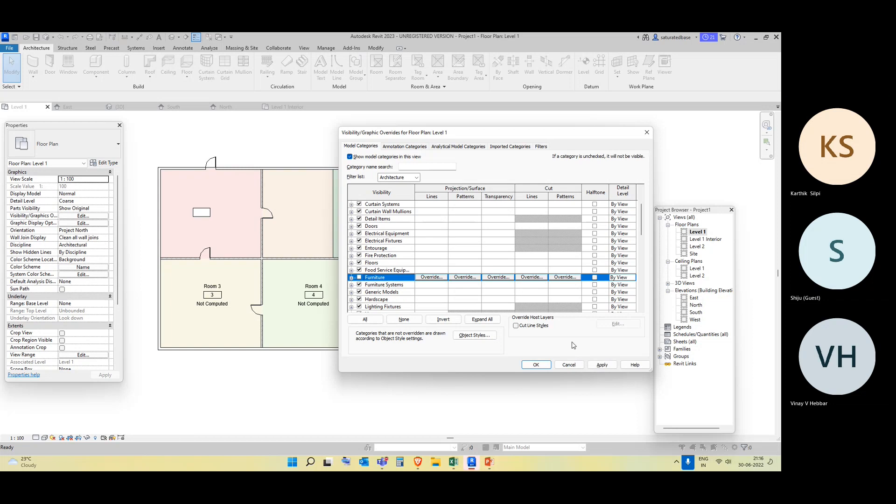
pyautogui.click(599, 366)
pyautogui.click(546, 367)
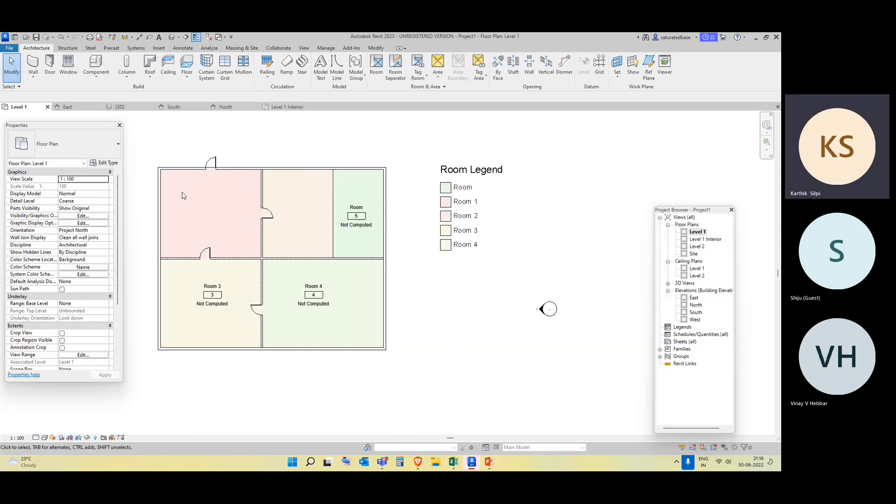
# Compare the desk's visibility between the Level 1 Interior and Level 1 floor plans, ending in Level 1 Interior.
pyautogui.doubleClick(712, 239)
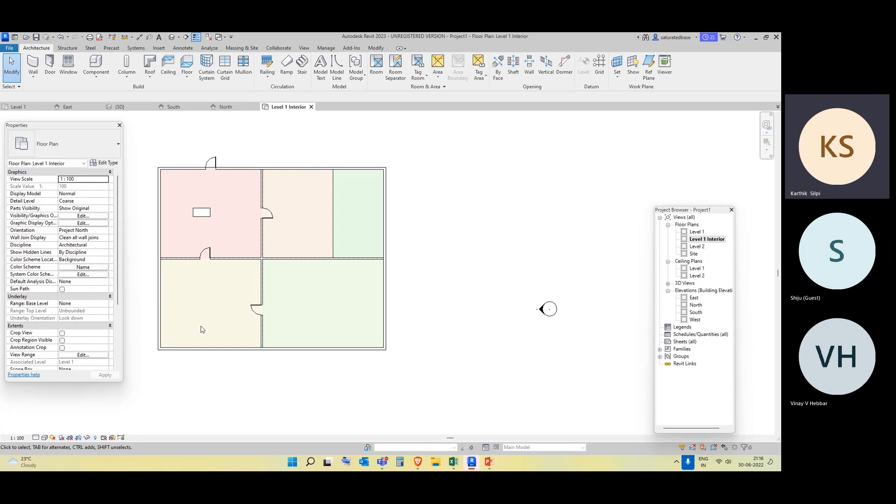
pyautogui.doubleClick(699, 233)
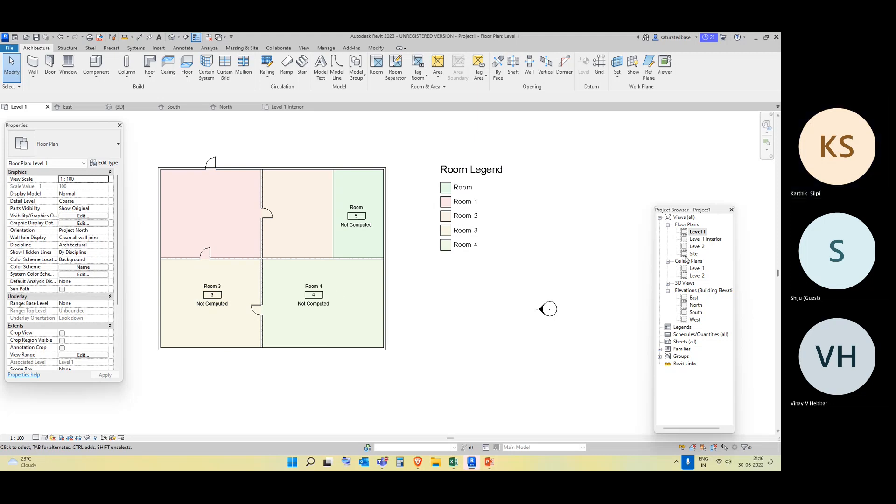
pyautogui.doubleClick(707, 239)
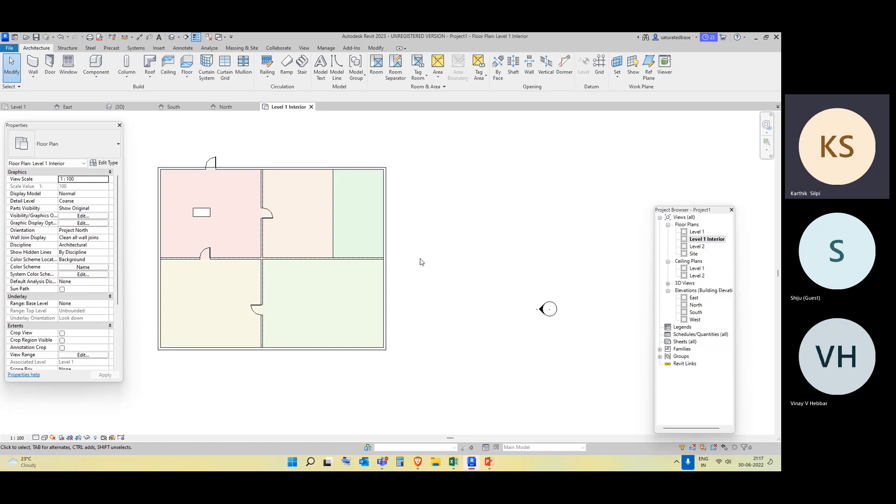
# Review the model category visibility settings of the Level 1 Interior view and close them without changes.
pyautogui.press('v')
pyautogui.press('g')
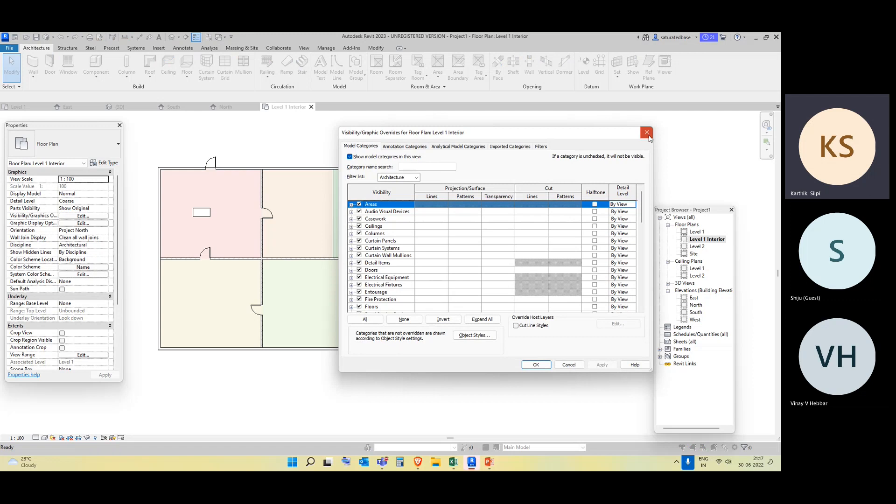
pyautogui.click(647, 133)
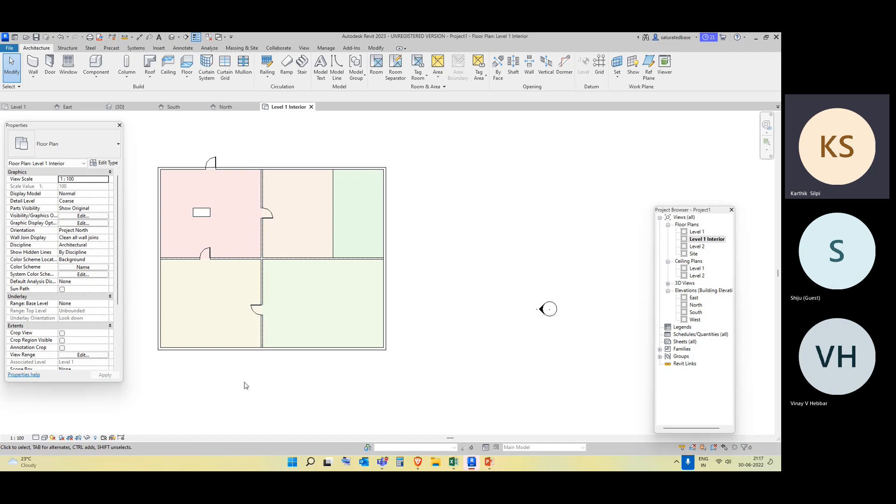
pyautogui.scroll(-1, 421, 185)
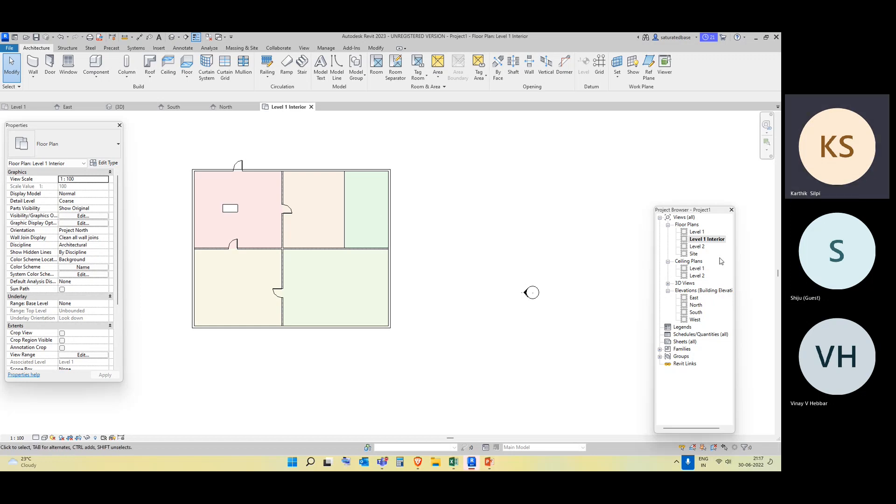
pyautogui.rightClick(714, 239)
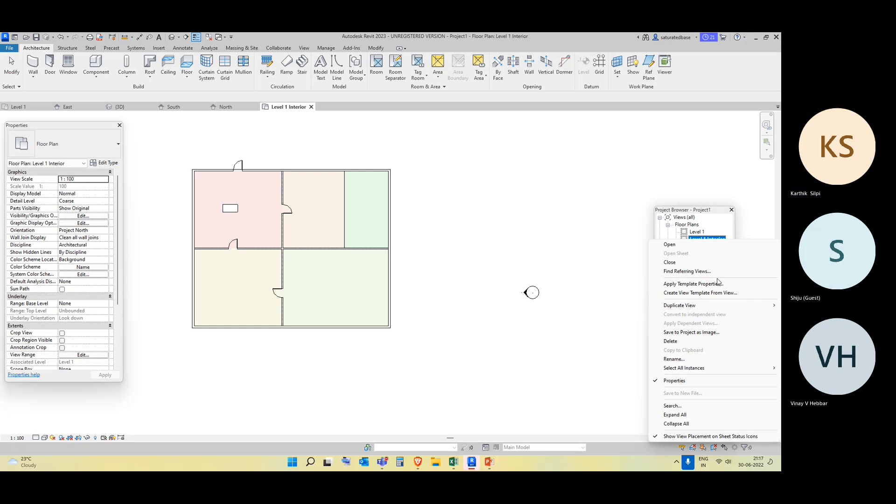
pyautogui.moveTo(712, 306)
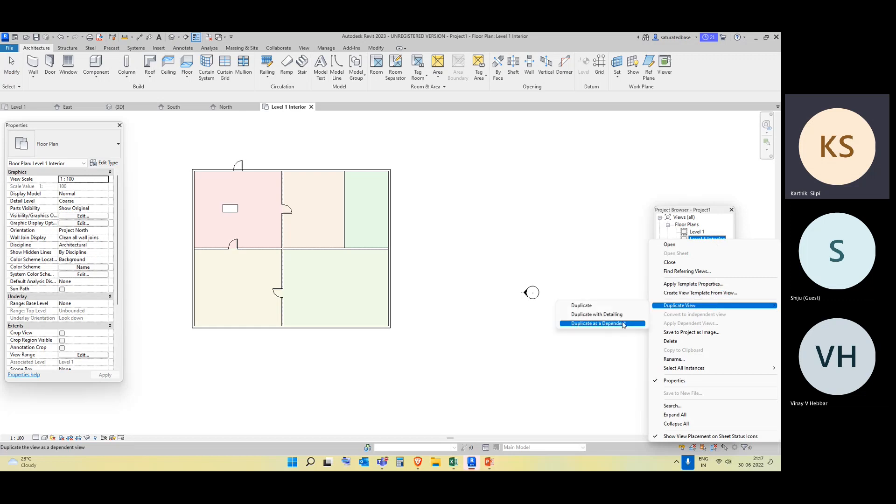
pyautogui.click(620, 286)
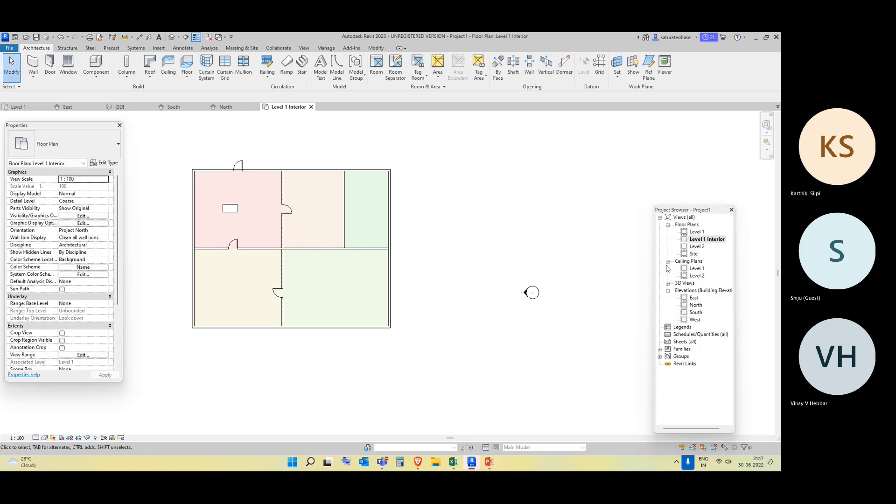
# Duplicate the Level 2 floor plan as a dependent view.
pyautogui.rightClick(696, 244)
pyautogui.moveTo(672, 309)
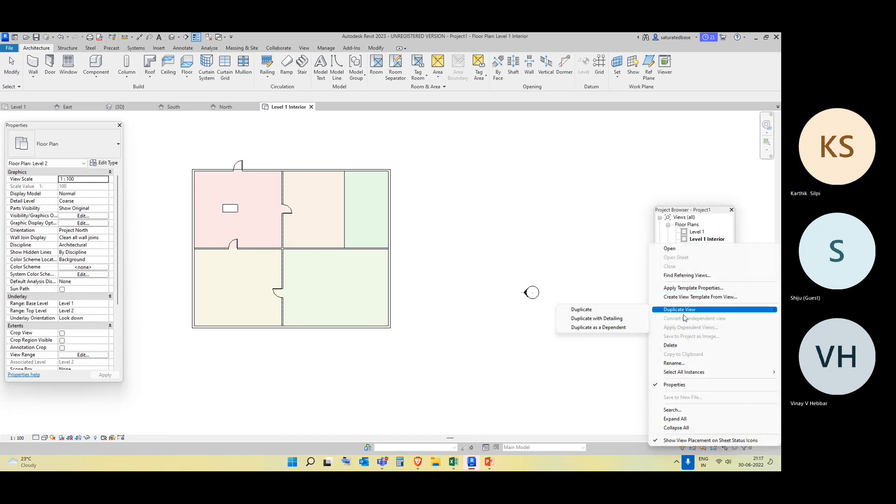
pyautogui.click(627, 328)
pyautogui.scroll(-3, 426, 296)
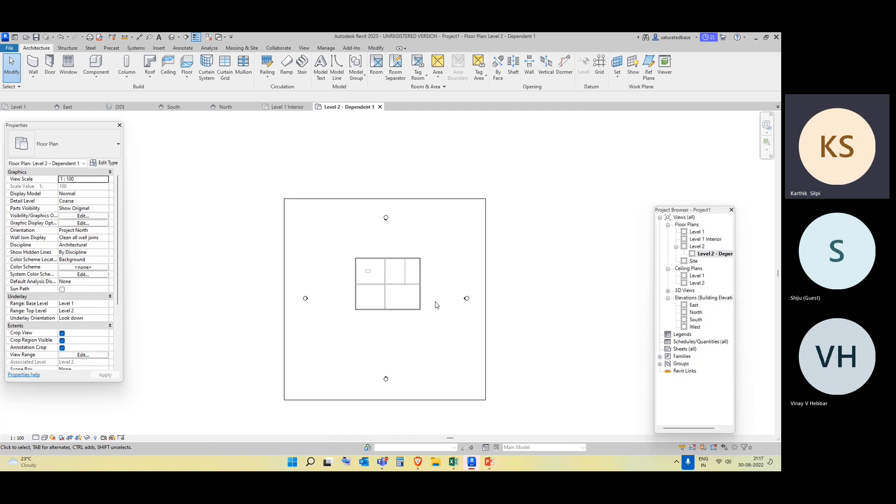
# Examine the crop region of the dependent Level 2 view and open the parent Level 2 floor plan for comparison.
pyautogui.click(416, 199)
pyautogui.click(417, 200)
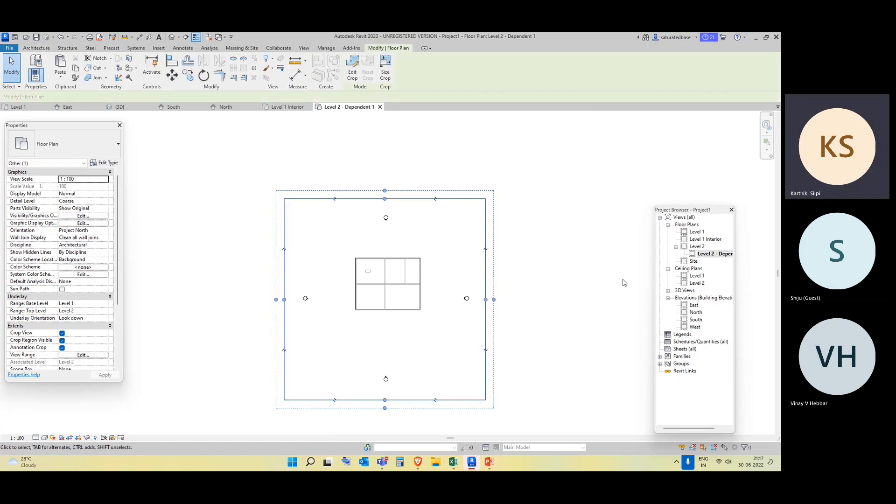
pyautogui.click(699, 254)
pyautogui.click(558, 298)
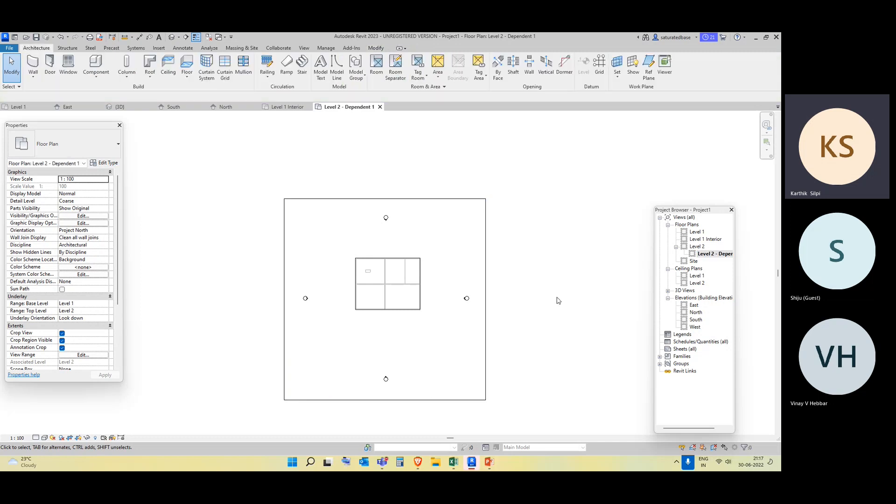
pyautogui.doubleClick(697, 247)
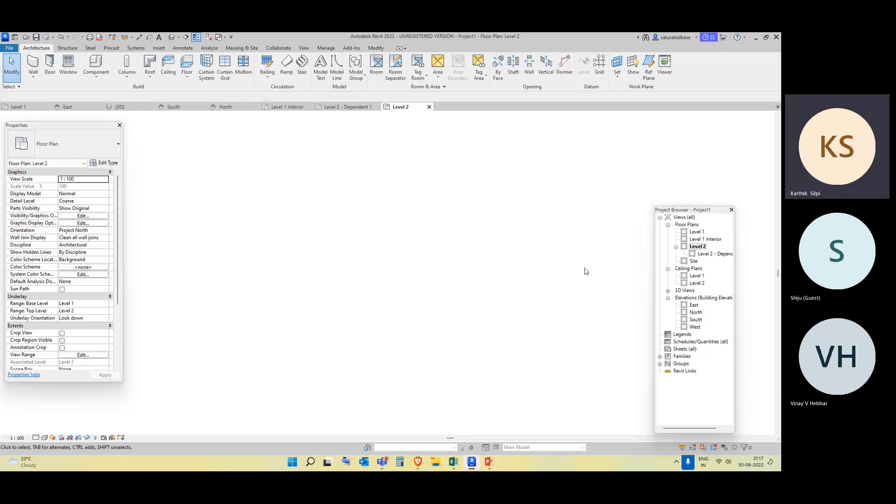
pyautogui.scroll(3, 382, 316)
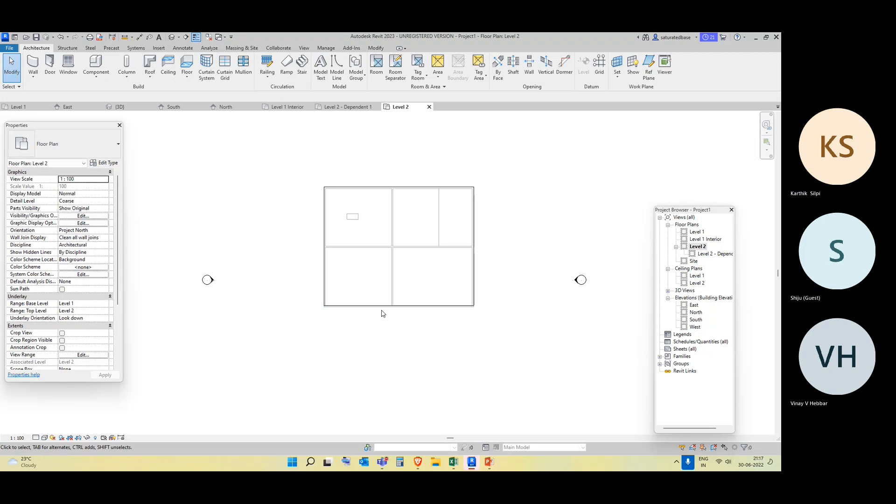
# Open the dependent Level 2 view and shrink its crop region to the lower-right corner of the building.
pyautogui.click(383, 310)
pyautogui.click(500, 364)
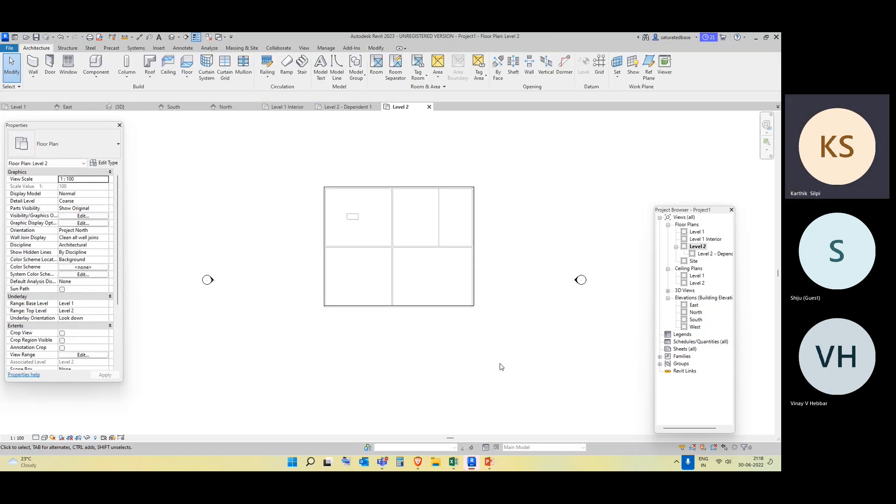
pyautogui.doubleClick(708, 255)
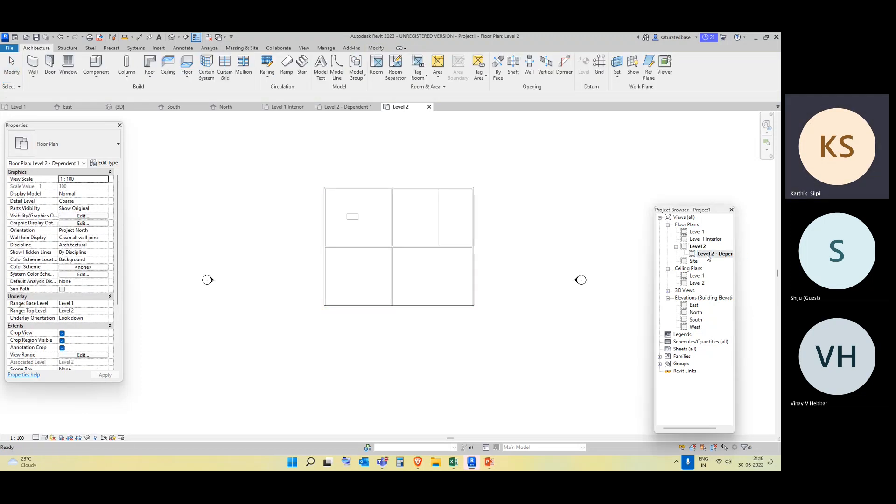
pyautogui.click(487, 221)
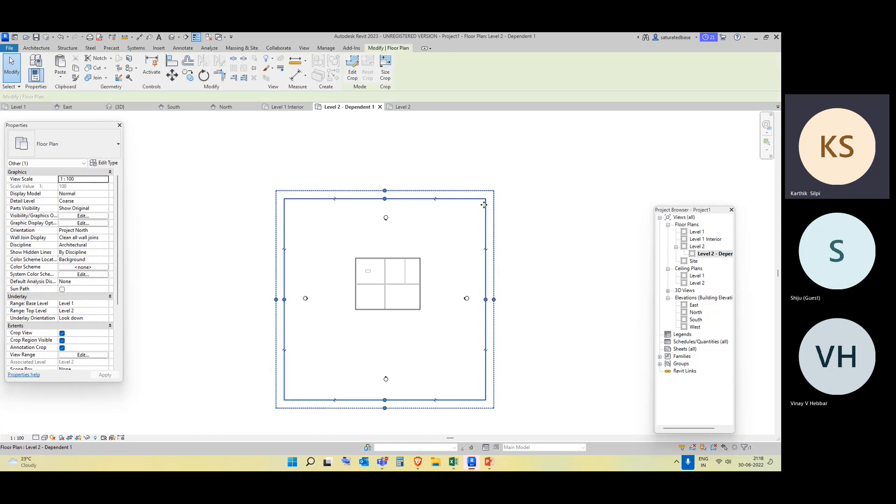
pyautogui.moveTo(386, 199); pyautogui.dragTo(386, 284)
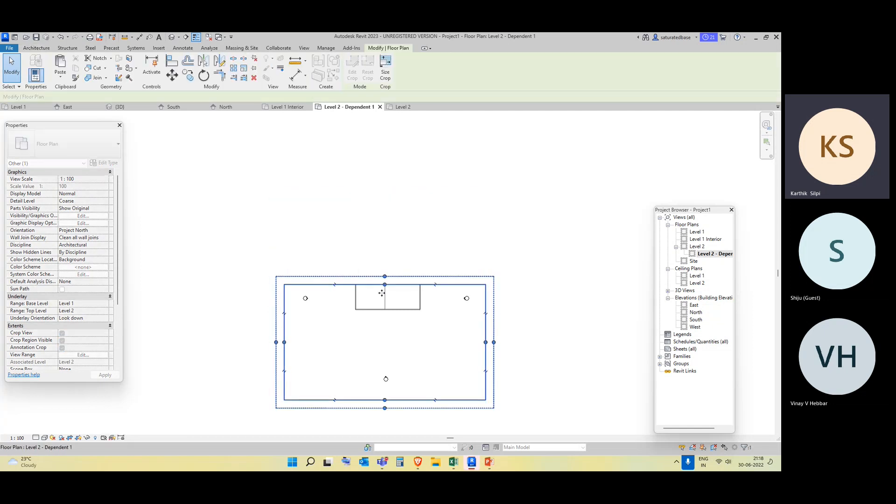
pyautogui.moveTo(284, 344); pyautogui.dragTo(392, 342)
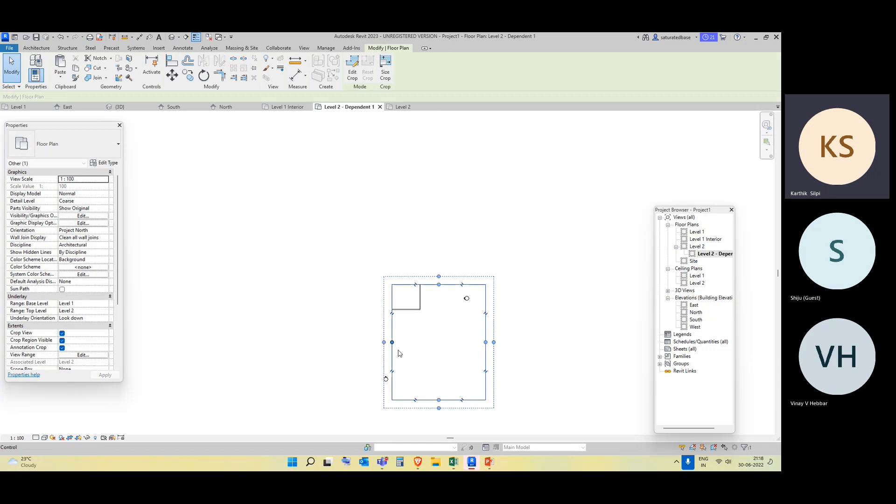
pyautogui.moveTo(467, 411); pyautogui.dragTo(429, 306)
pyautogui.click(489, 375)
pyautogui.scroll(2, 425, 322)
pyautogui.scroll(2, 426, 321)
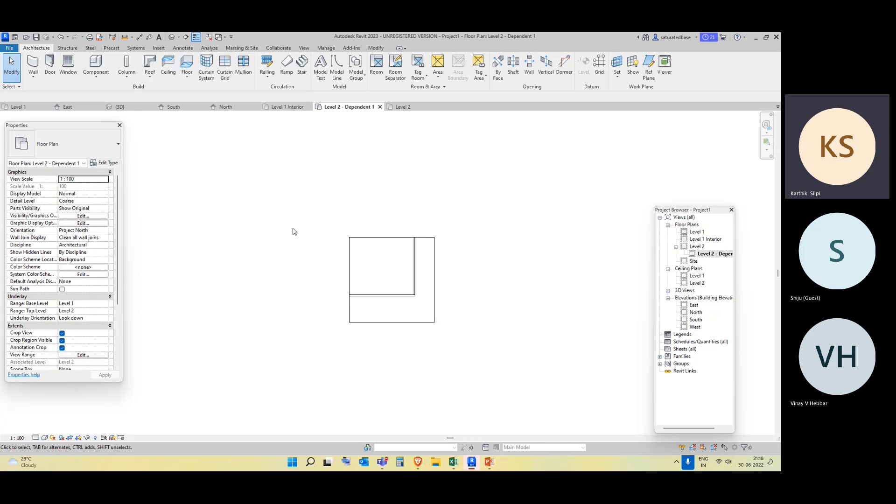
# Enlarge the dependent view's crop region to the left and upward so it encloses the whole floor plan.
pyautogui.click(426, 321)
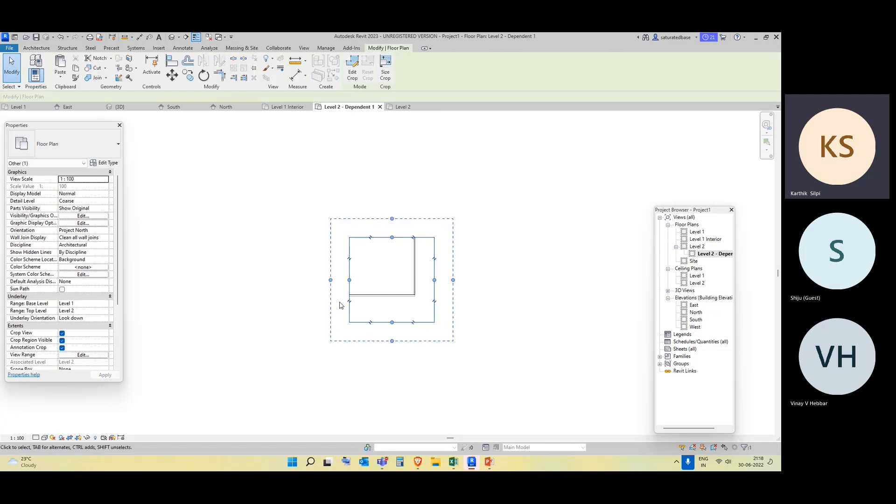
pyautogui.moveTo(349, 280); pyautogui.dragTo(314, 282)
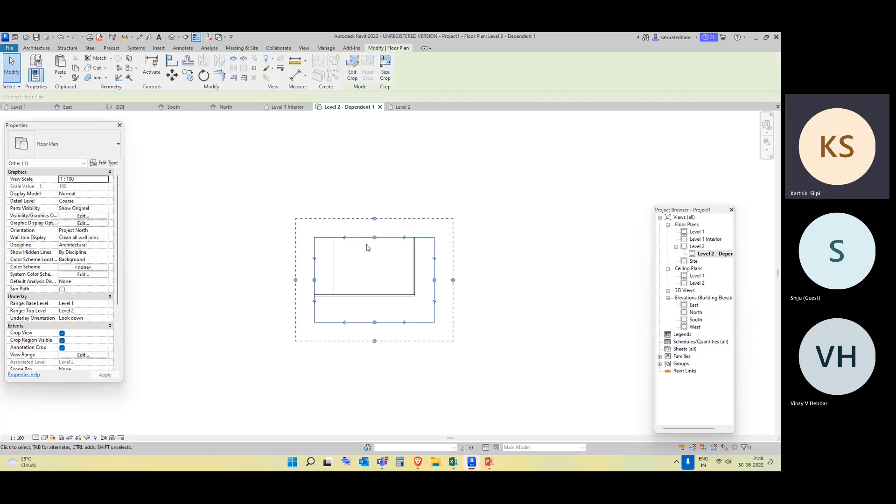
pyautogui.moveTo(373, 238); pyautogui.dragTo(364, 146)
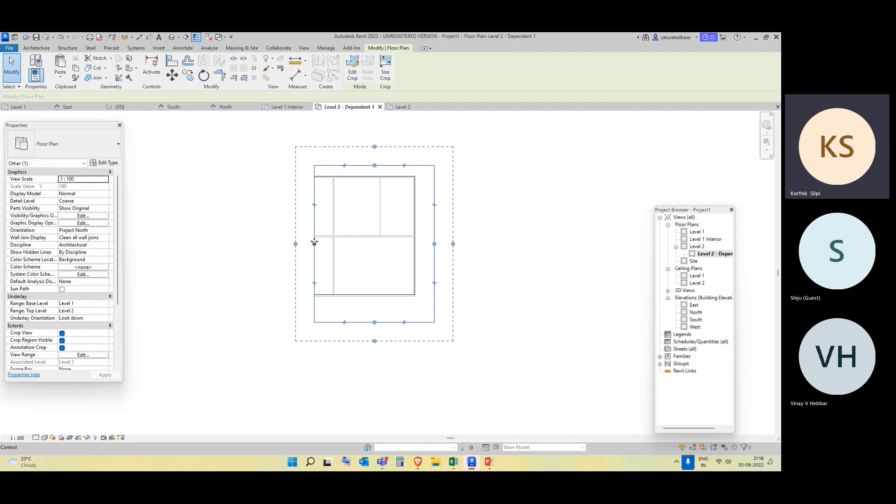
pyautogui.moveTo(314, 242); pyautogui.dragTo(229, 256)
pyautogui.click(638, 356)
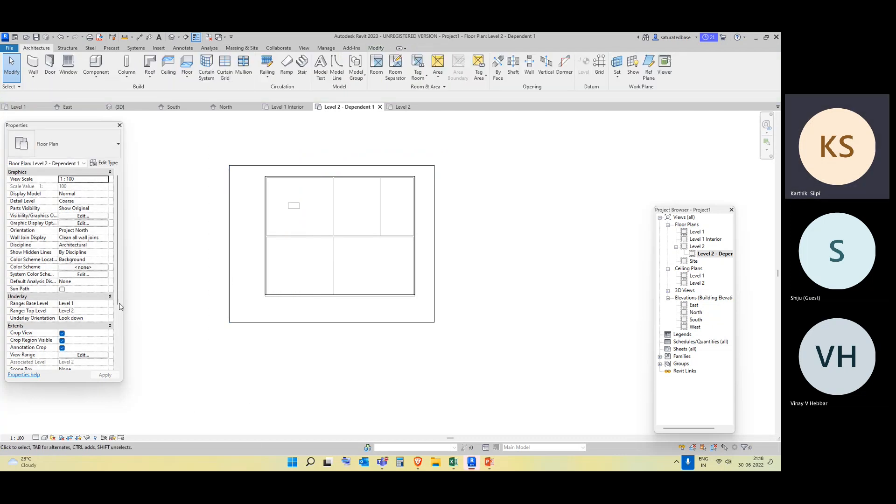
# Compare the extents and dependency properties of the dependent Level 2 view with those of the parent Level 2 floor plan.
pyautogui.scroll(-5, 120, 307)
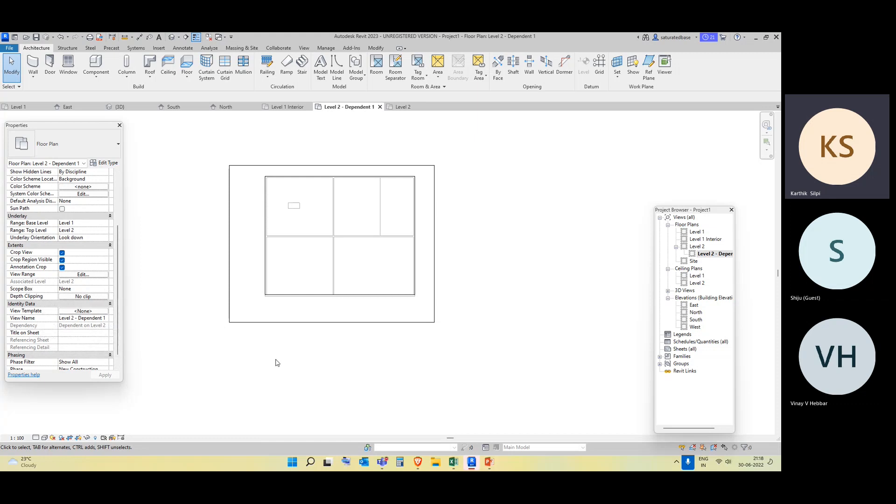
pyautogui.click(698, 247)
pyautogui.doubleClick(699, 247)
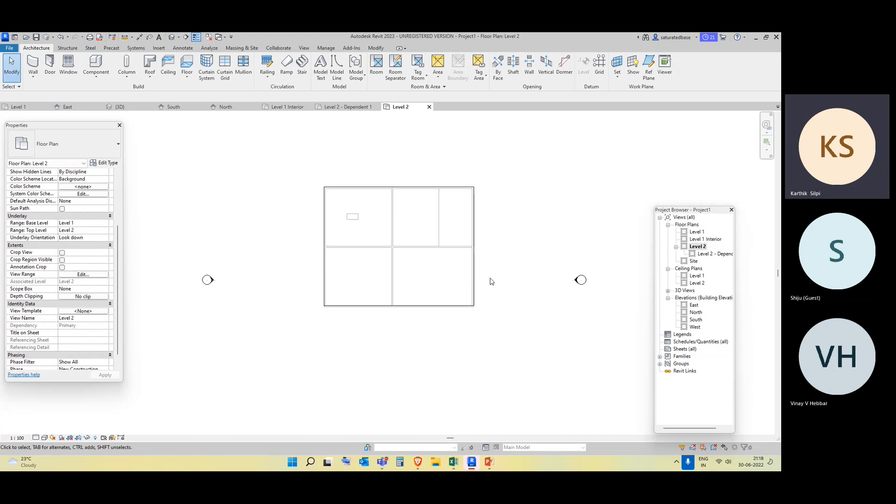
# Open the sample project Arch Link Model.rvt and display its 01 - Entry Level floor plan.
pyautogui.click(10, 48)
pyautogui.moveTo(28, 101)
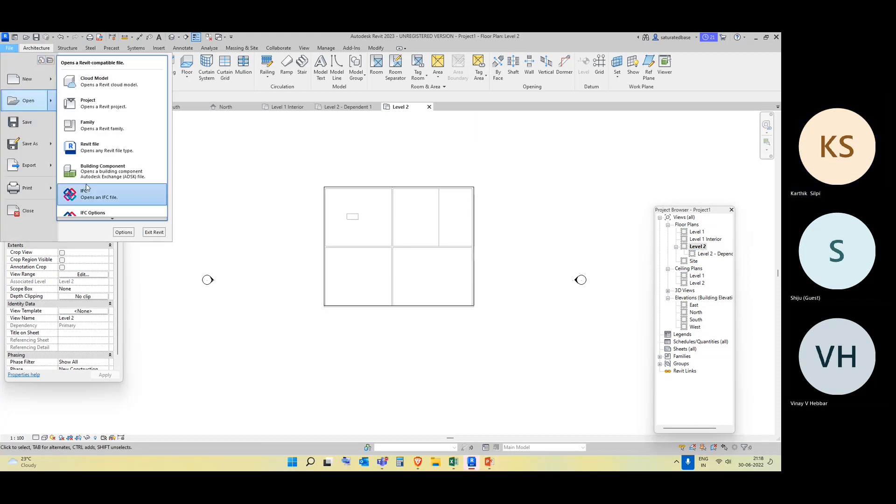
pyautogui.click(111, 214)
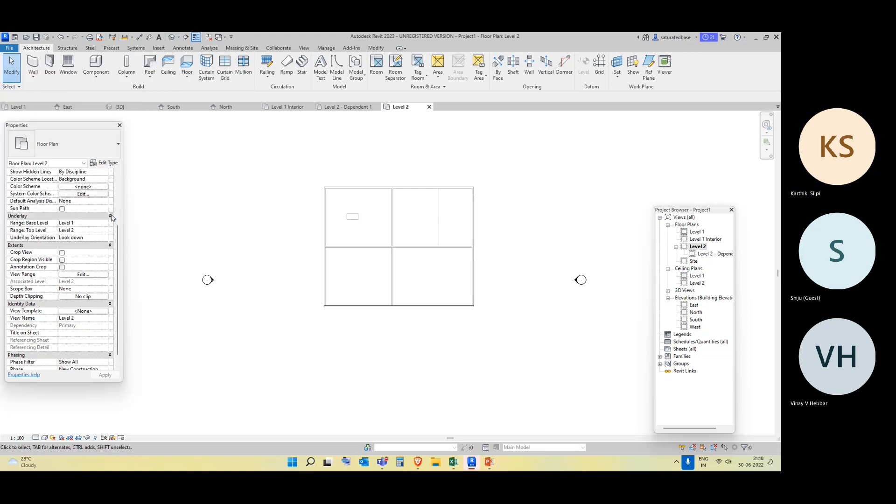
pyautogui.click(329, 183)
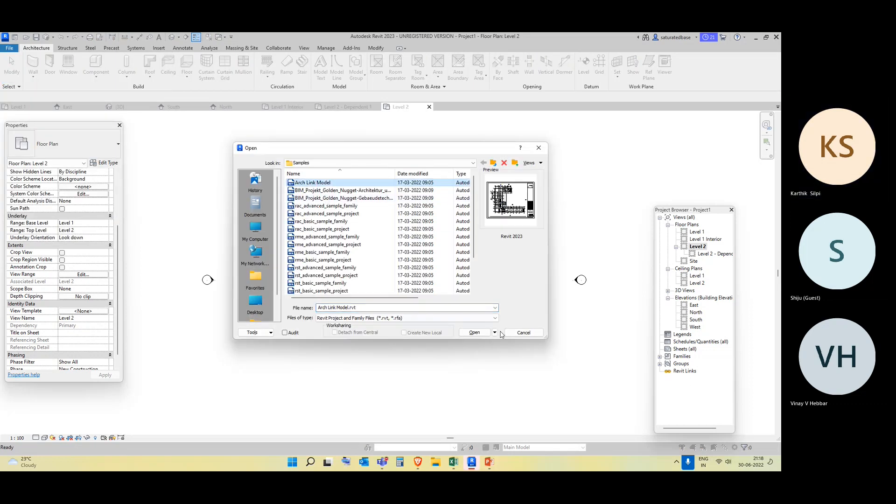
pyautogui.click(488, 333)
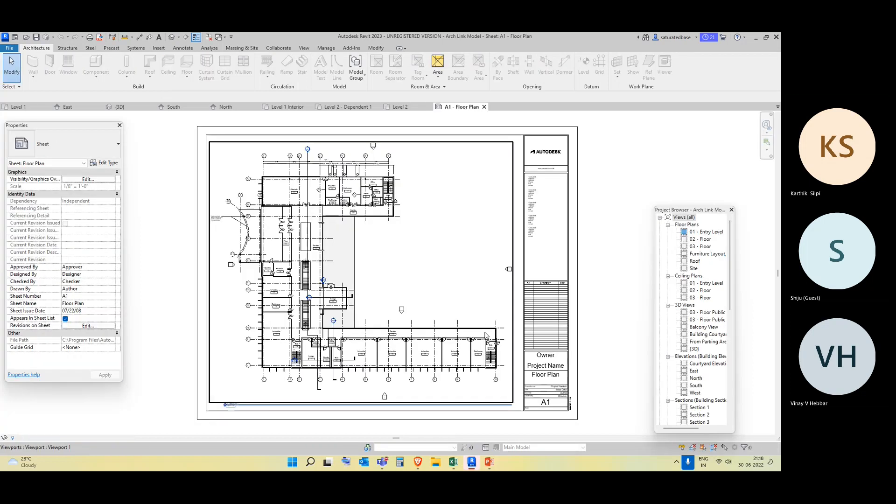
pyautogui.doubleClick(706, 232)
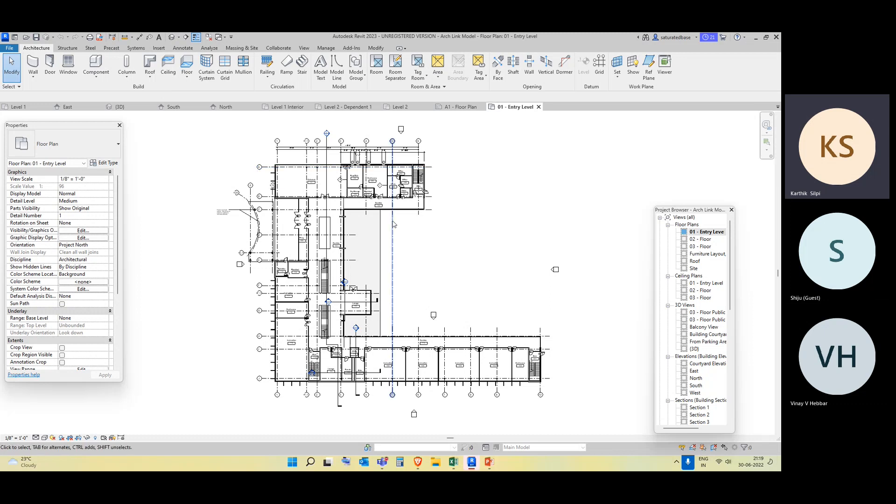
# Draw a scope box around the upper wing of the building in the Entry Level plan and name it "top north".
pyautogui.click(303, 49)
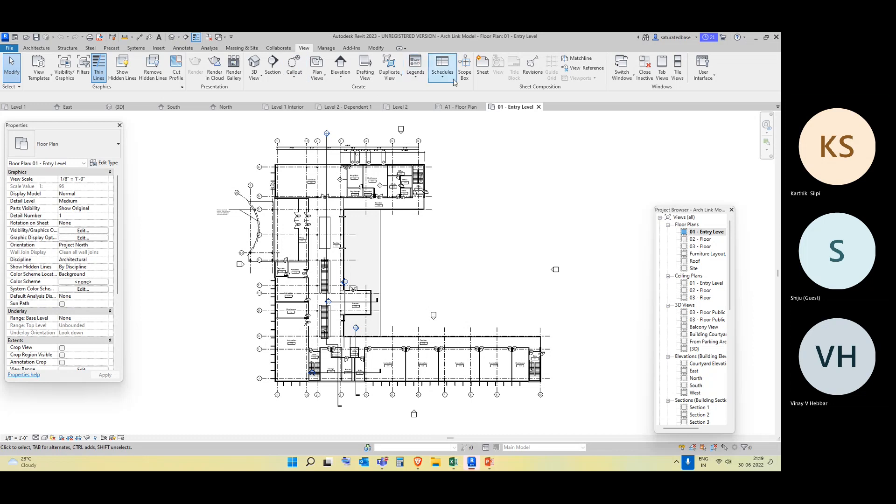
pyautogui.click(468, 76)
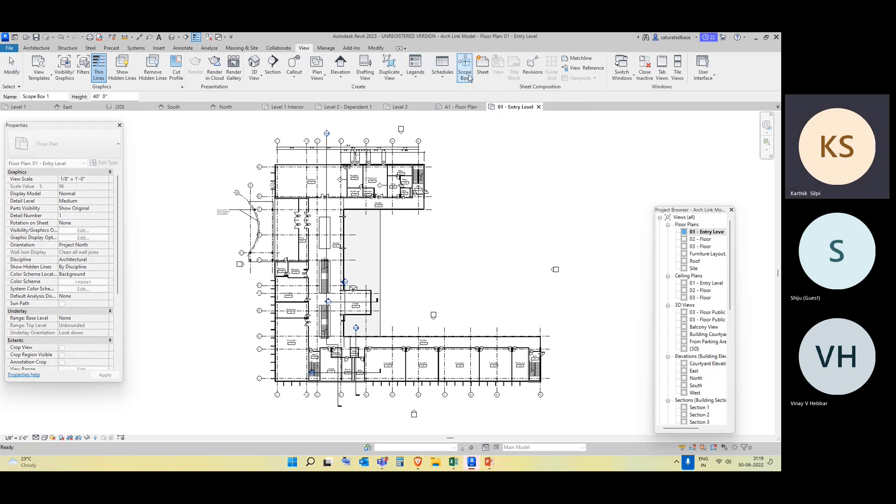
pyautogui.click(251, 129)
pyautogui.click(447, 223)
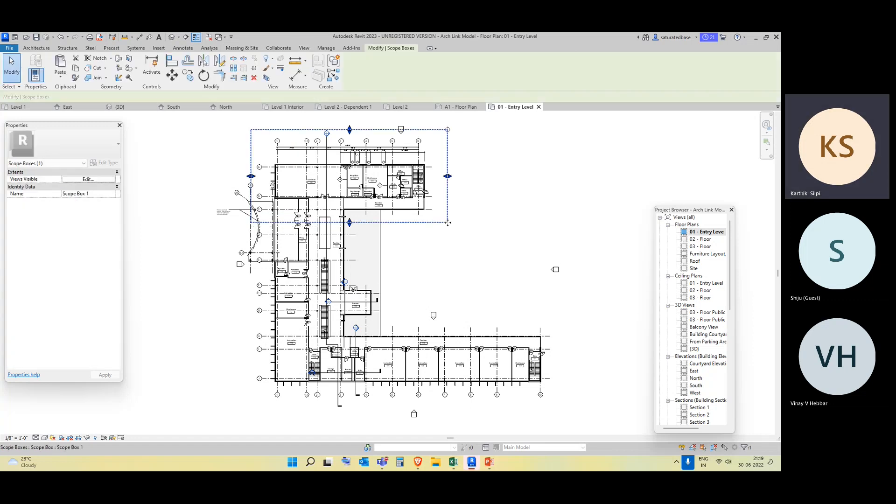
pyautogui.click(99, 192)
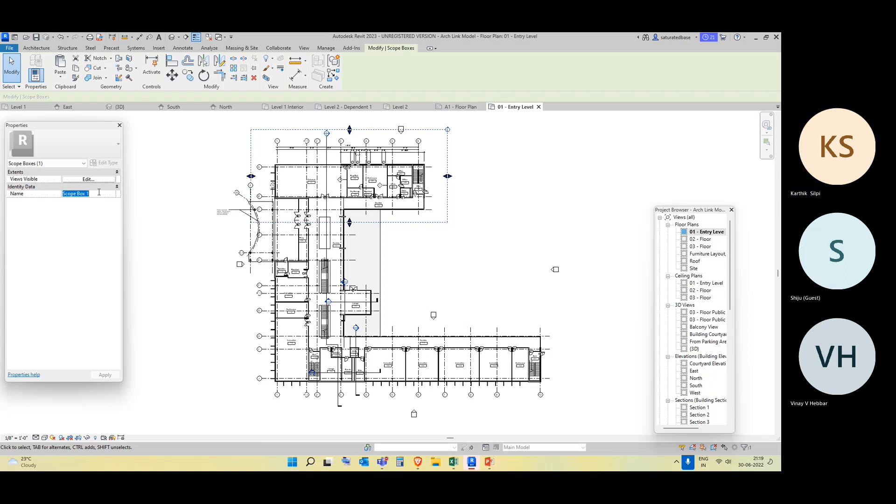
pyautogui.write('top north')
pyautogui.click(158, 180)
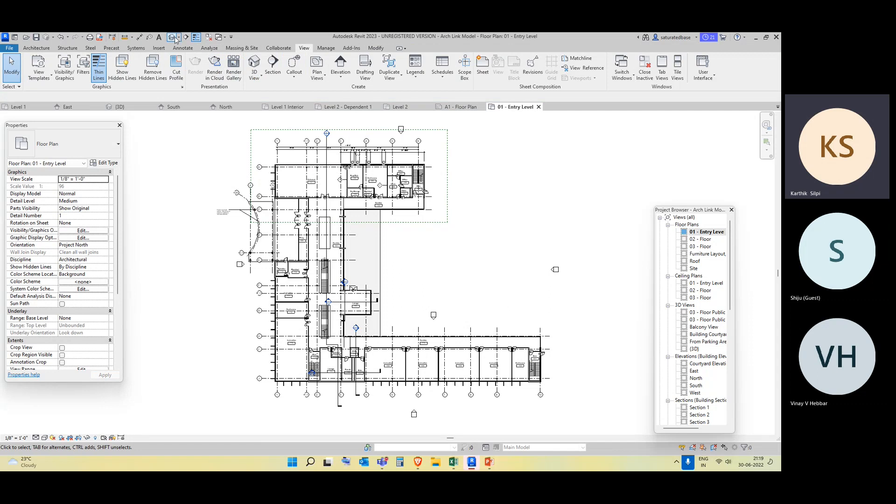
# Assign the "top north" scope box to the 01 - Entry Level floor plan.
pyautogui.click(712, 233)
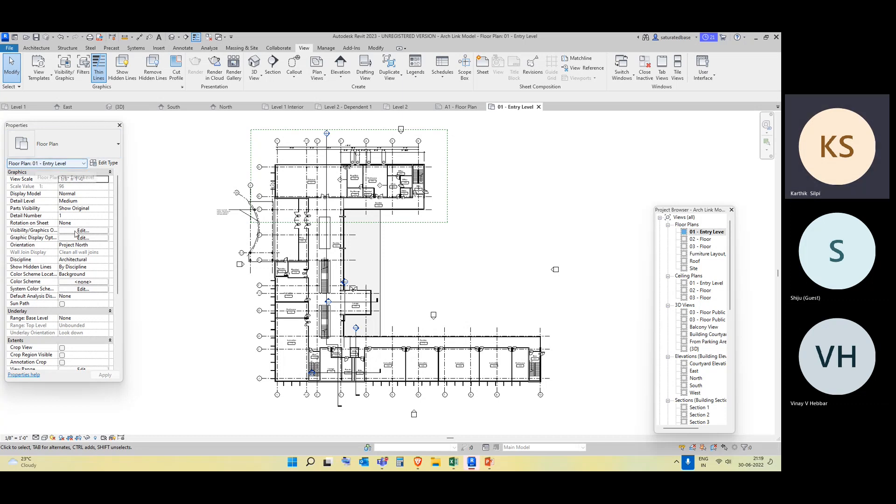
pyautogui.scroll(-3, 76, 234)
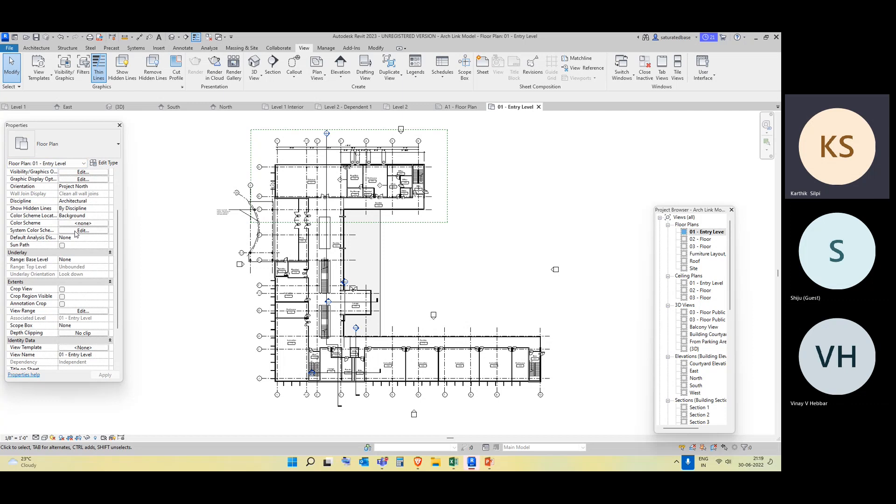
pyautogui.scroll(-2, 76, 235)
pyautogui.scroll(-1, 76, 235)
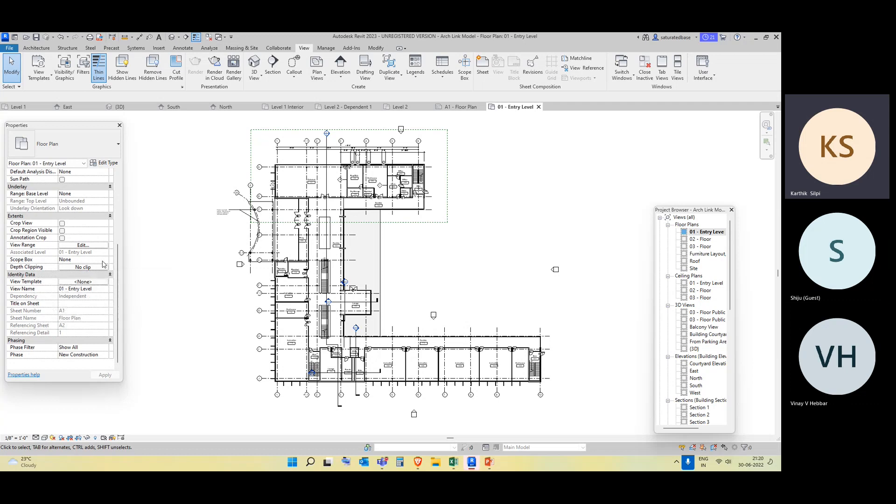
pyautogui.click(84, 260)
pyautogui.click(86, 273)
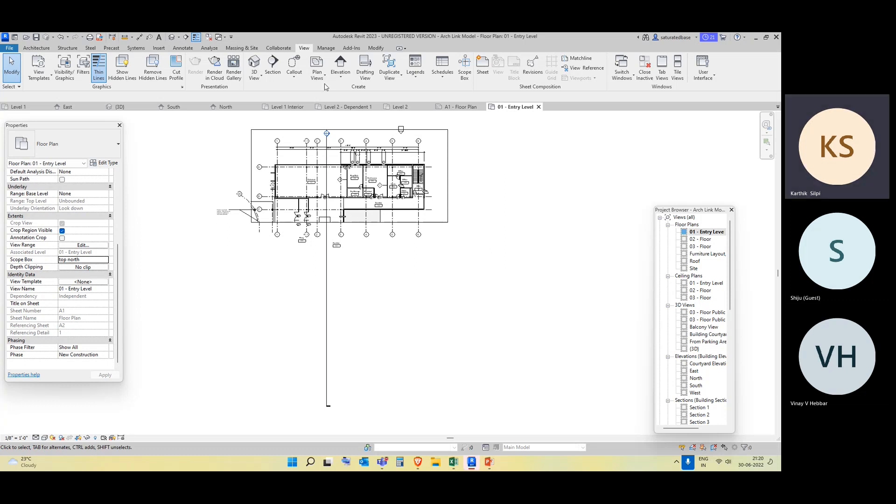
# Open the default 3D view and limit it with the "top north" scope box.
pyautogui.click(171, 36)
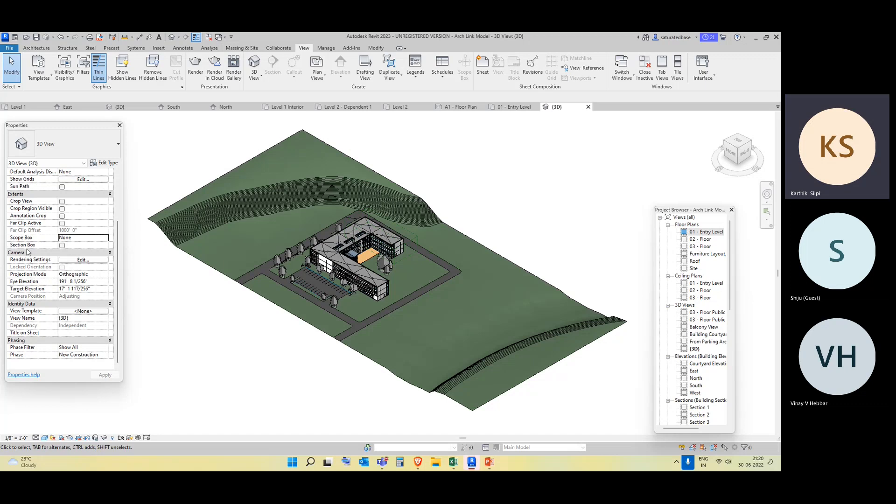
pyautogui.click(105, 239)
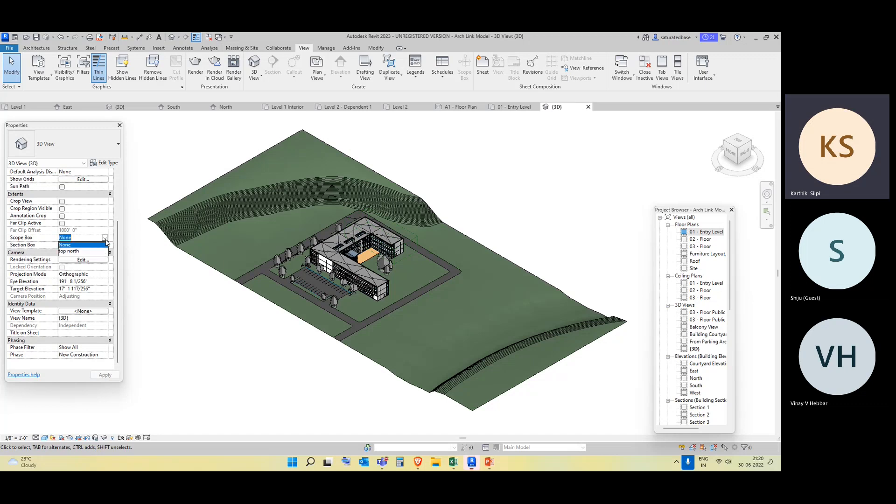
pyautogui.click(80, 255)
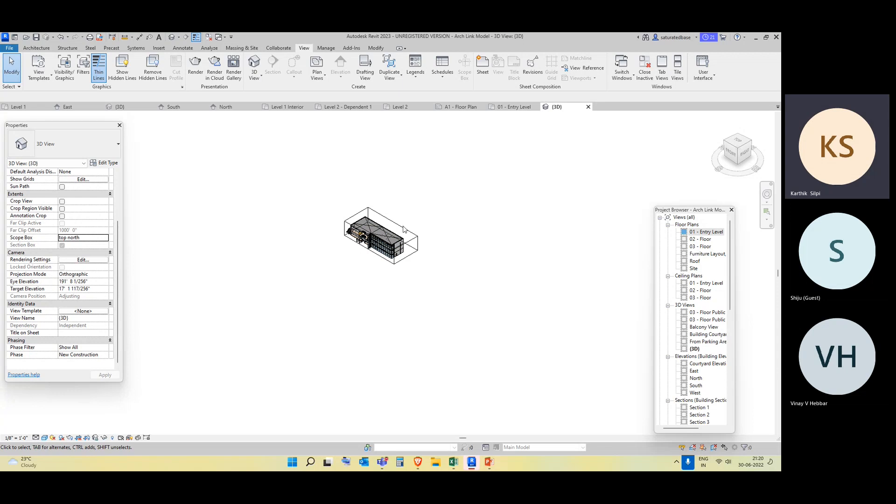
# Examine the limited building wing and its section box from several sides in 3D, ending in the 01 - Entry Level floor plan.
pyautogui.scroll(6, 336, 292)
pyautogui.keyDown('shift'); pyautogui.moveTo(336, 291); pyautogui.dragTo(303, 330, button='middle'); pyautogui.keyUp('shift')
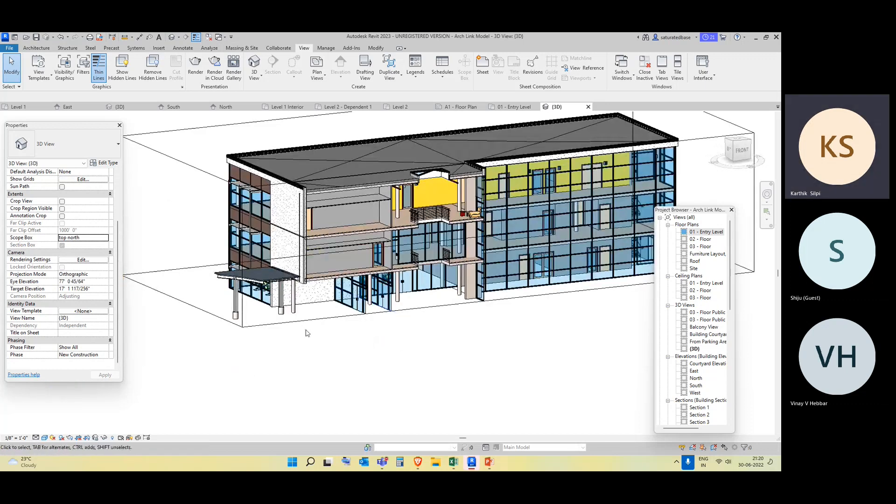
pyautogui.scroll(-3, 312, 305)
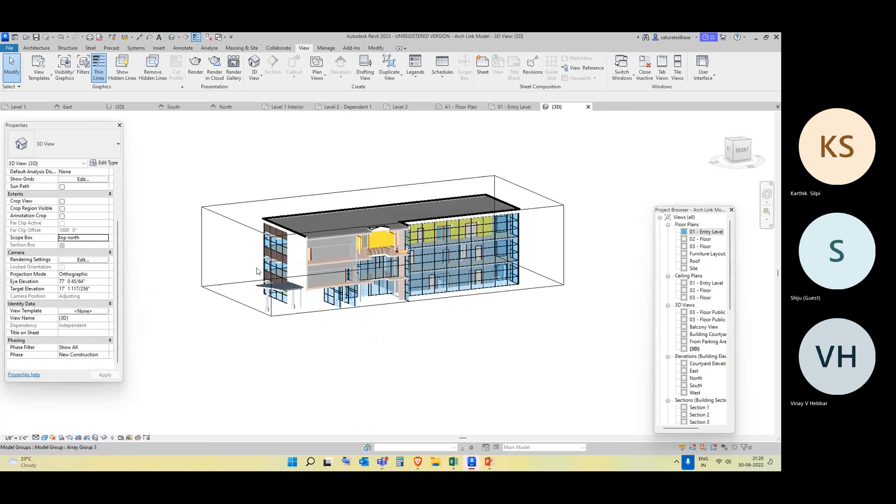
pyautogui.click(246, 227)
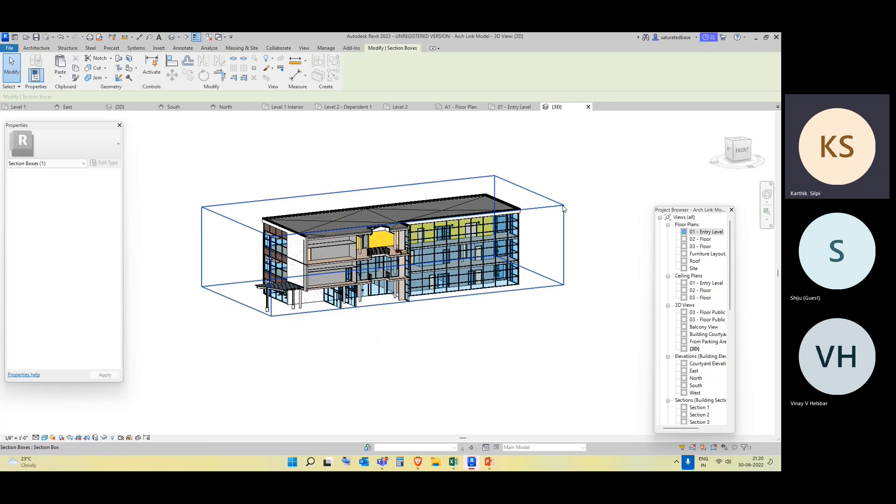
pyautogui.keyDown('shift'); pyautogui.moveTo(563, 289); pyautogui.dragTo(397, 342, button='middle'); pyautogui.keyUp('shift')
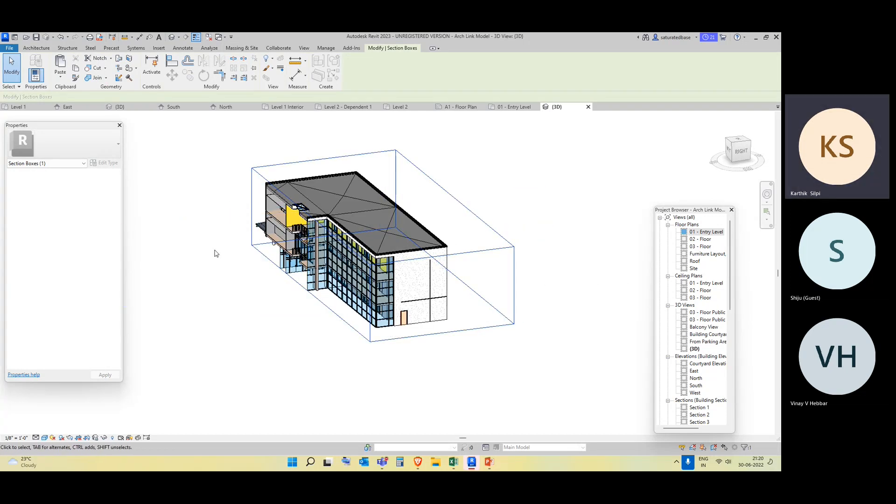
pyautogui.scroll(-2, 238, 284)
pyautogui.scroll(5, 238, 286)
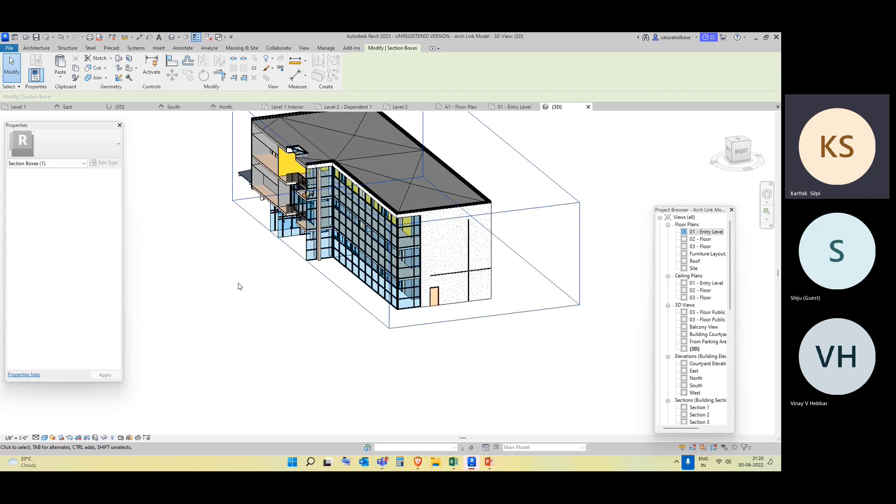
pyautogui.keyDown('shift'); pyautogui.moveTo(237, 286); pyautogui.dragTo(537, 290, button='middle'); pyautogui.keyUp('shift')
pyautogui.doubleClick(711, 232)
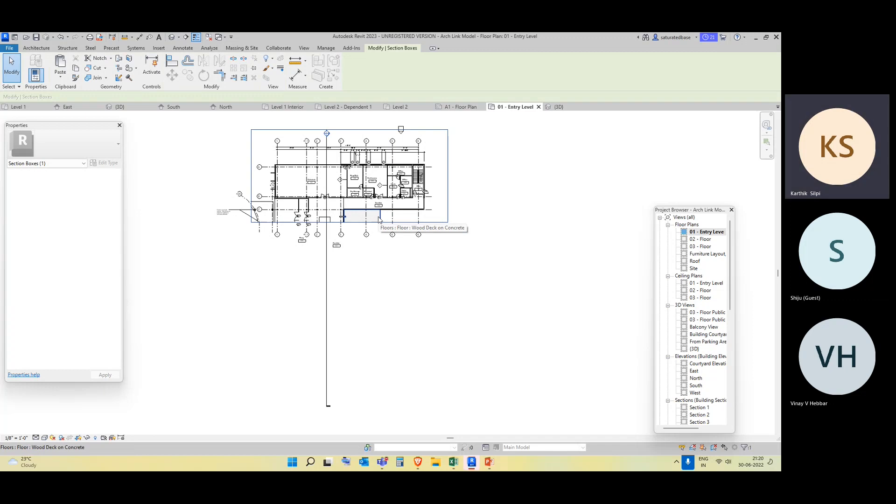
# Isolate the upper exterior wall of the Level 1 plan in a 3D selection box and stretch its base down to a -2756.6 offset.
pyautogui.click(356, 325)
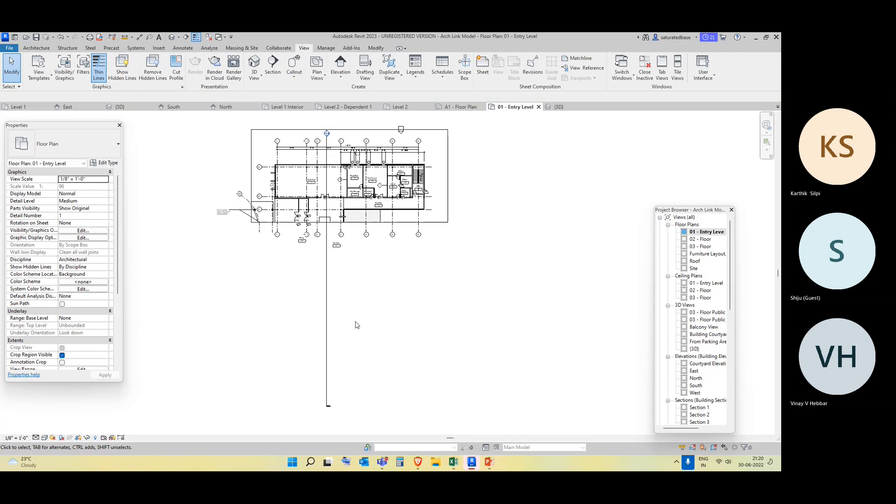
pyautogui.click(14, 109)
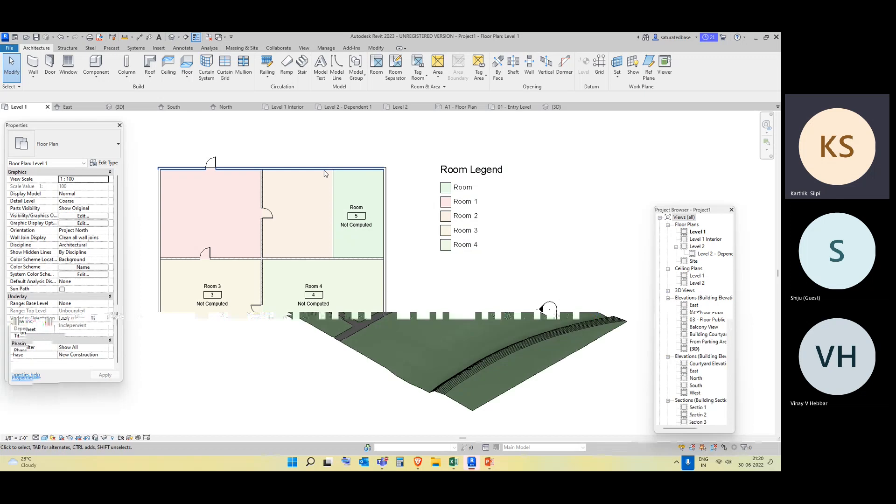
pyautogui.click(325, 172)
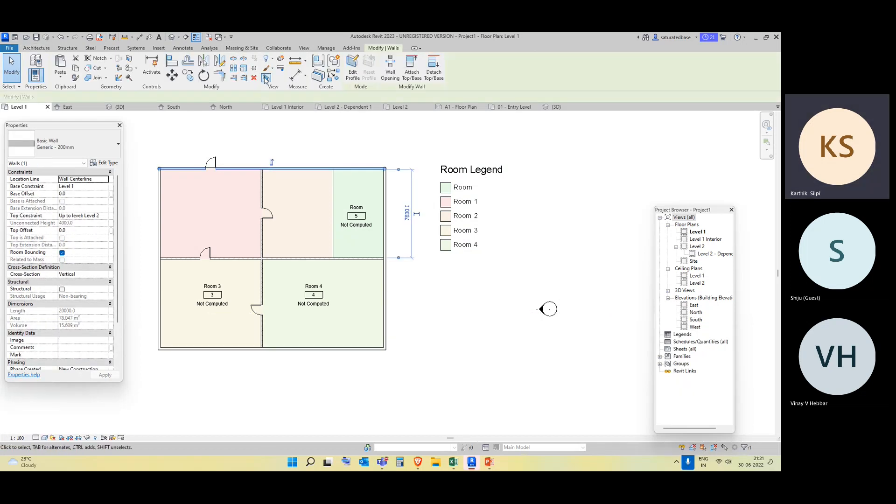
pyautogui.click(264, 79)
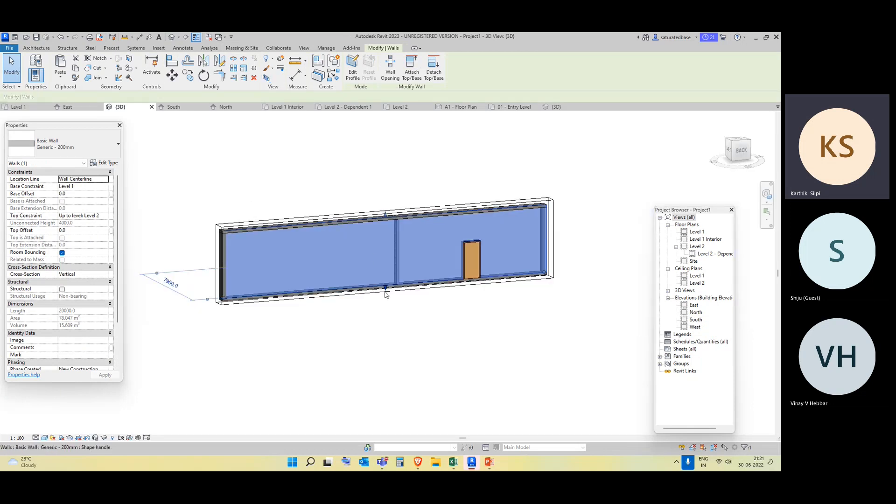
pyautogui.moveTo(385, 287); pyautogui.dragTo(384, 320)
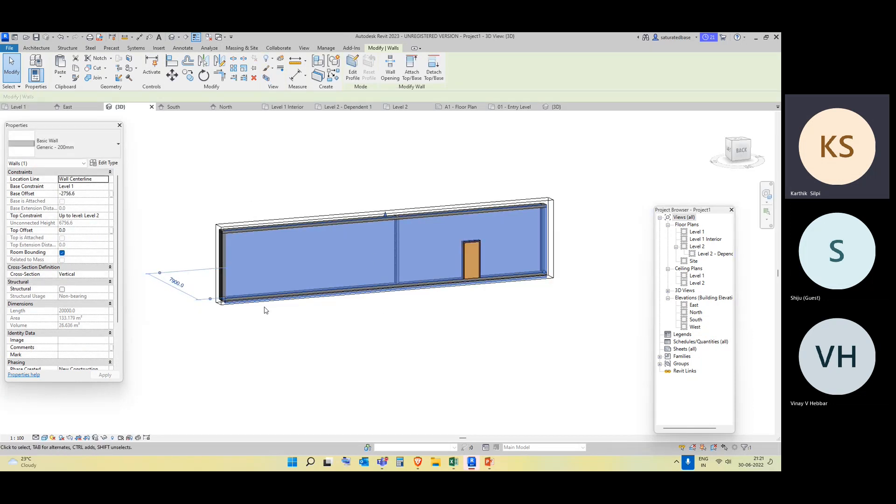
pyautogui.keyDown('shift'); pyautogui.moveTo(300, 354); pyautogui.dragTo(405, 368, button='middle'); pyautogui.keyUp('shift')
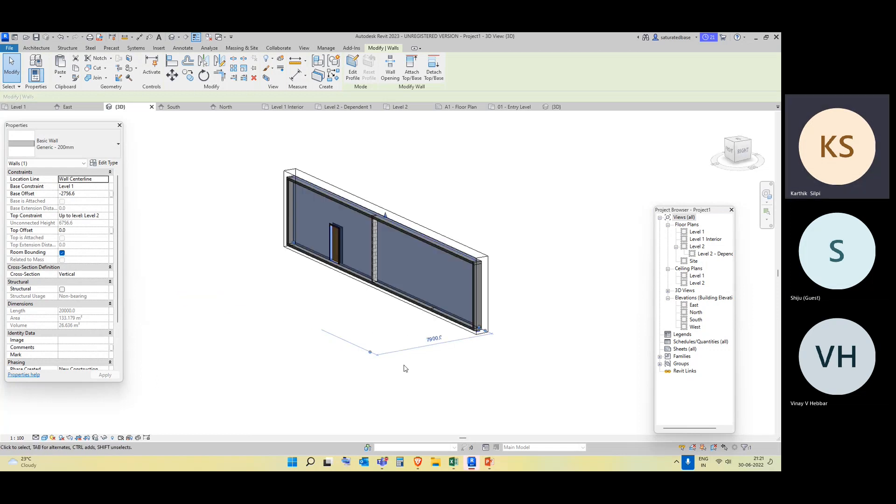
# Expand the section box around the building, raise its top above the roof slab, and move one long side inward to cut through the rooms.
pyautogui.click(488, 317)
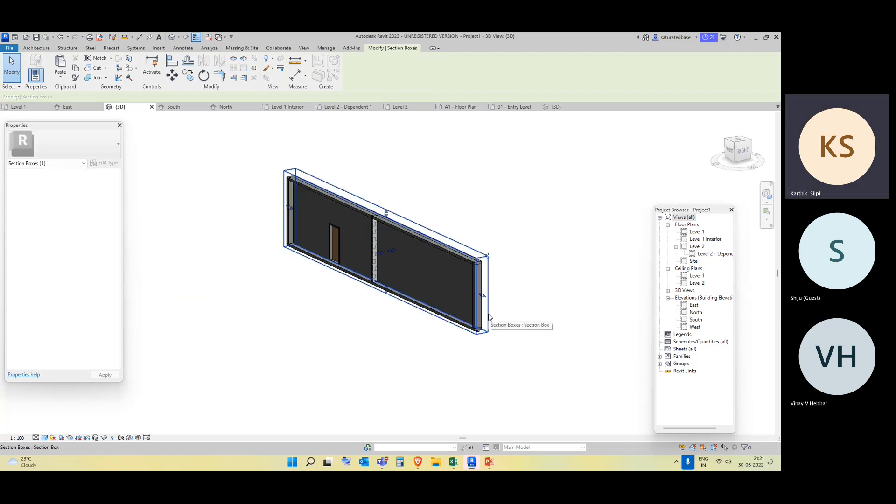
pyautogui.moveTo(482, 299); pyautogui.dragTo(551, 326)
pyautogui.moveTo(410, 268); pyautogui.dragTo(236, 300)
pyautogui.moveTo(306, 353); pyautogui.dragTo(362, 345, button='middle')
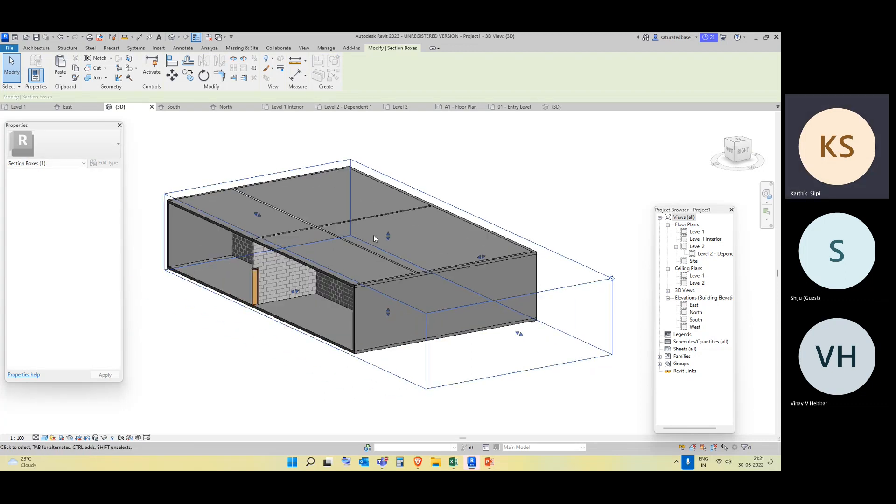
pyautogui.moveTo(388, 232); pyautogui.dragTo(388, 181)
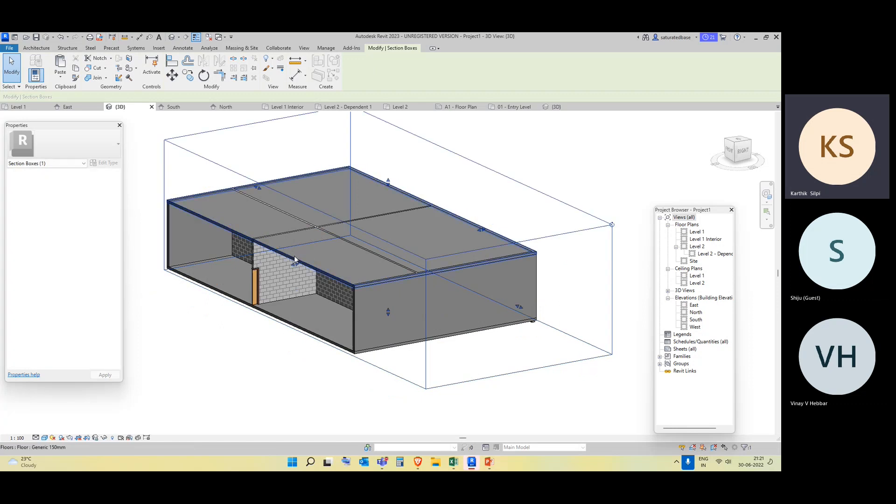
pyautogui.moveTo(295, 264); pyautogui.dragTo(345, 256)
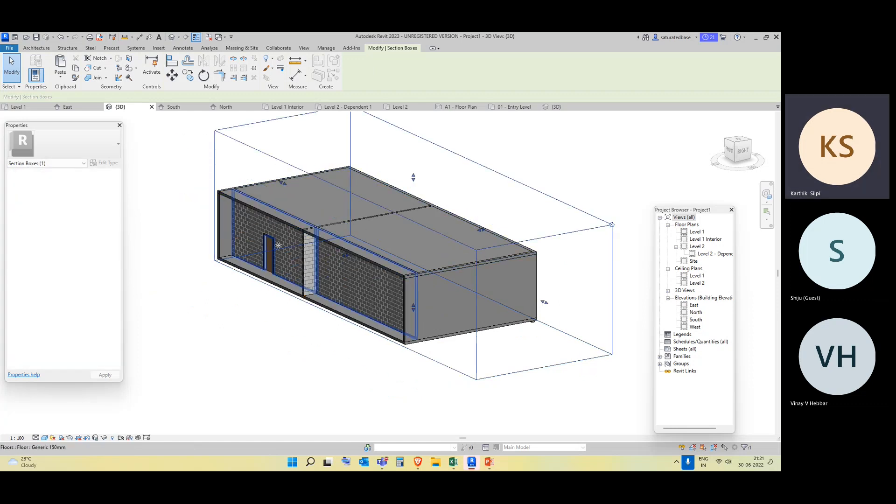
# Lower the top of the section box below the roof slab to expose the room interiors from above.
pyautogui.keyDown('shift'); pyautogui.moveTo(280, 322); pyautogui.dragTo(485, 326, button='middle'); pyautogui.keyUp('shift')
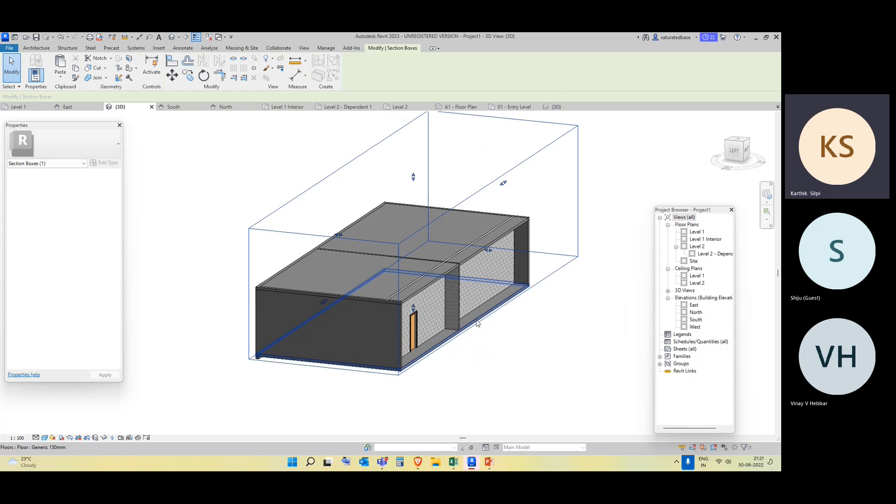
pyautogui.moveTo(417, 274); pyautogui.dragTo(415, 262)
pyautogui.keyDown('shift'); pyautogui.moveTo(415, 262); pyautogui.dragTo(233, 336, button='middle'); pyautogui.keyUp('shift')
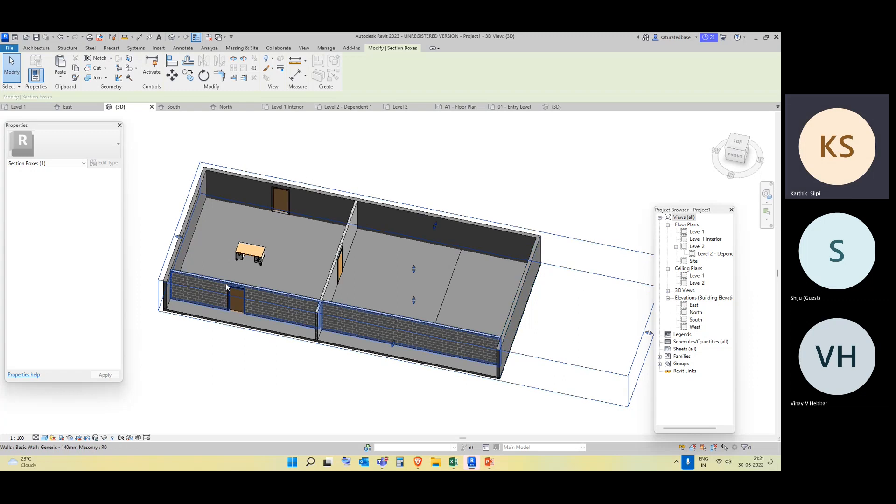
pyautogui.click(336, 157)
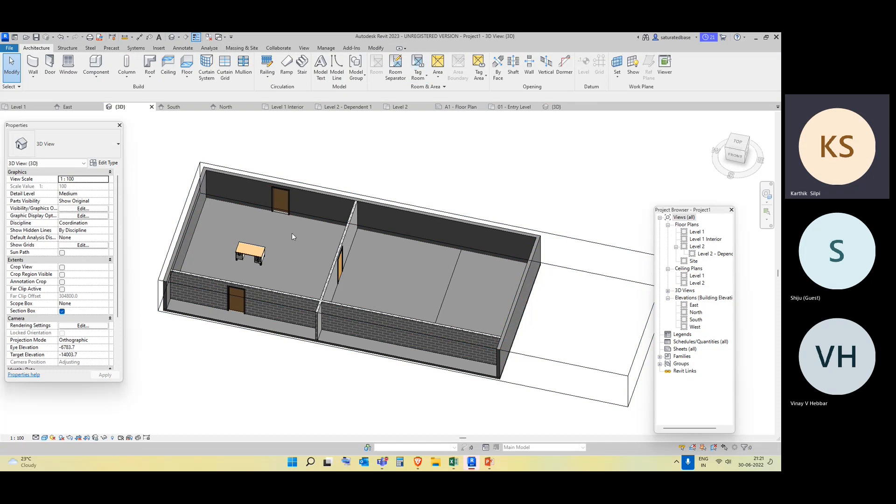
# Pull the overextended short end of the section box inward so it cuts just inside the building's end wall.
pyautogui.click(604, 401)
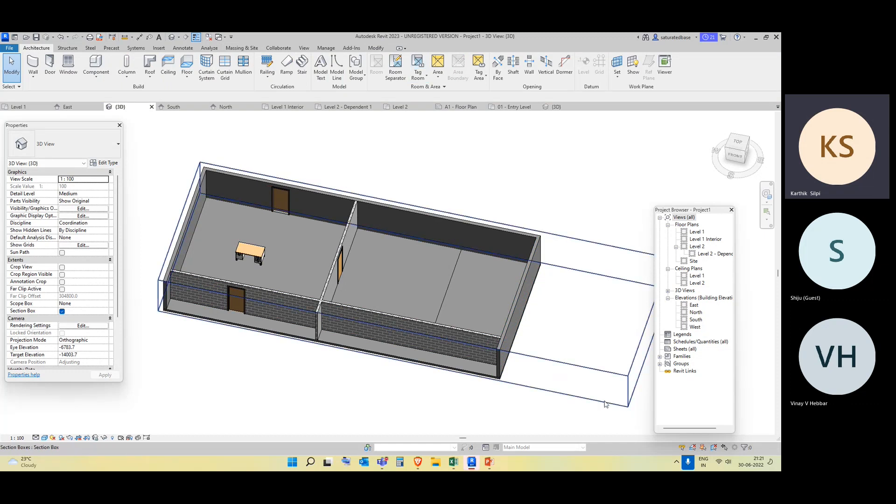
pyautogui.moveTo(648, 339); pyautogui.dragTo(463, 310)
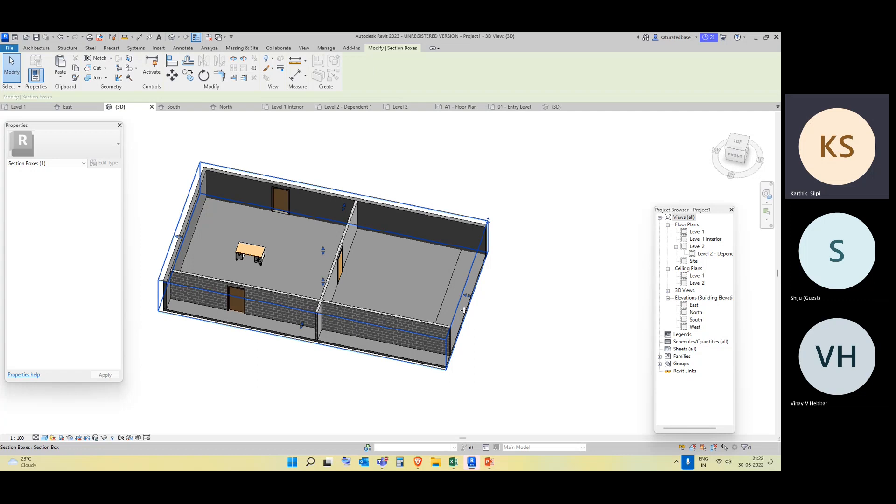
pyautogui.click(487, 145)
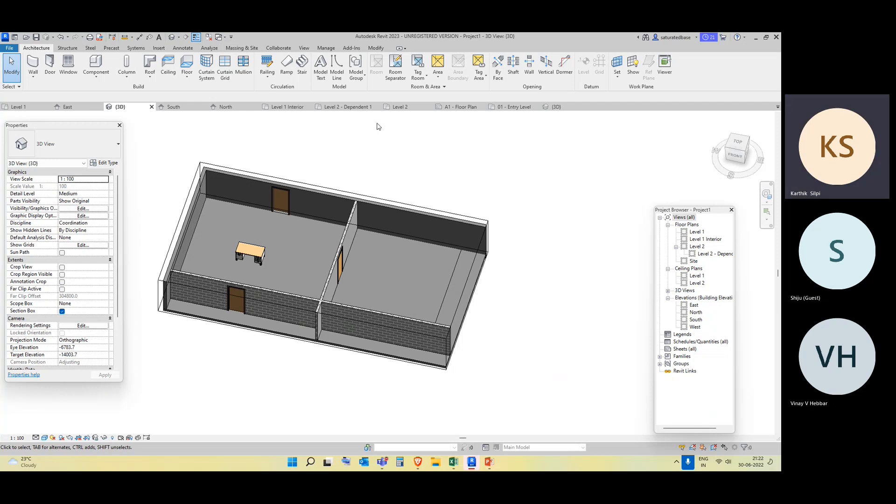
# Turn off the section box of the Project1 3D view to restore the full building.
pyautogui.scroll(-2, 291, 261)
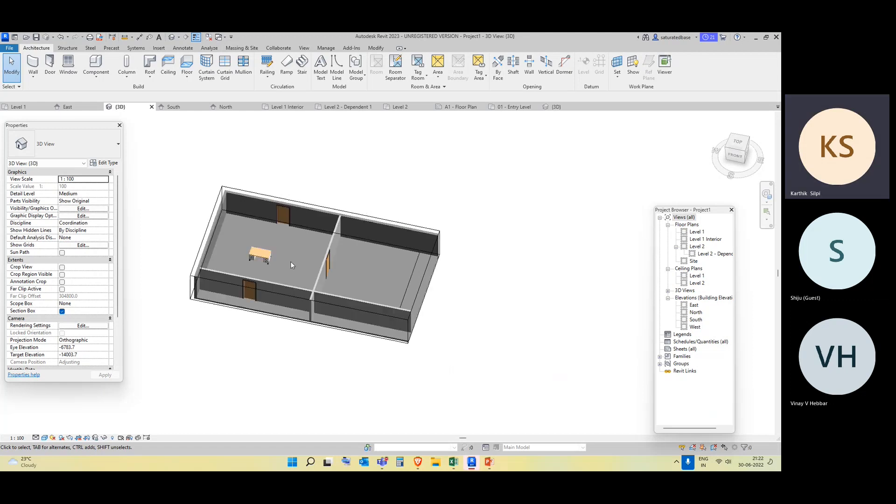
pyautogui.scroll(-2, 78, 249)
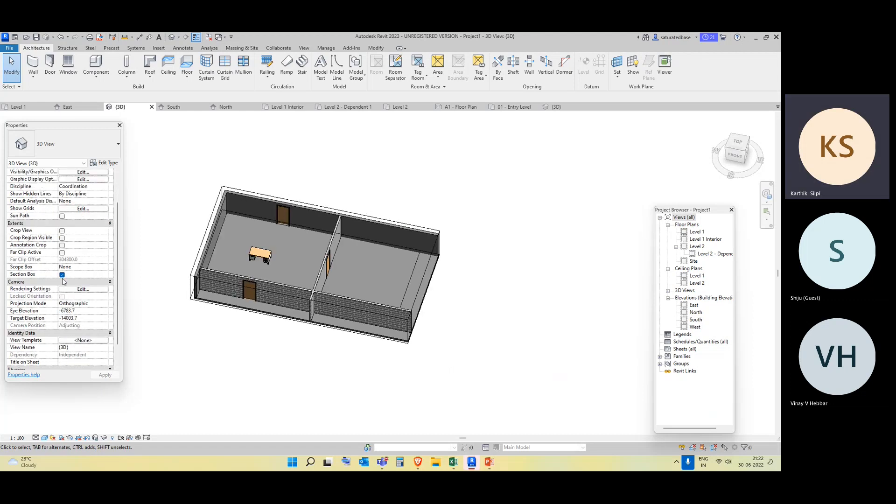
pyautogui.click(62, 275)
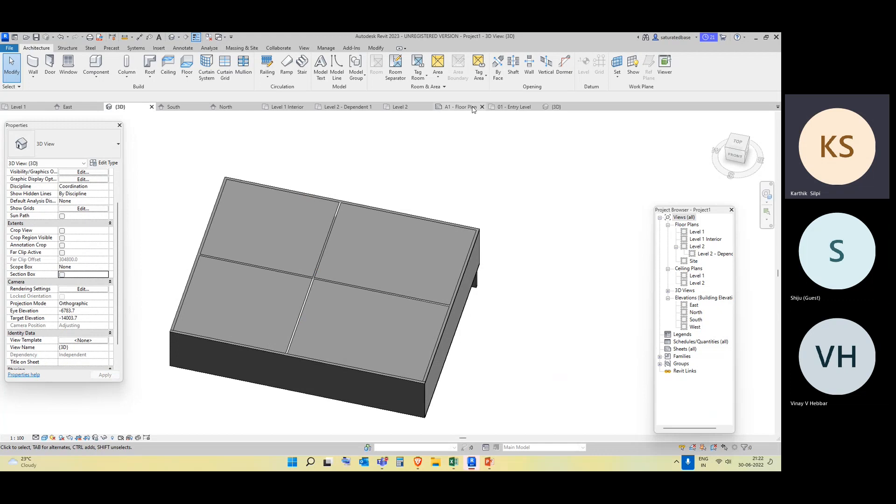
# In the Arch Link Model 3D view, set the scope box to None and turn off the section box.
pyautogui.click(555, 107)
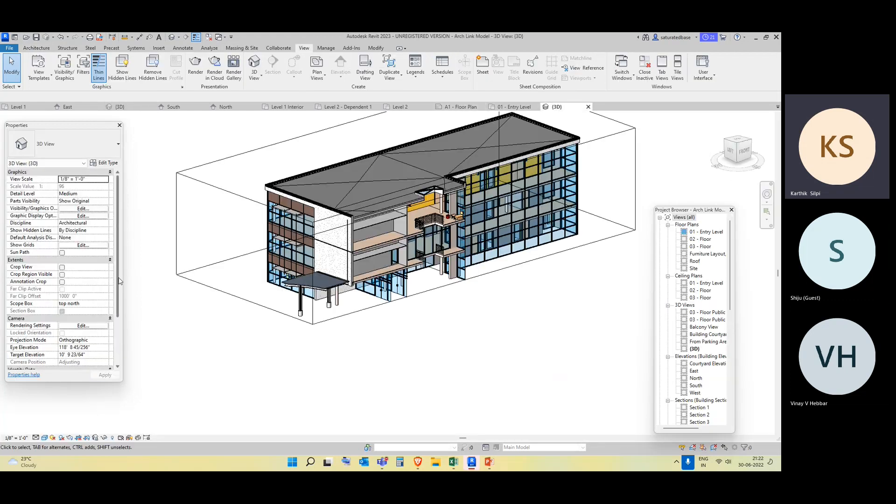
pyautogui.scroll(4, 85, 290)
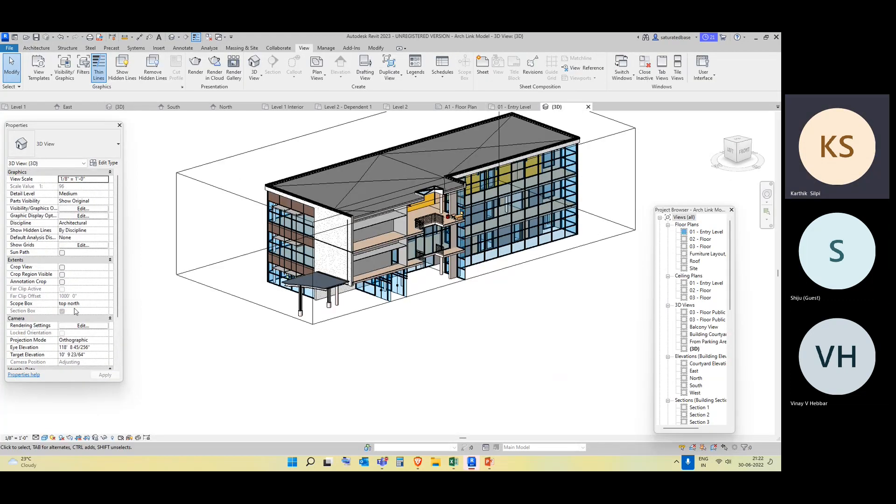
pyautogui.click(106, 305)
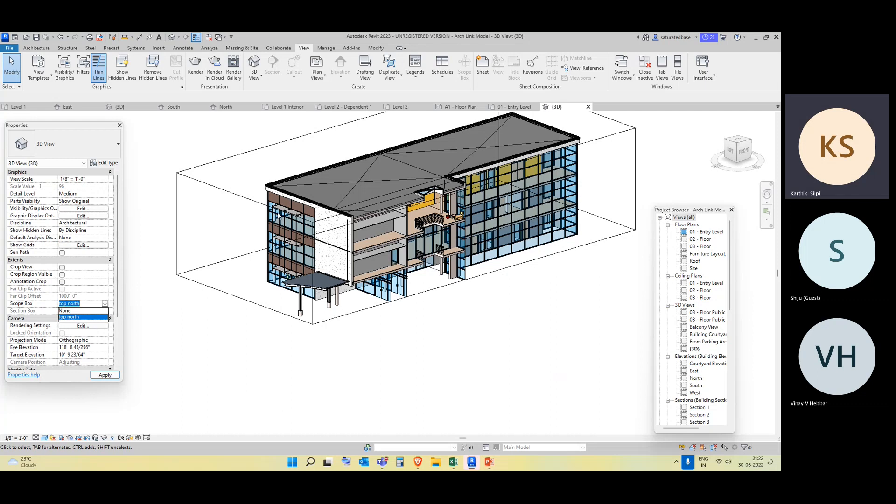
pyautogui.click(85, 310)
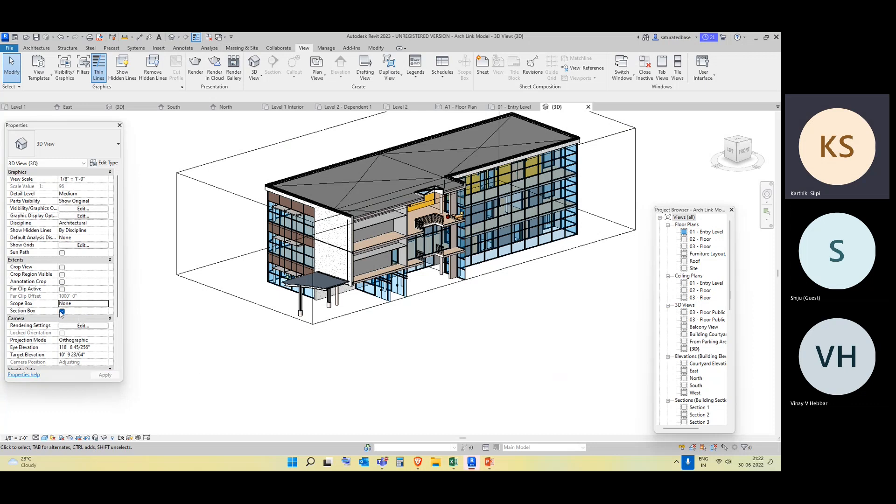
pyautogui.click(61, 312)
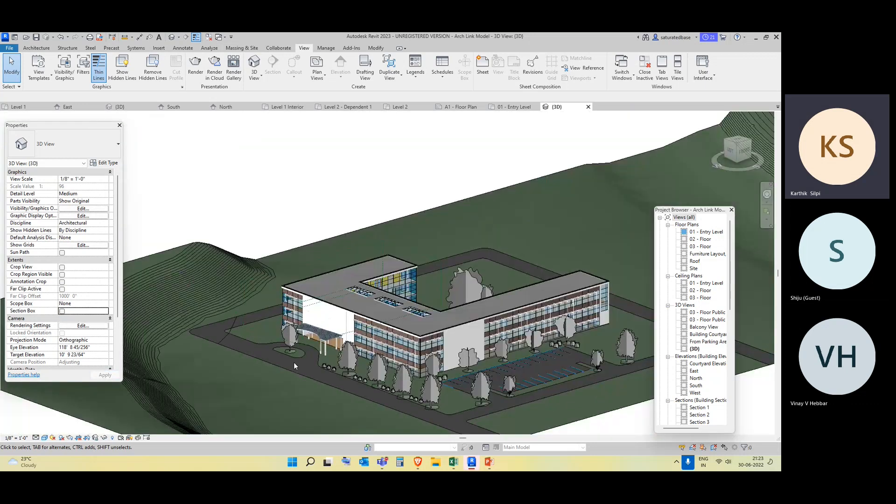
# Examine the complete building and its site from several angles in 3D, ending with the cropped 01 - Entry Level floor plan.
pyautogui.scroll(-3, 294, 363)
pyautogui.moveTo(326, 359); pyautogui.dragTo(316, 319, button='middle')
pyautogui.keyDown('shift'); pyautogui.moveTo(405, 366); pyautogui.dragTo(473, 392, button='middle'); pyautogui.keyUp('shift')
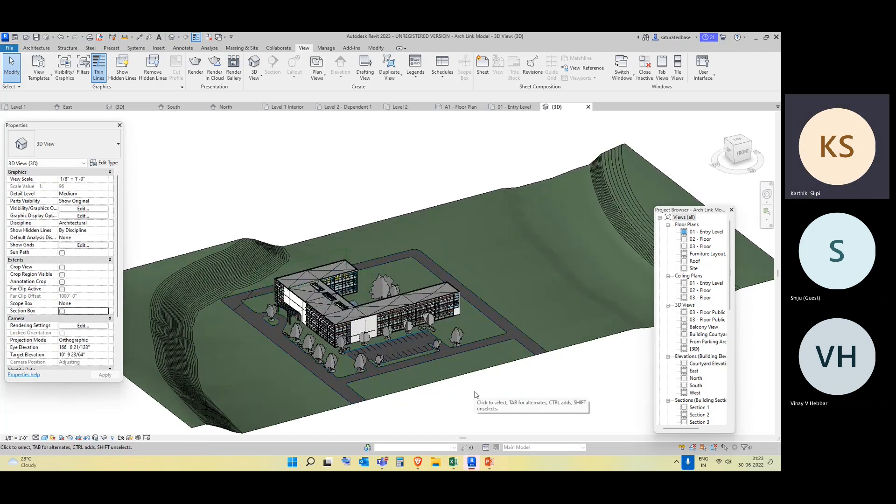
pyautogui.moveTo(459, 343); pyautogui.dragTo(463, 281, button='middle')
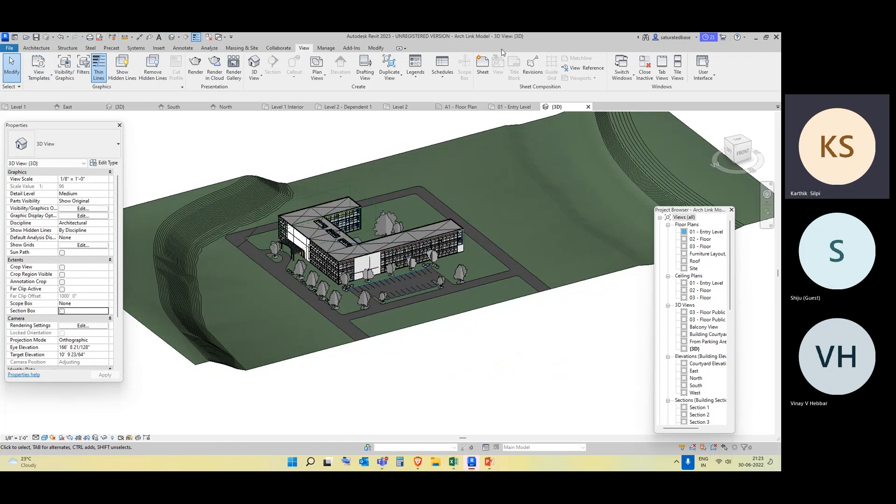
pyautogui.click(37, 49)
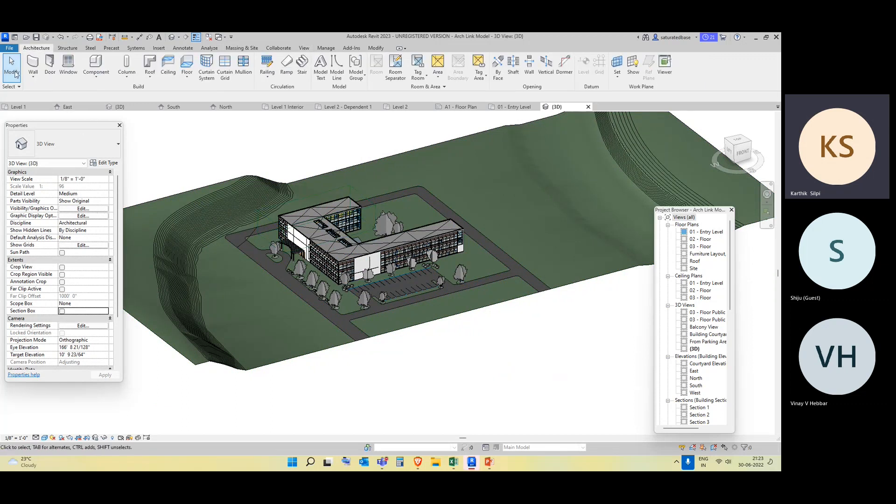
pyautogui.keyDown('shift'); pyautogui.moveTo(504, 354); pyautogui.dragTo(438, 373, button='middle'); pyautogui.keyUp('shift')
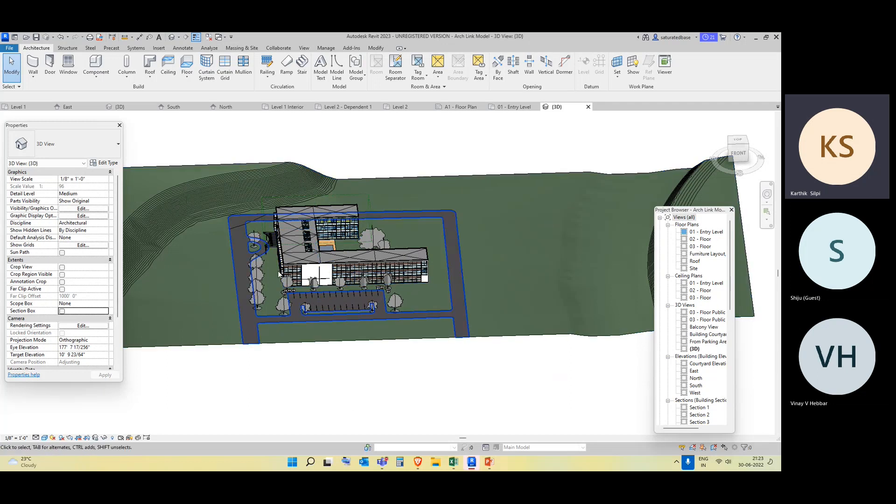
pyautogui.doubleClick(703, 234)
pyautogui.scroll(-3, 359, 259)
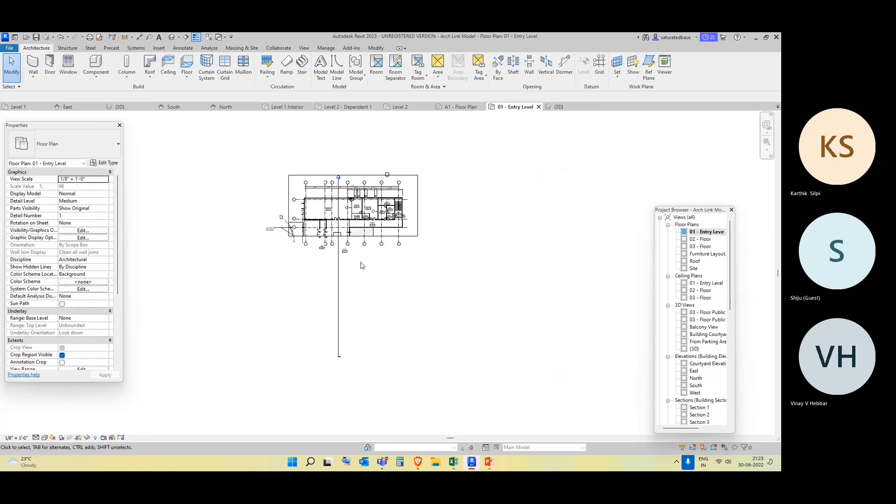
pyautogui.moveTo(502, 268); pyautogui.dragTo(510, 318, button='middle')
pyautogui.scroll(2, 467, 332)
pyautogui.scroll(1, 466, 329)
pyautogui.moveTo(398, 269); pyautogui.dragTo(435, 282, button='middle')
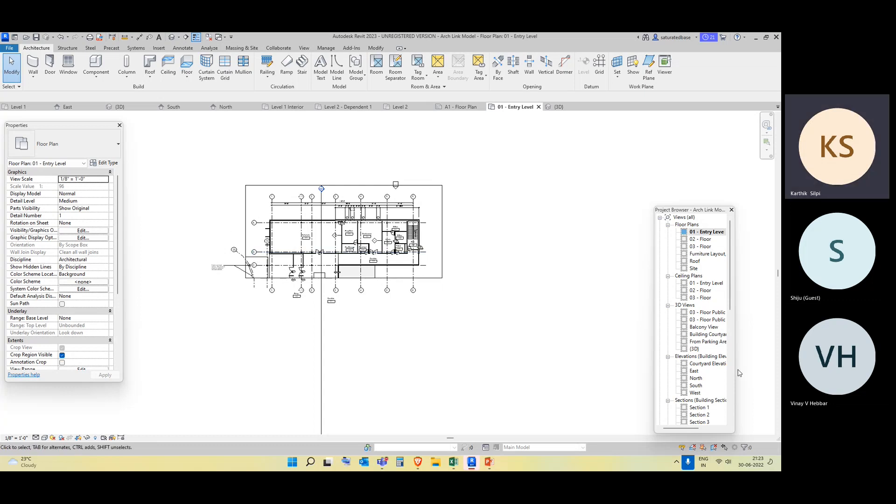
# Switch to the Teams meeting "BIM with Revit for Architects" and stop its recording.
pyautogui.click(712, 414)
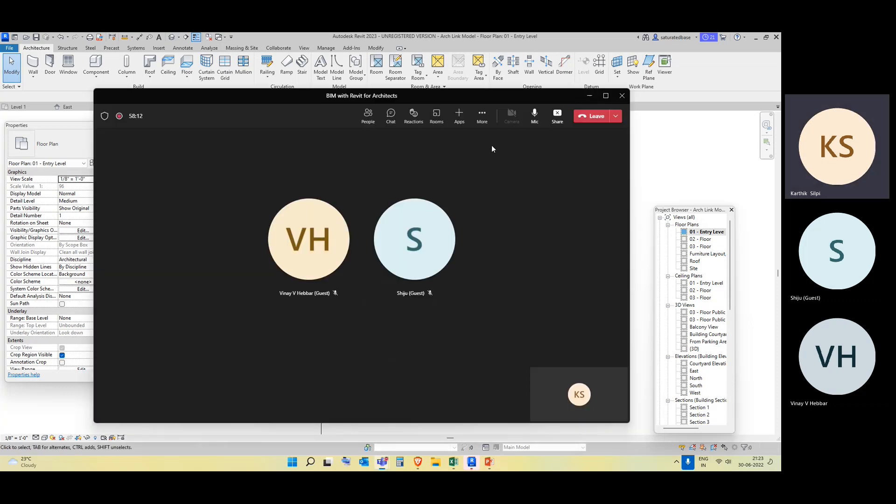
pyautogui.click(481, 116)
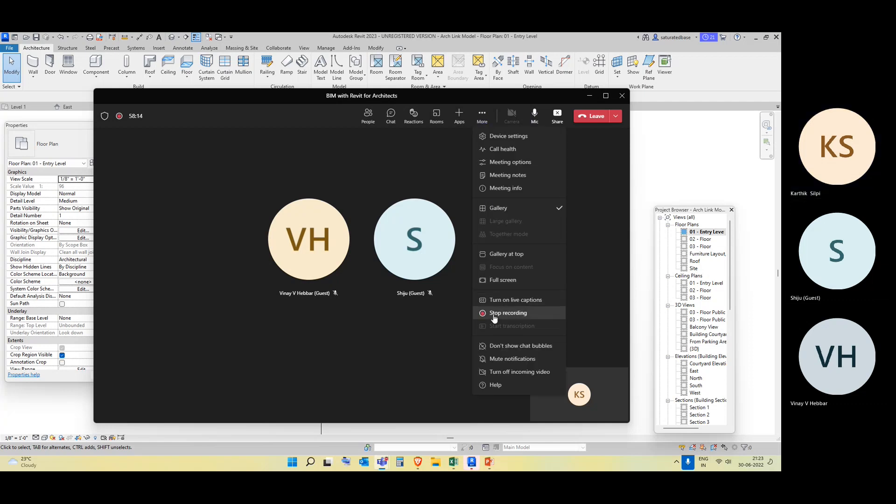